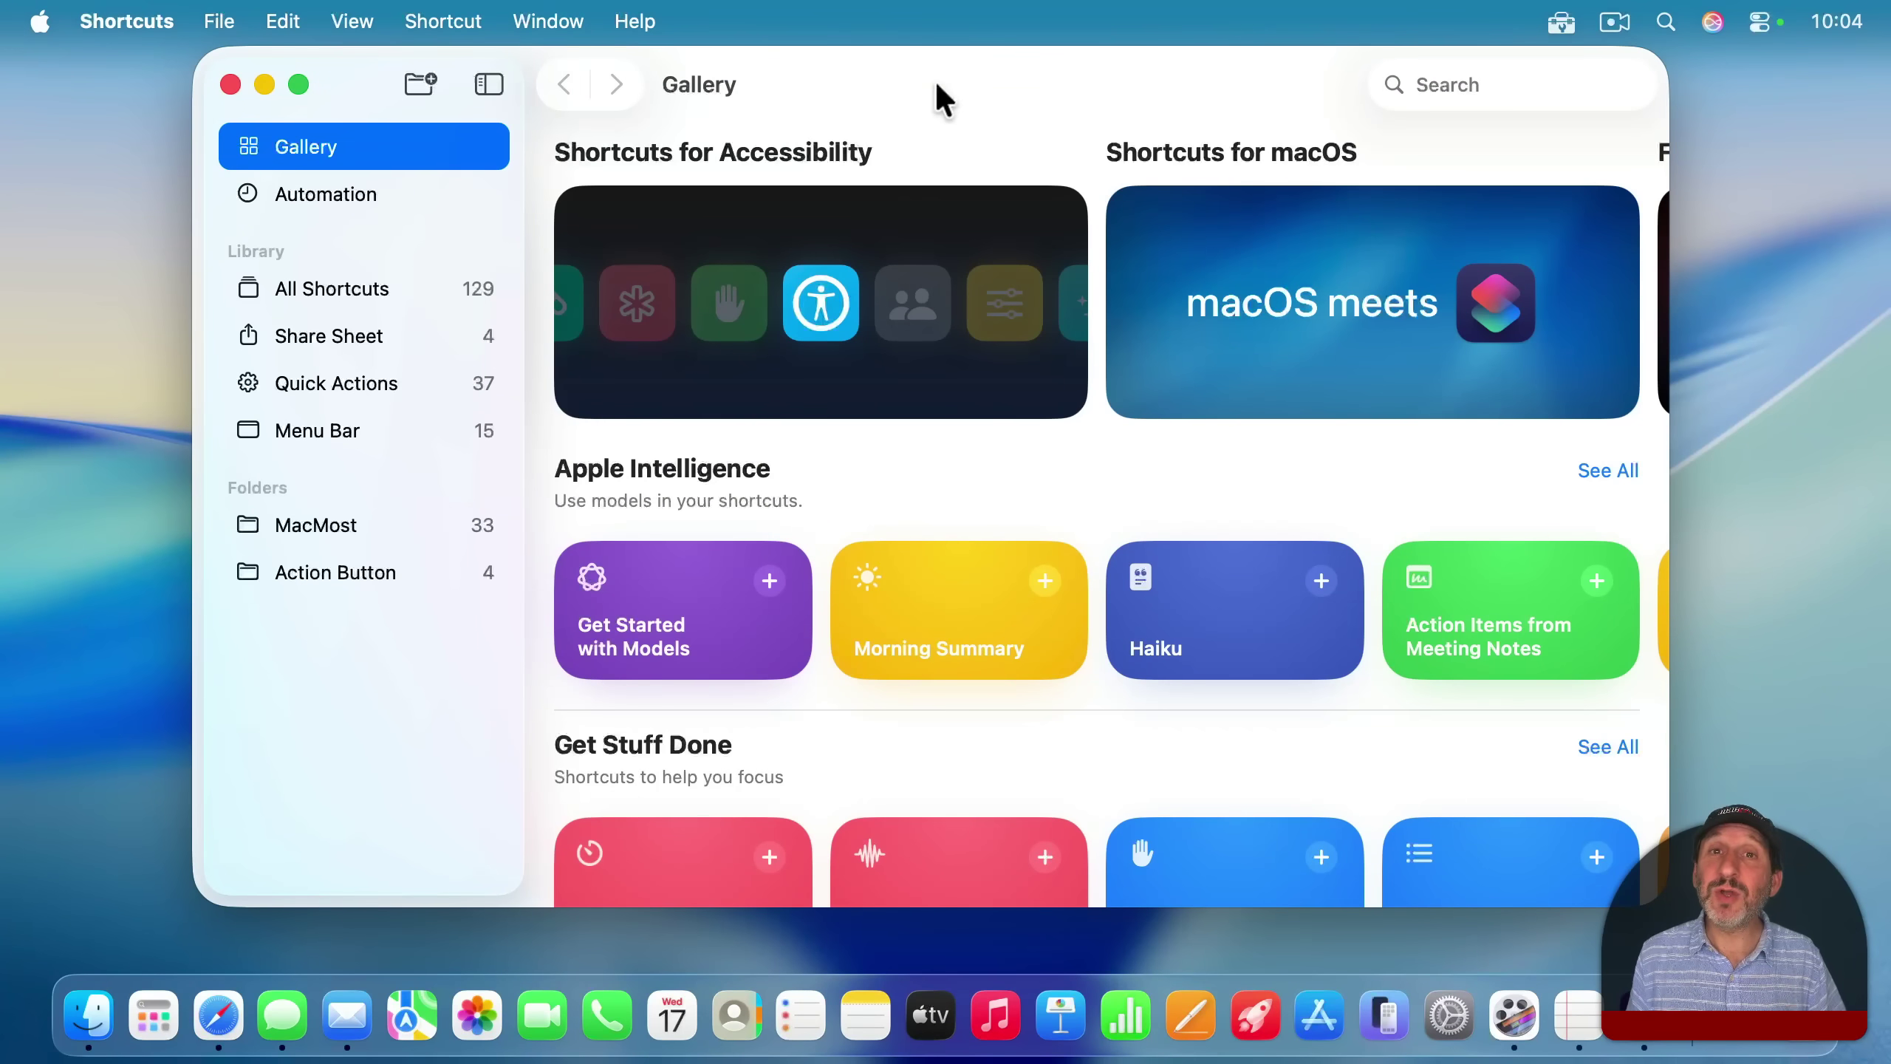
Switch to the Automation section from the sidebar to see that it lists no automations
left_click(339, 196)
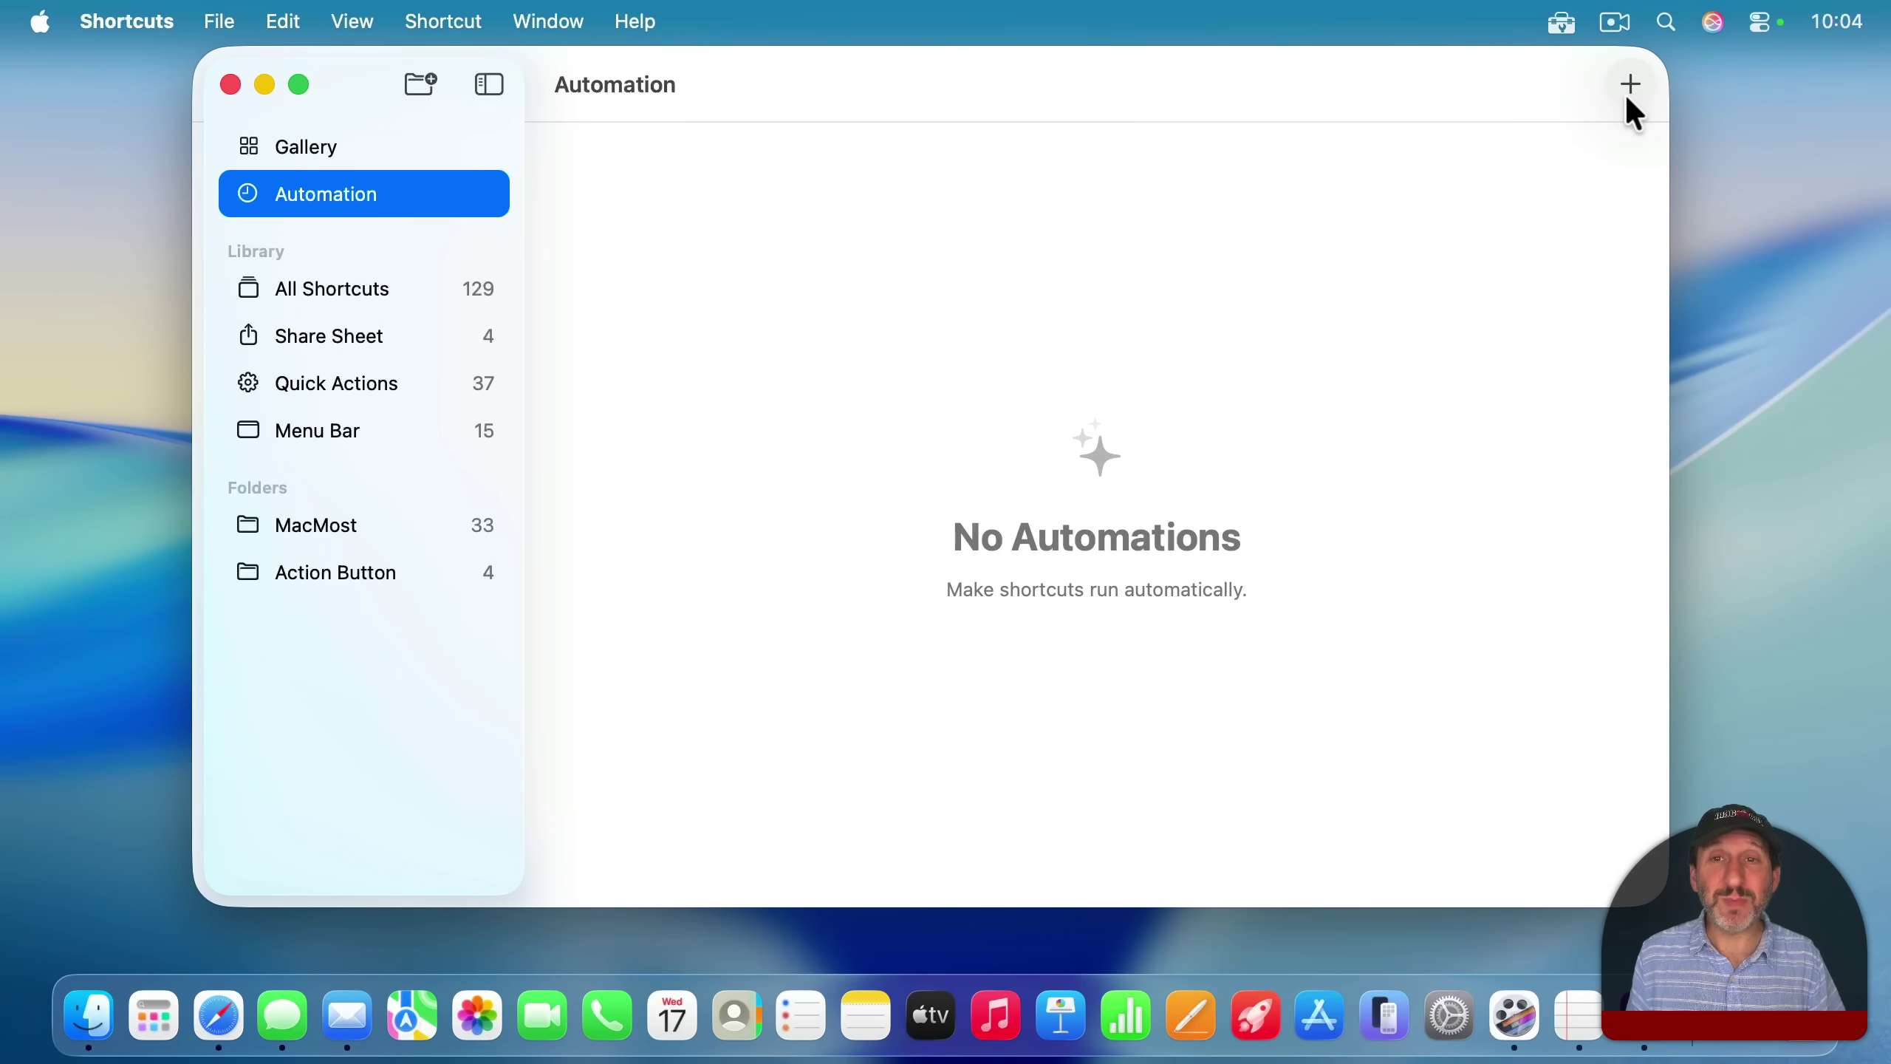
Start a new automation with the Time of Day trigger
left_click(220, 21)
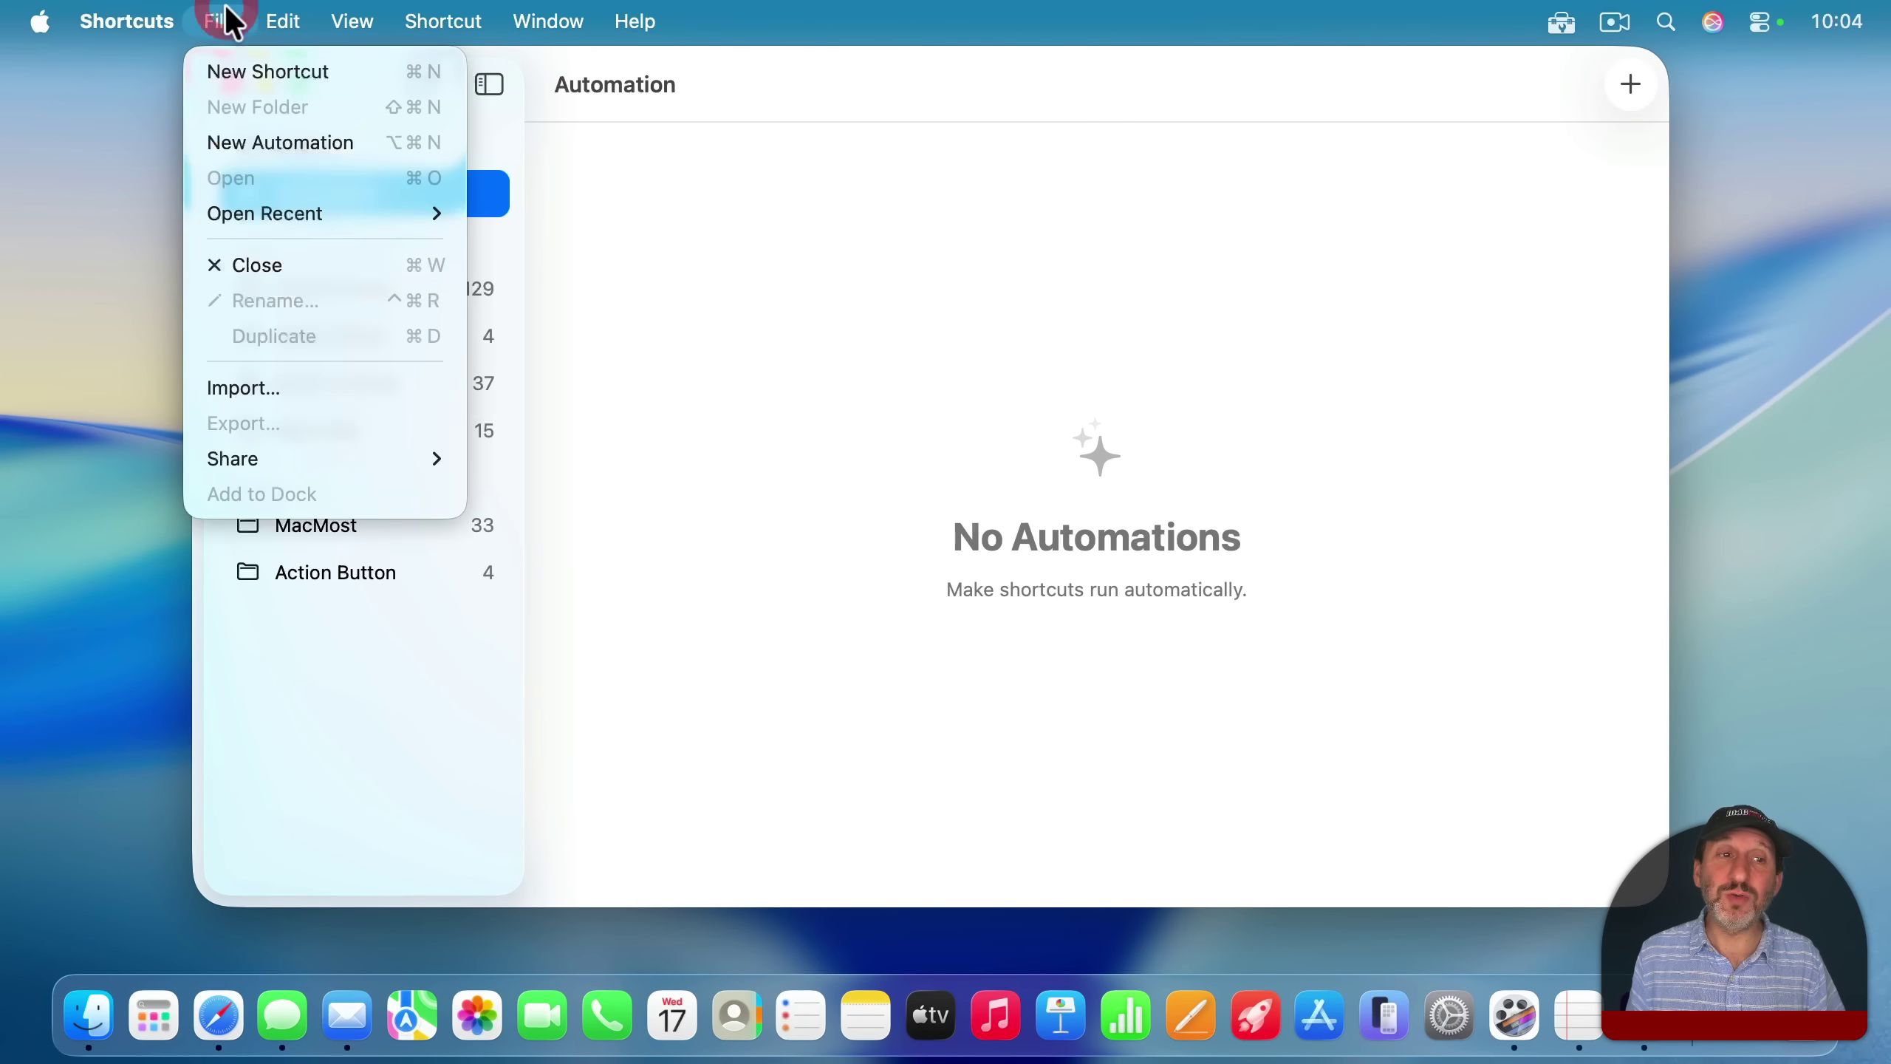
left_click(262, 143)
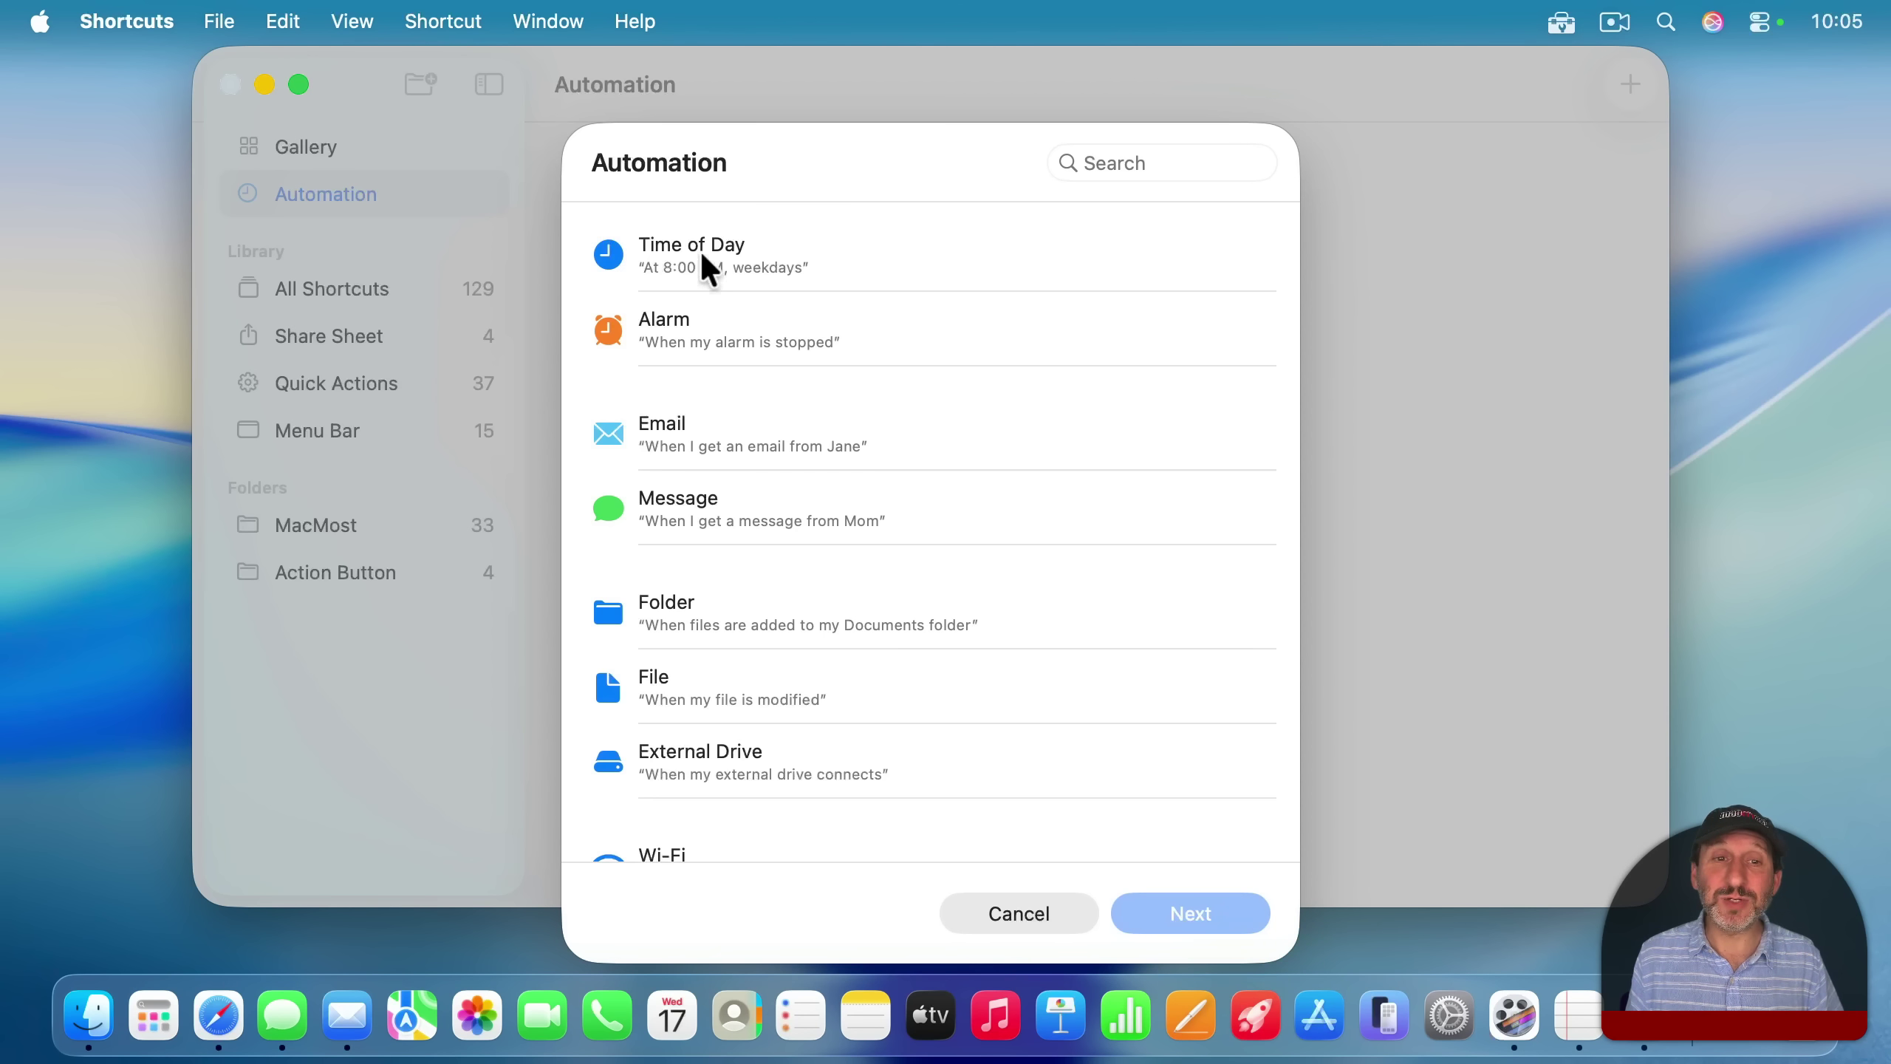
left_click(745, 261)
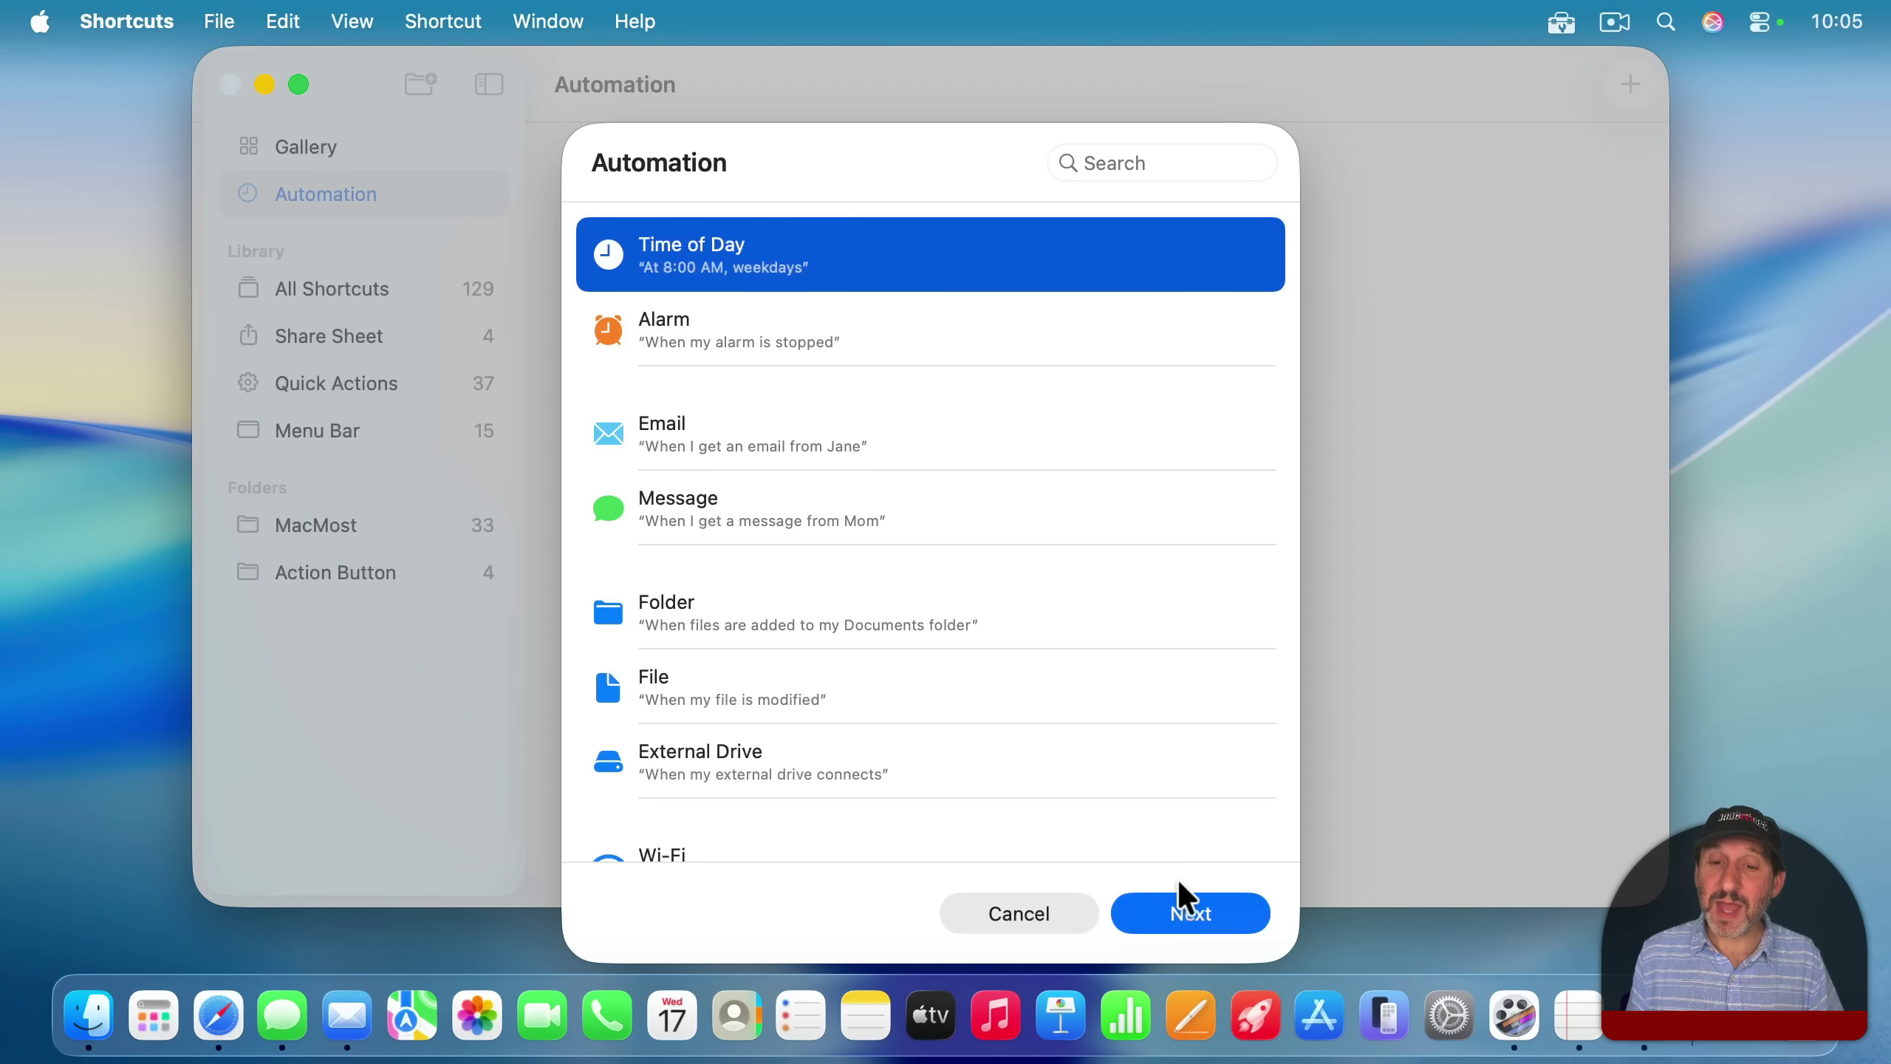
left_click(1183, 910)
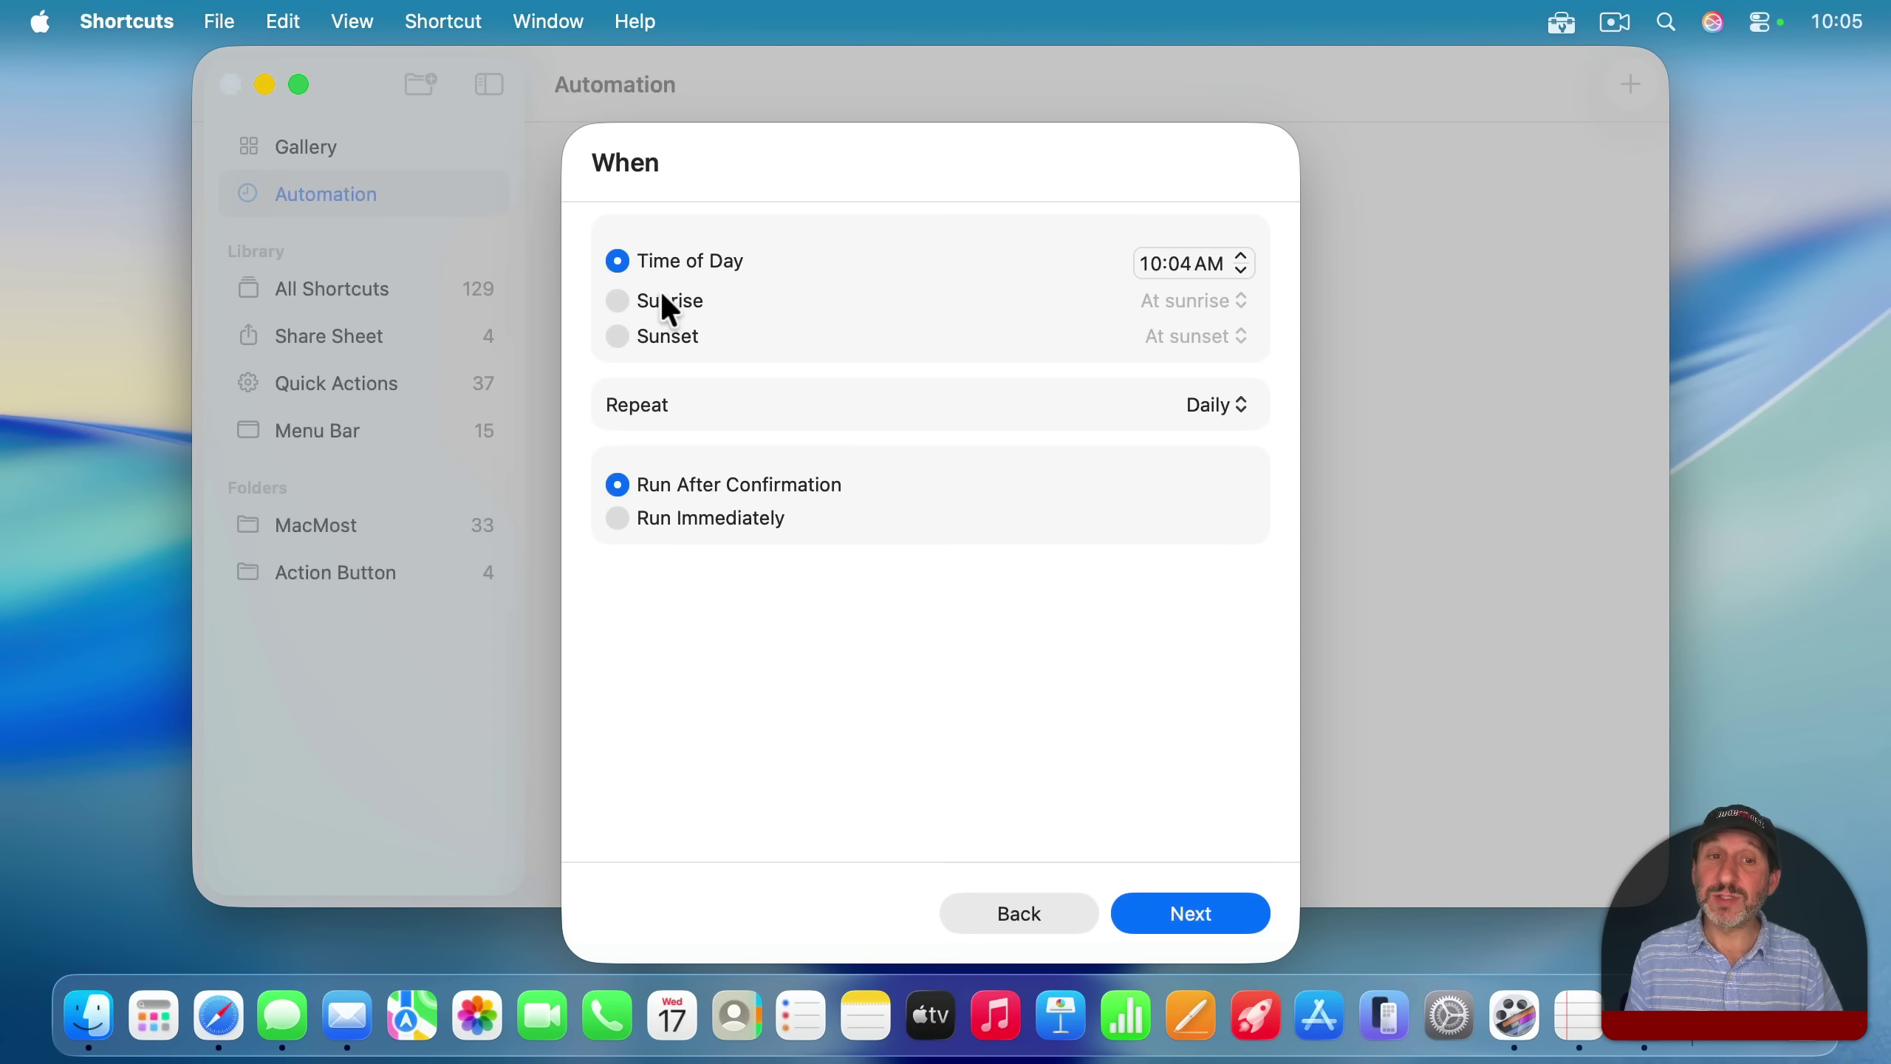
Preview the Weekly and Monthly repeat options, then return to the trigger list
left_click(1236, 409)
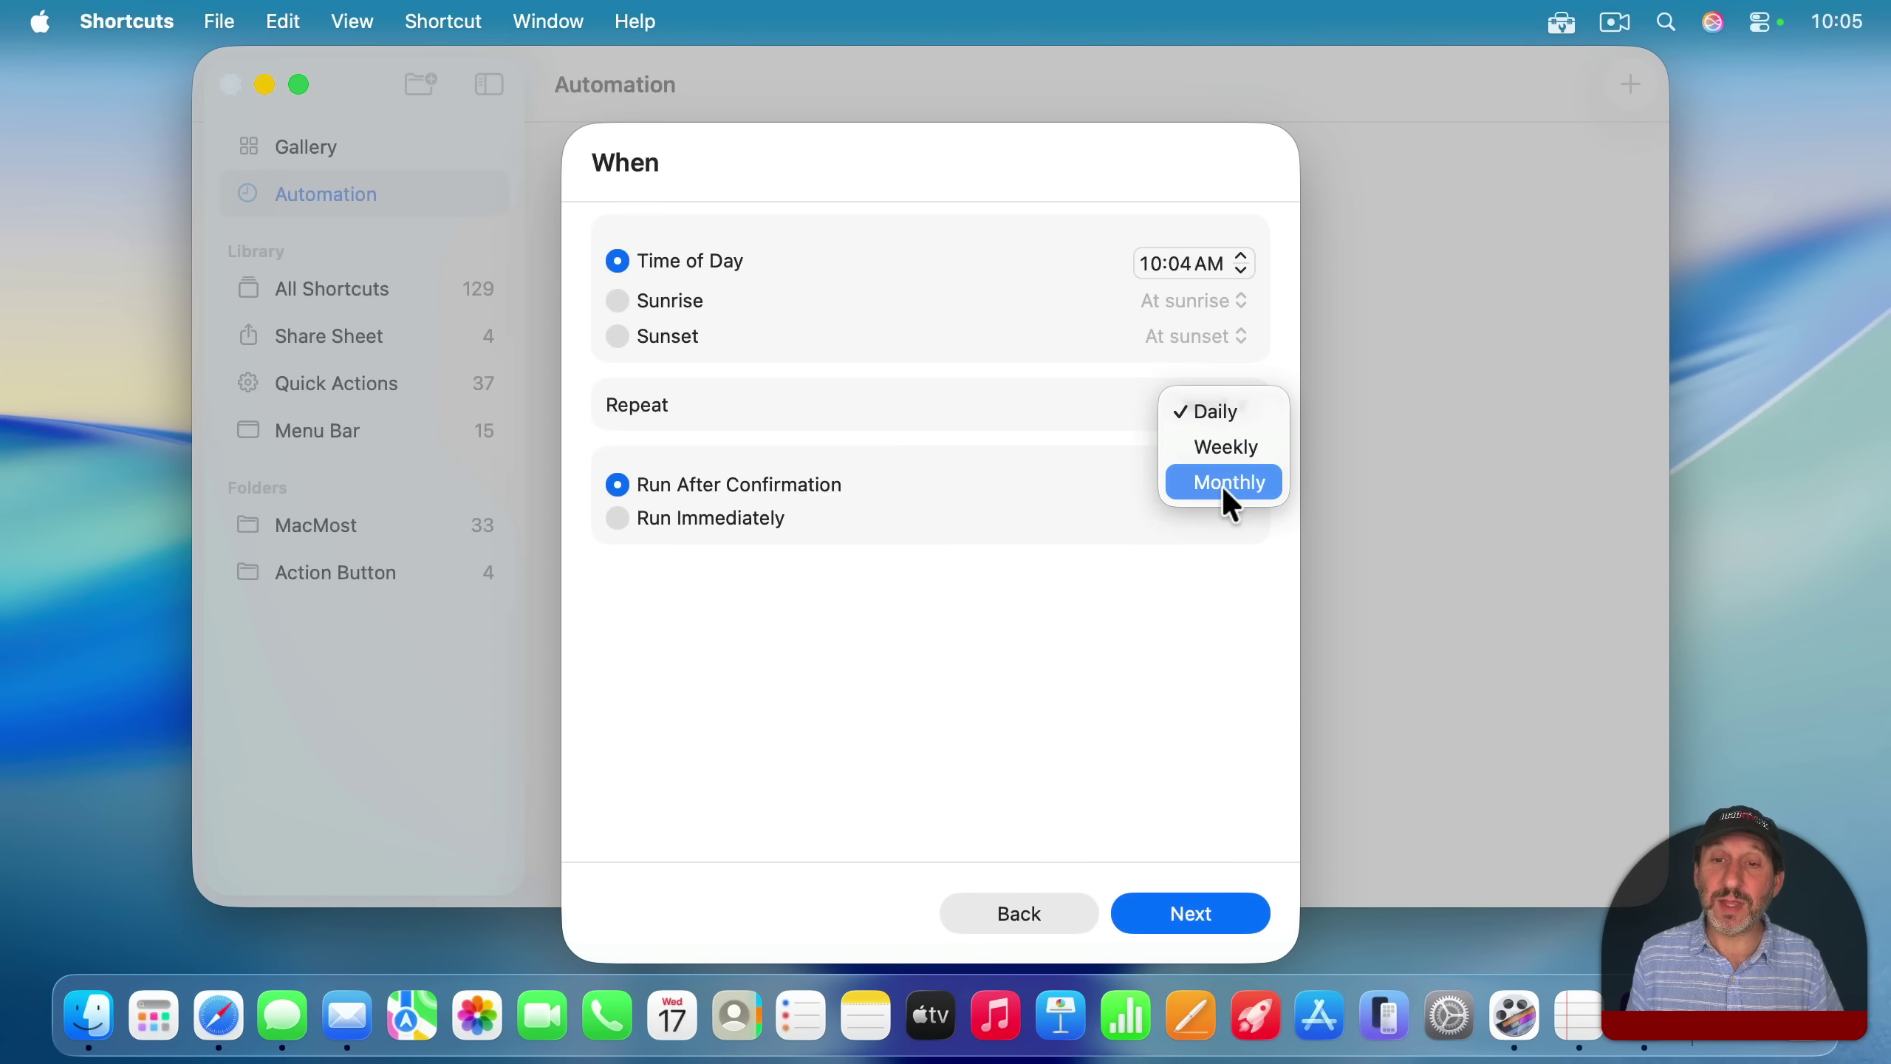
left_click(1226, 445)
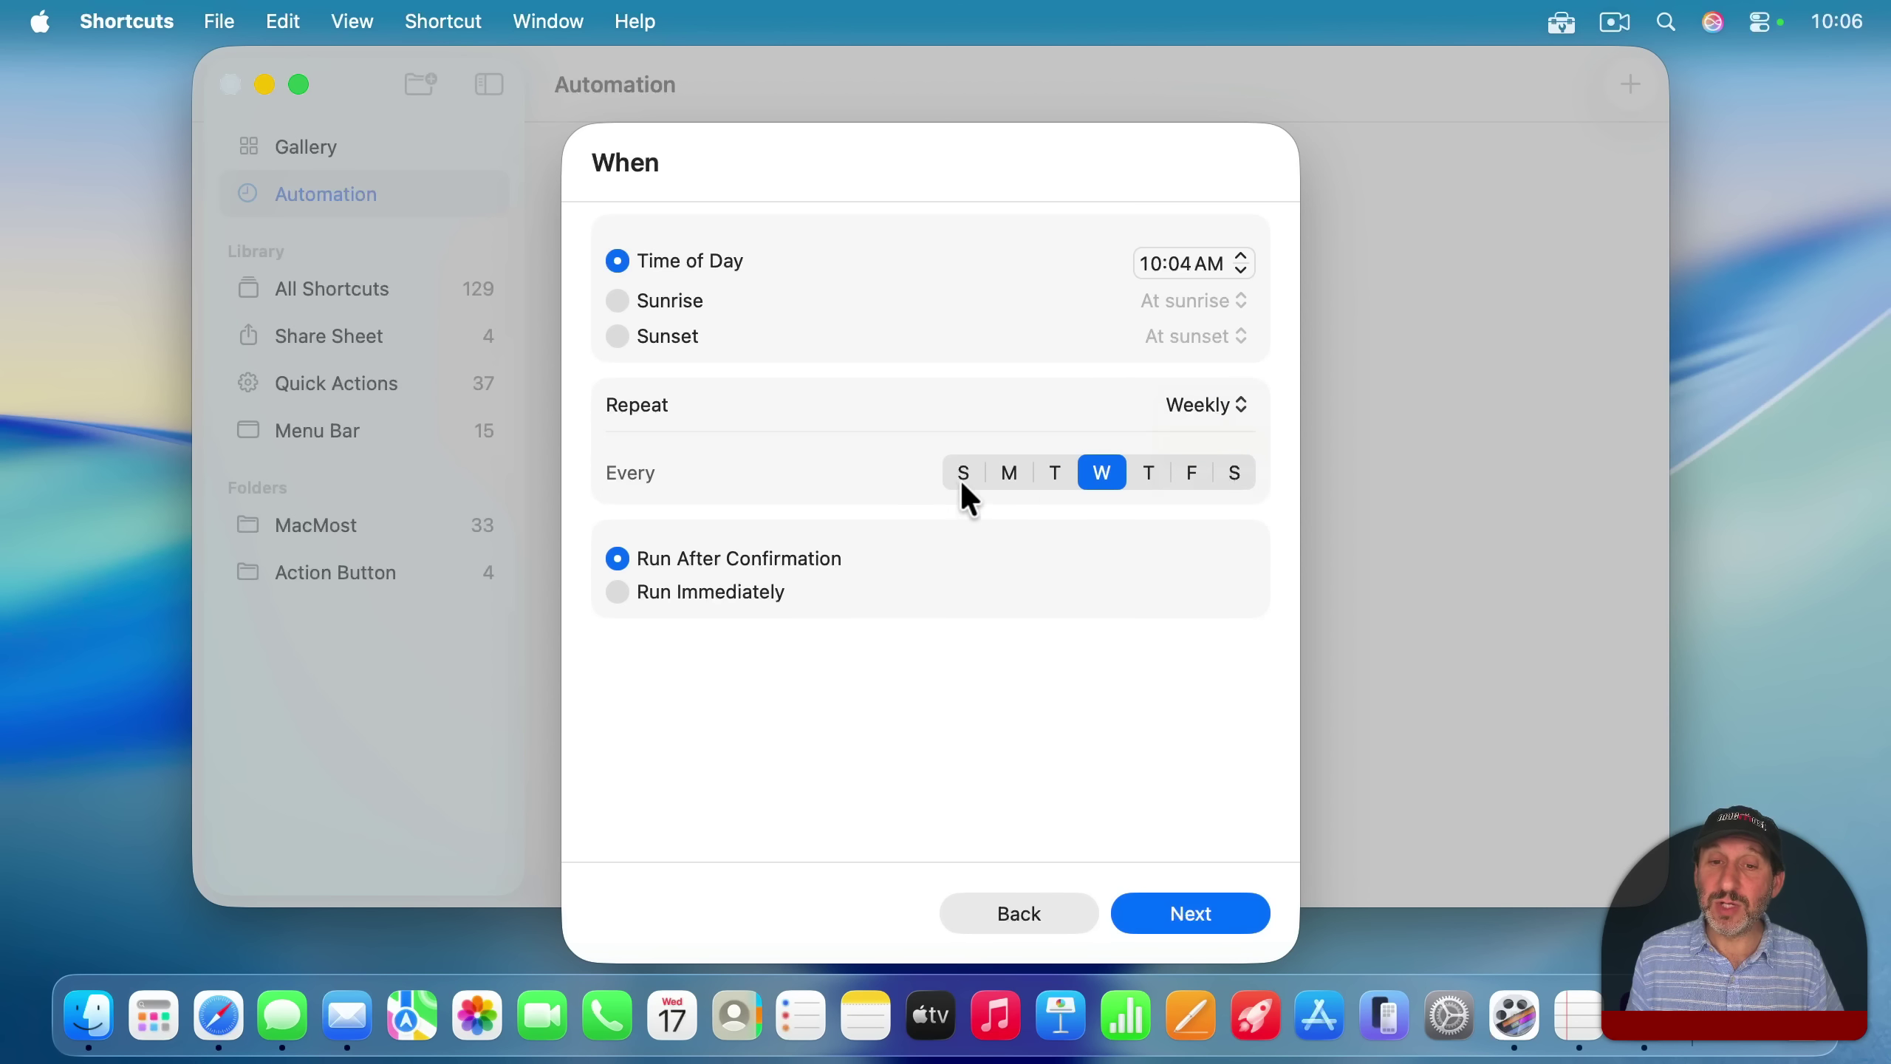
left_click(1210, 411)
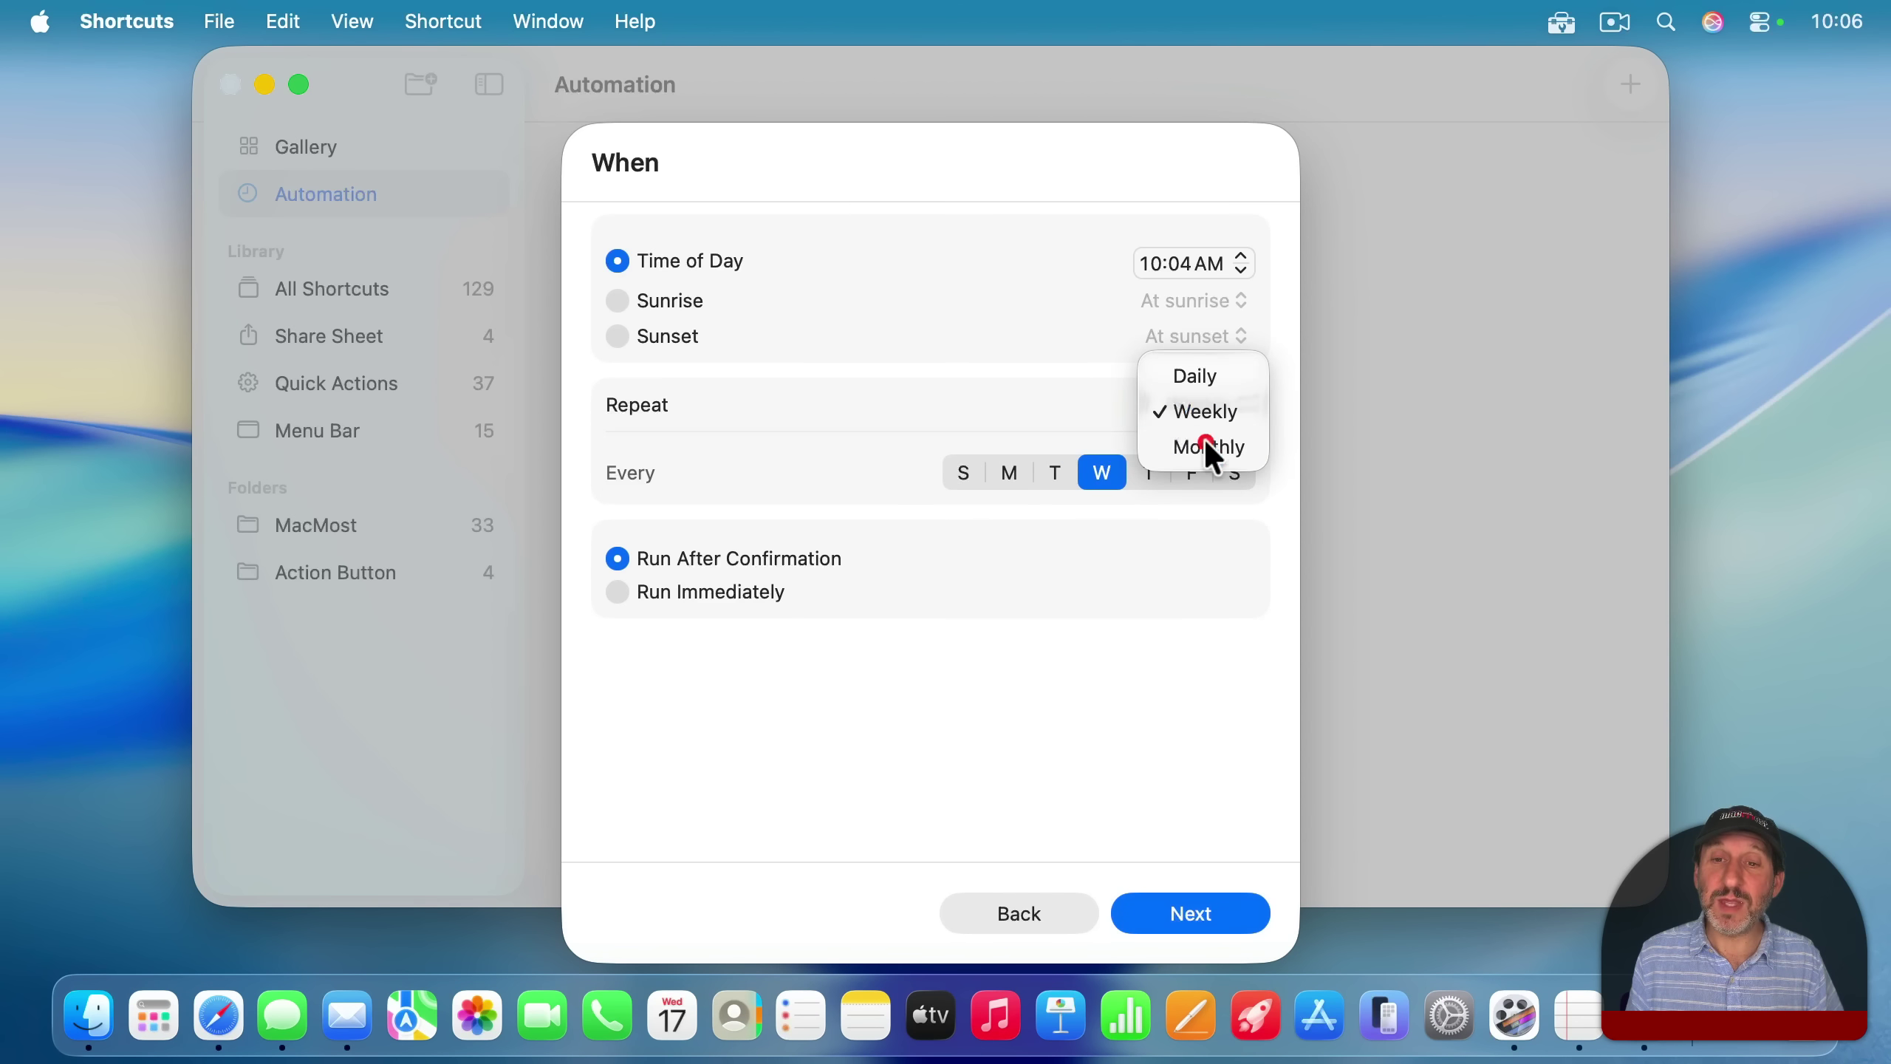
left_click(1204, 438)
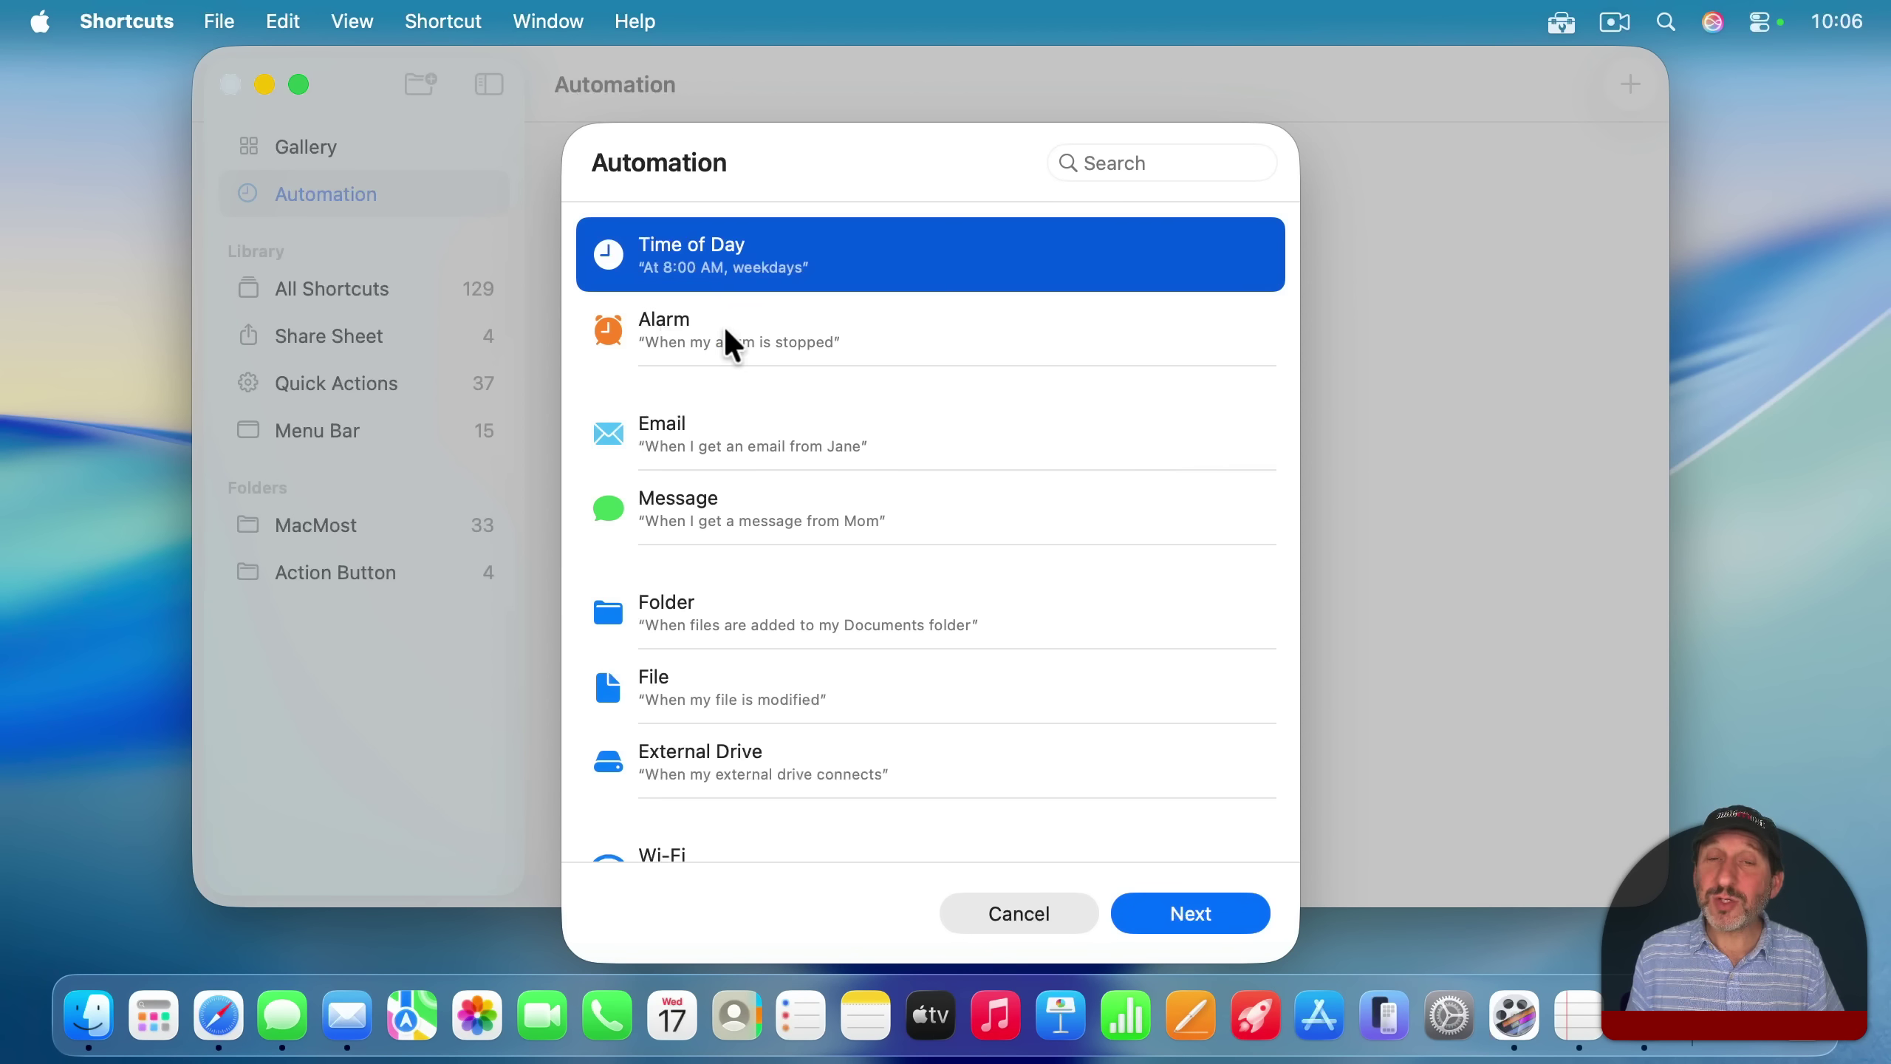
left_click(726, 338)
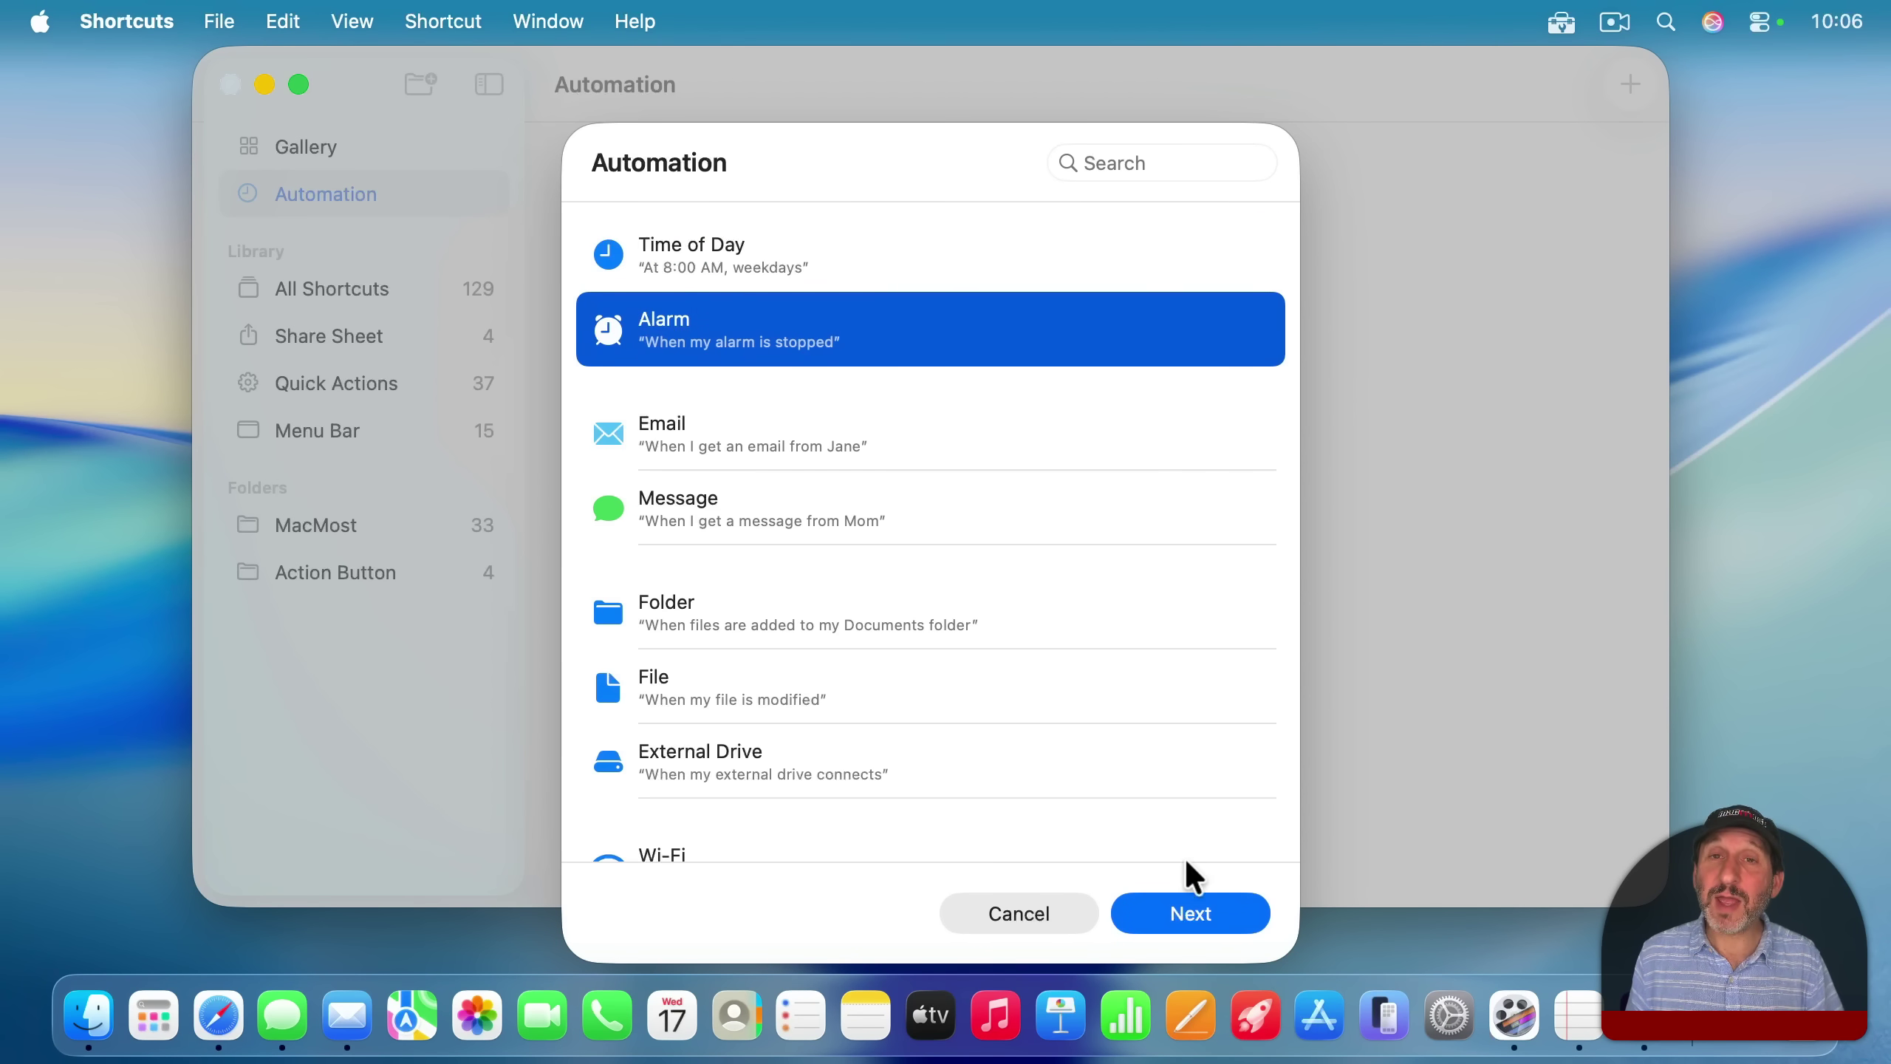
left_click(1175, 919)
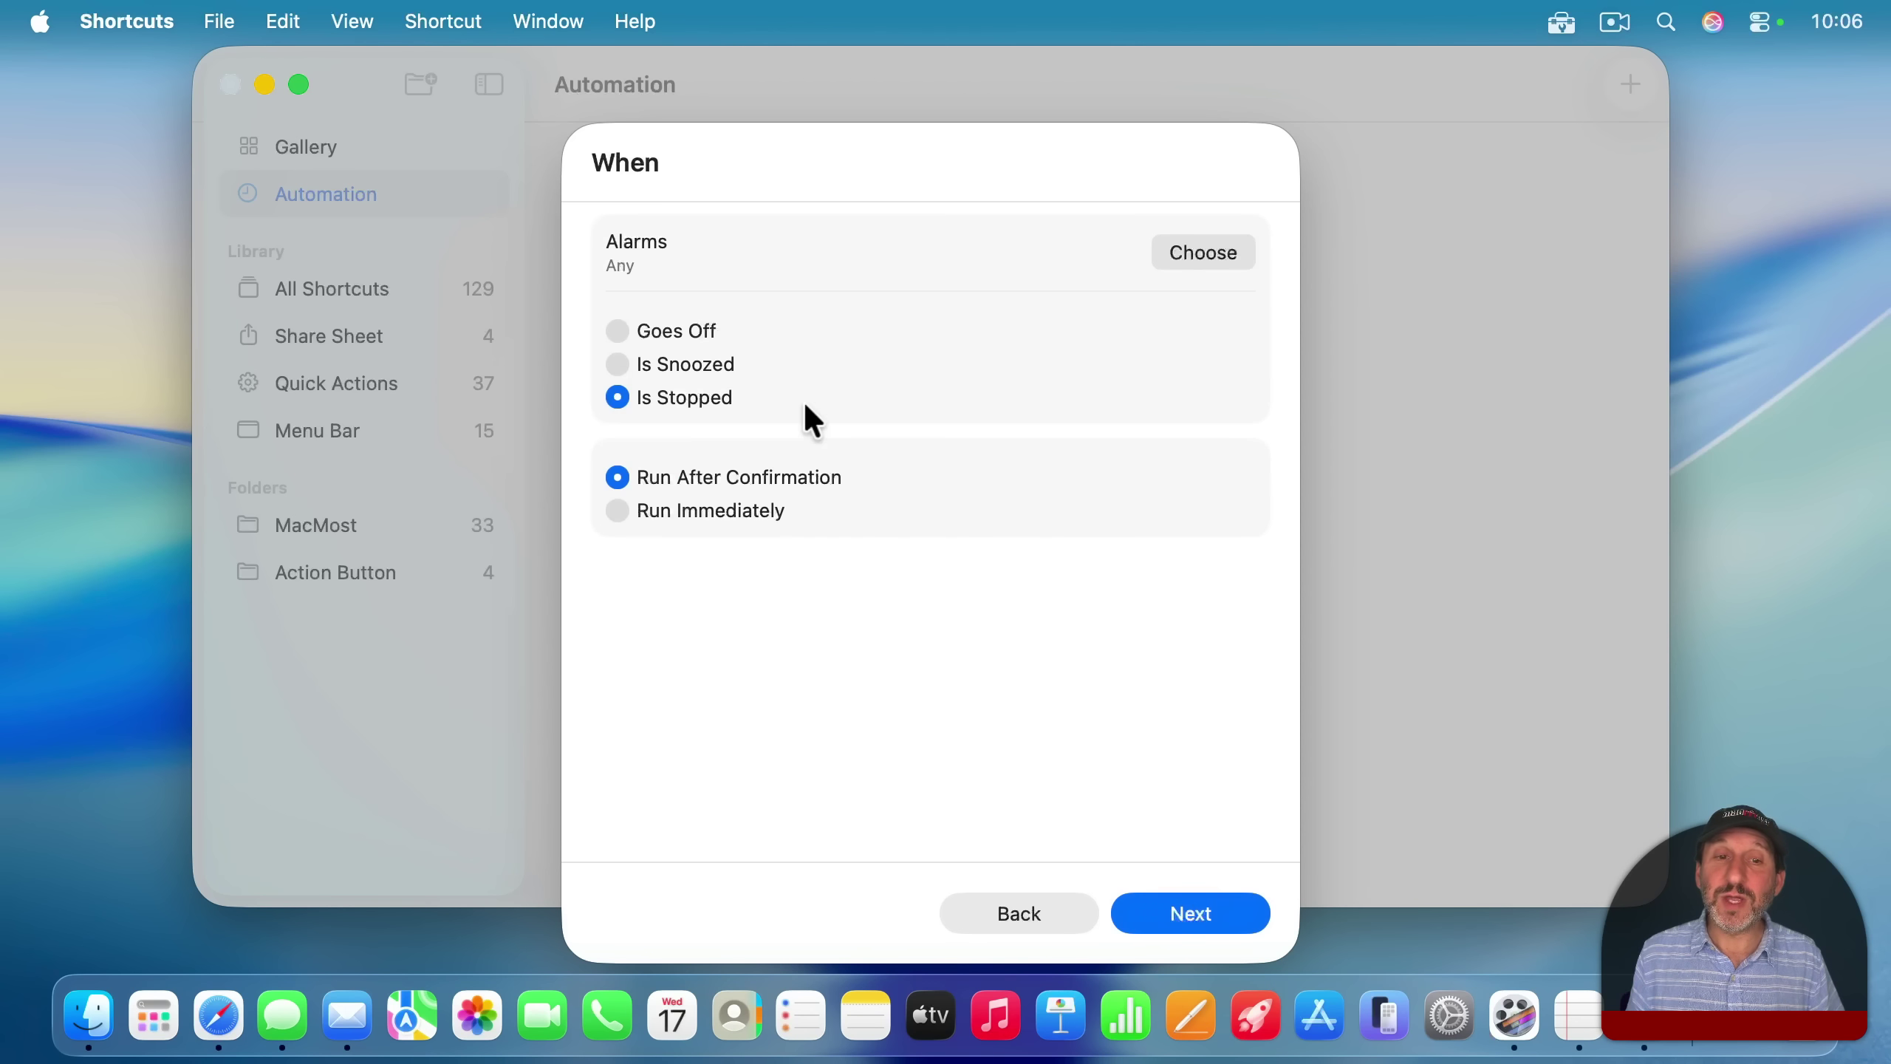
left_click(672, 332)
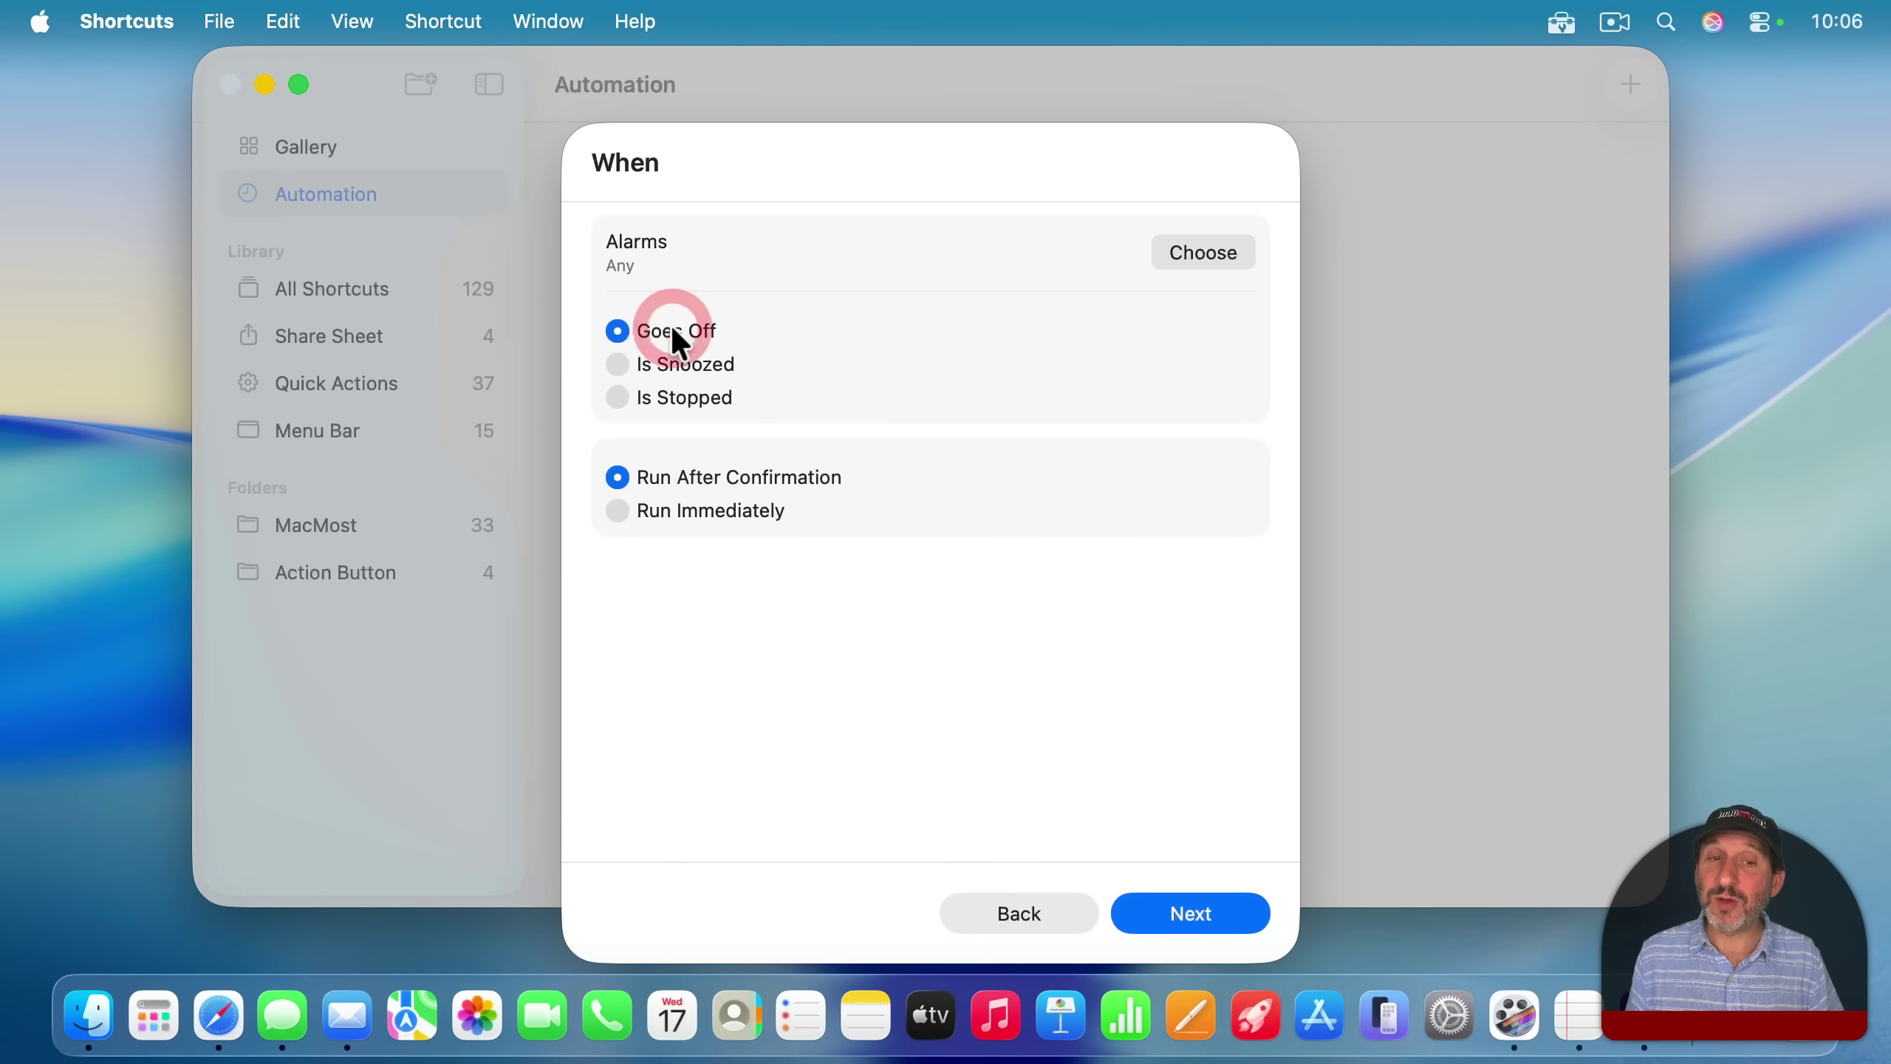
left_click(678, 367)
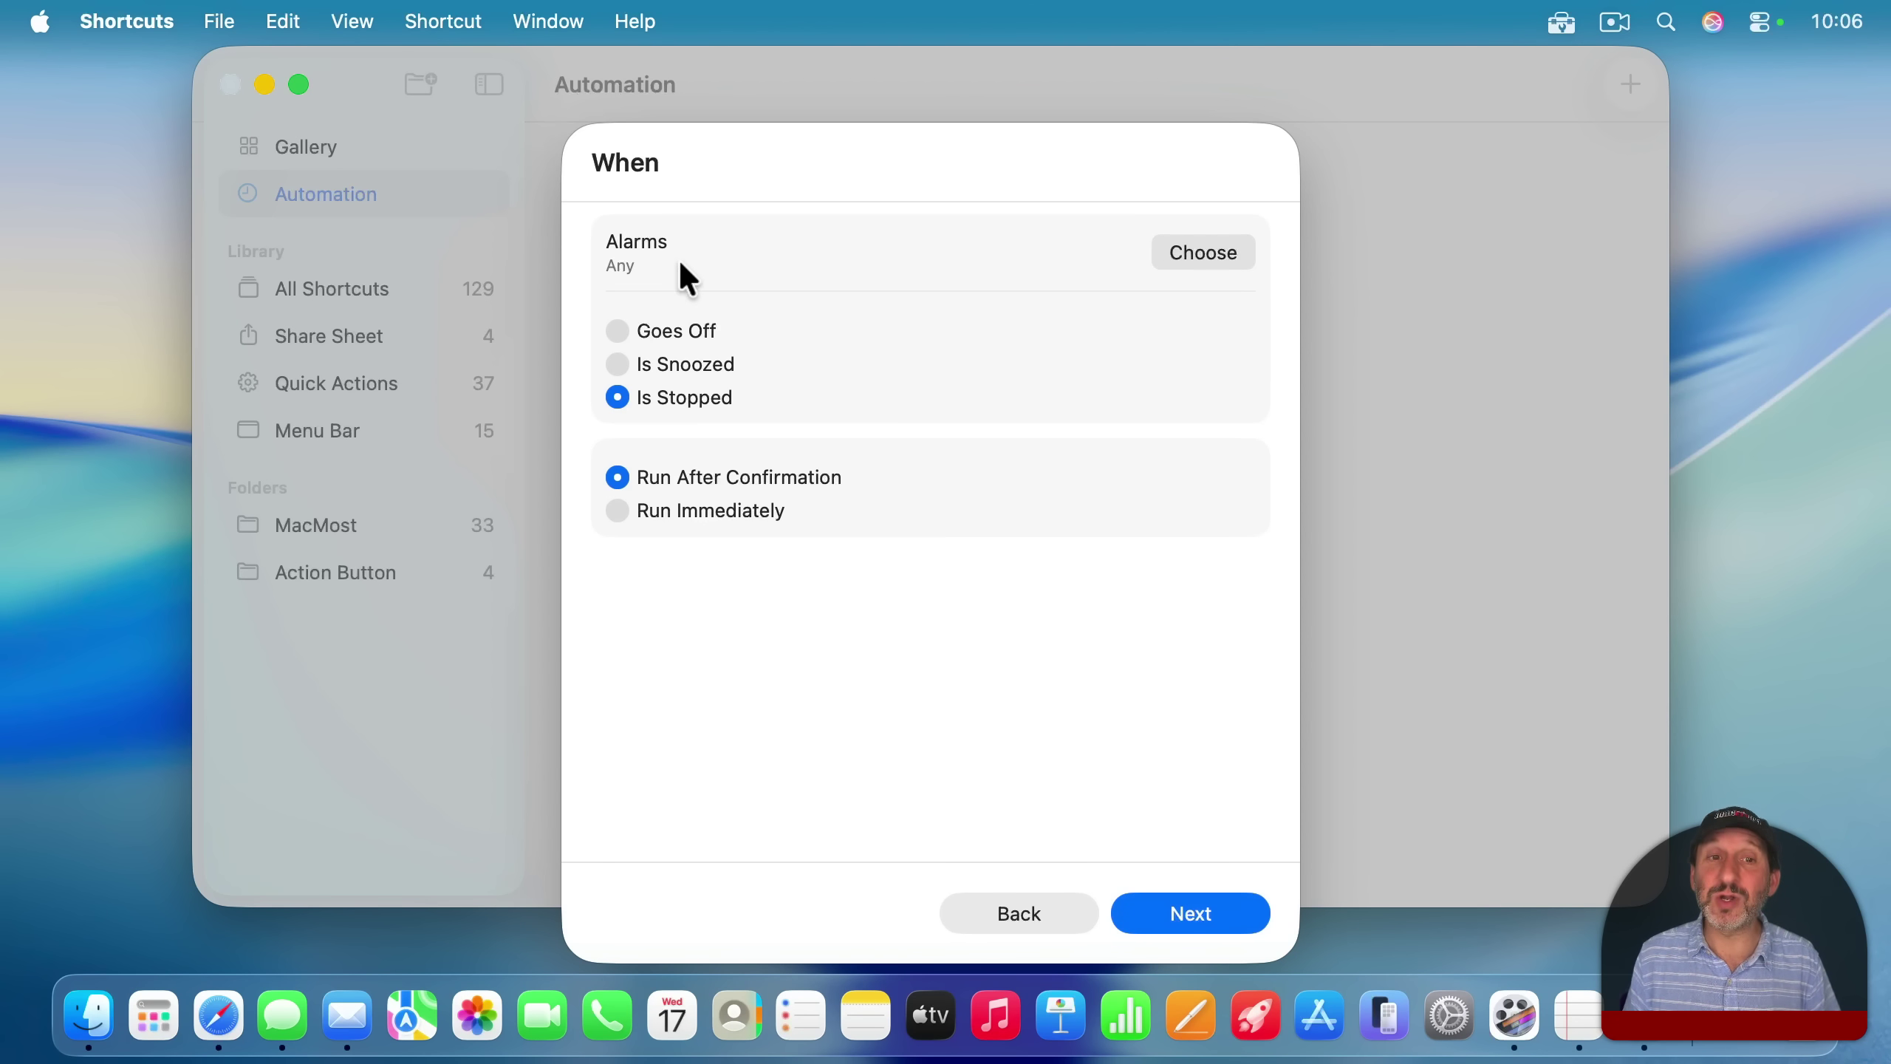
left_click(1066, 926)
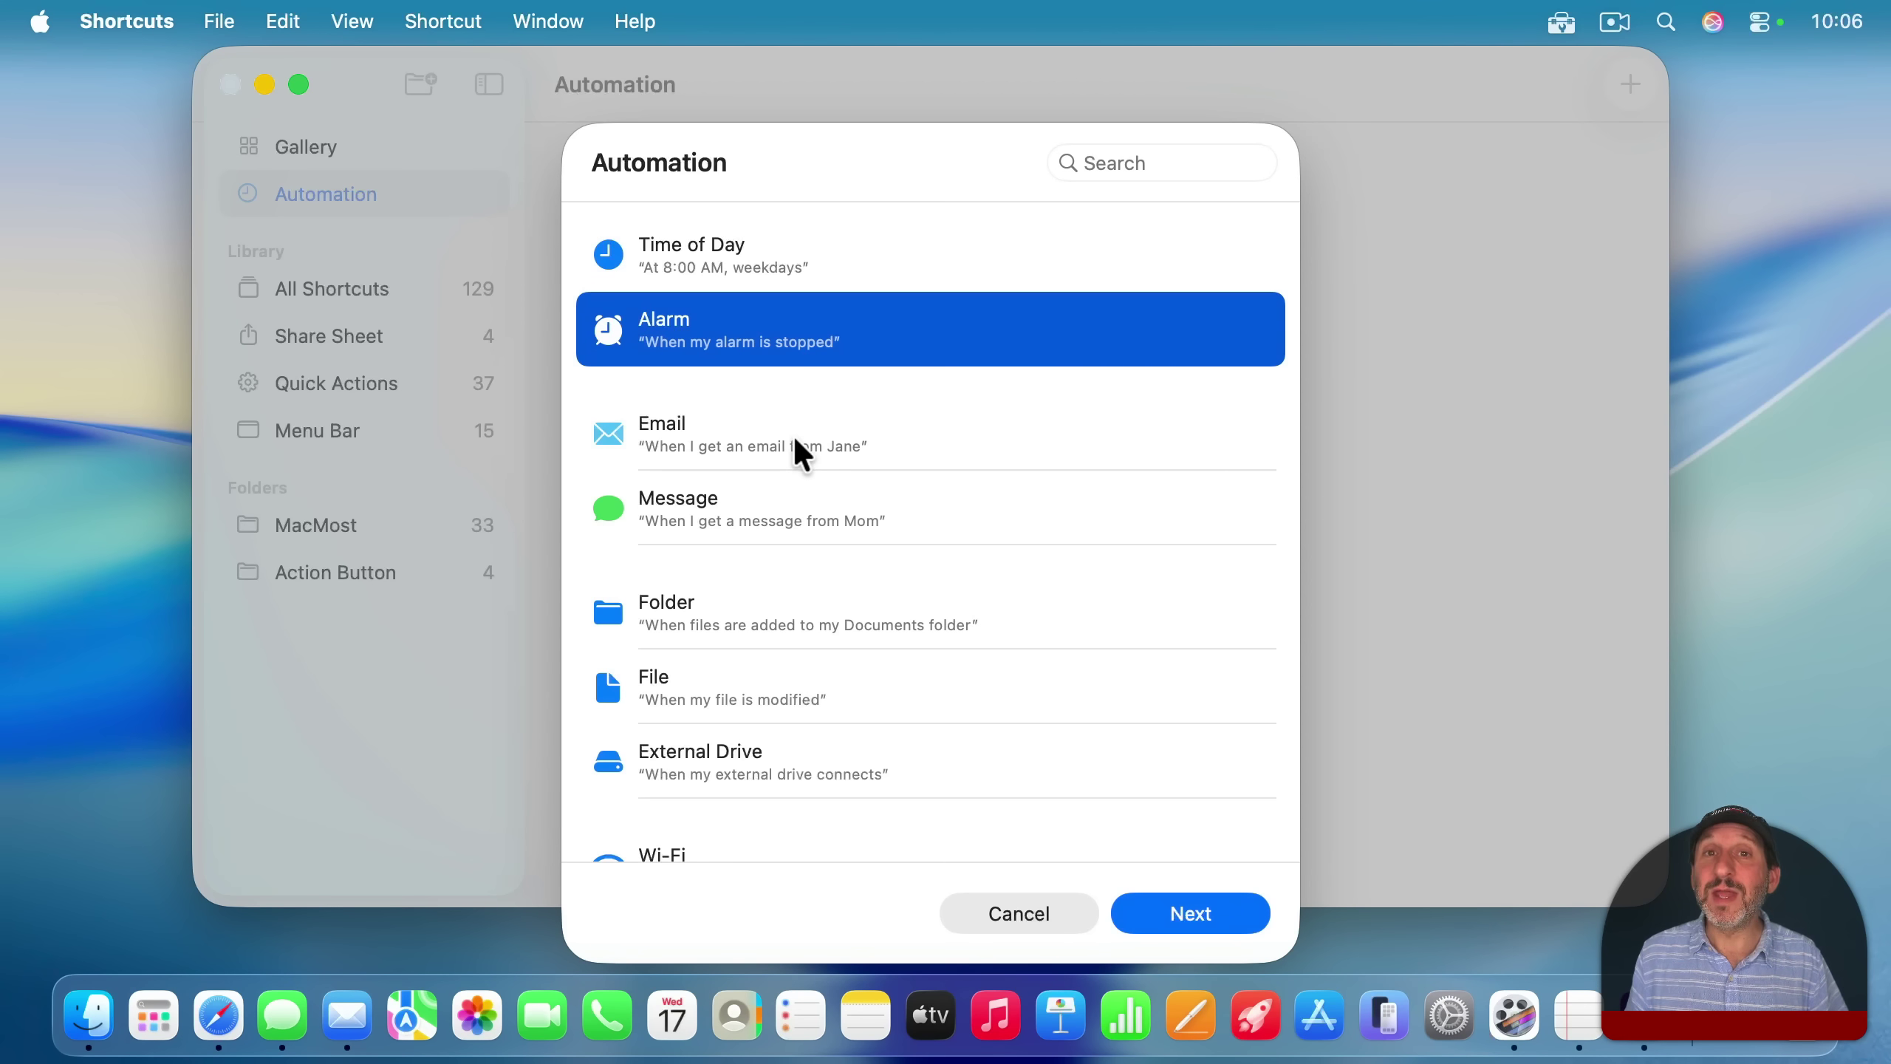
left_click(711, 443)
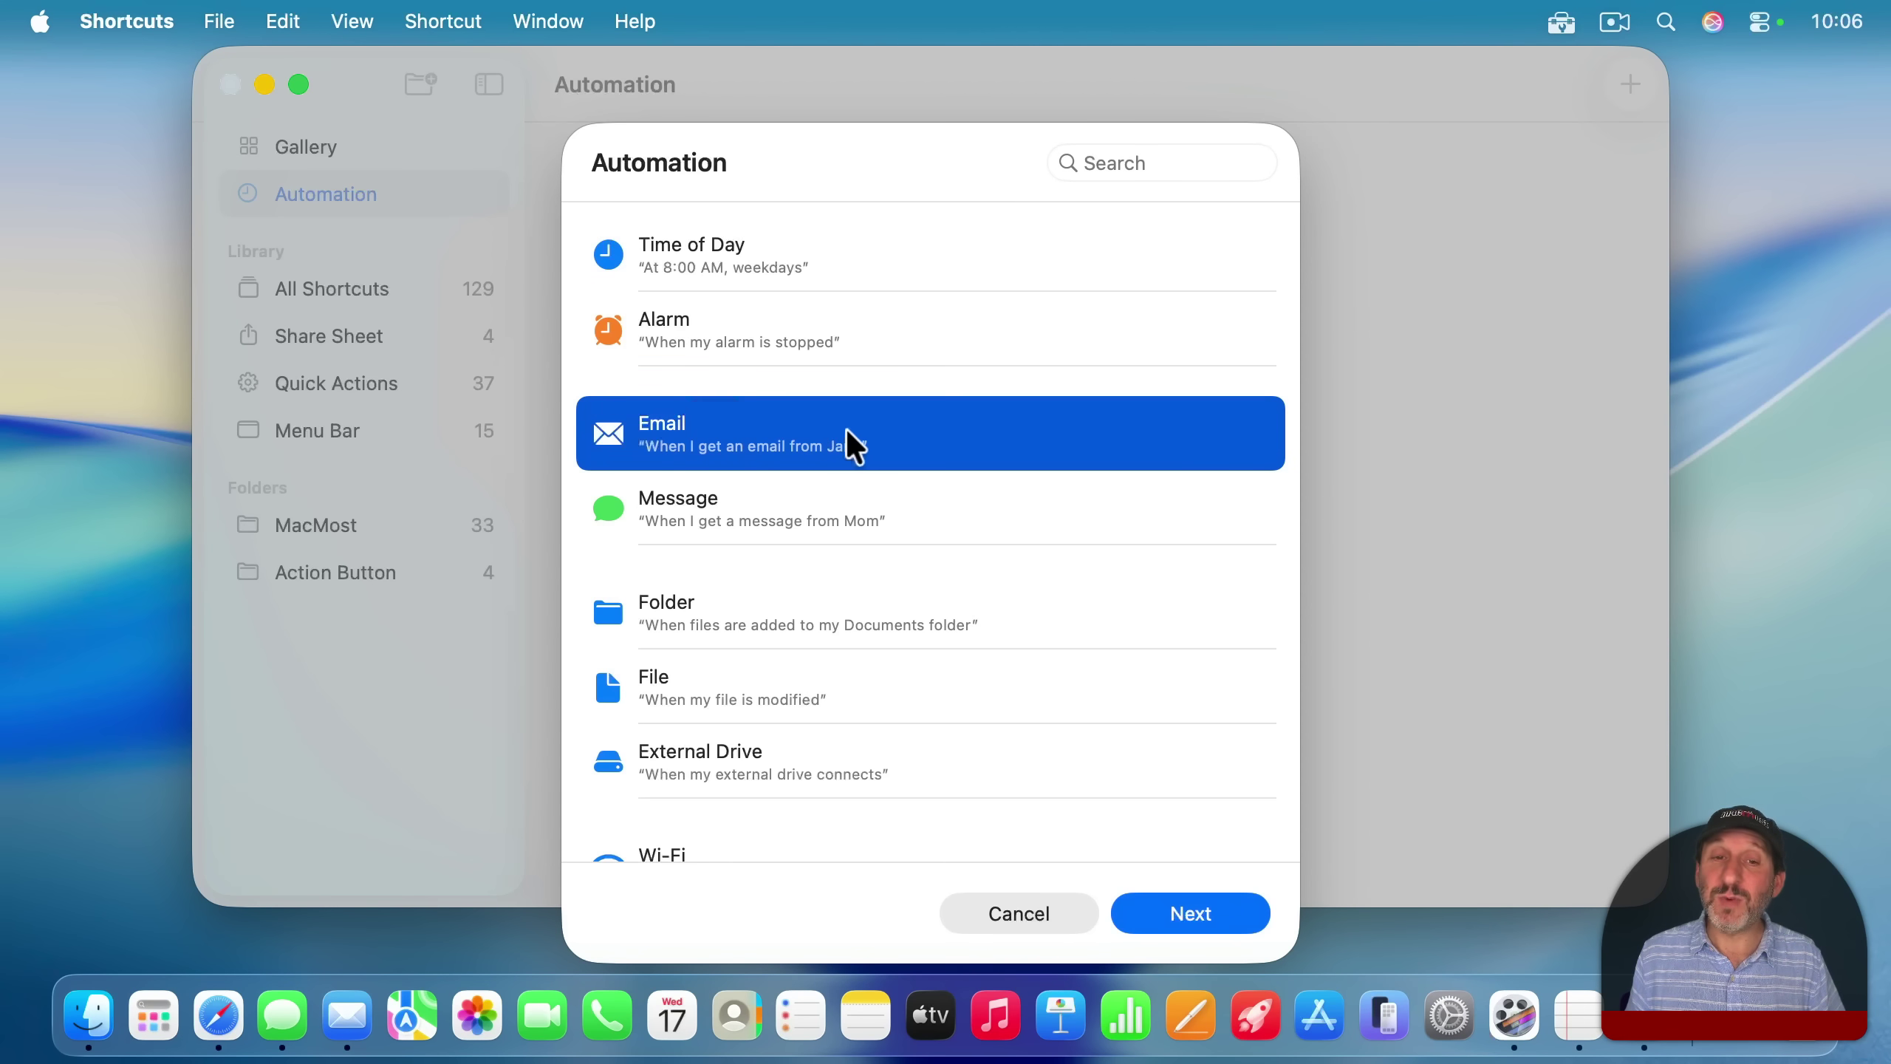
left_click(819, 514)
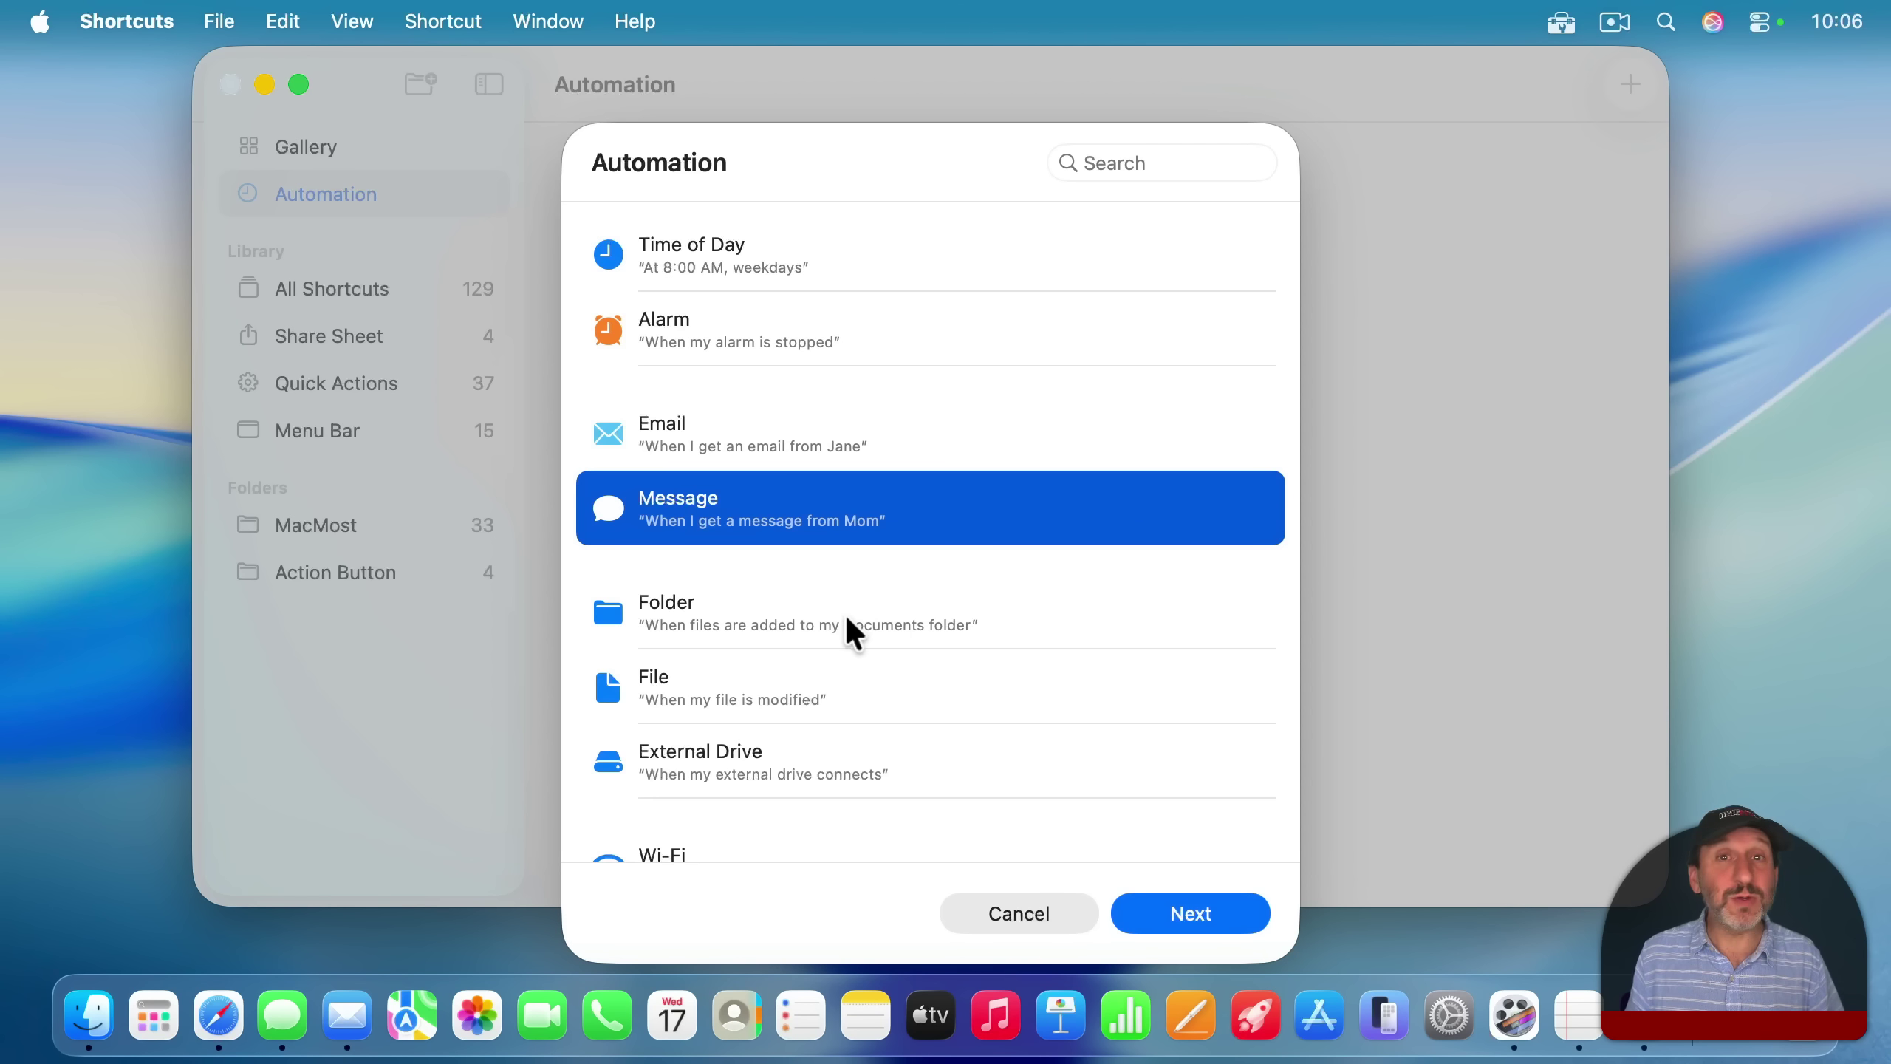
left_click(730, 630)
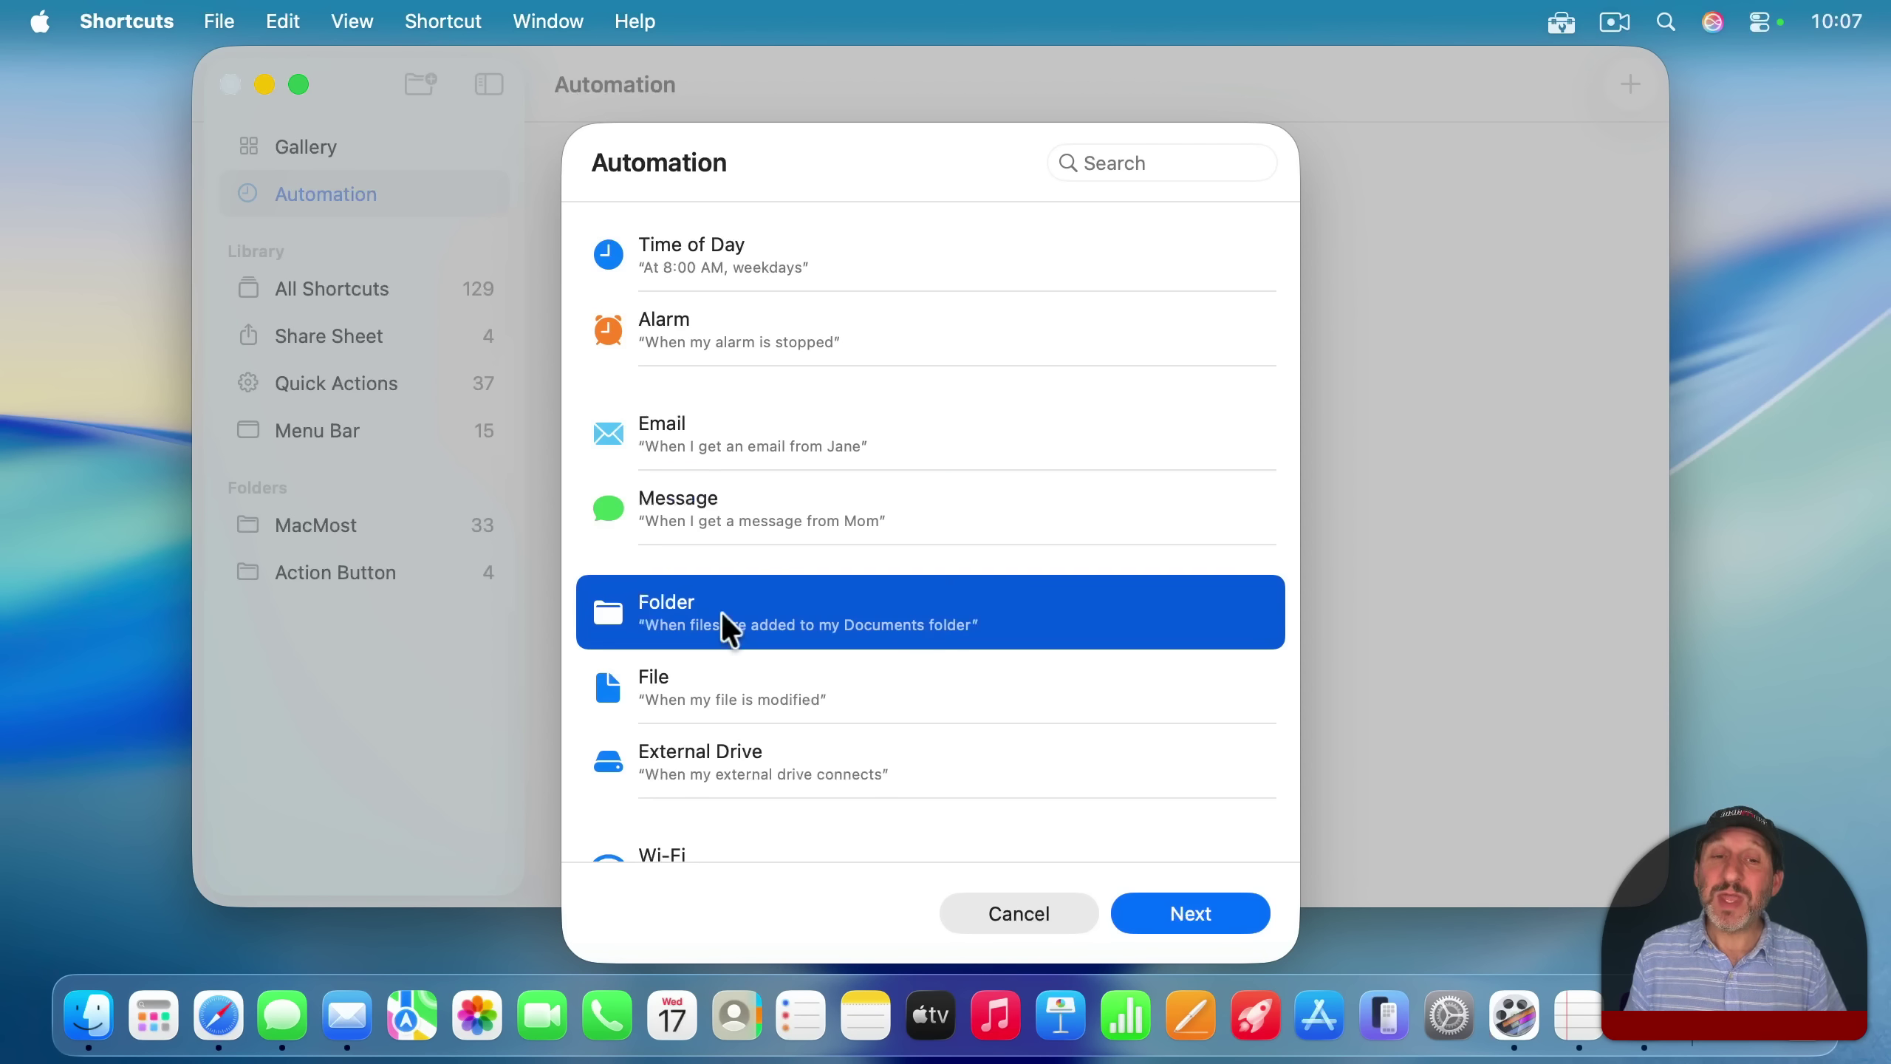
left_click(717, 703)
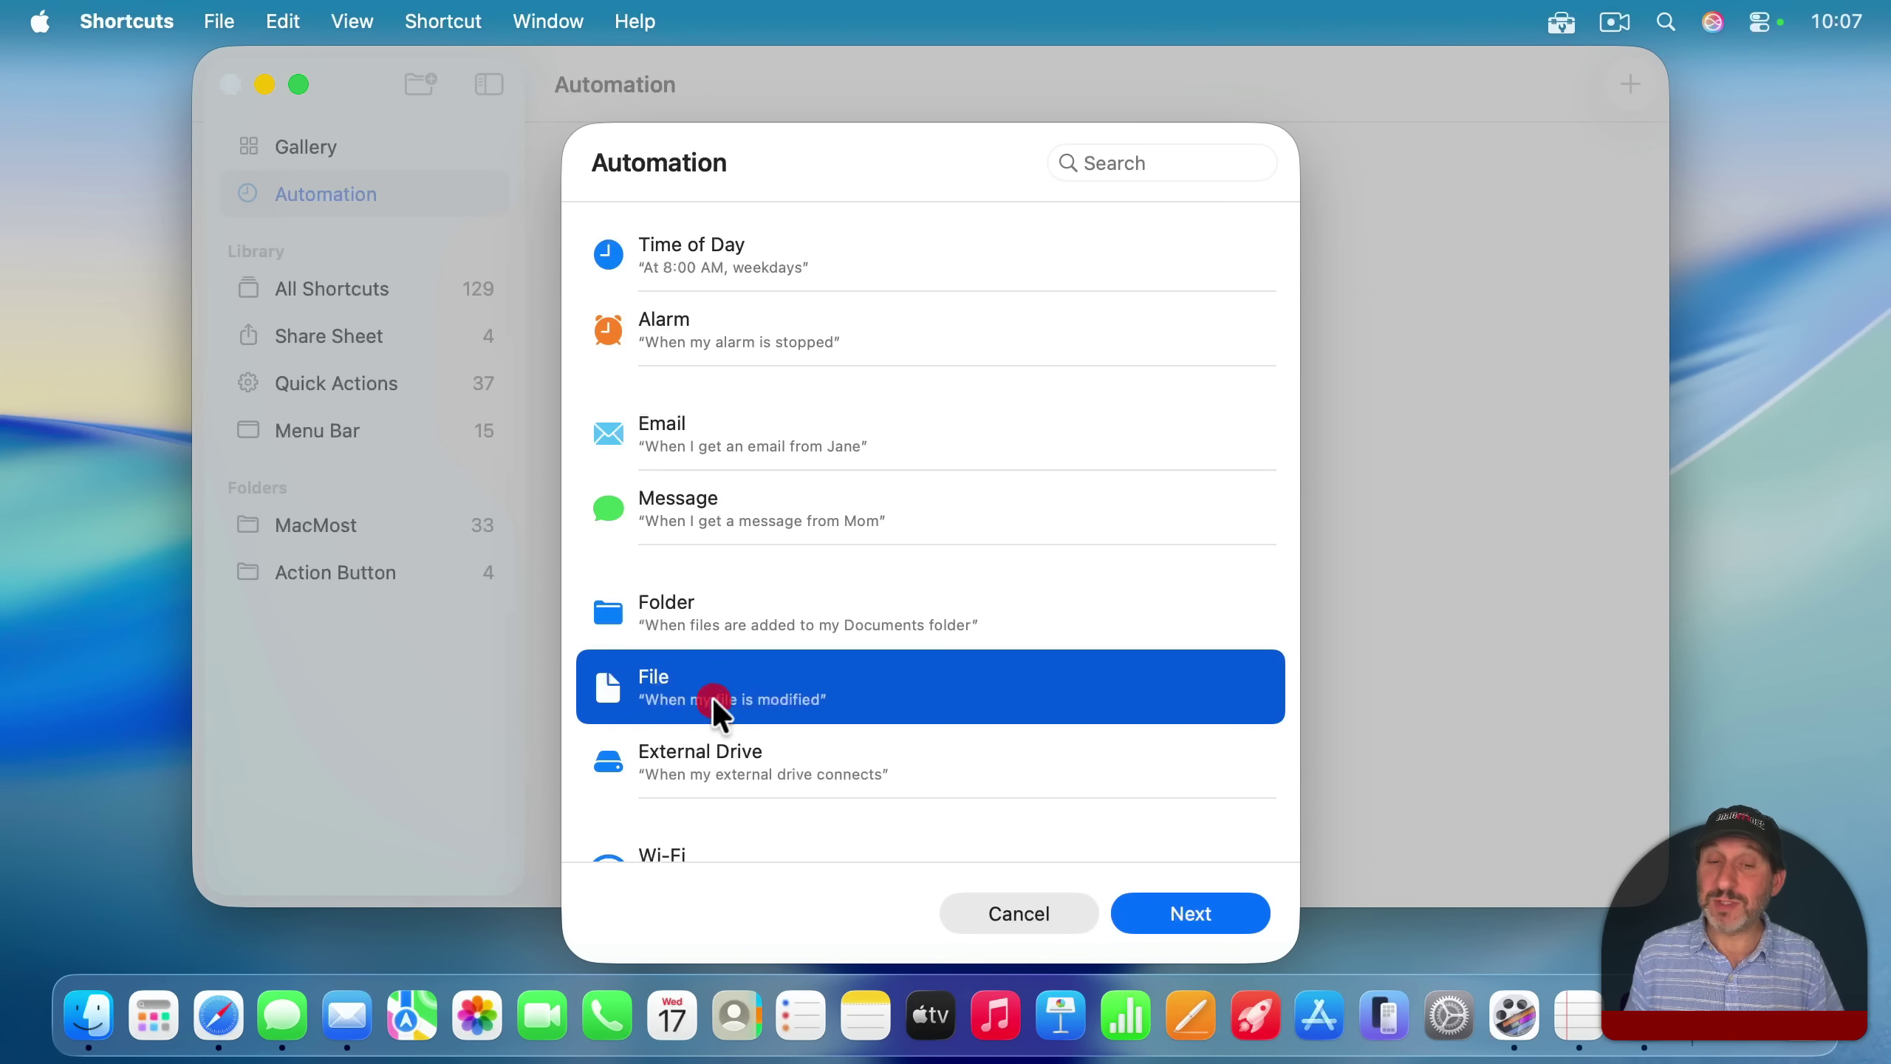
scroll(753, 738, "down", 5)
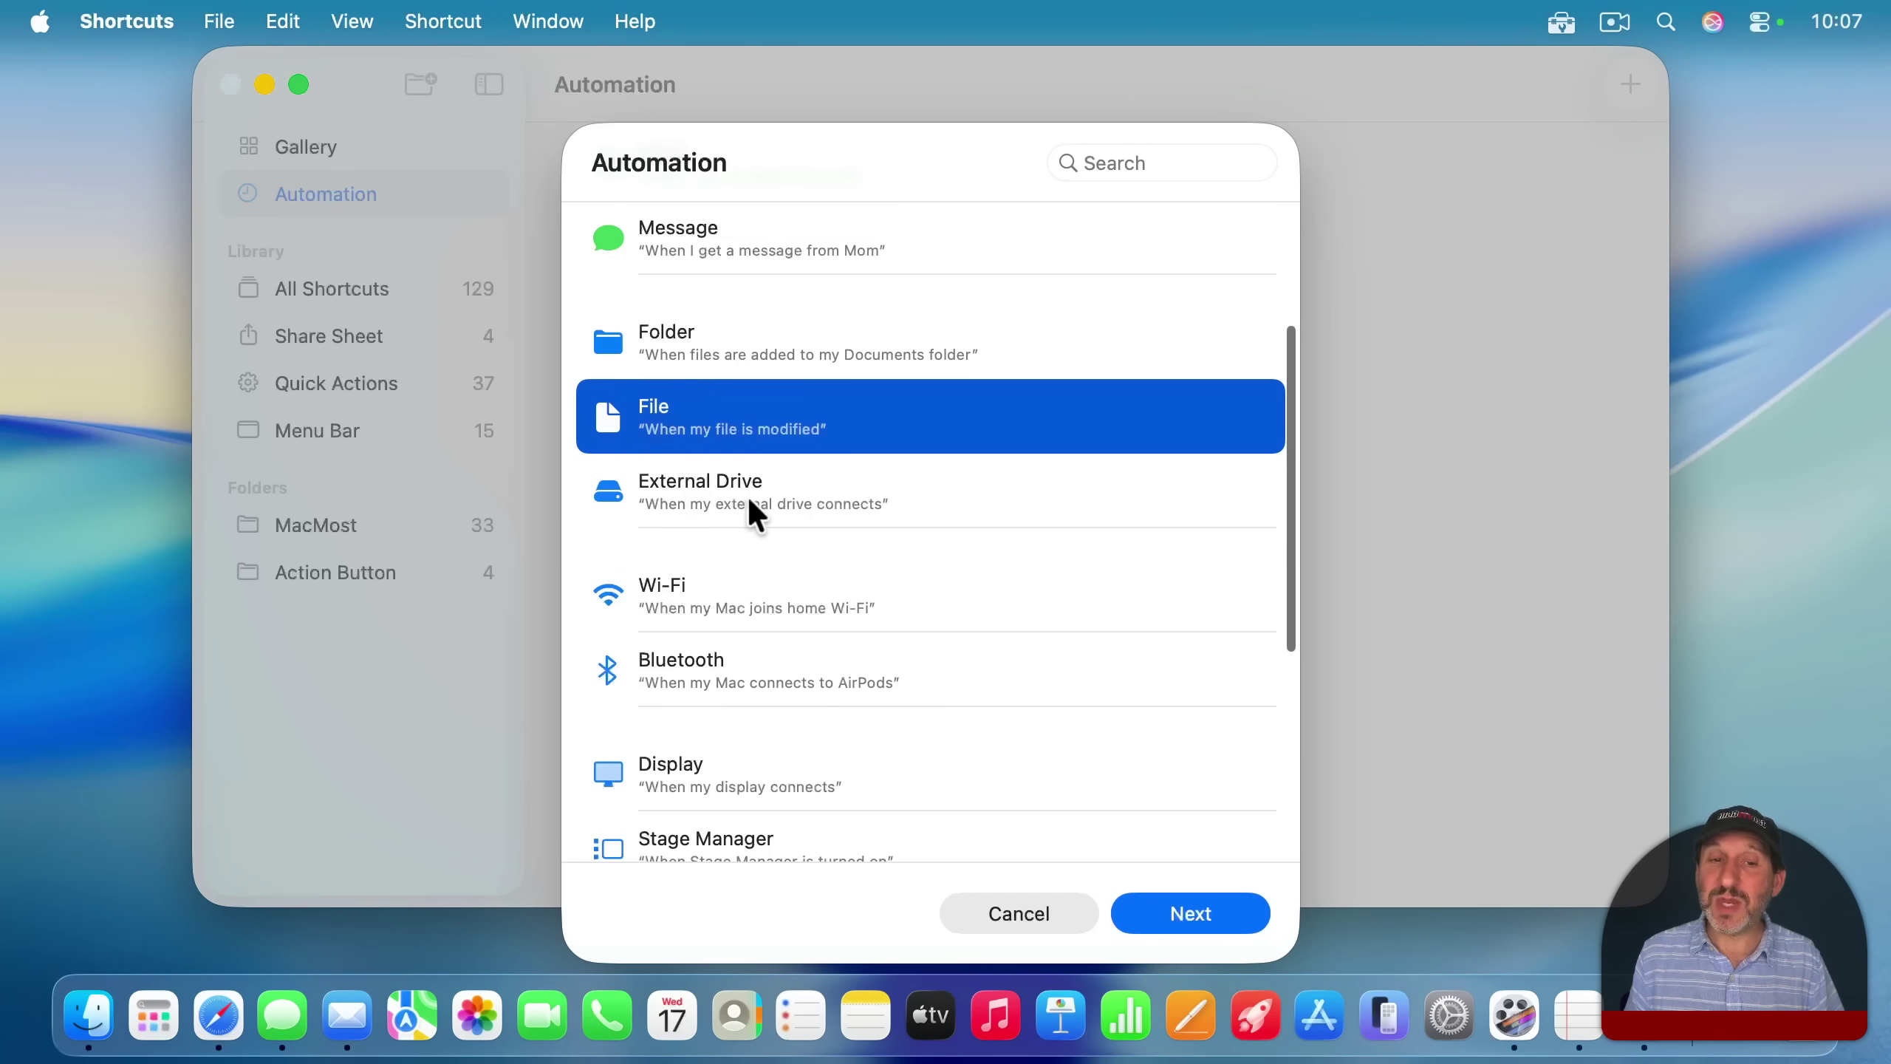
left_click(708, 482)
scroll(827, 548, "down", 5)
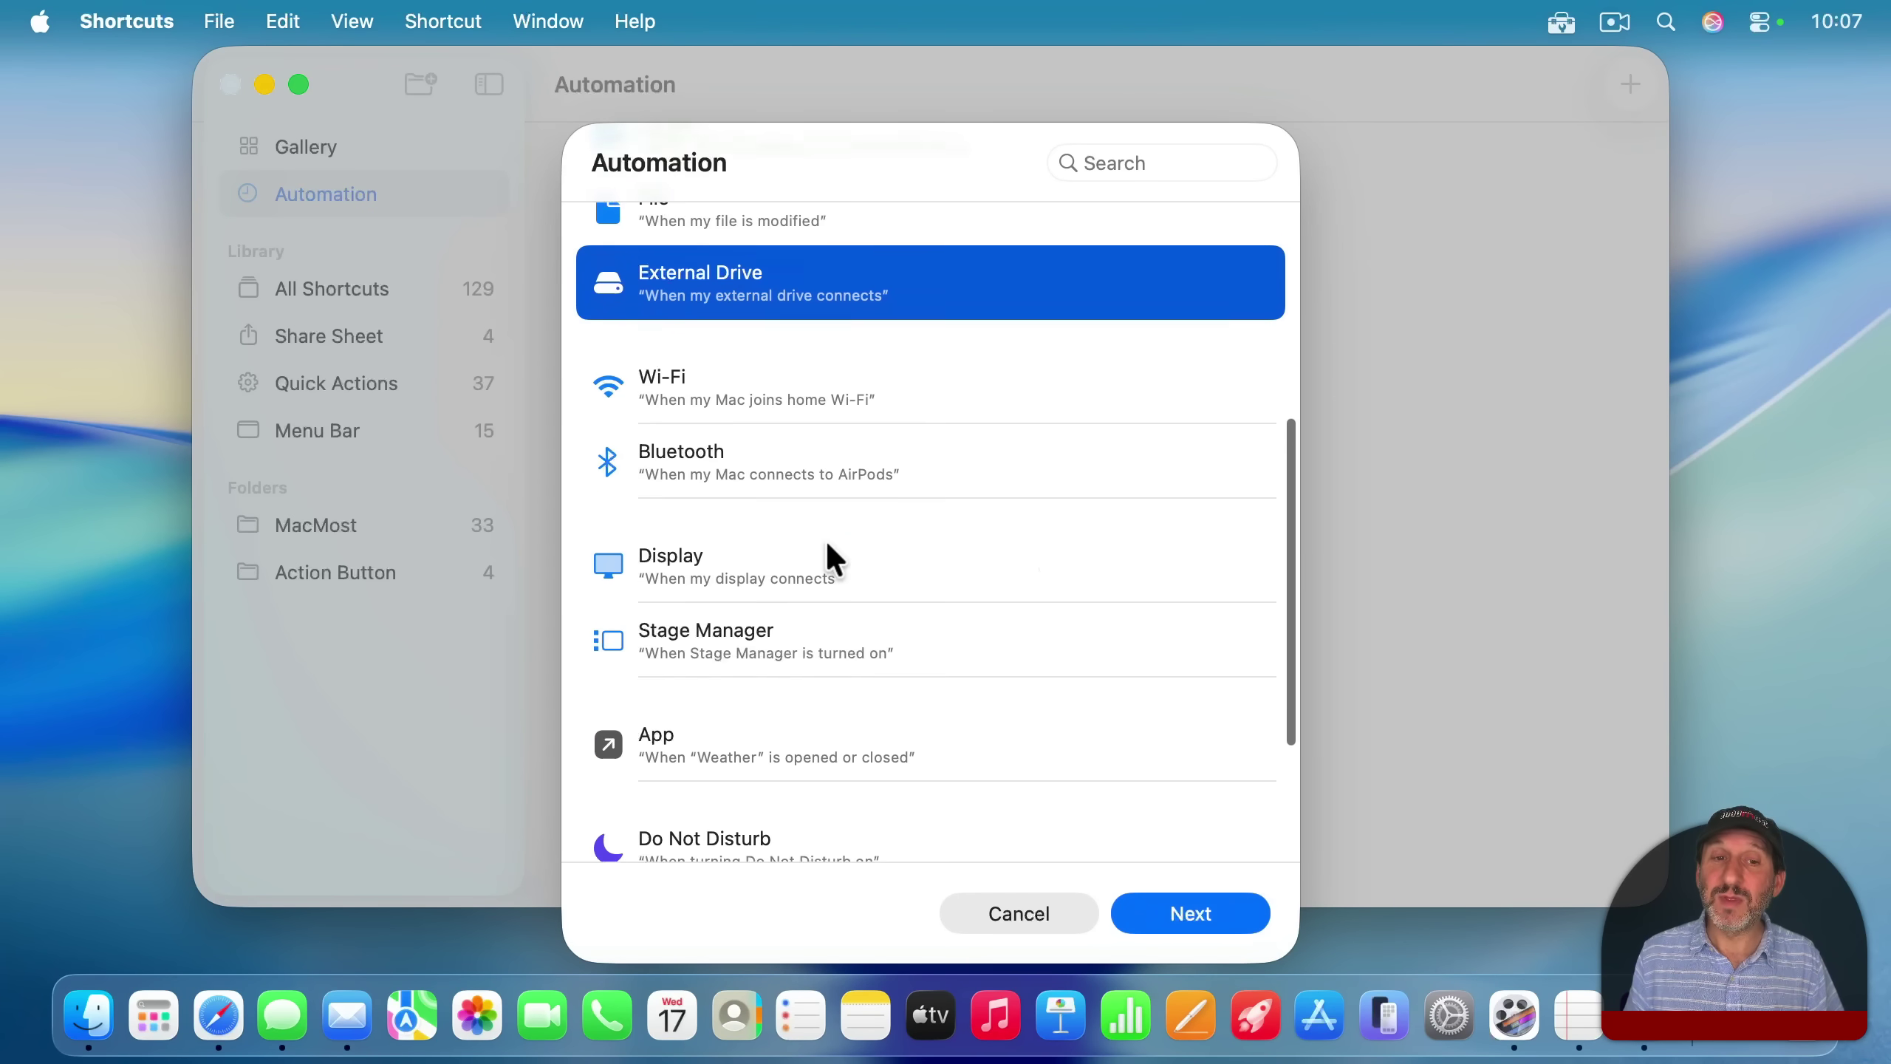
left_click(711, 376)
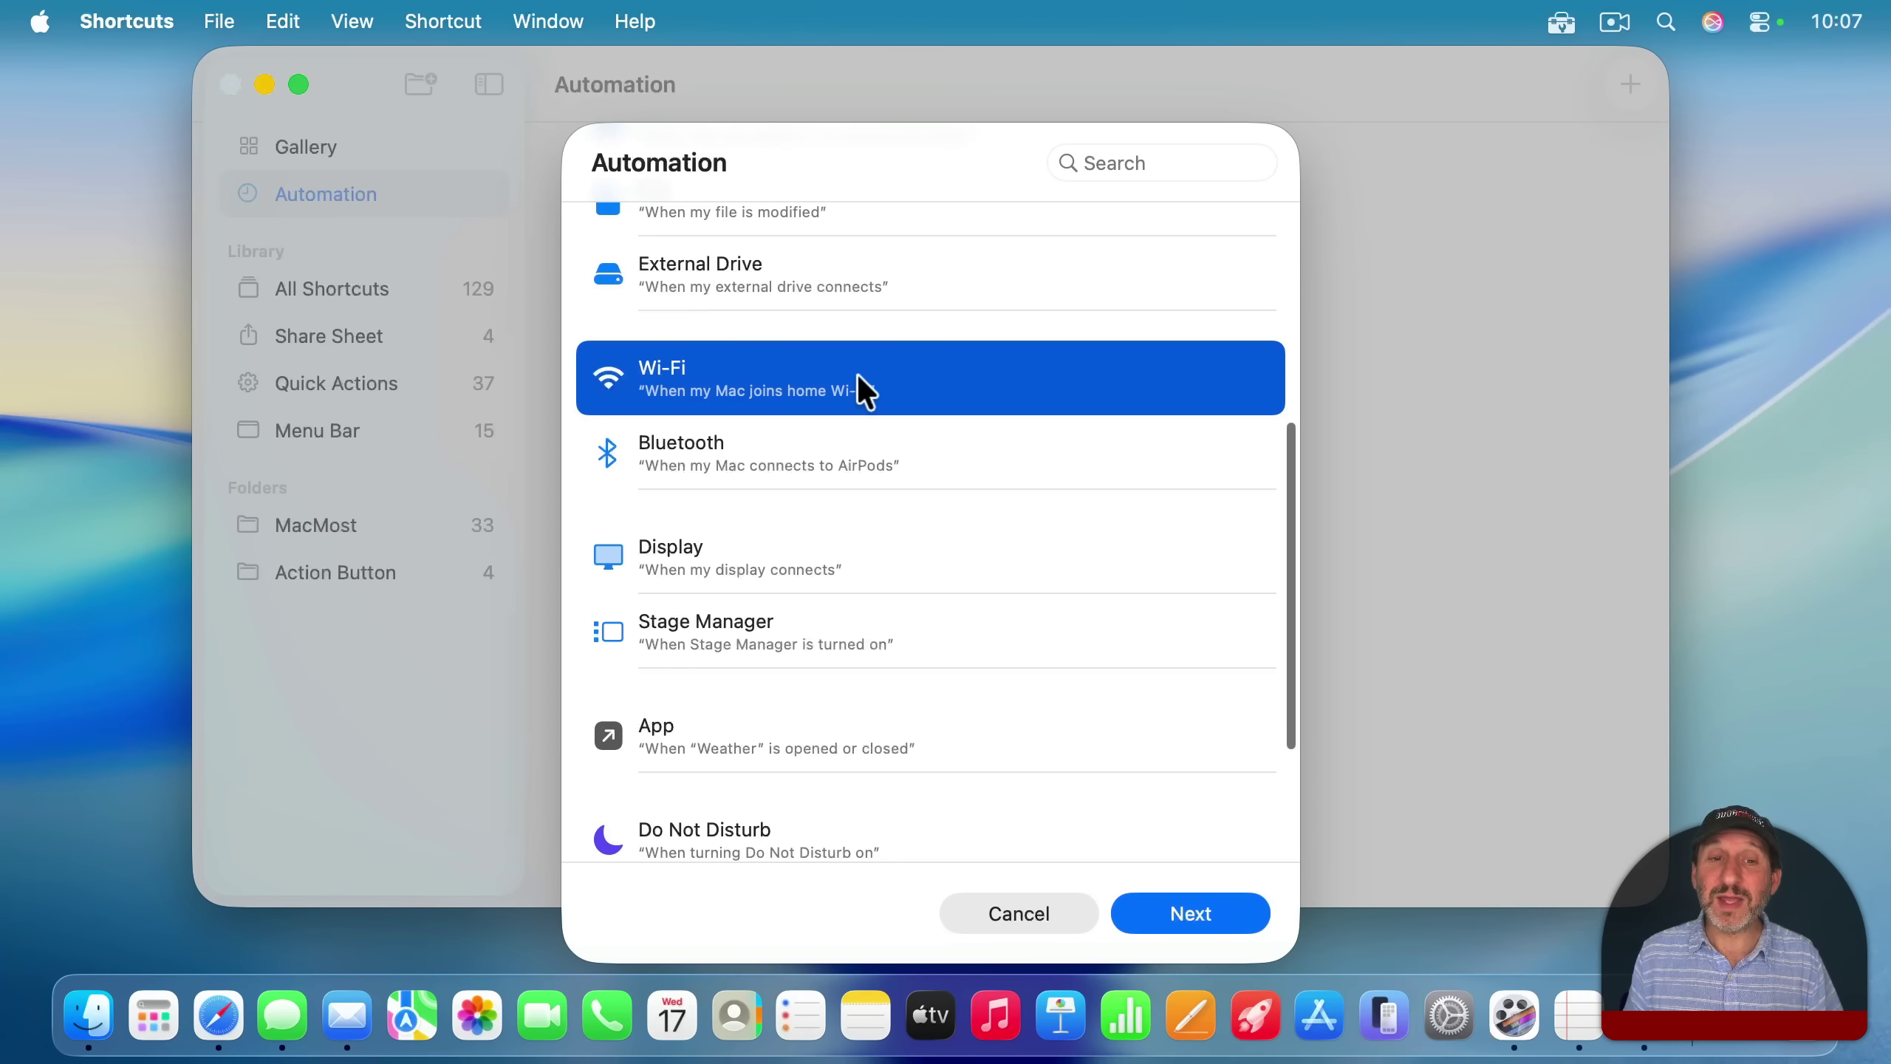
left_click(808, 444)
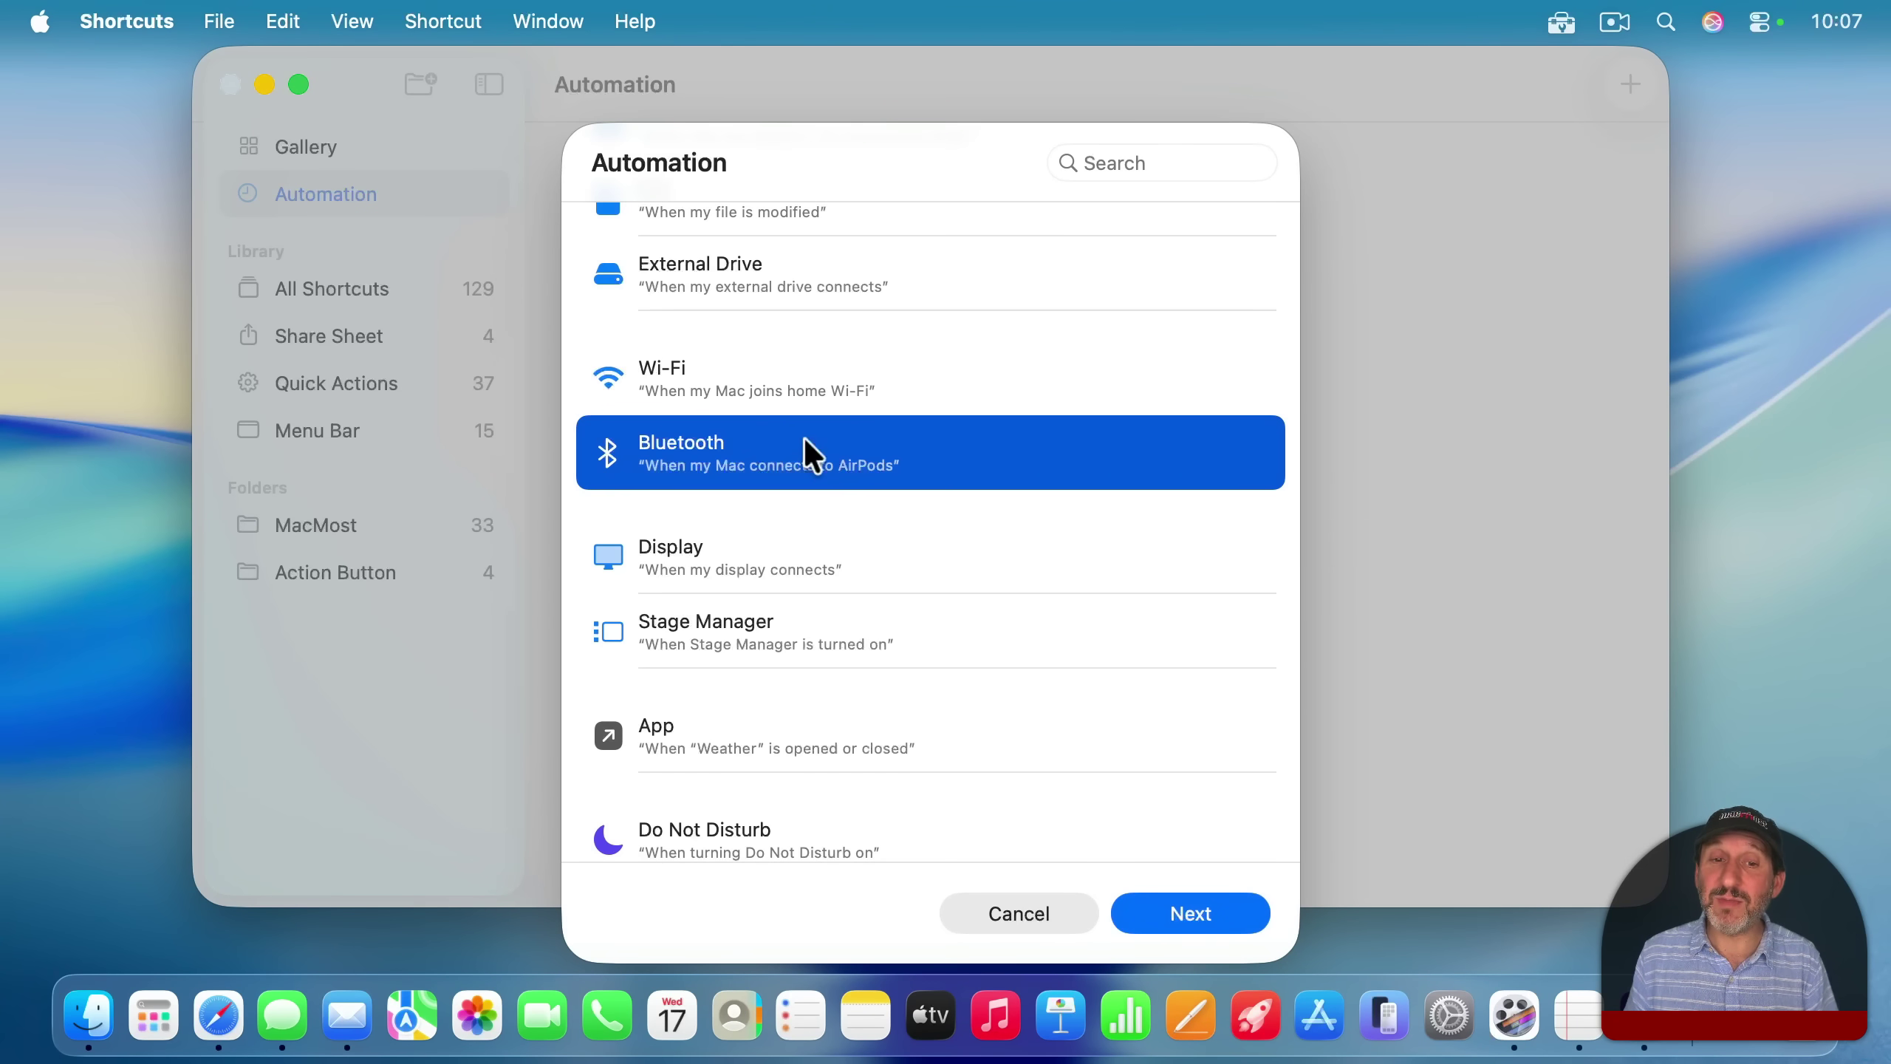
scroll(824, 460, "down", 4)
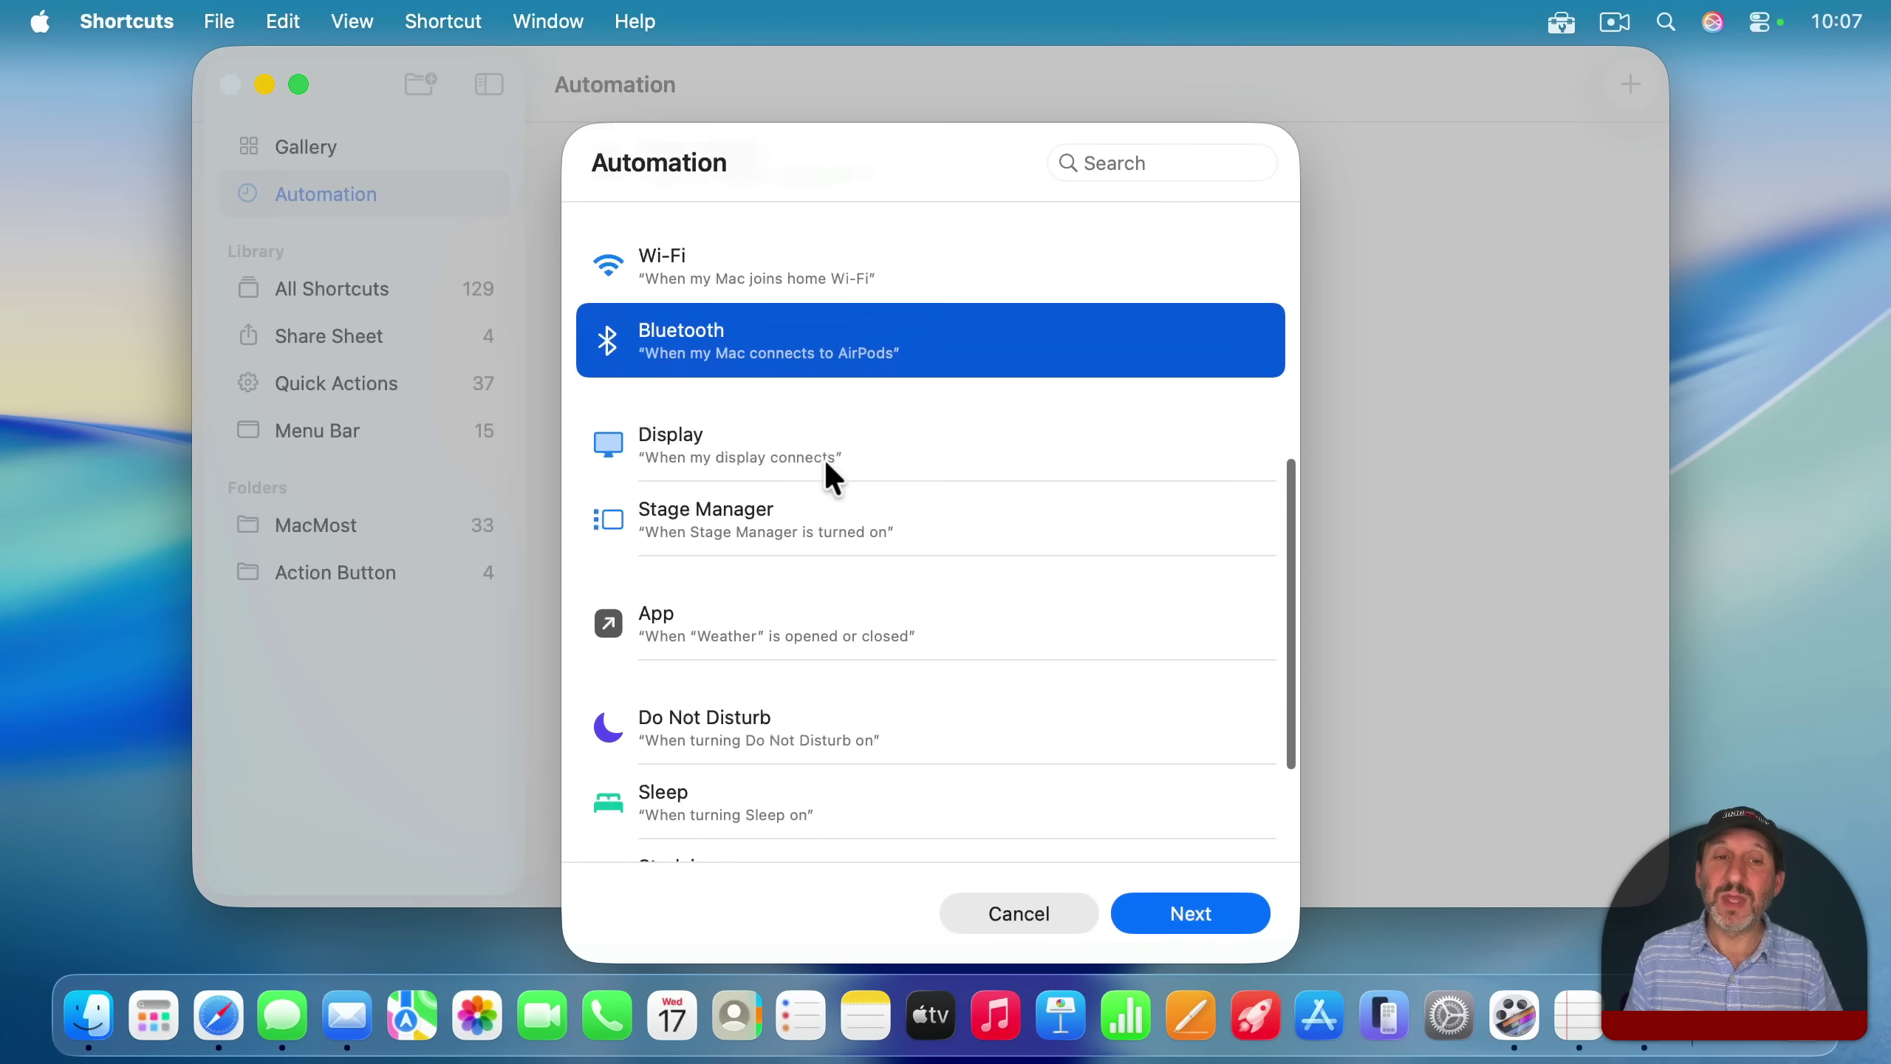
left_click(722, 403)
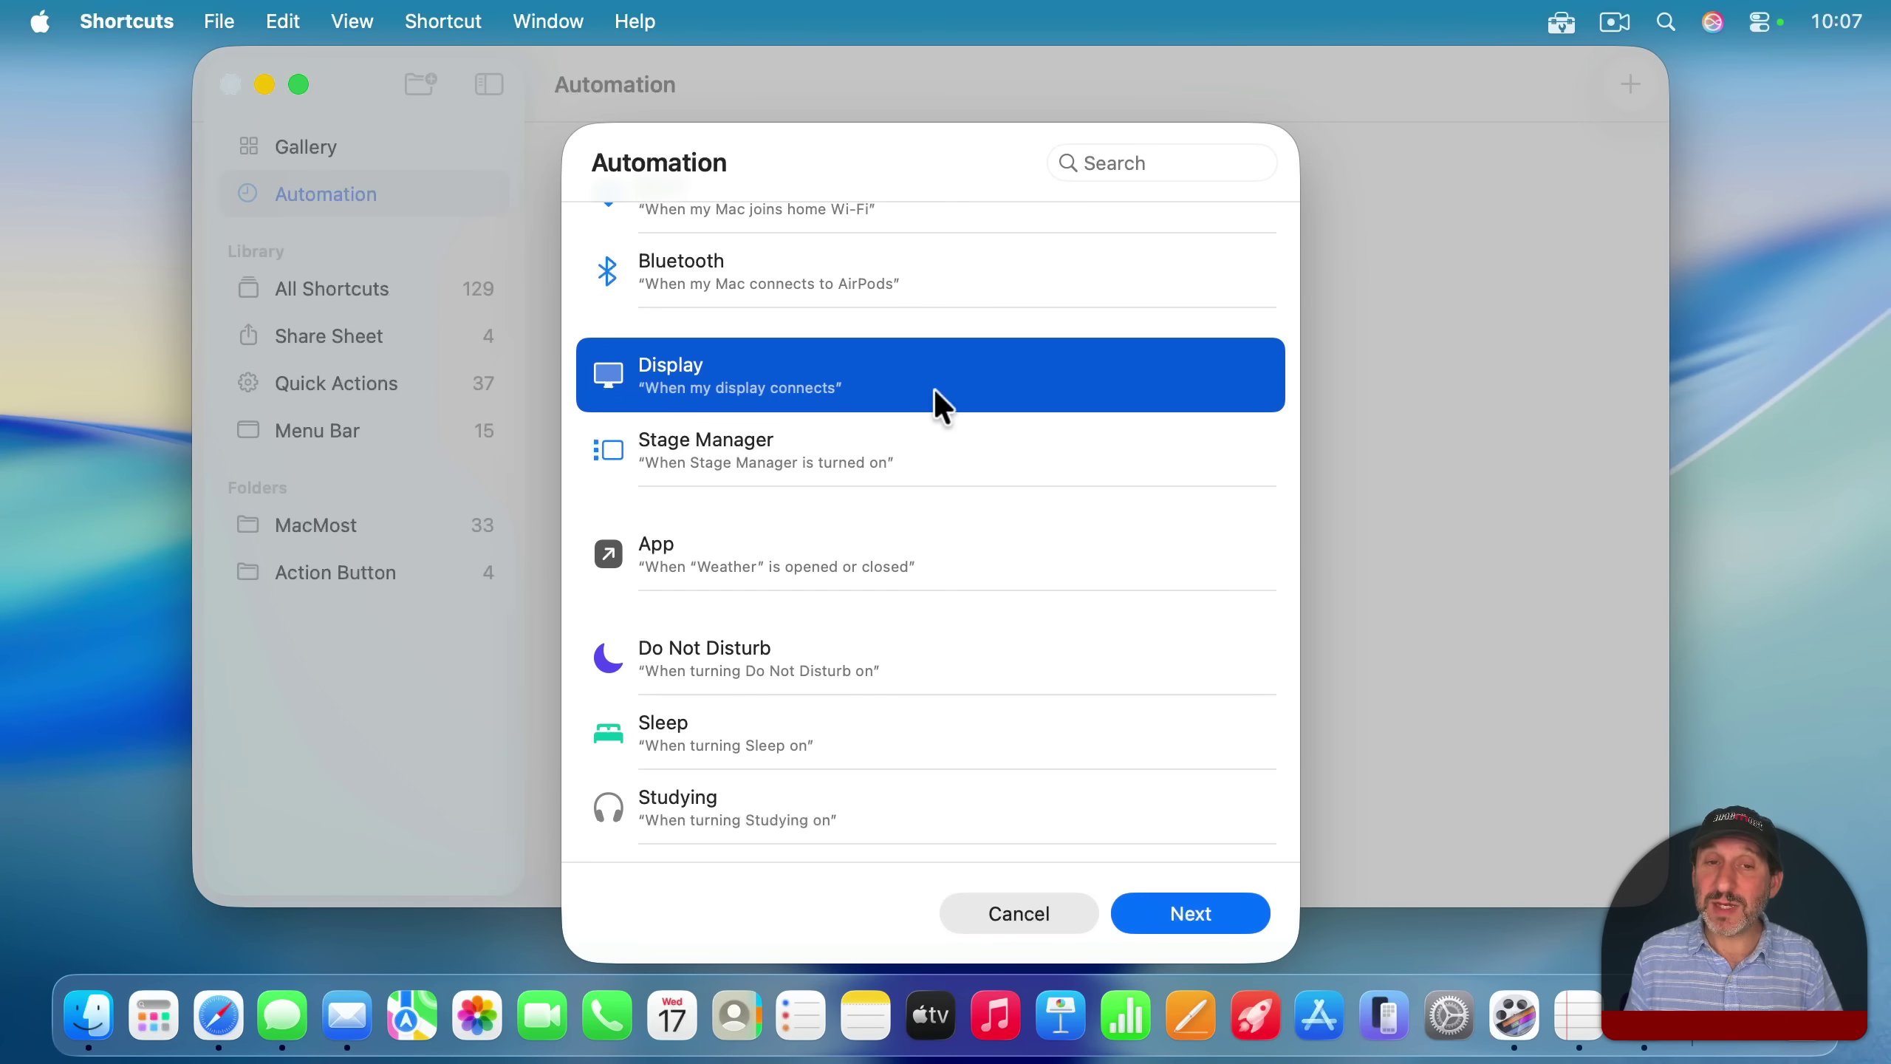
left_click(661, 446)
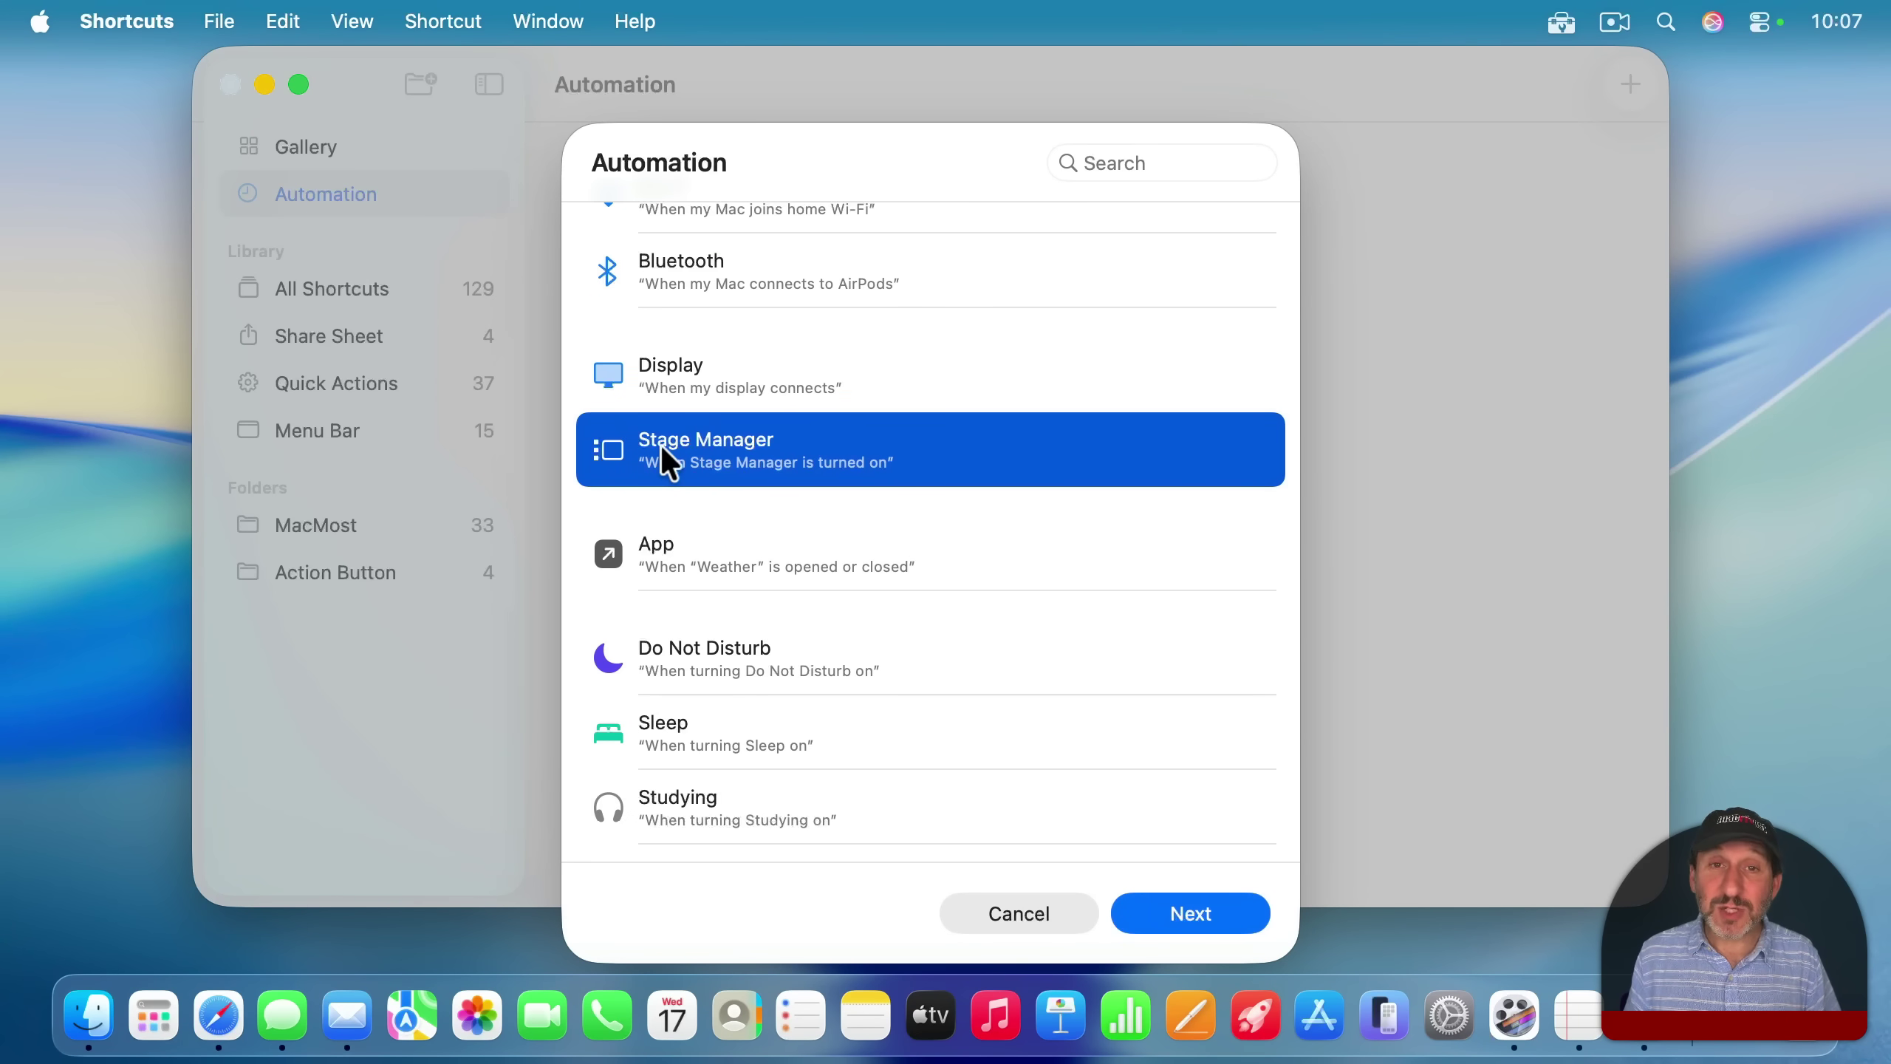
scroll(714, 512, "down", 3)
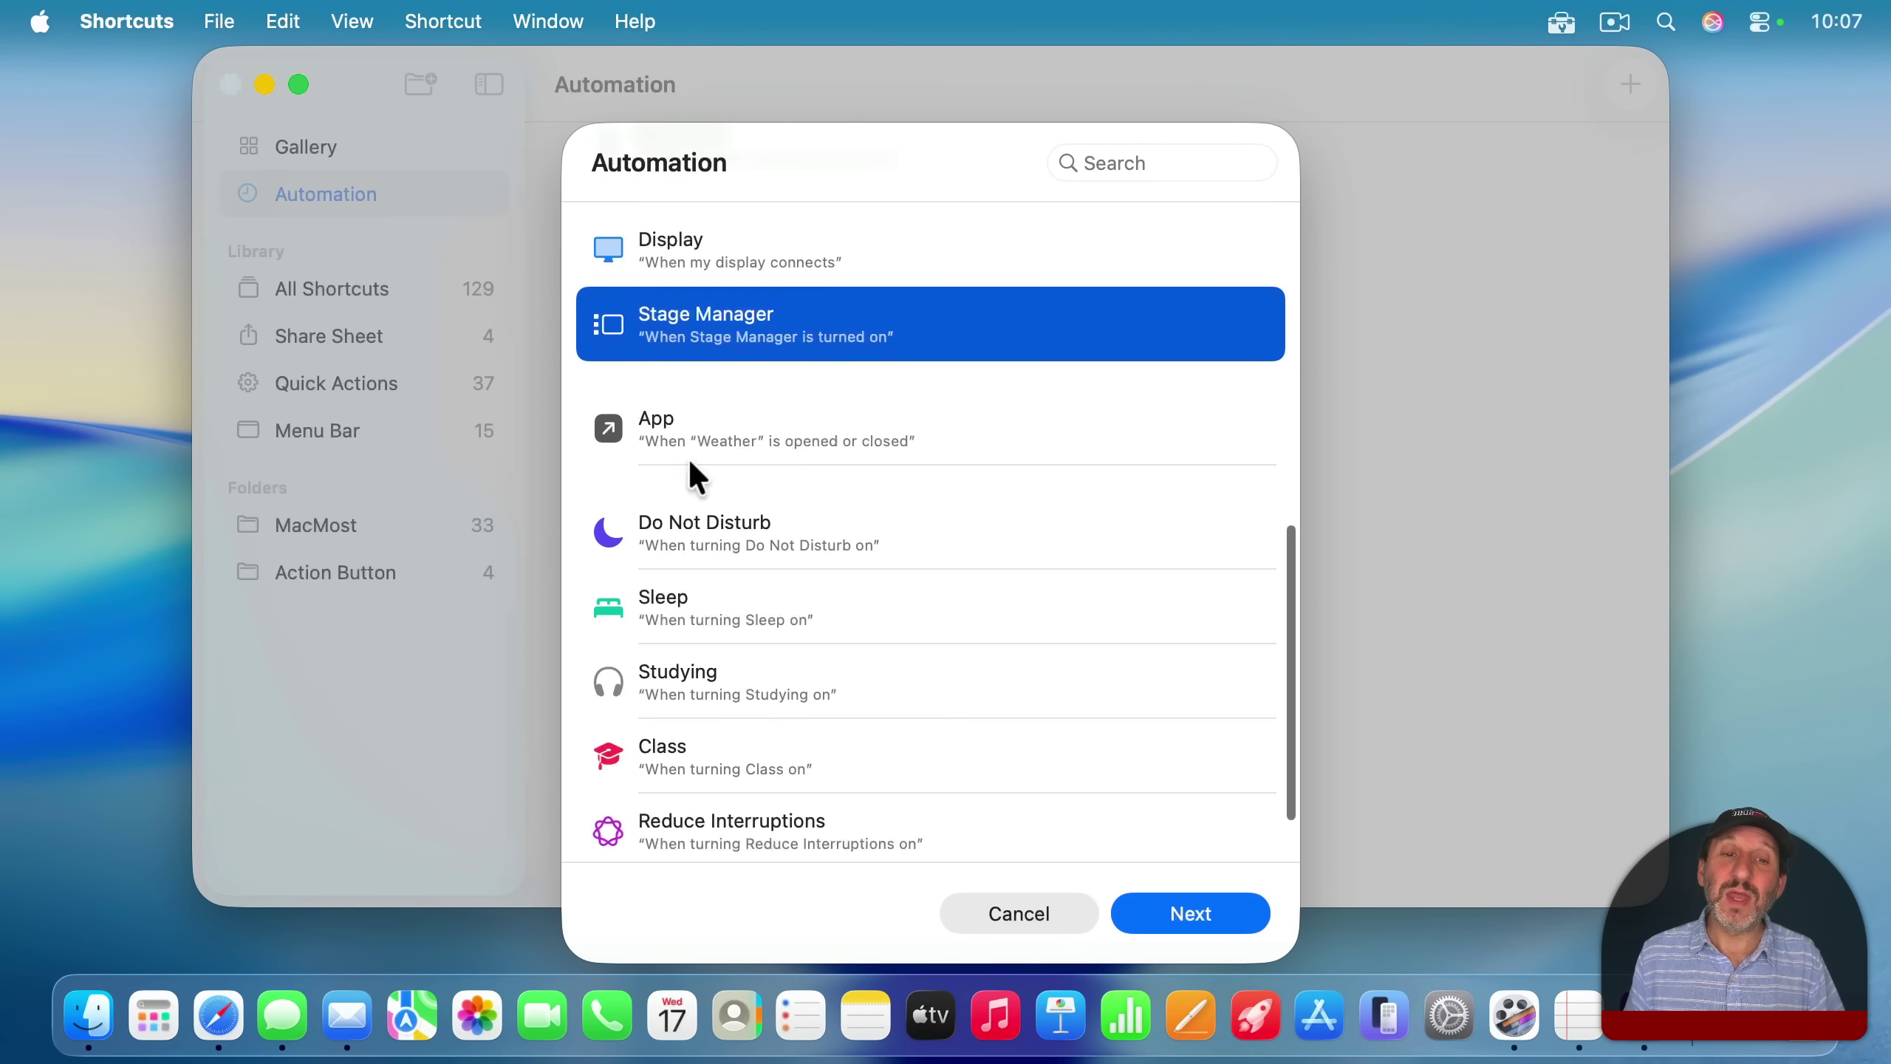
left_click(662, 429)
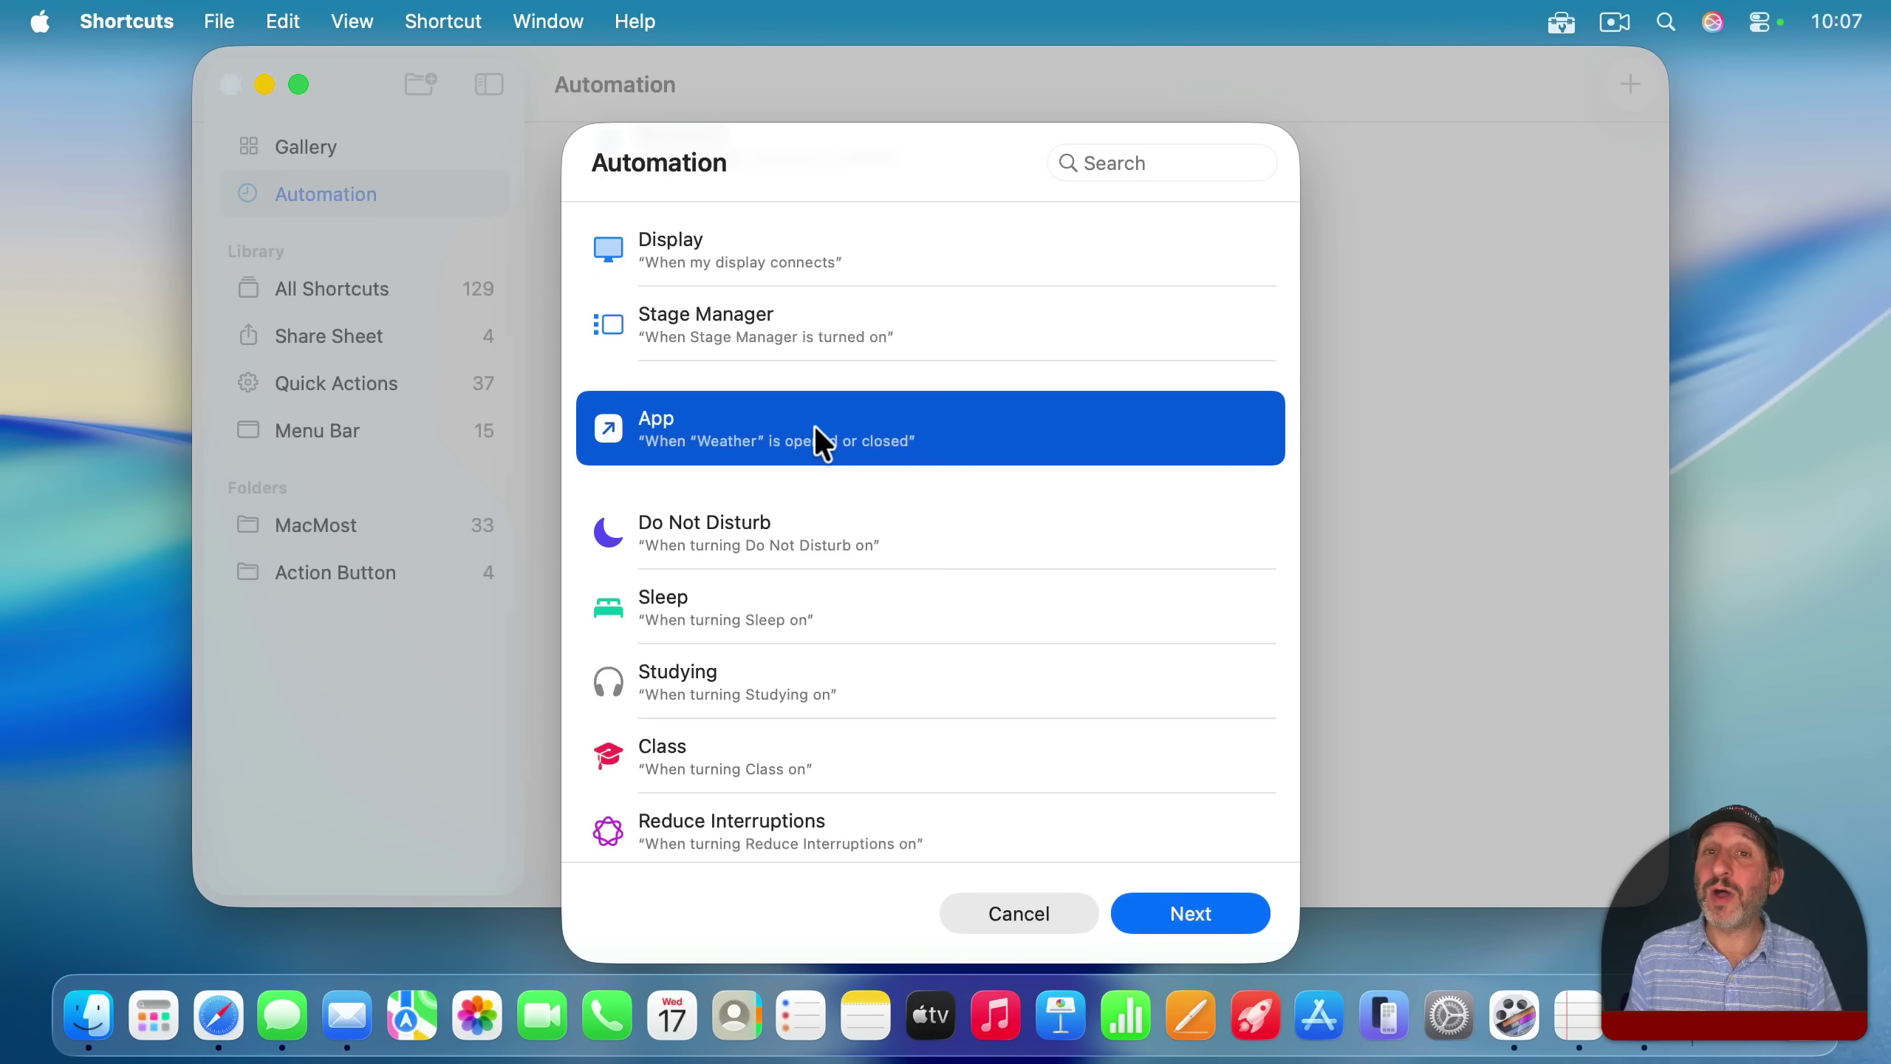
scroll(745, 350, "down", 4)
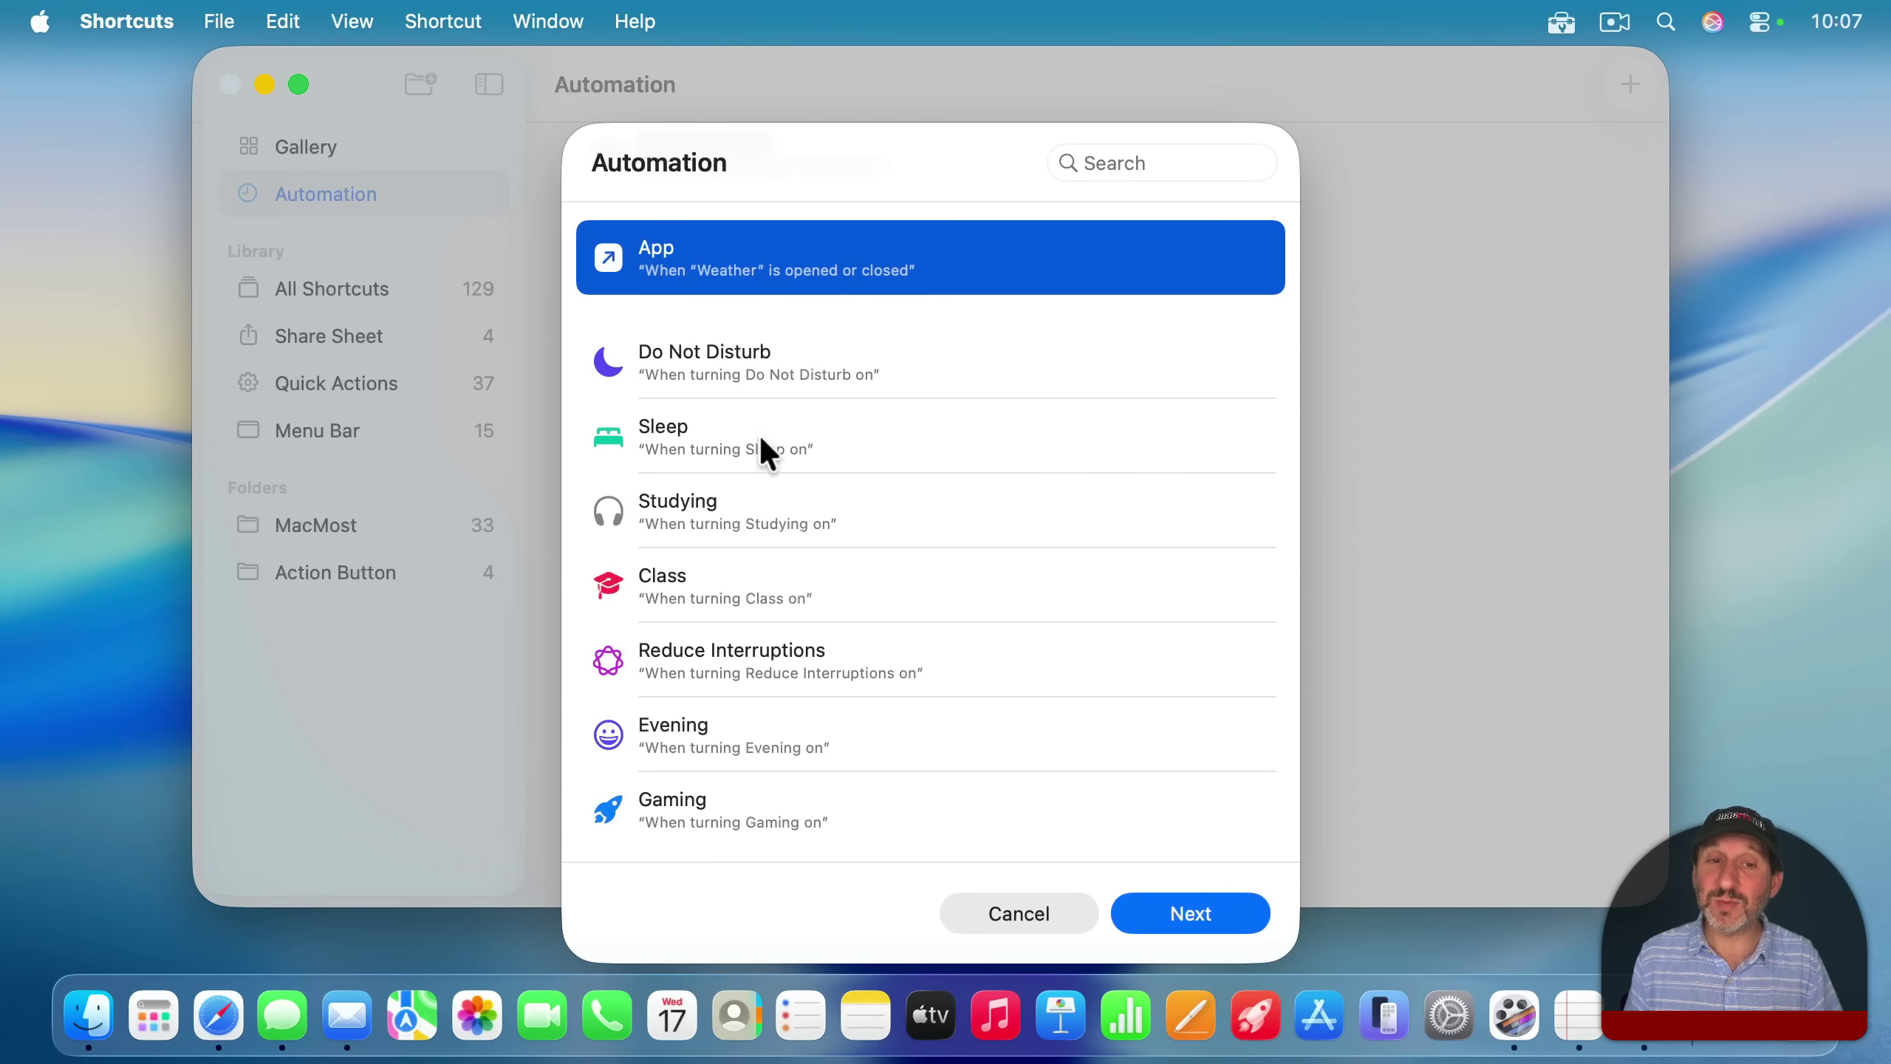
left_click(741, 374)
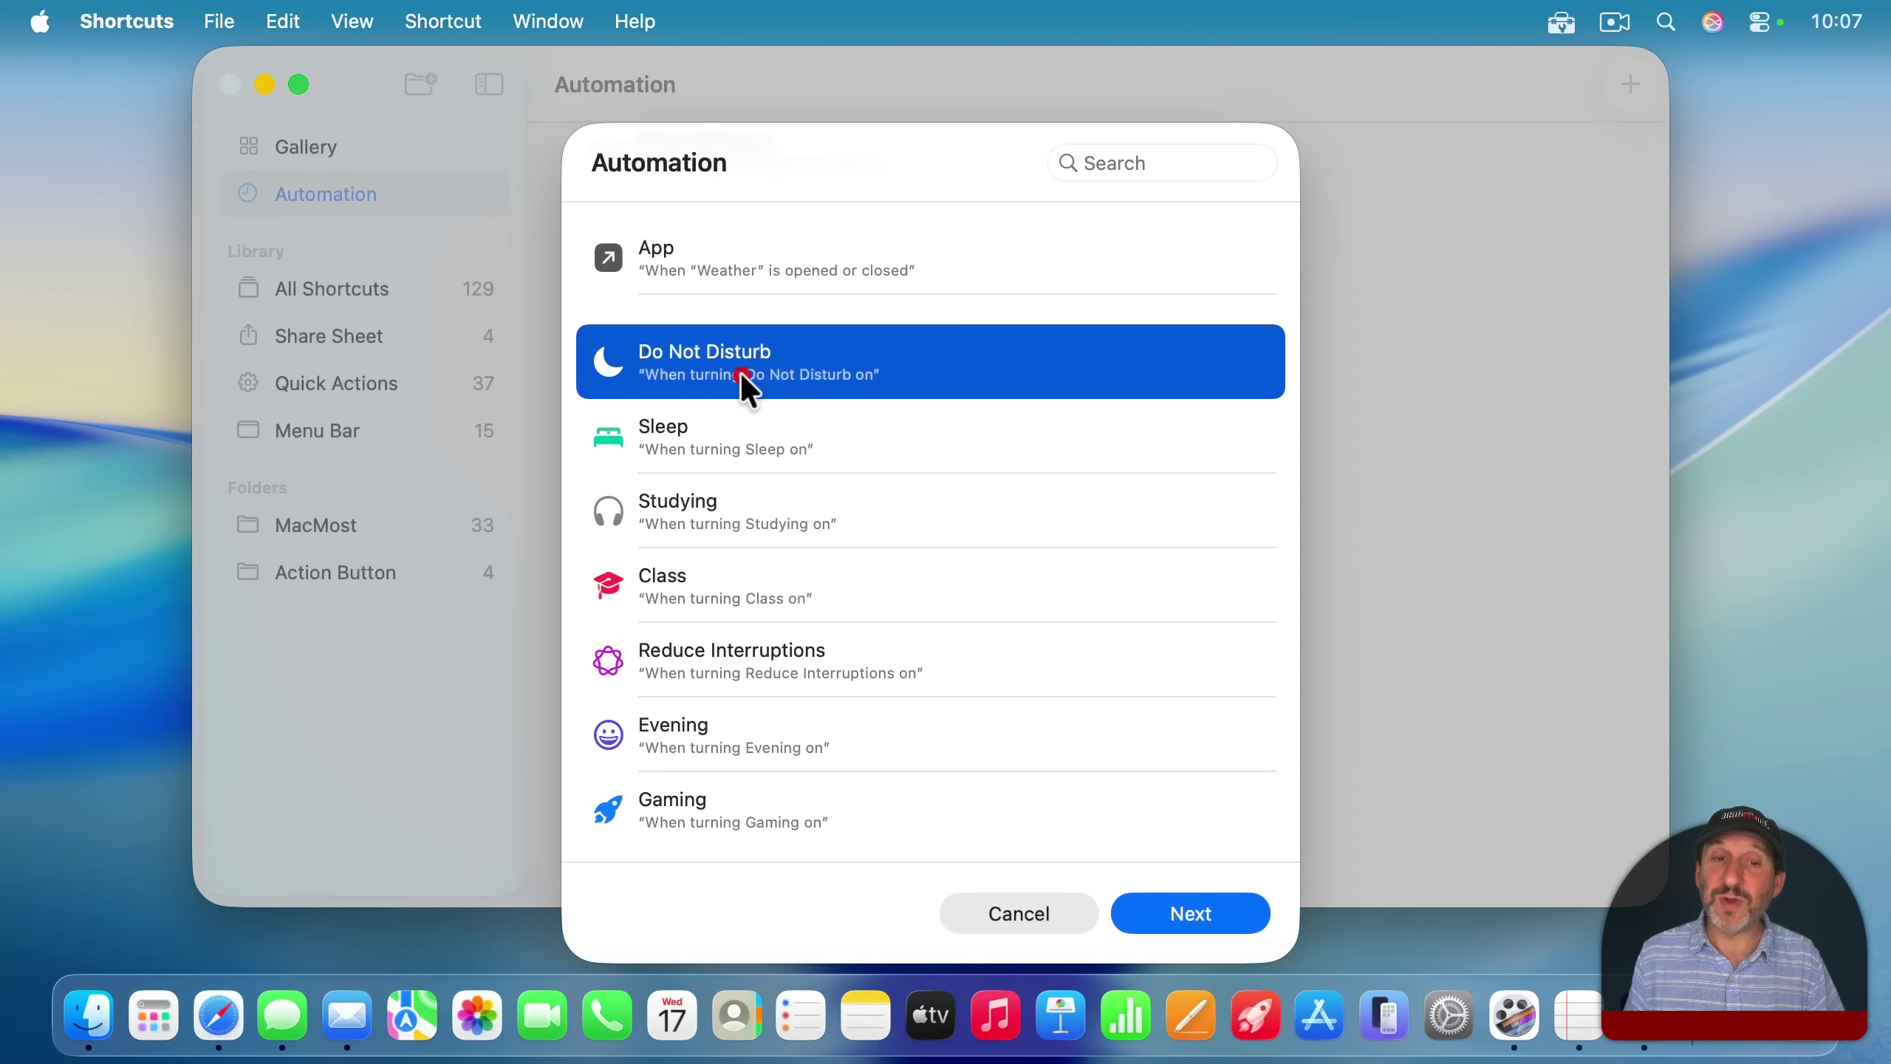
left_click(1156, 921)
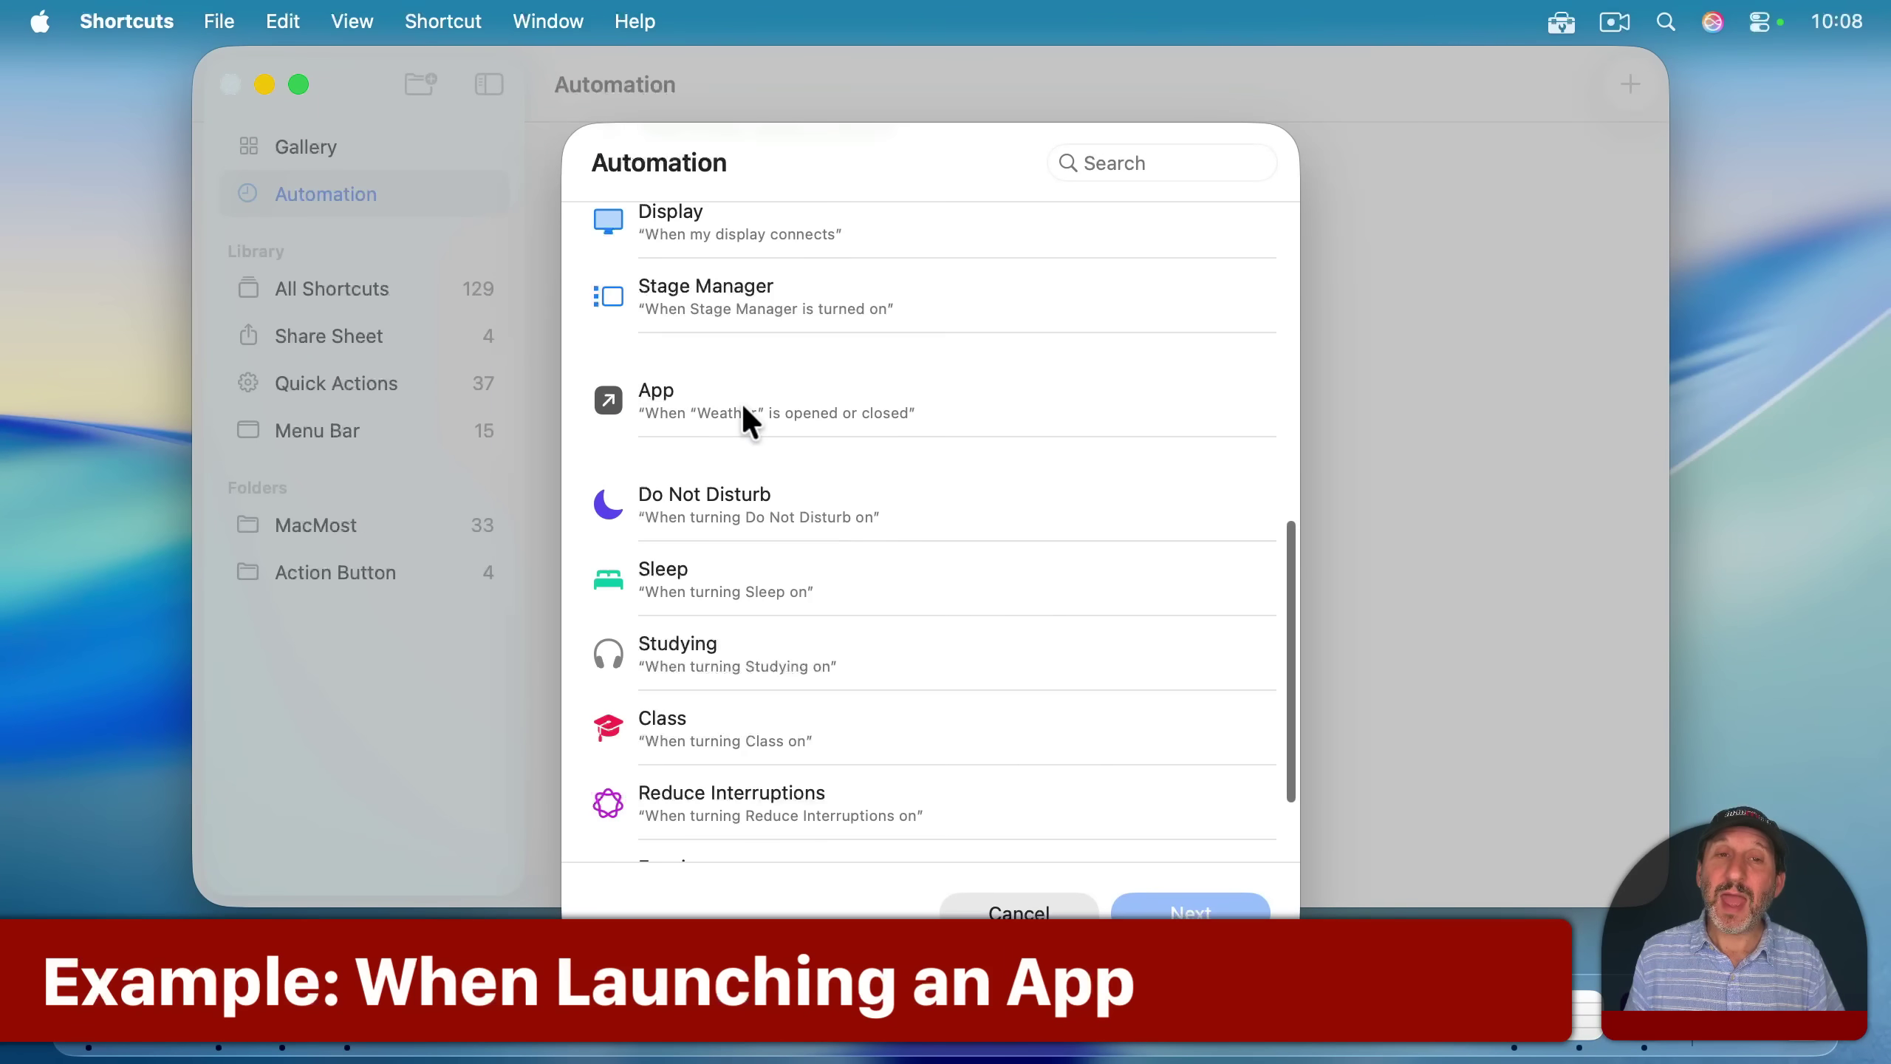
Trigger the automation when Keynote is opened and create a new blank shortcut for it
left_click(746, 410)
left_click(1190, 911)
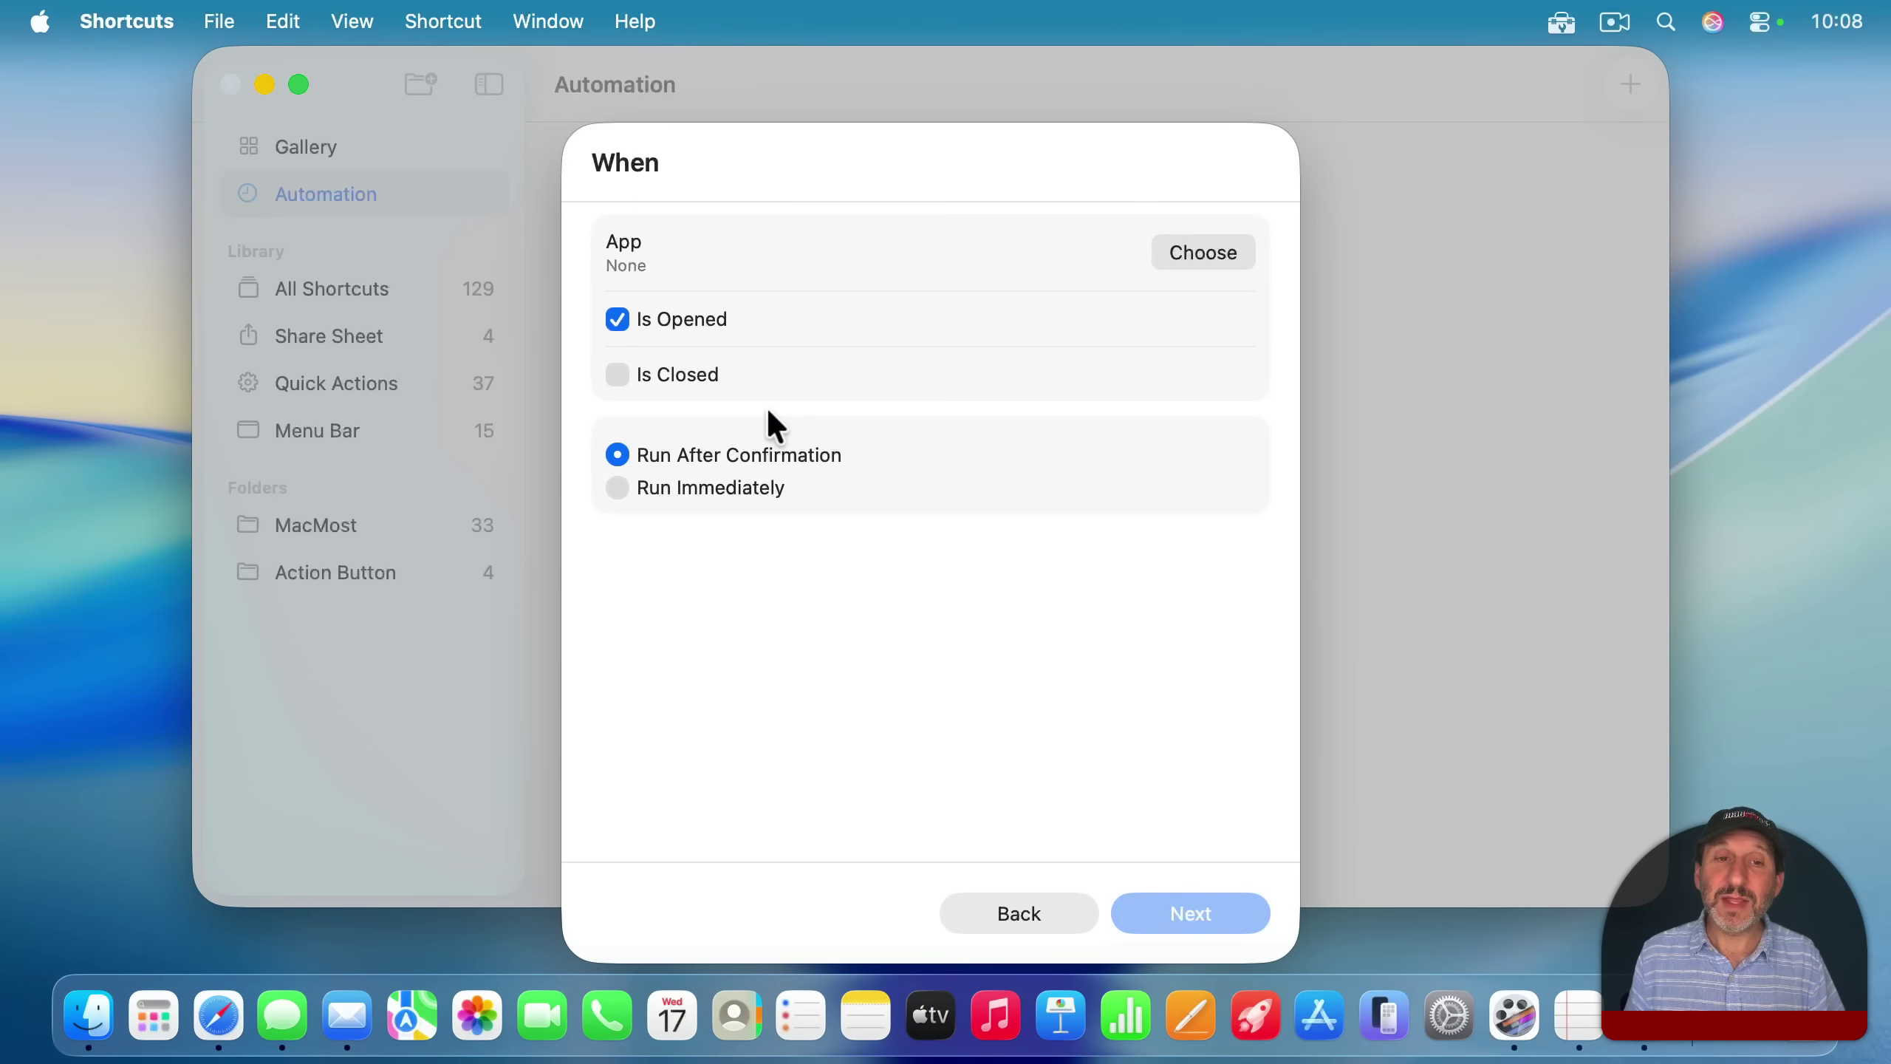
left_click(1198, 253)
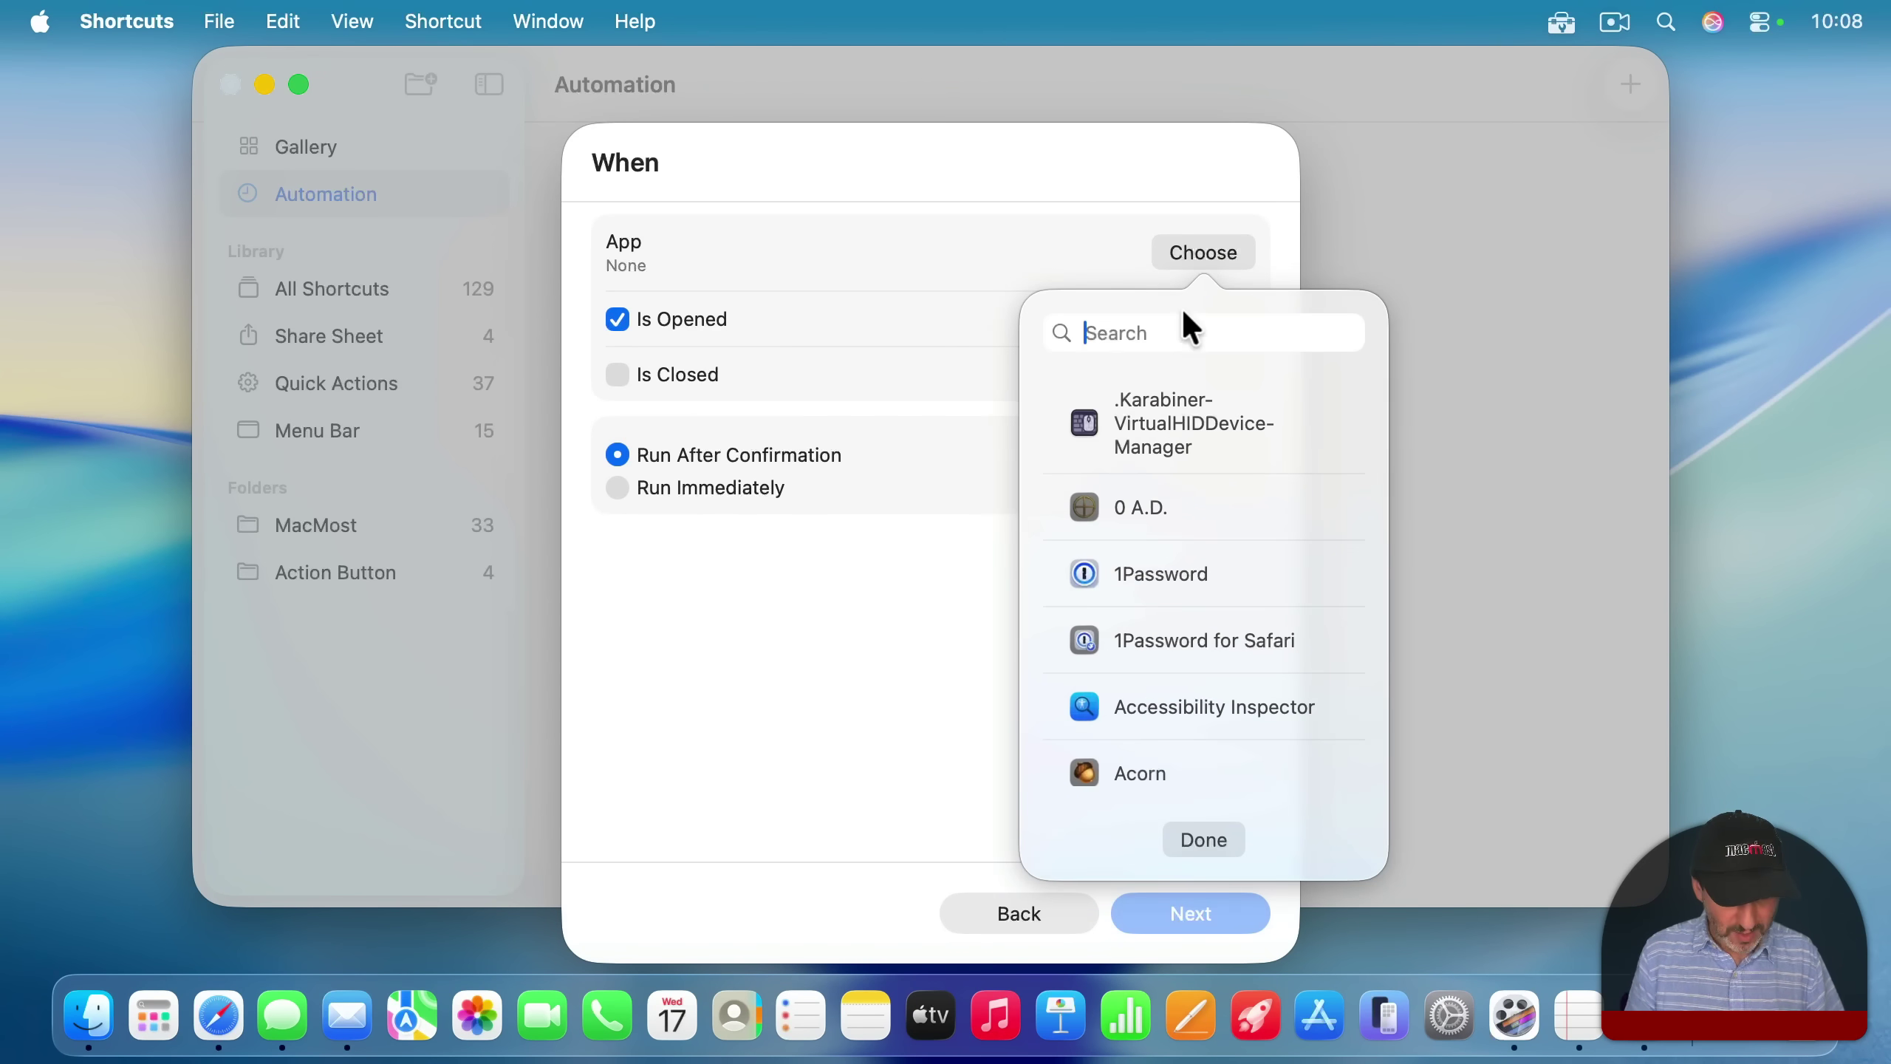
type("ekey")
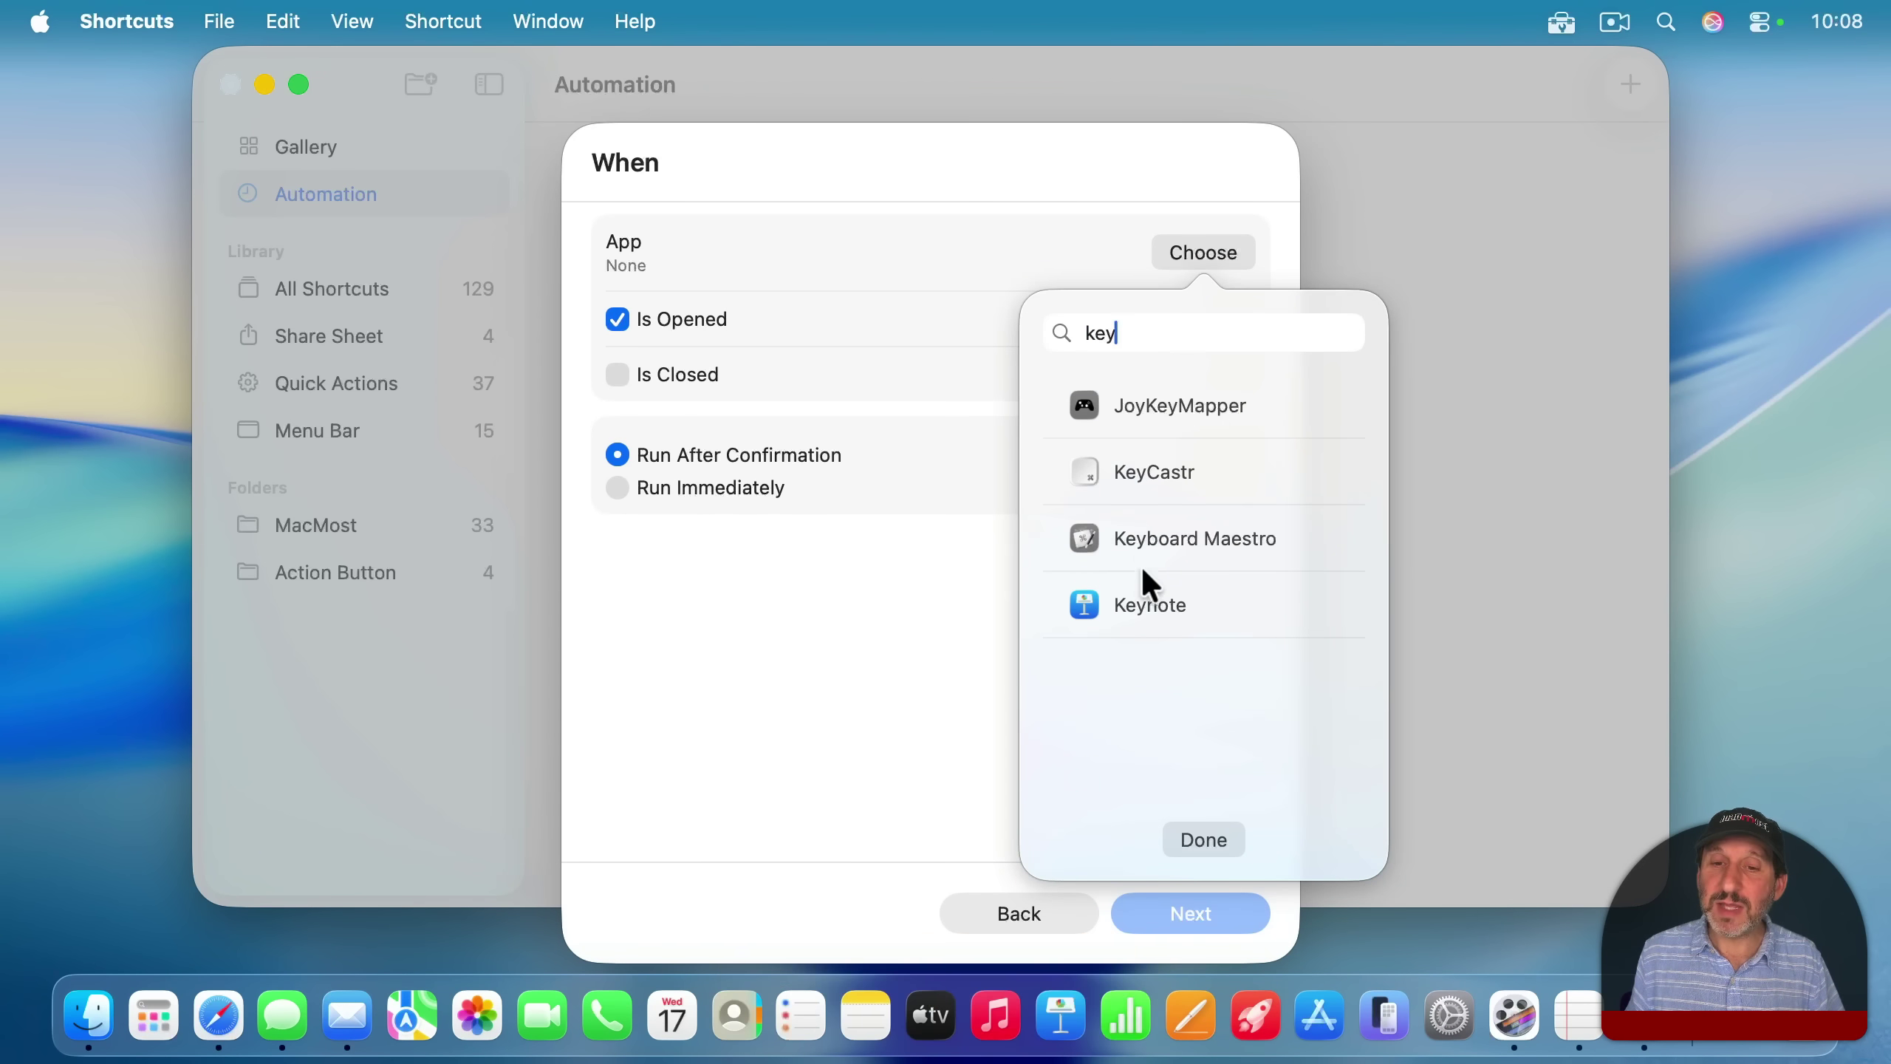
left_click(1121, 607)
left_click(1201, 839)
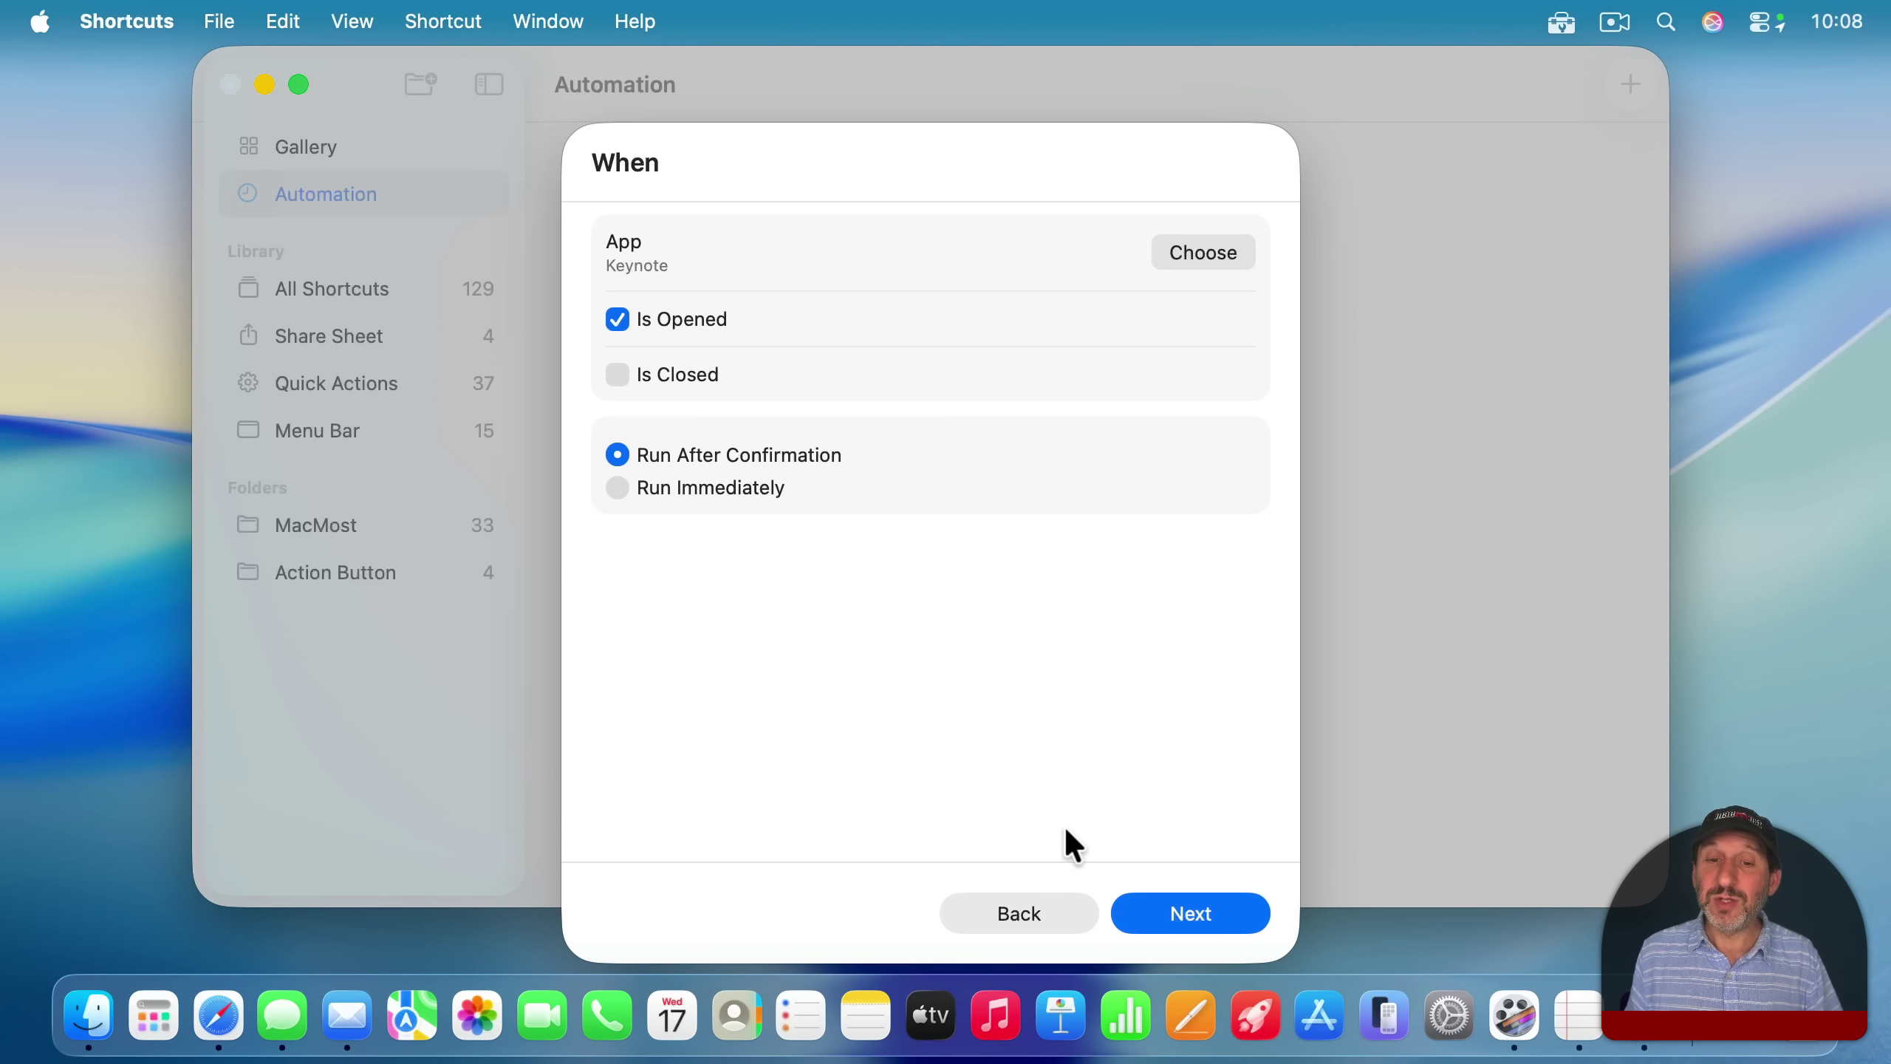
left_click(1206, 905)
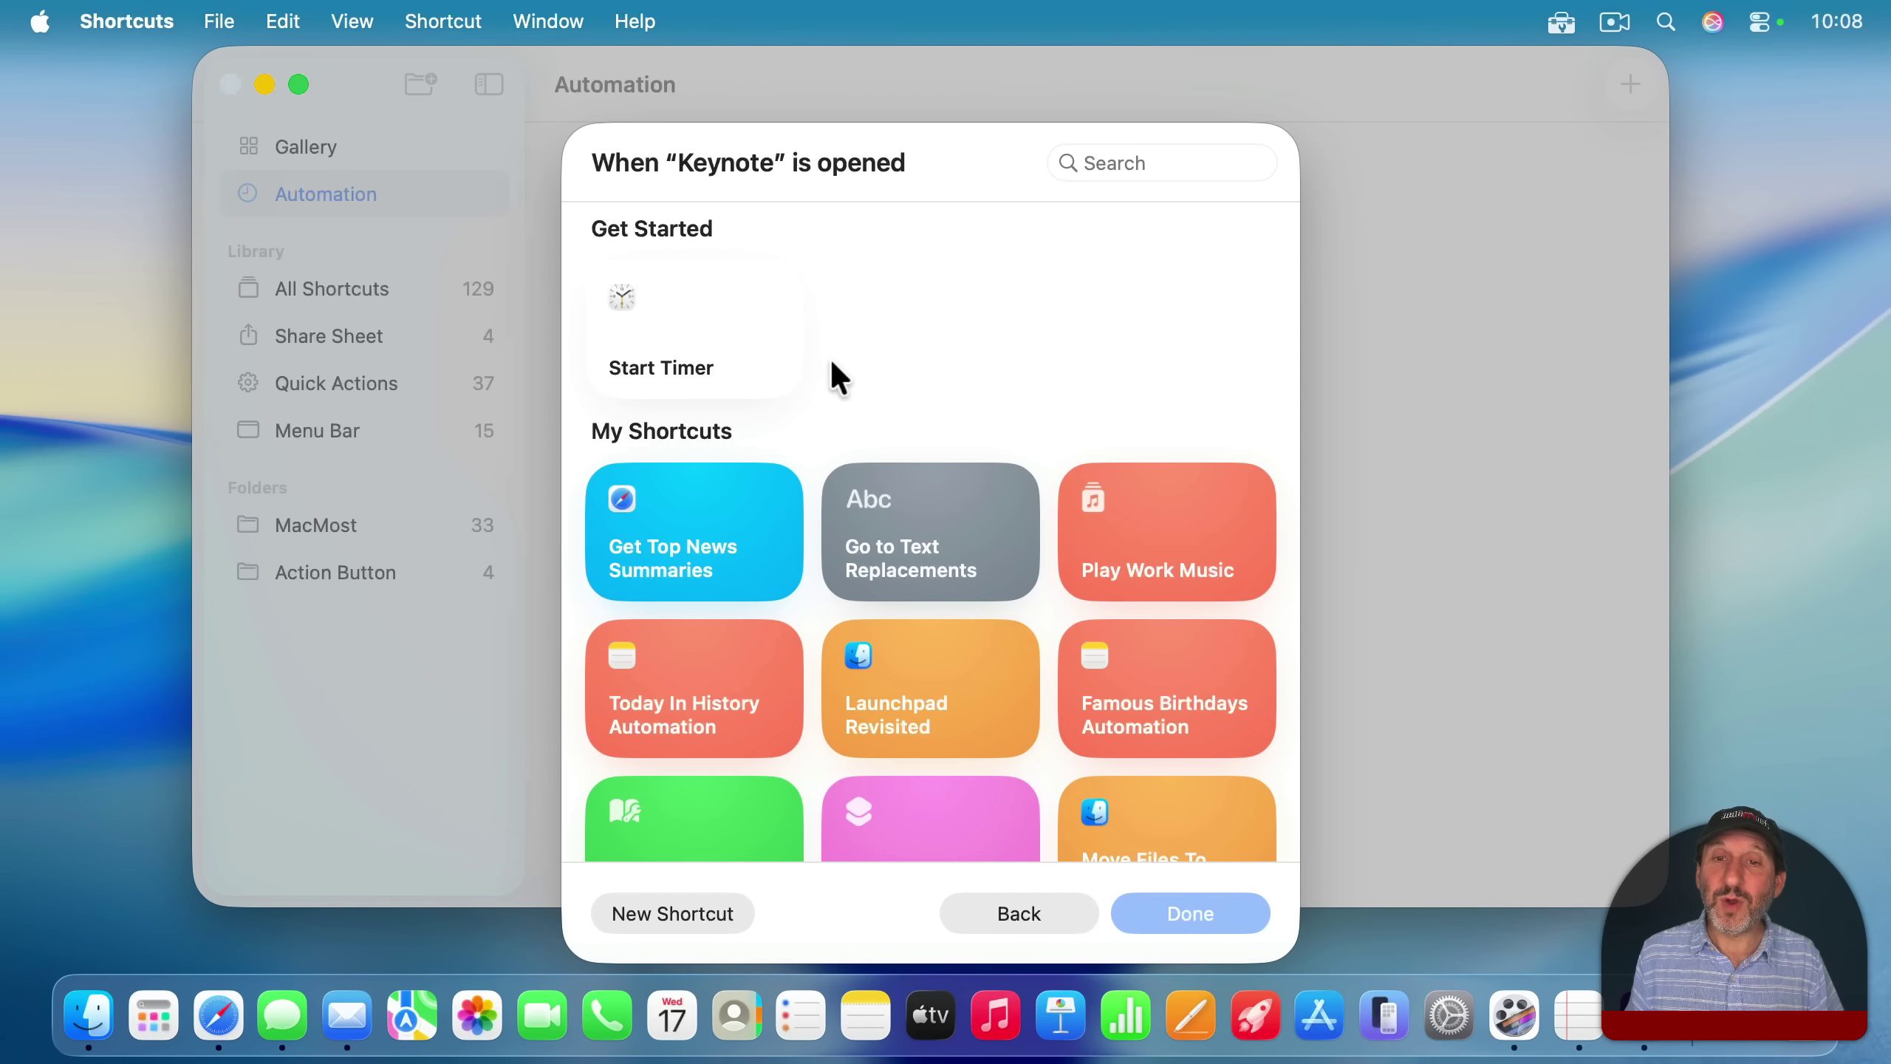
left_click(666, 915)
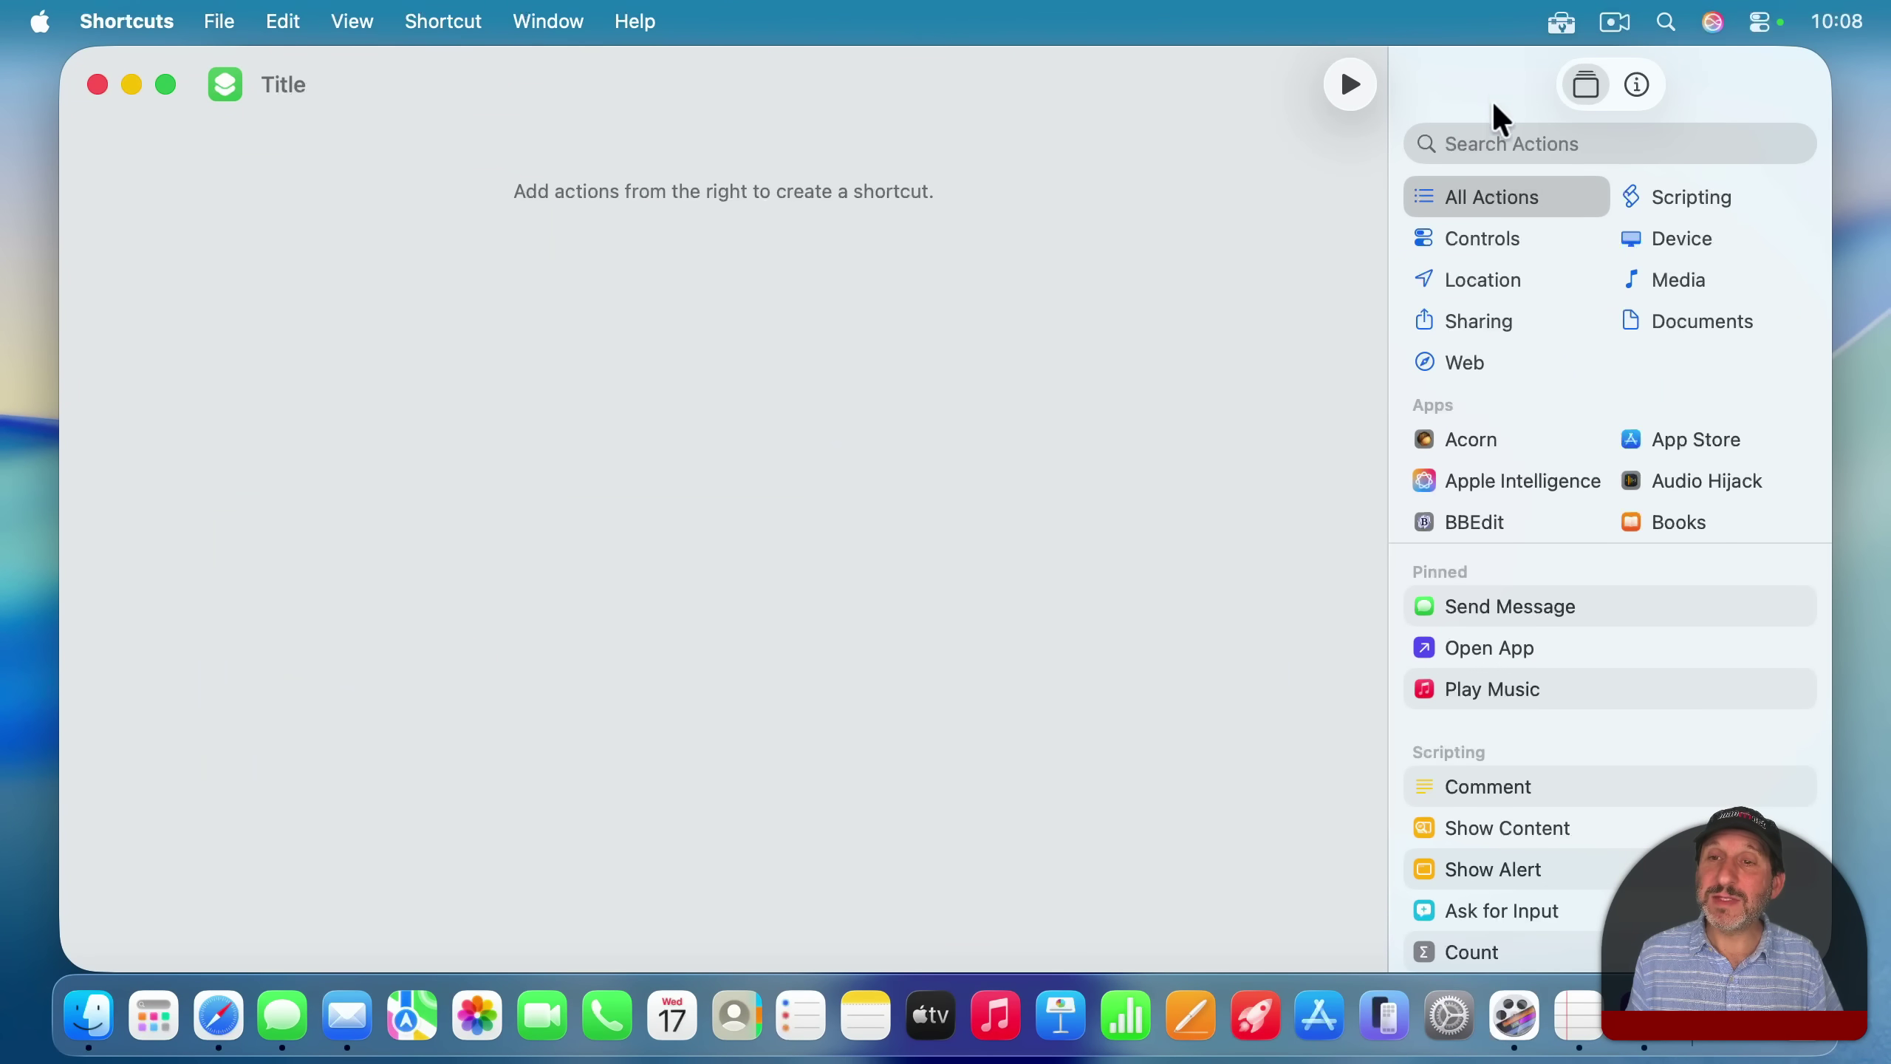
Add a Quit App action set to quit Mail
left_click(1493, 139)
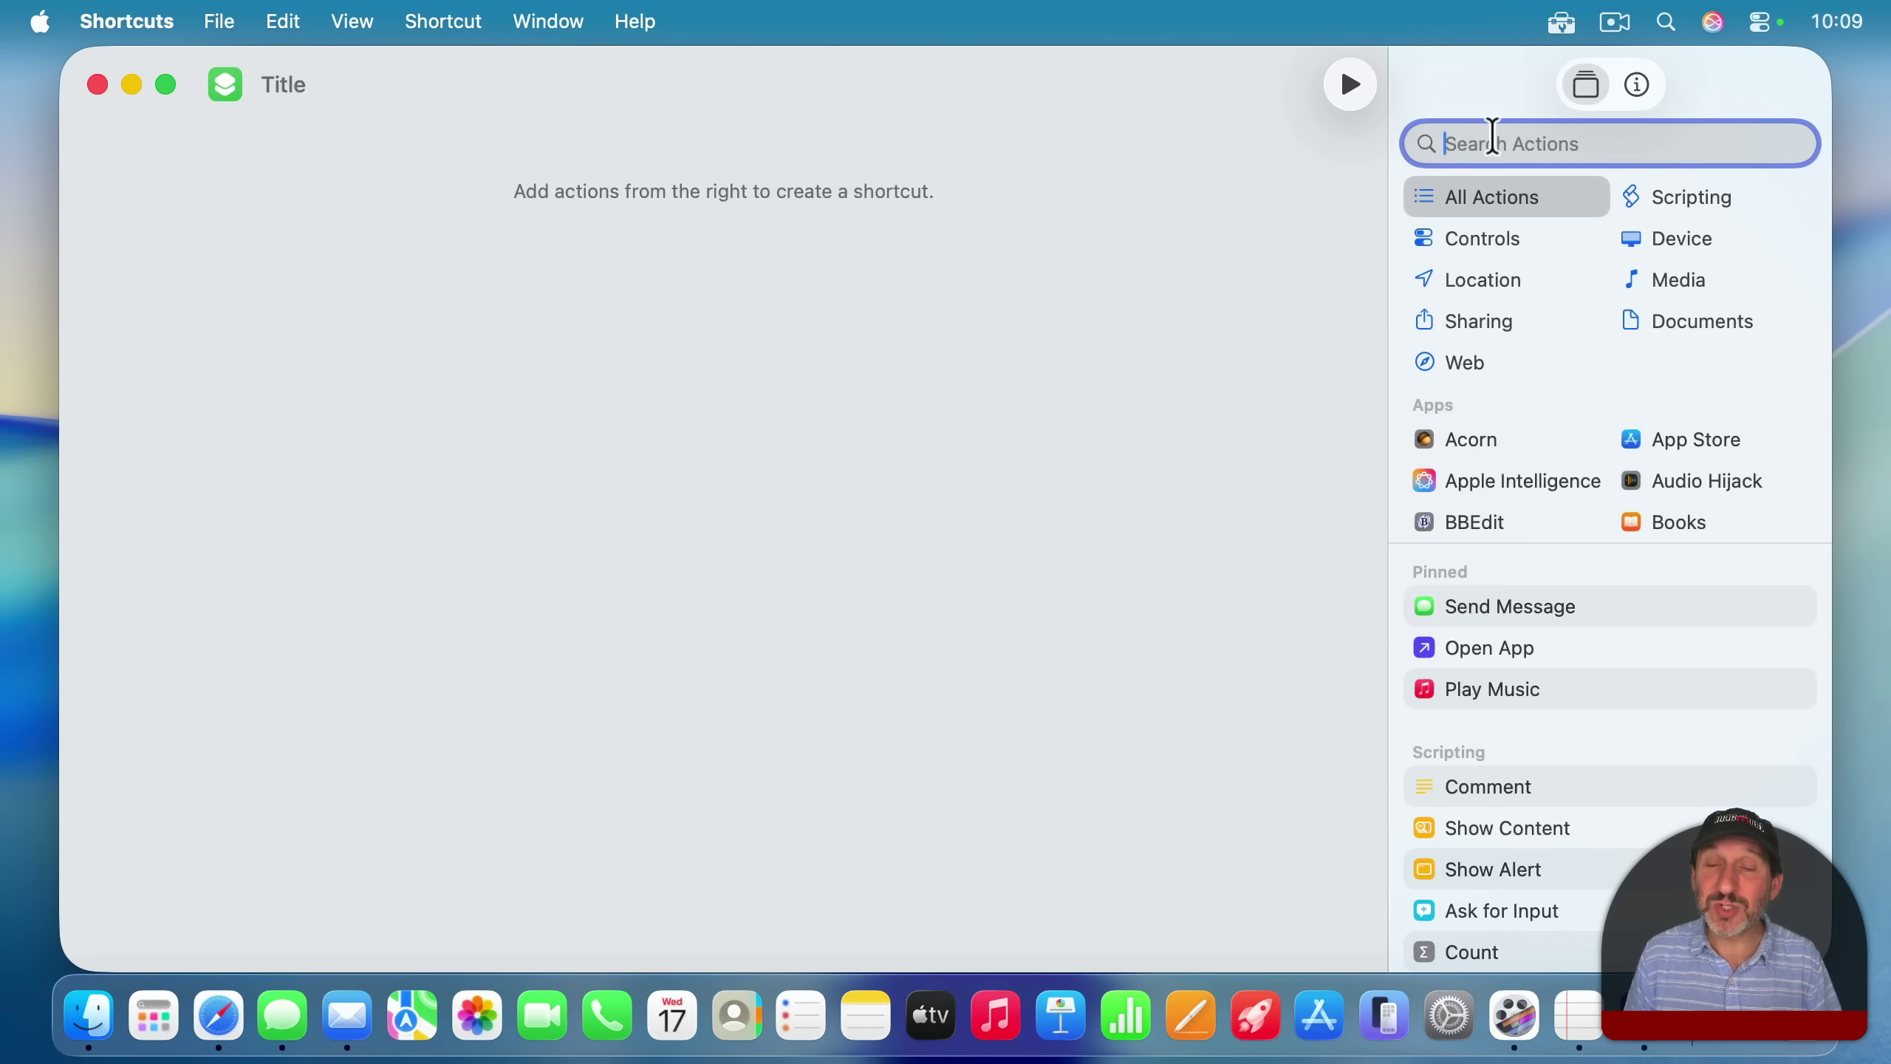
type("a")
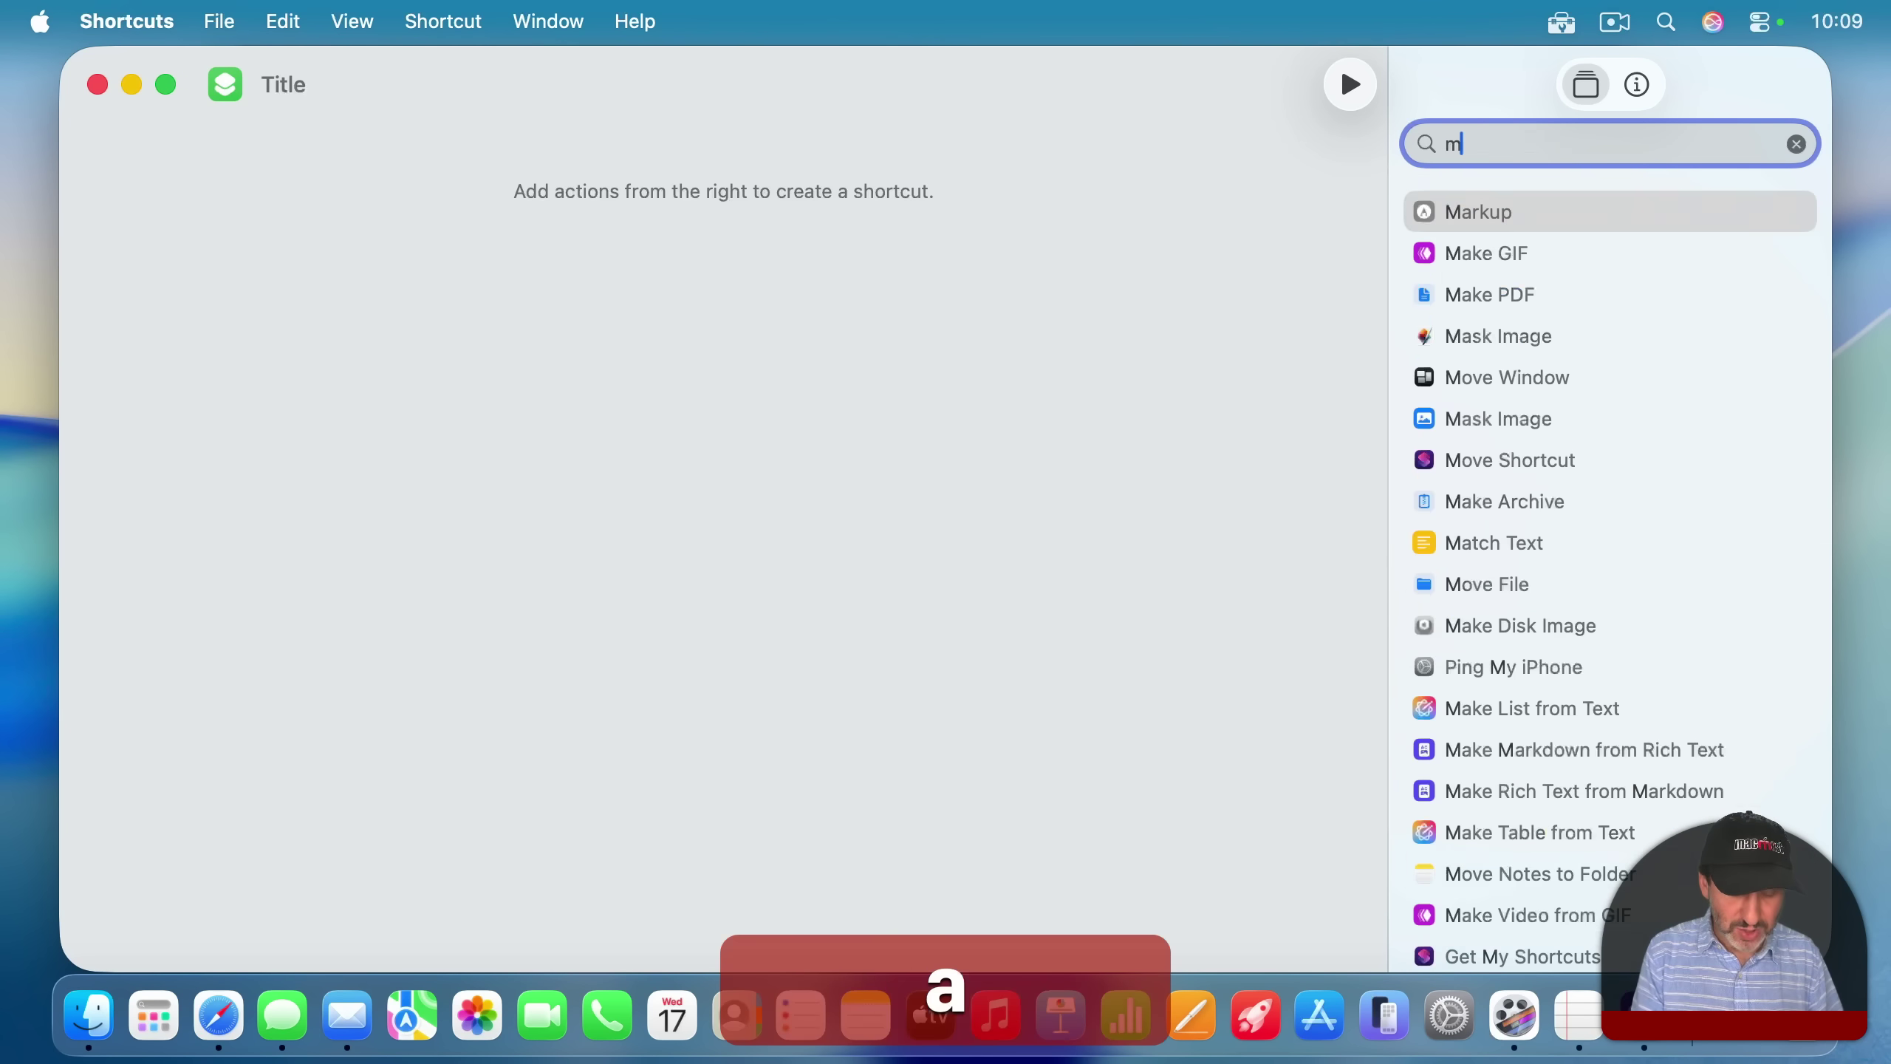
key("super+BackSpace")
type("app")
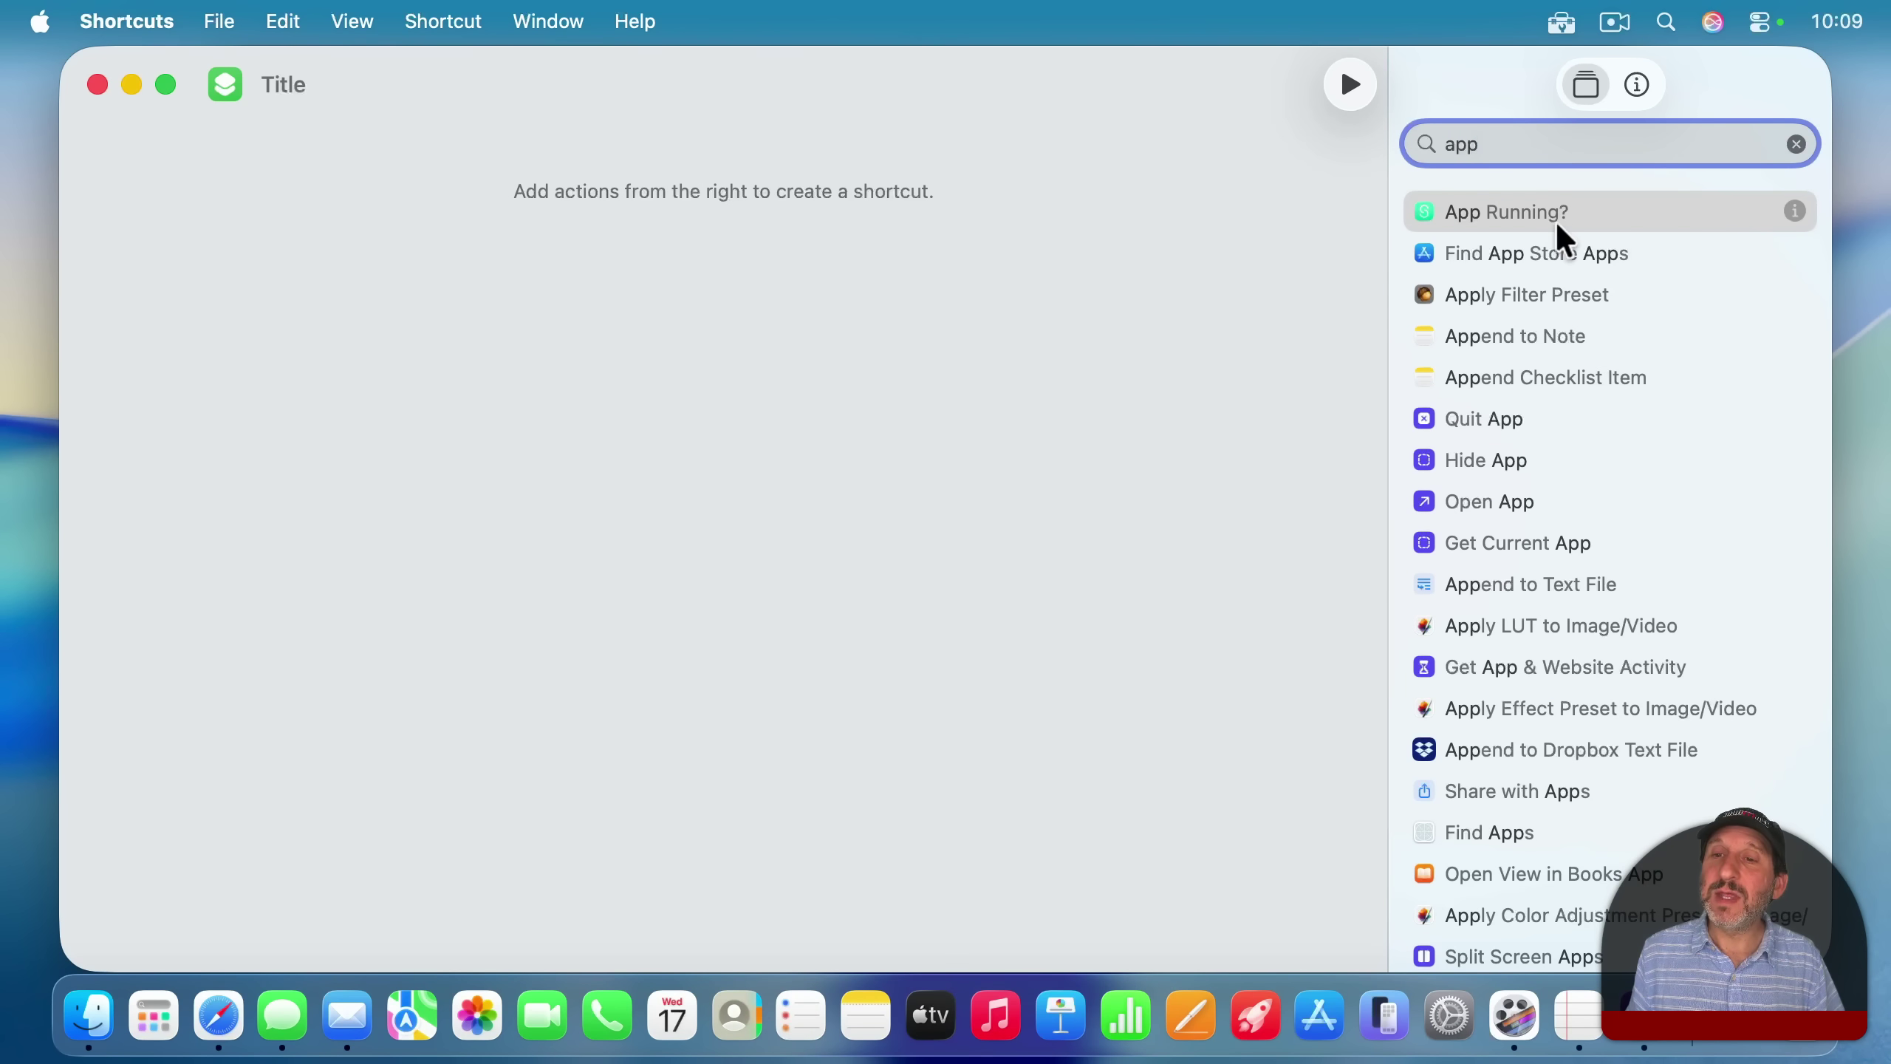
left_click(1489, 419)
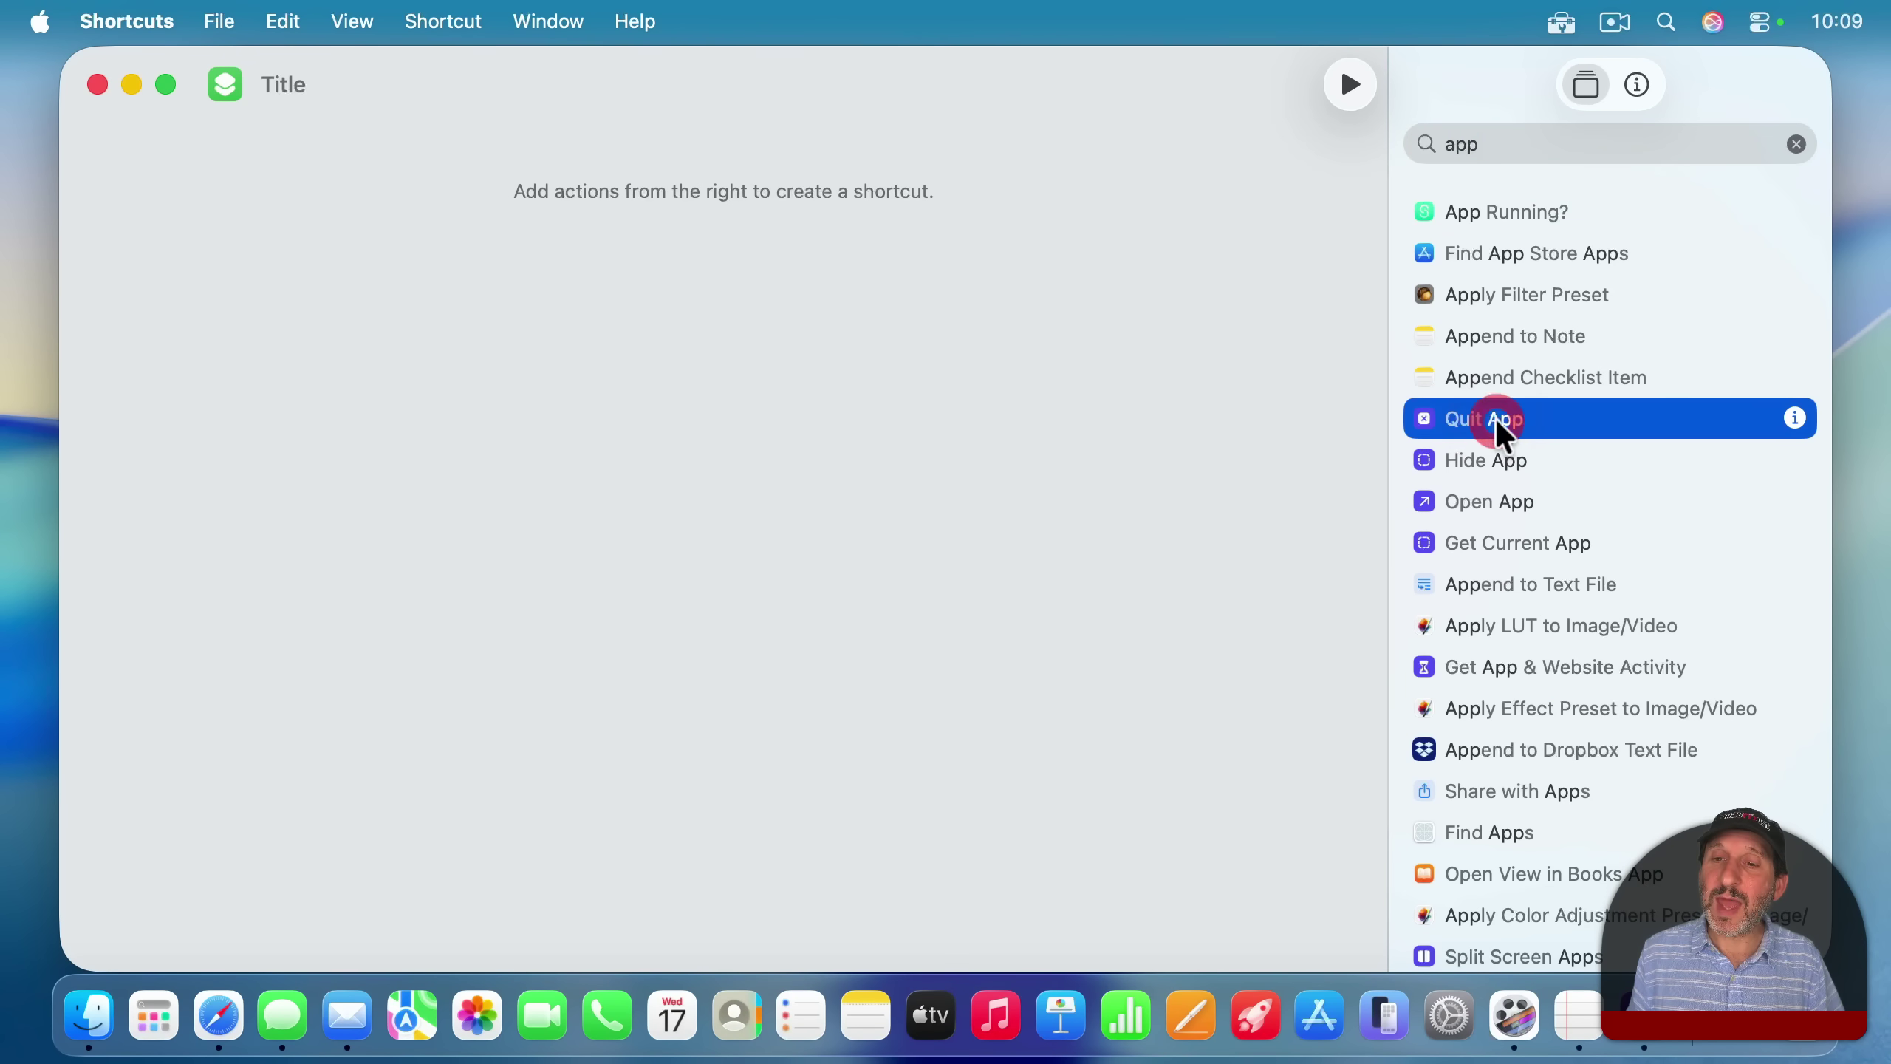
double_click(1489, 419)
left_click(496, 186)
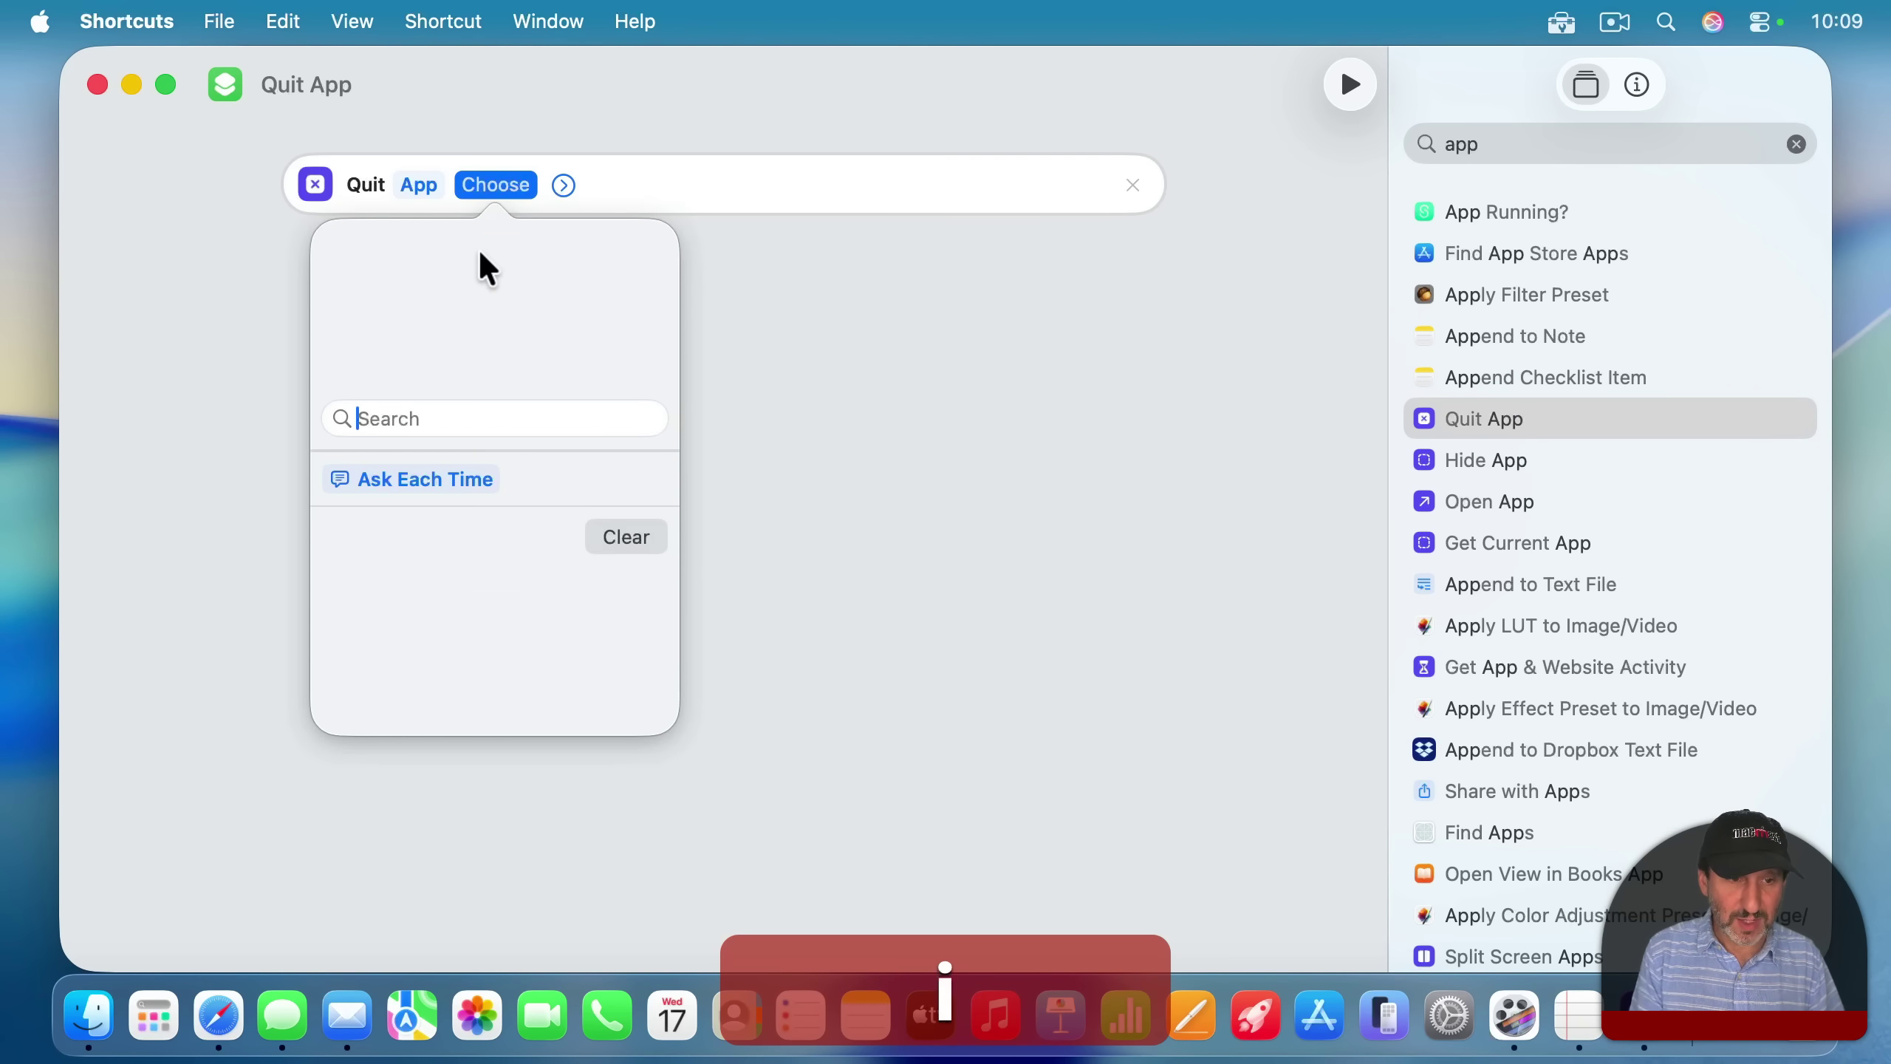
type("mail")
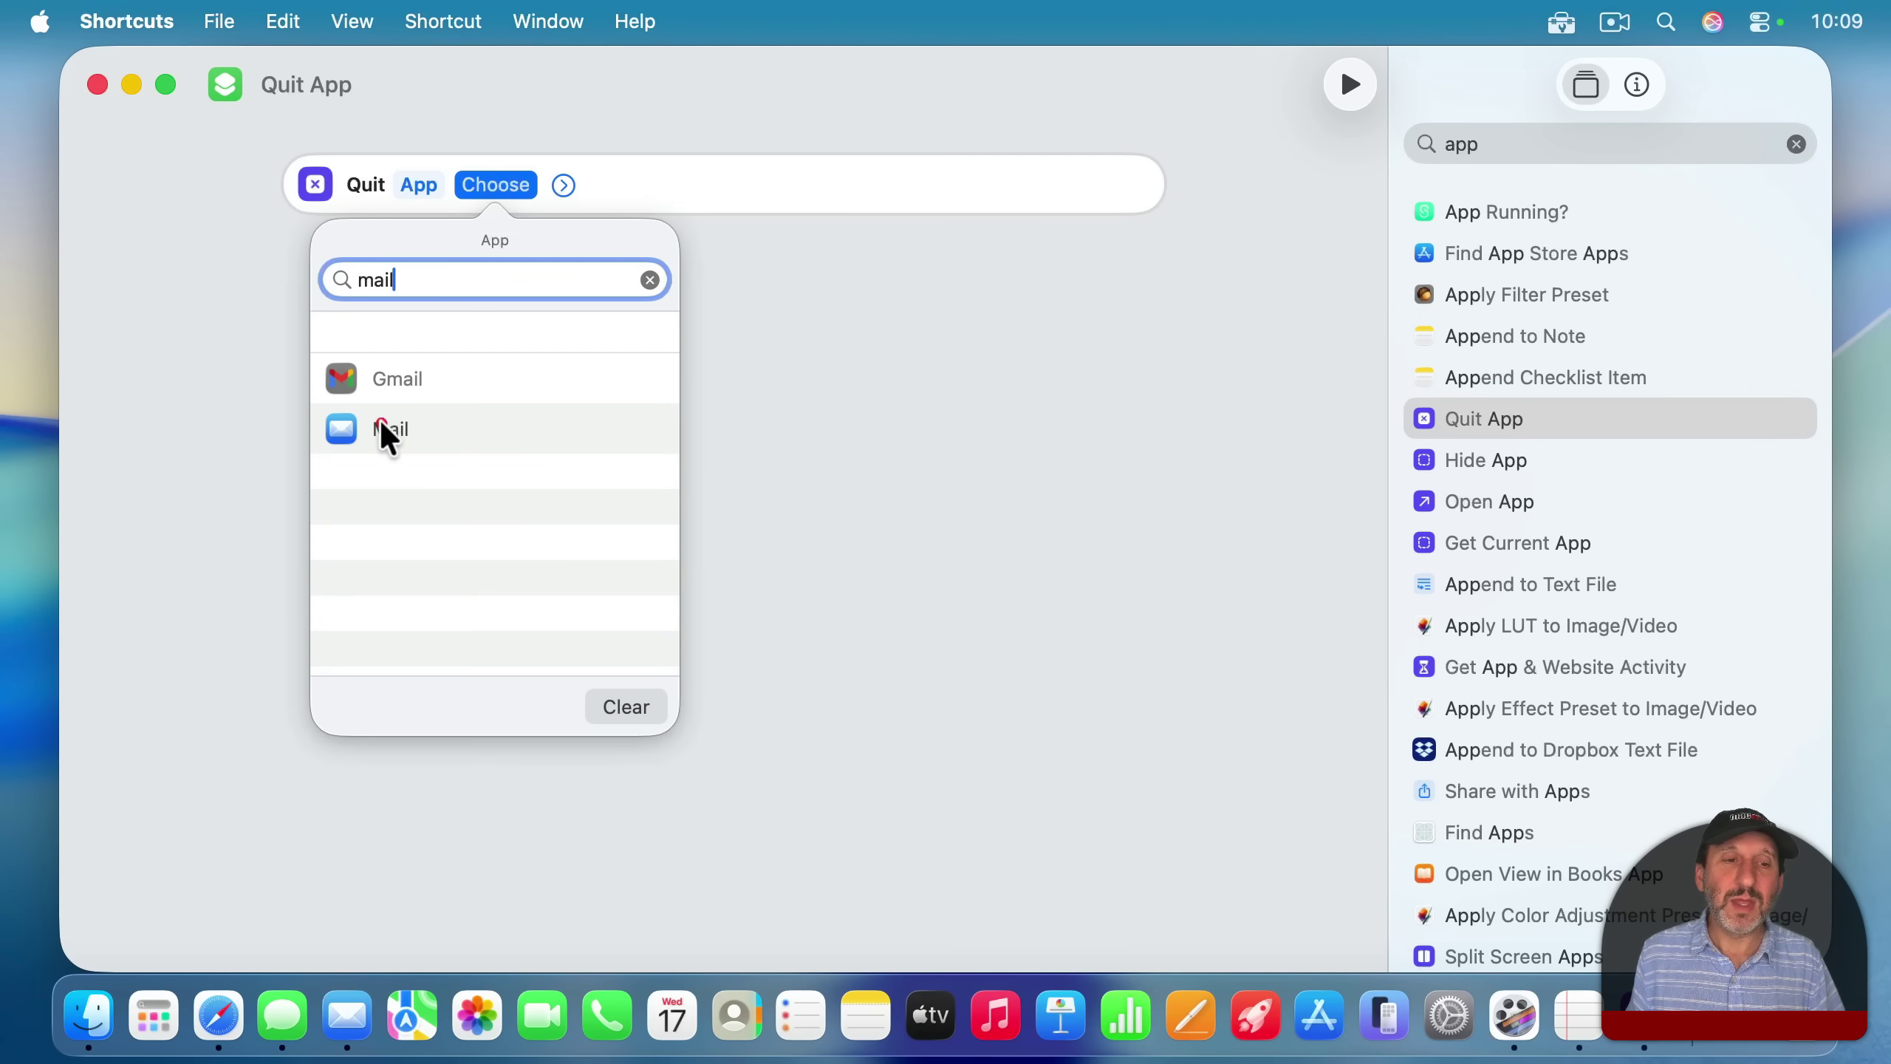
left_click(380, 429)
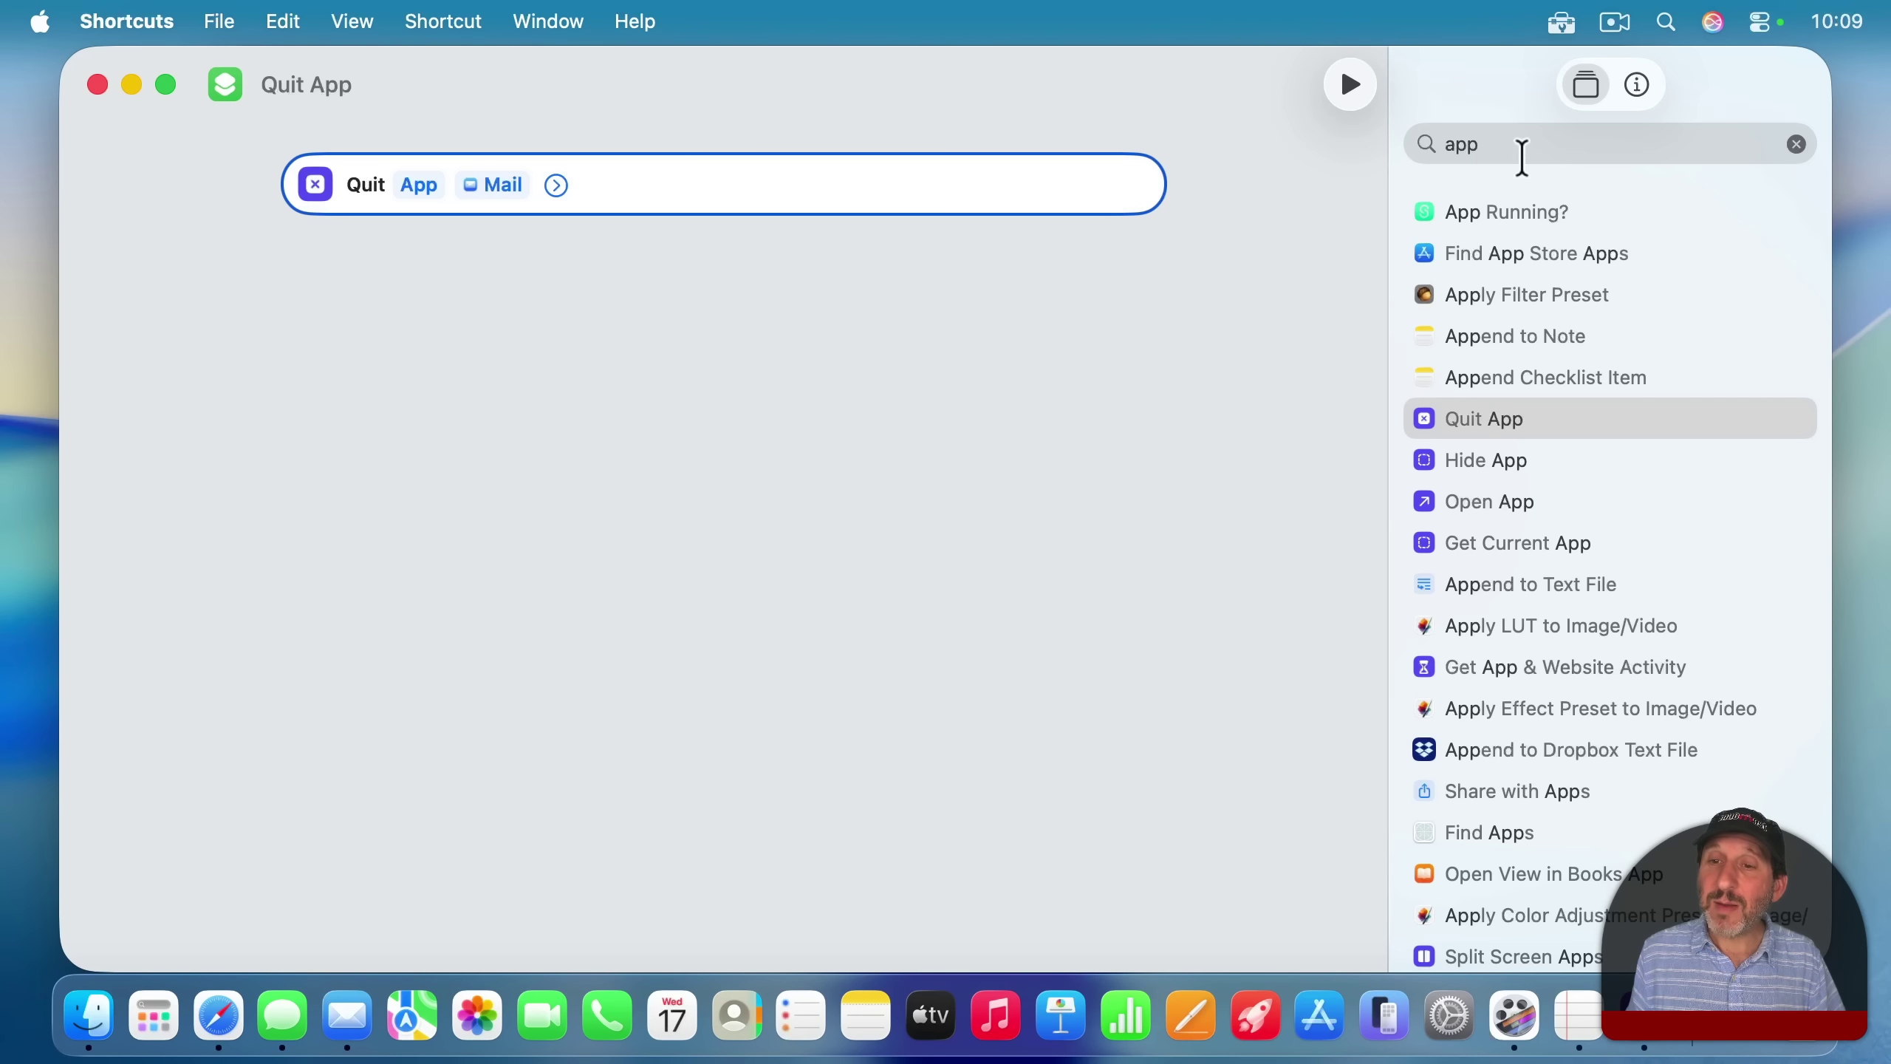
Add a second Quit App action set to quit Messages
left_click_drag(1453, 417, 1210, 354)
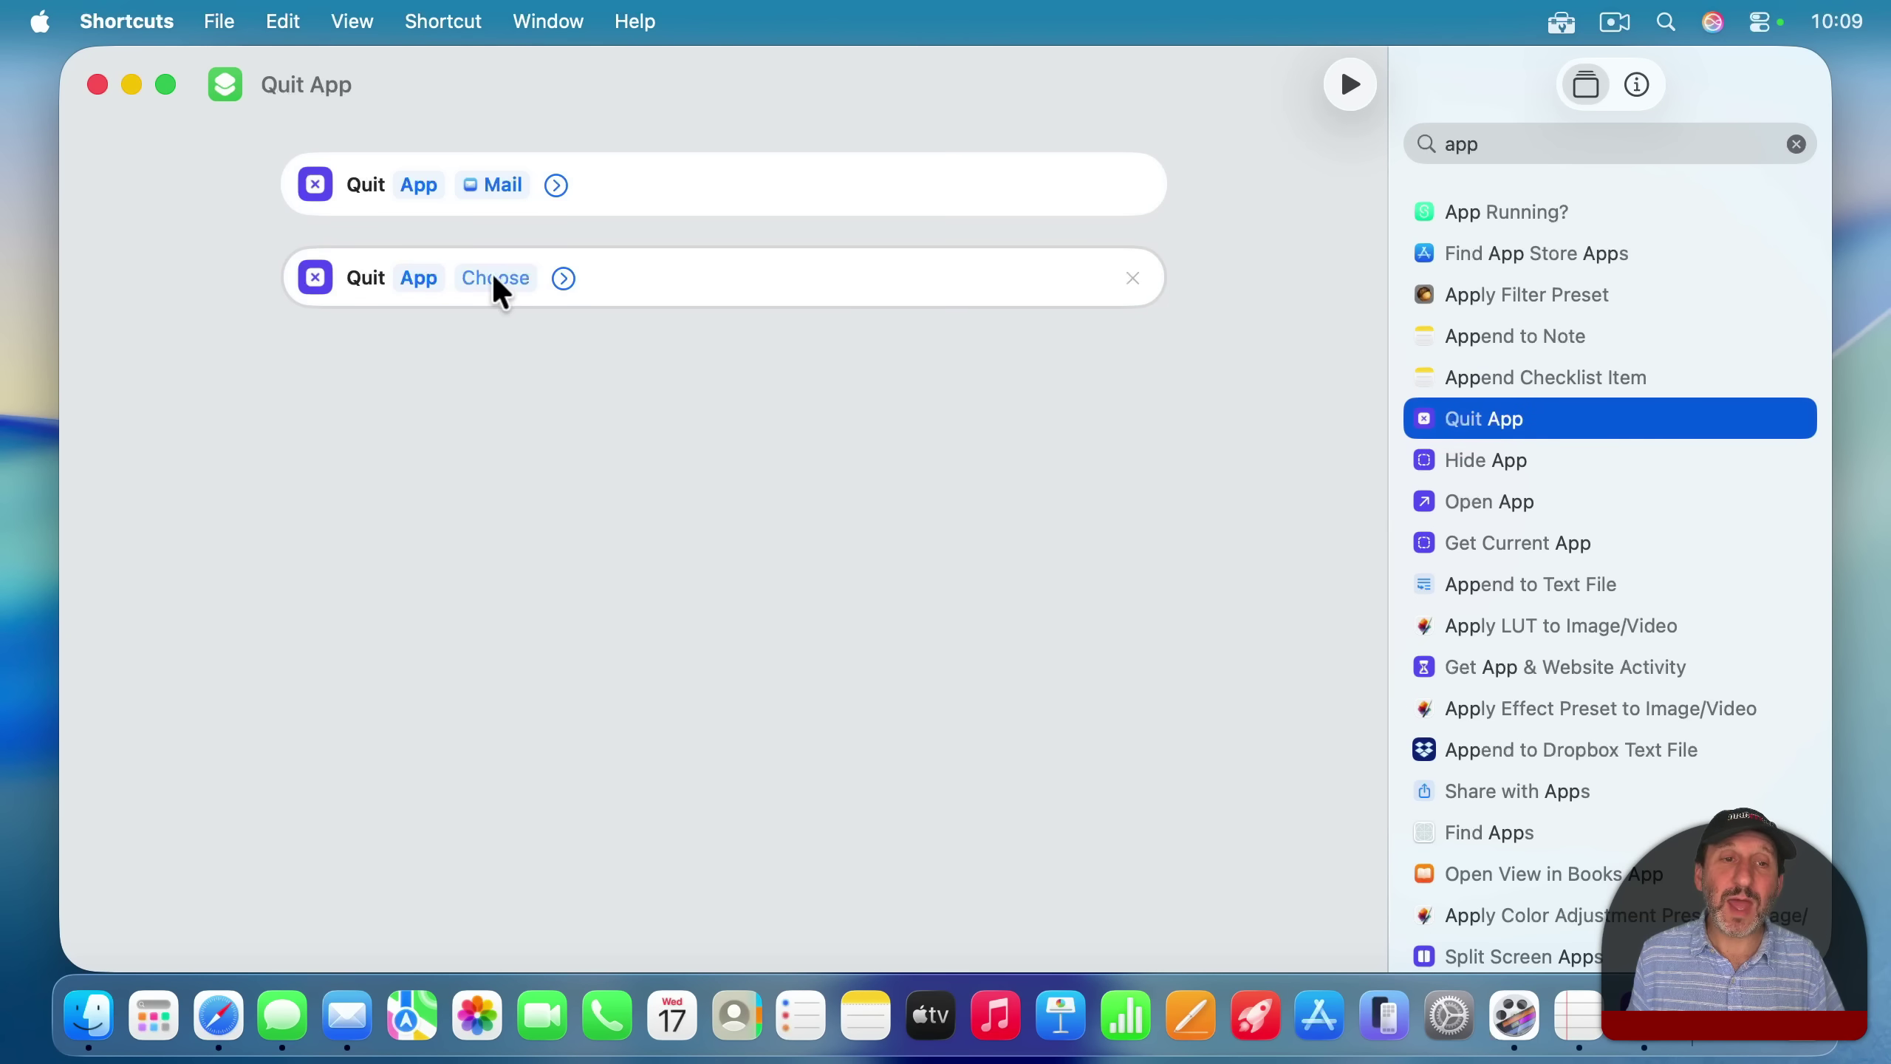
left_click(495, 279)
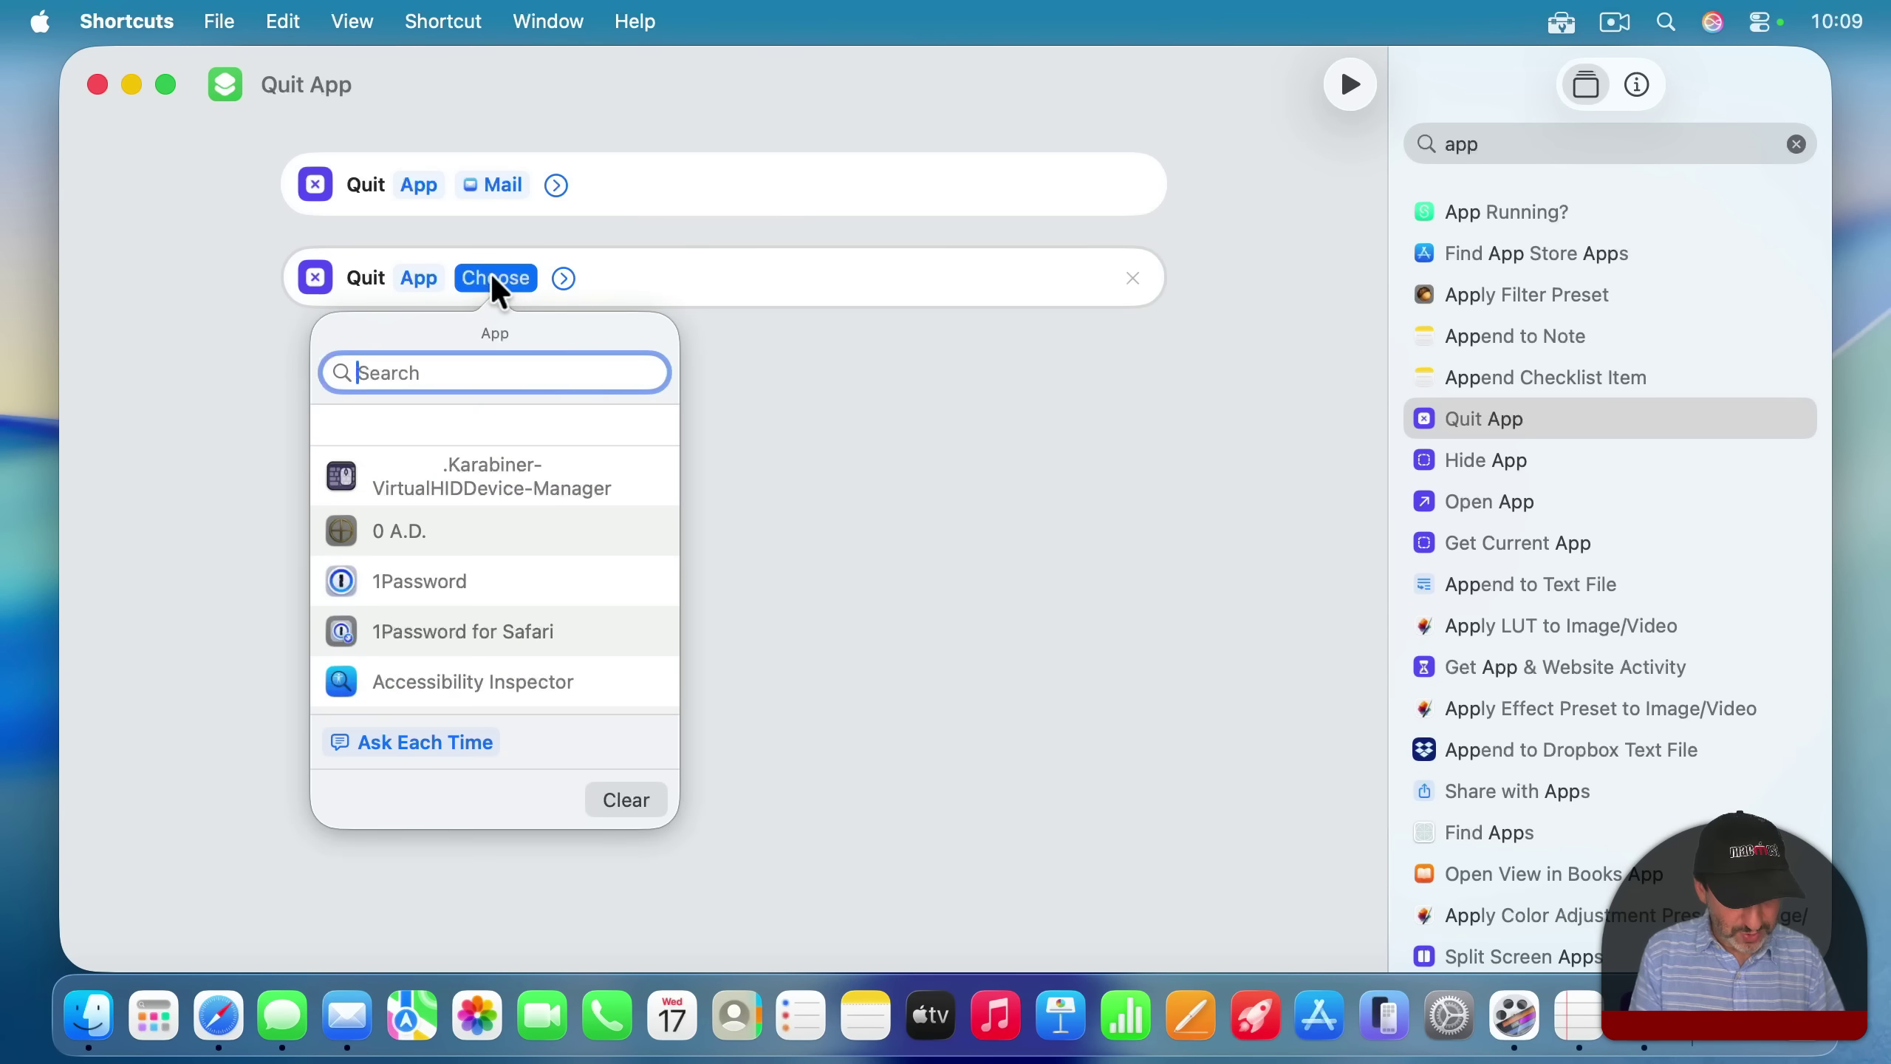
type("mess")
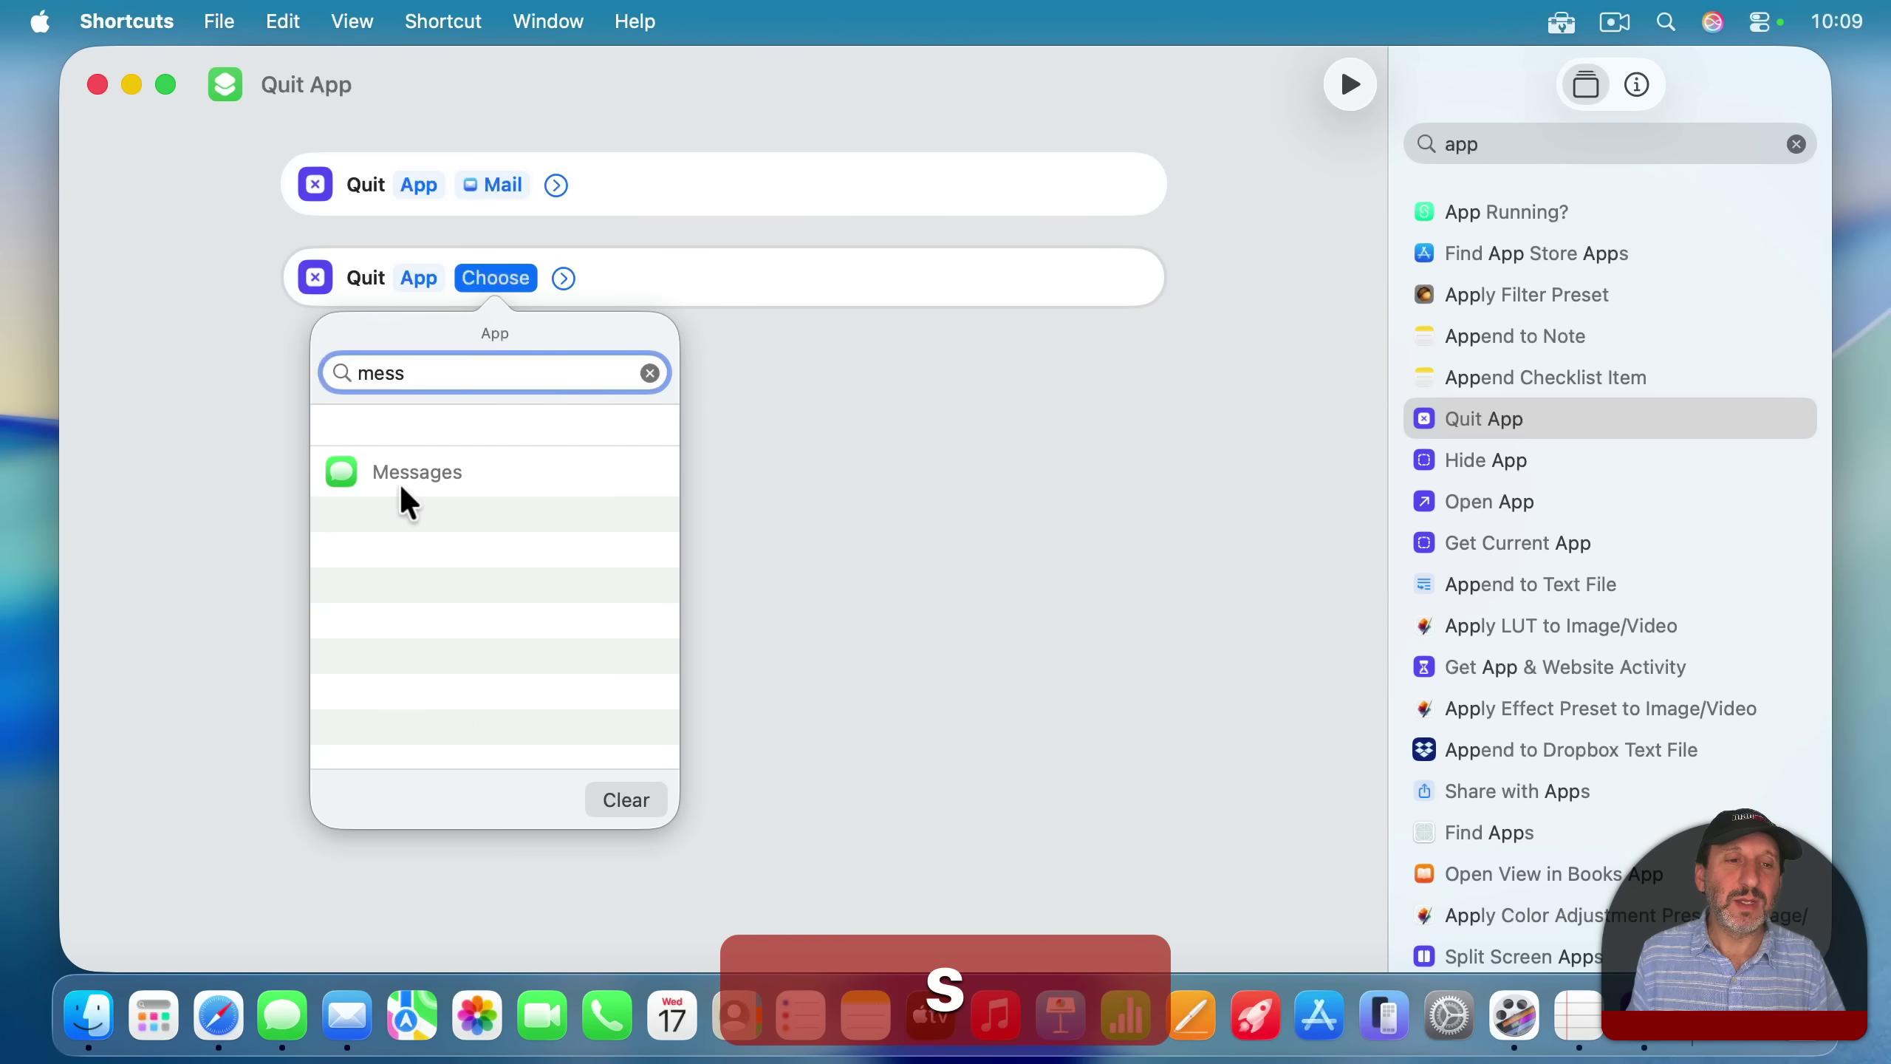
left_click(403, 491)
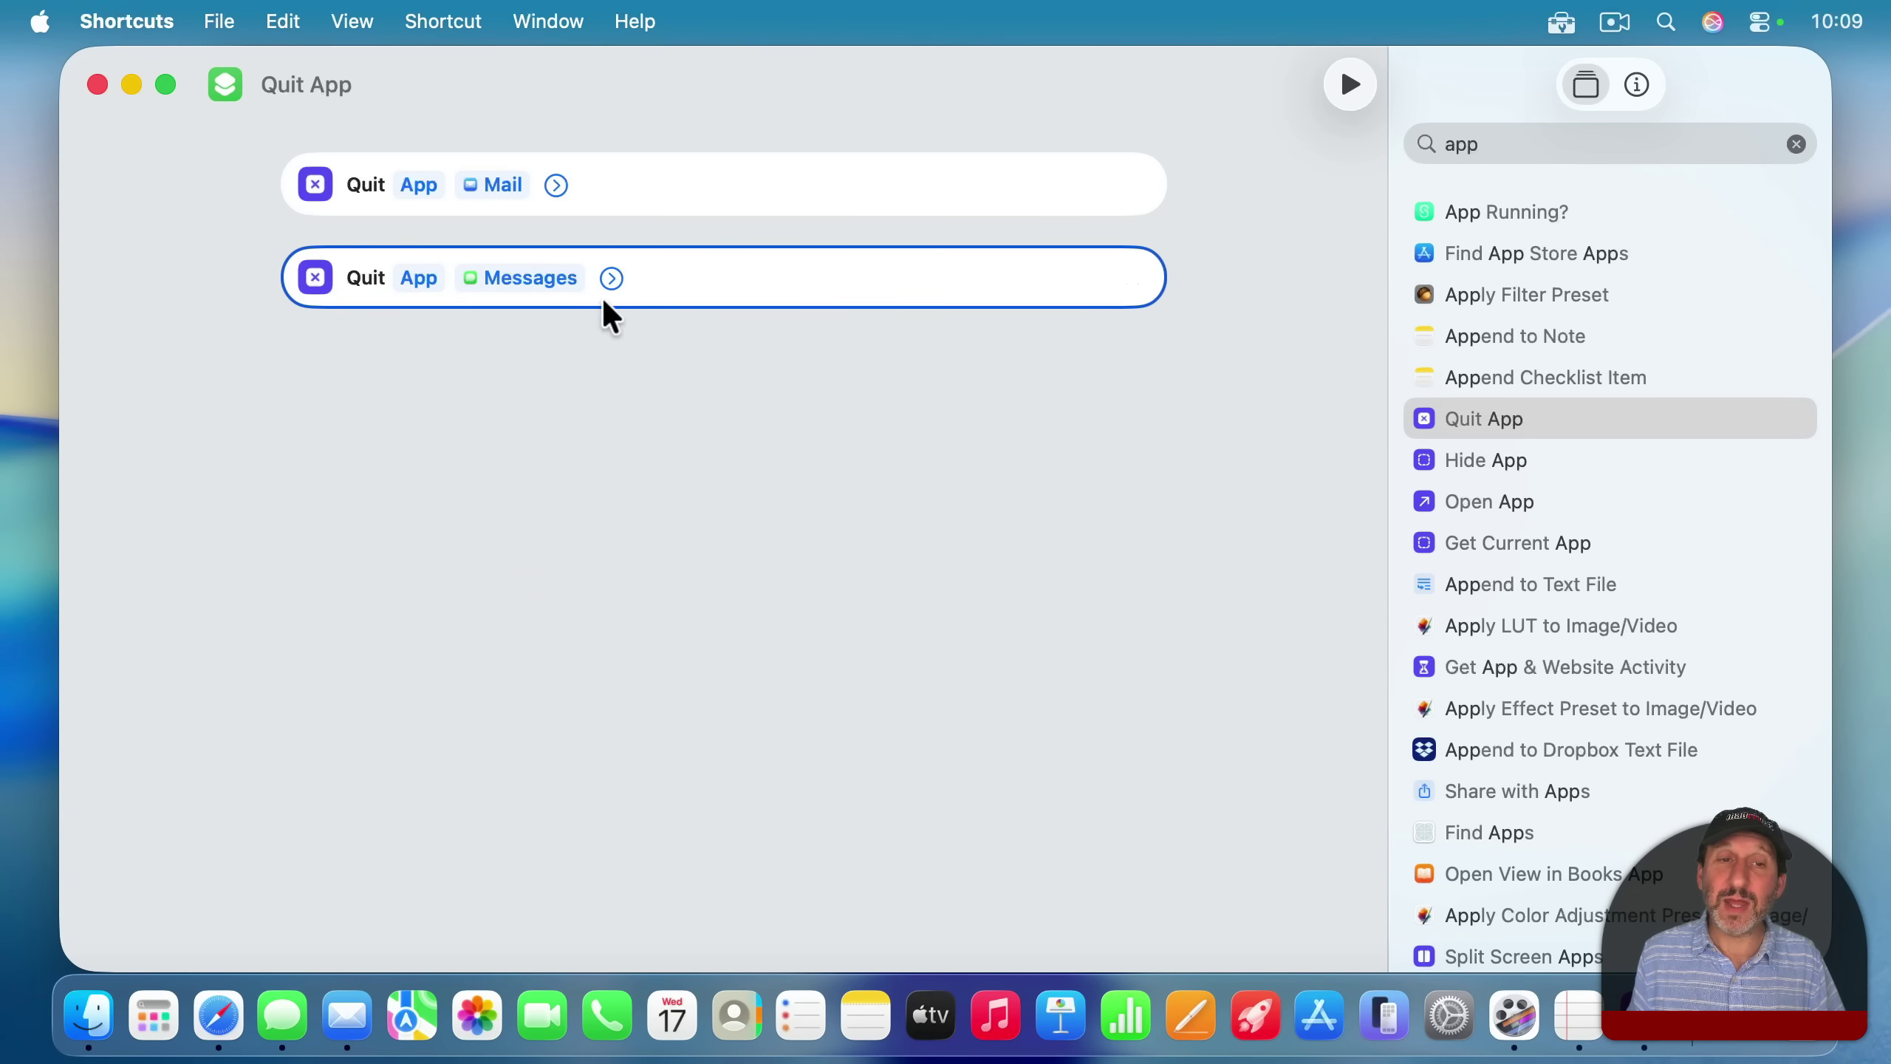
double_click(1482, 142)
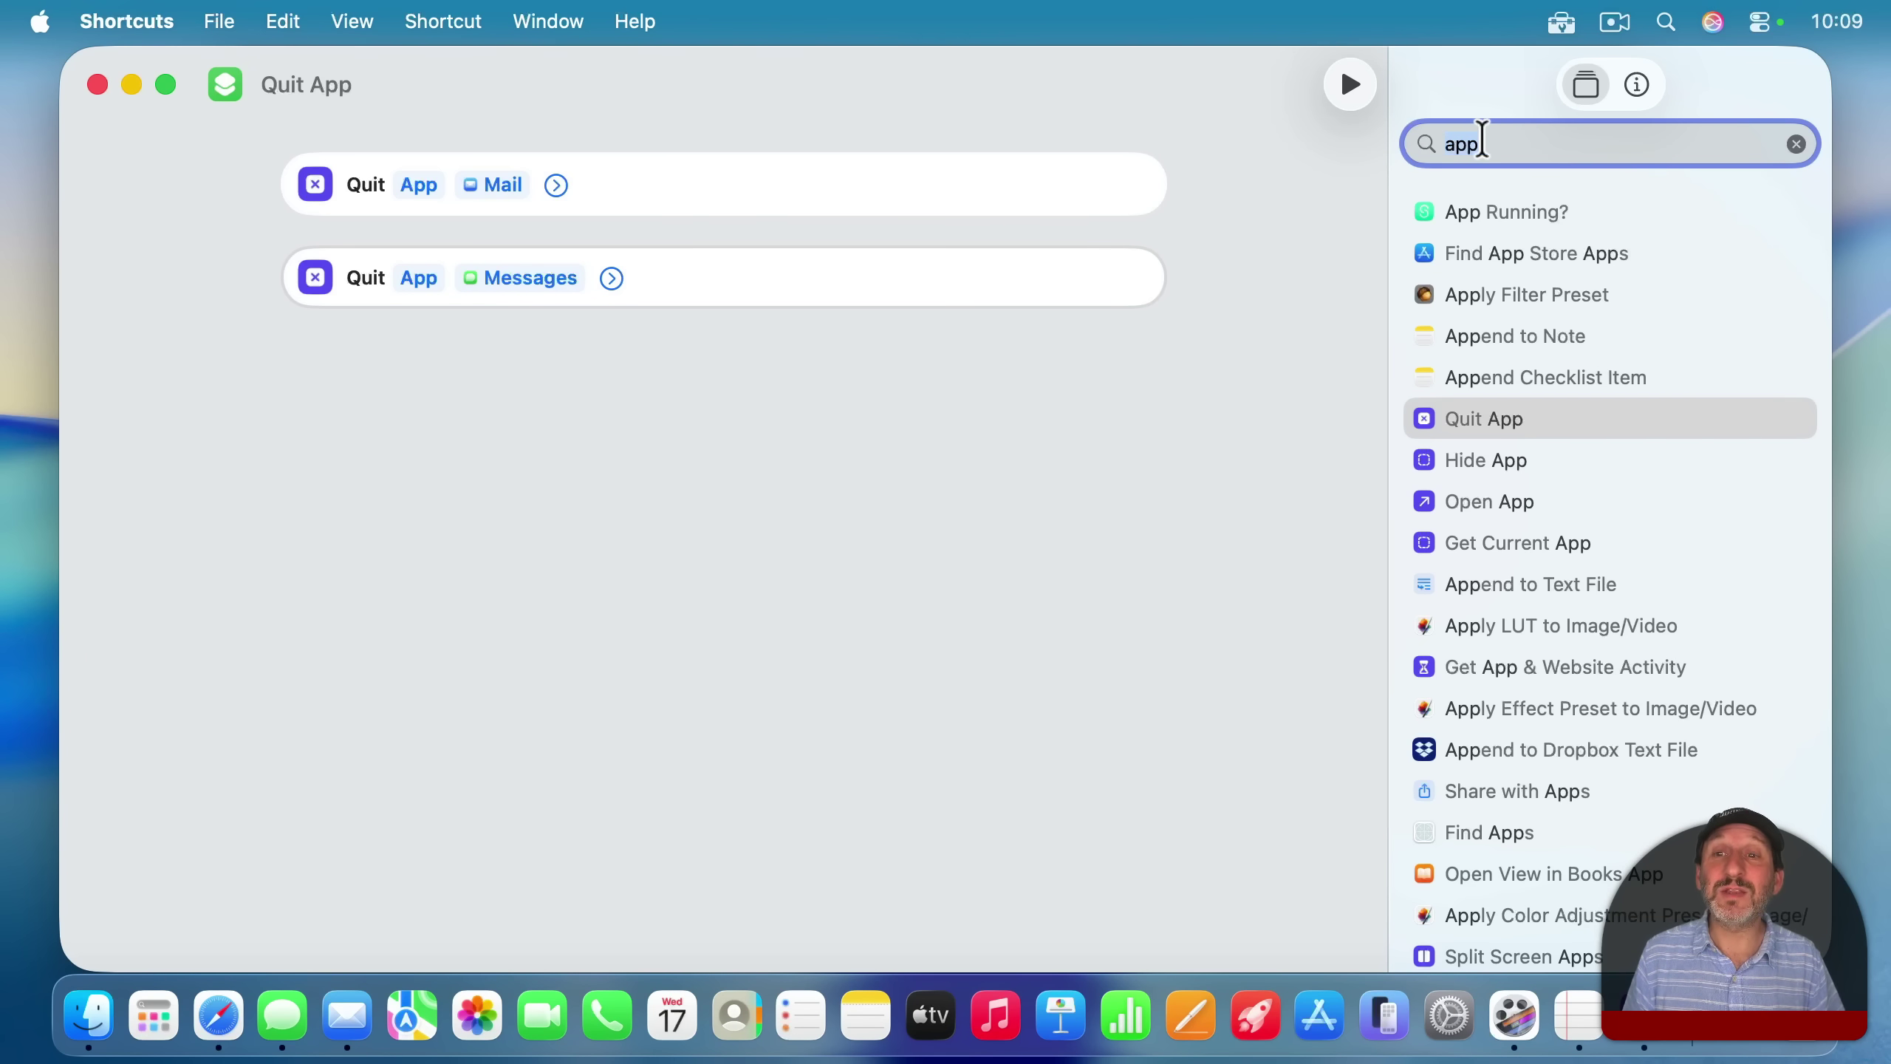
Add a Set Focus action turning Do Not Disturb on, with duration set to Ask Each Time
type("focus")
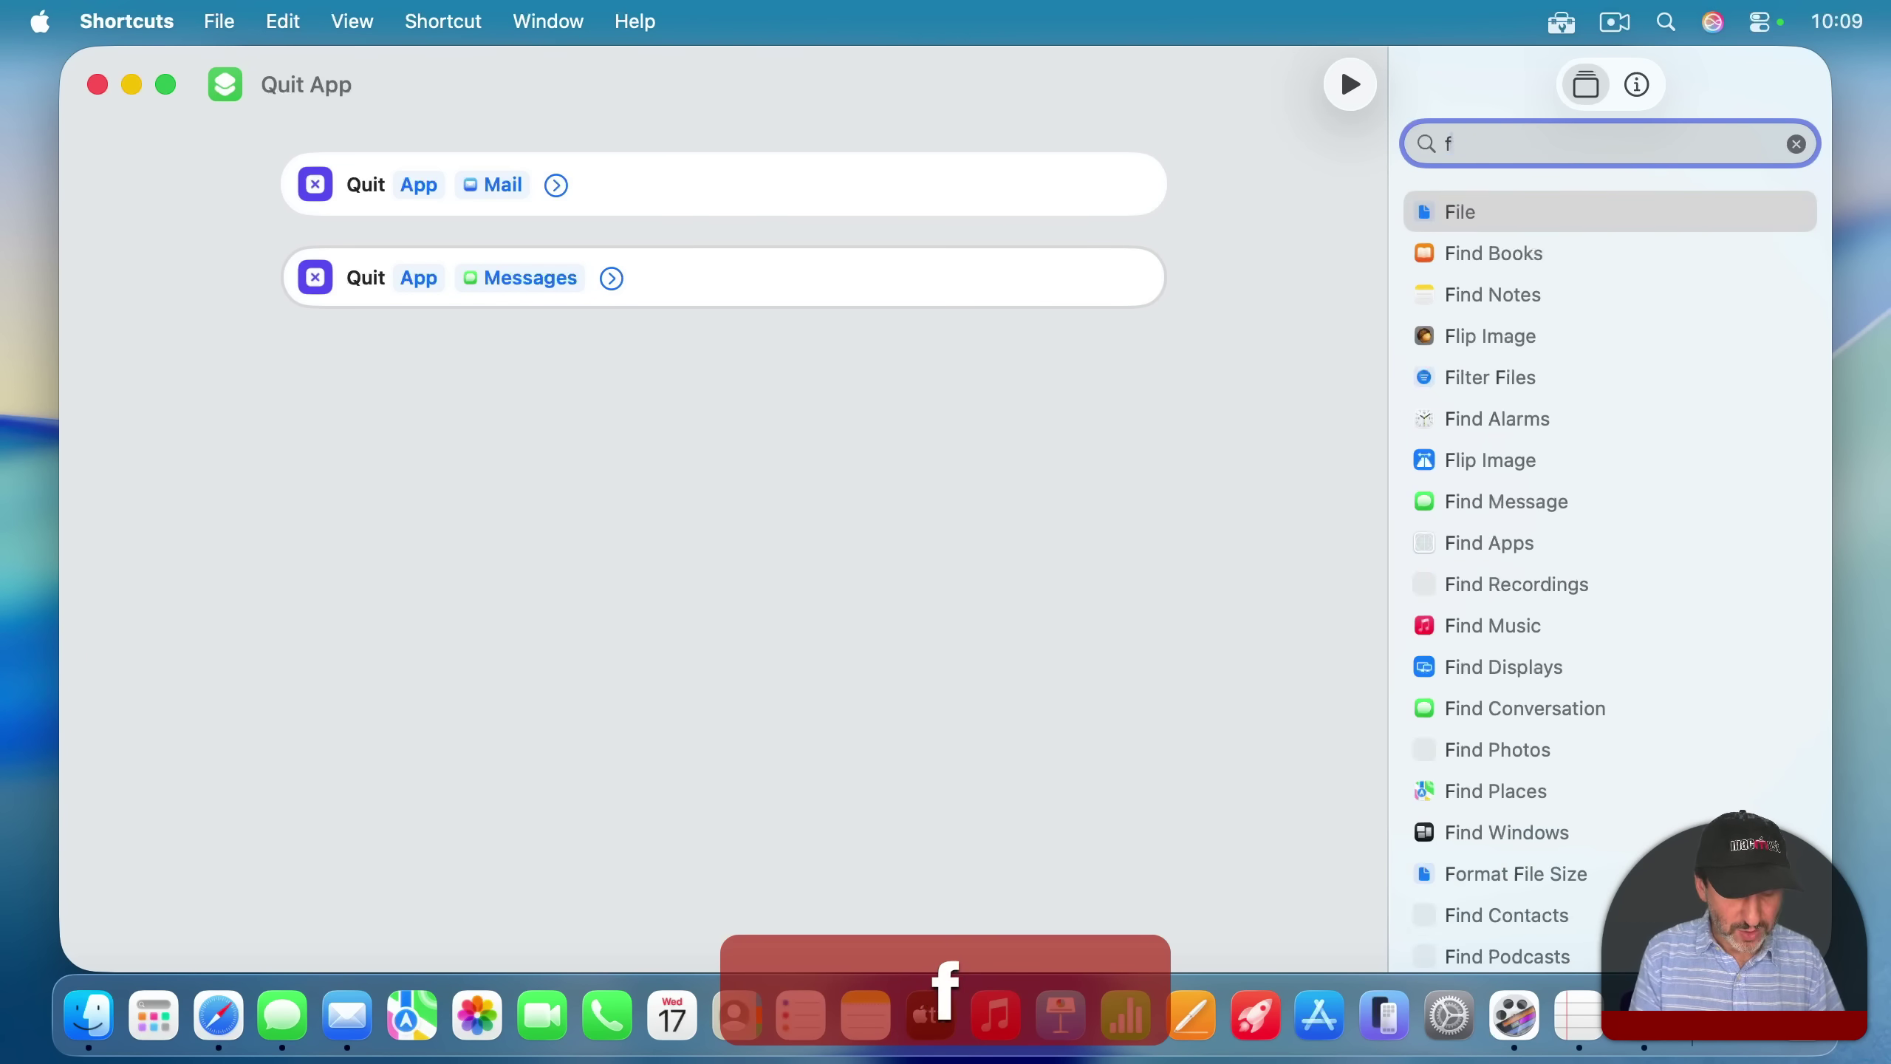
double_click(1489, 212)
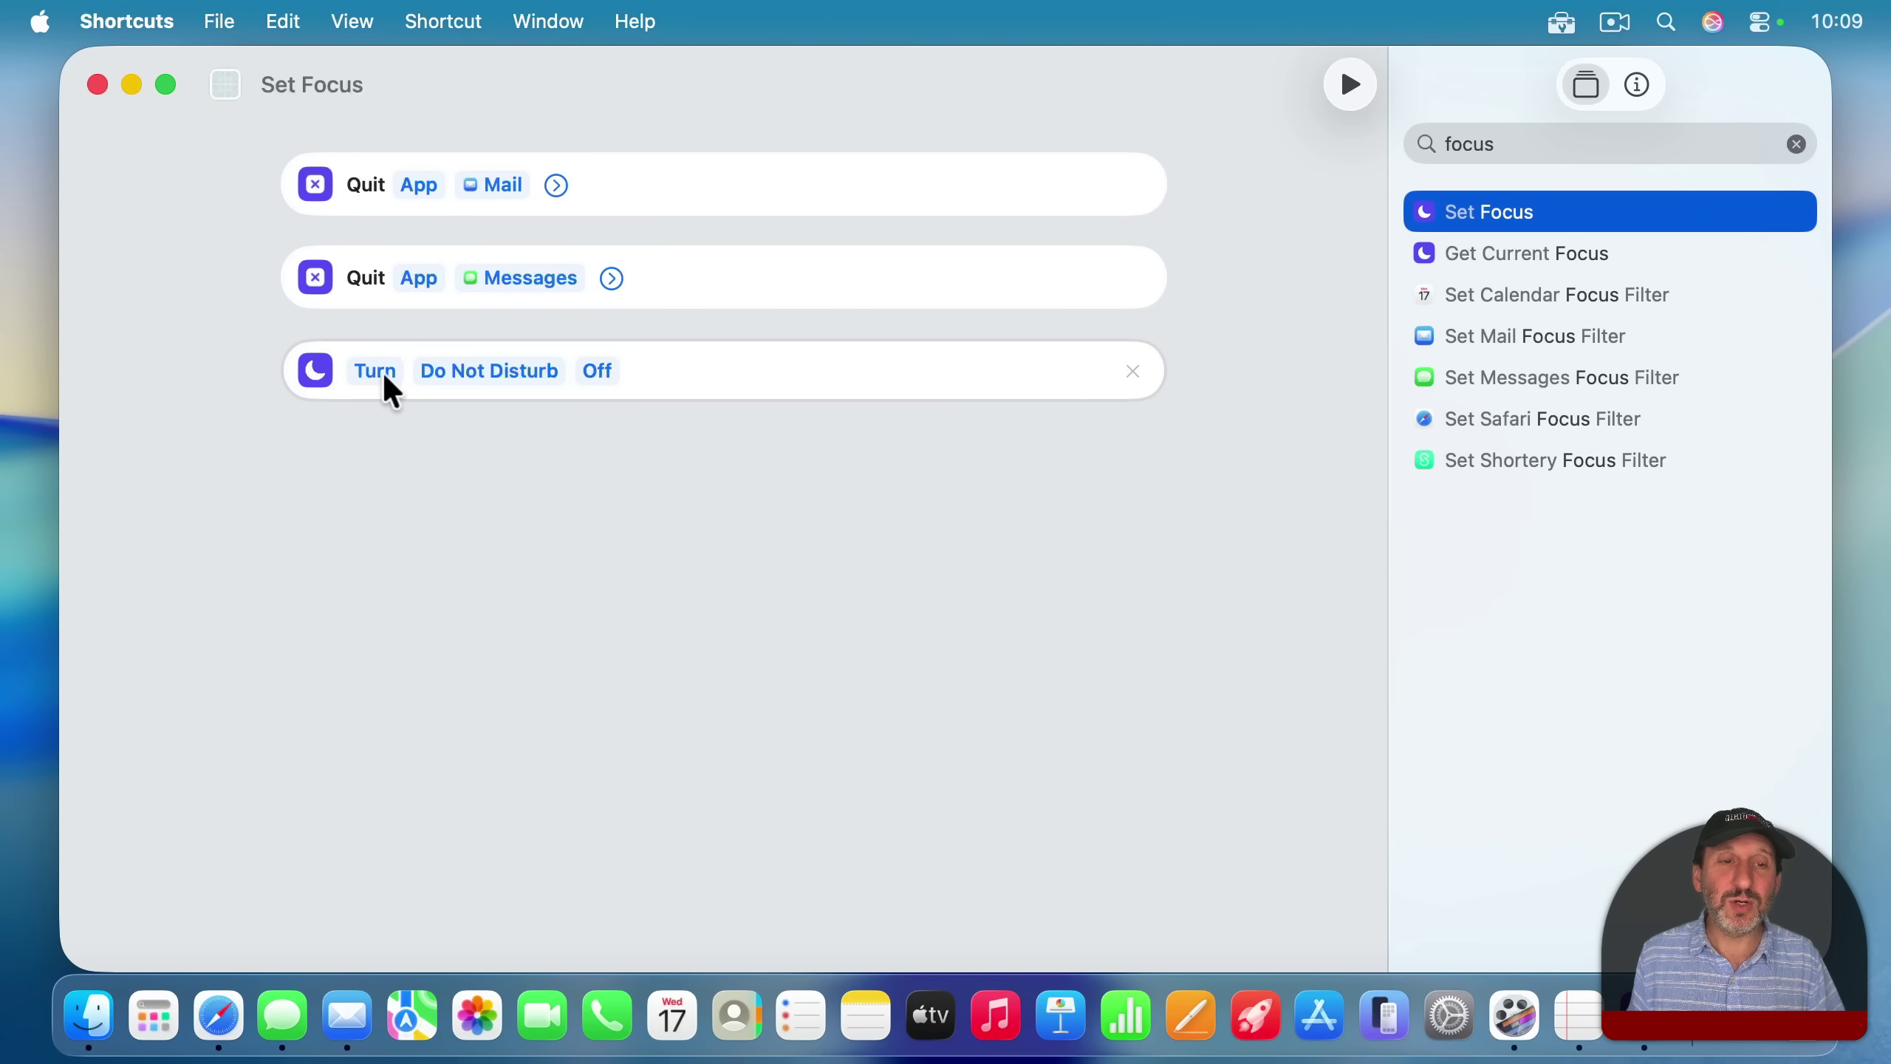
left_click(465, 372)
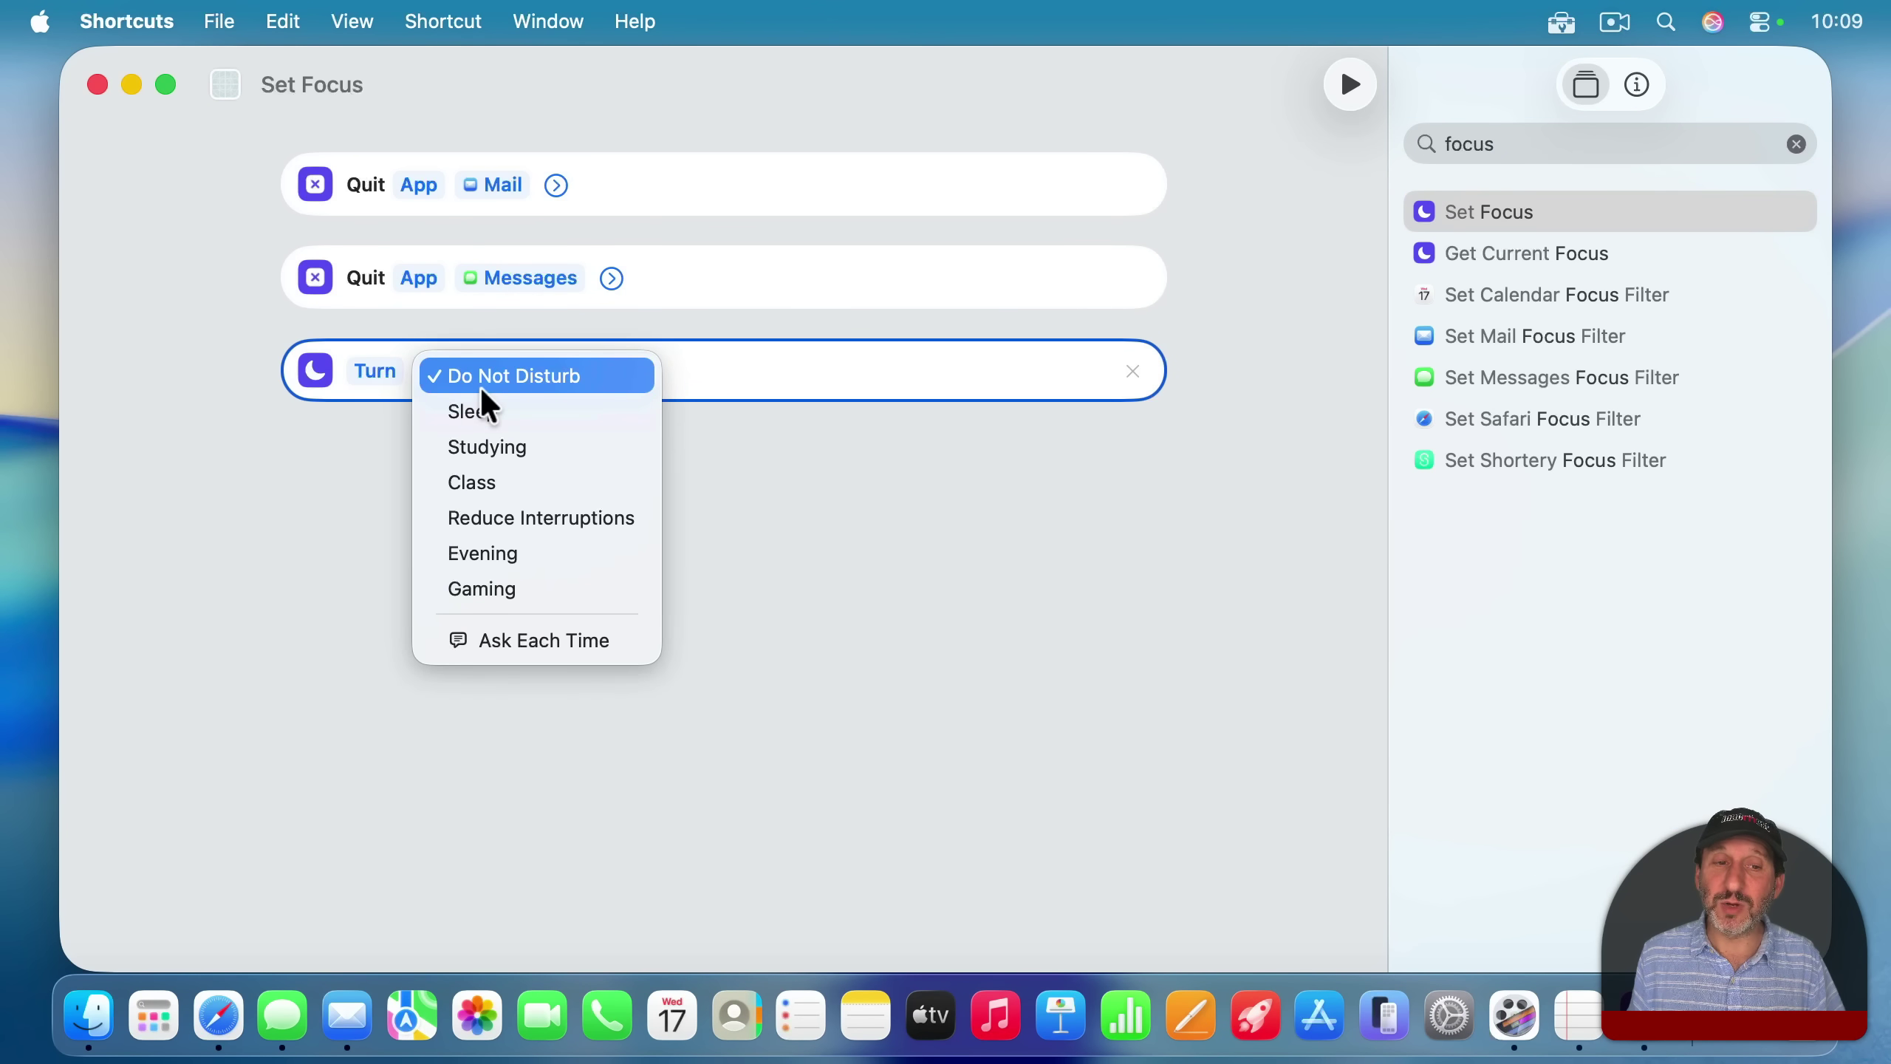
left_click(726, 388)
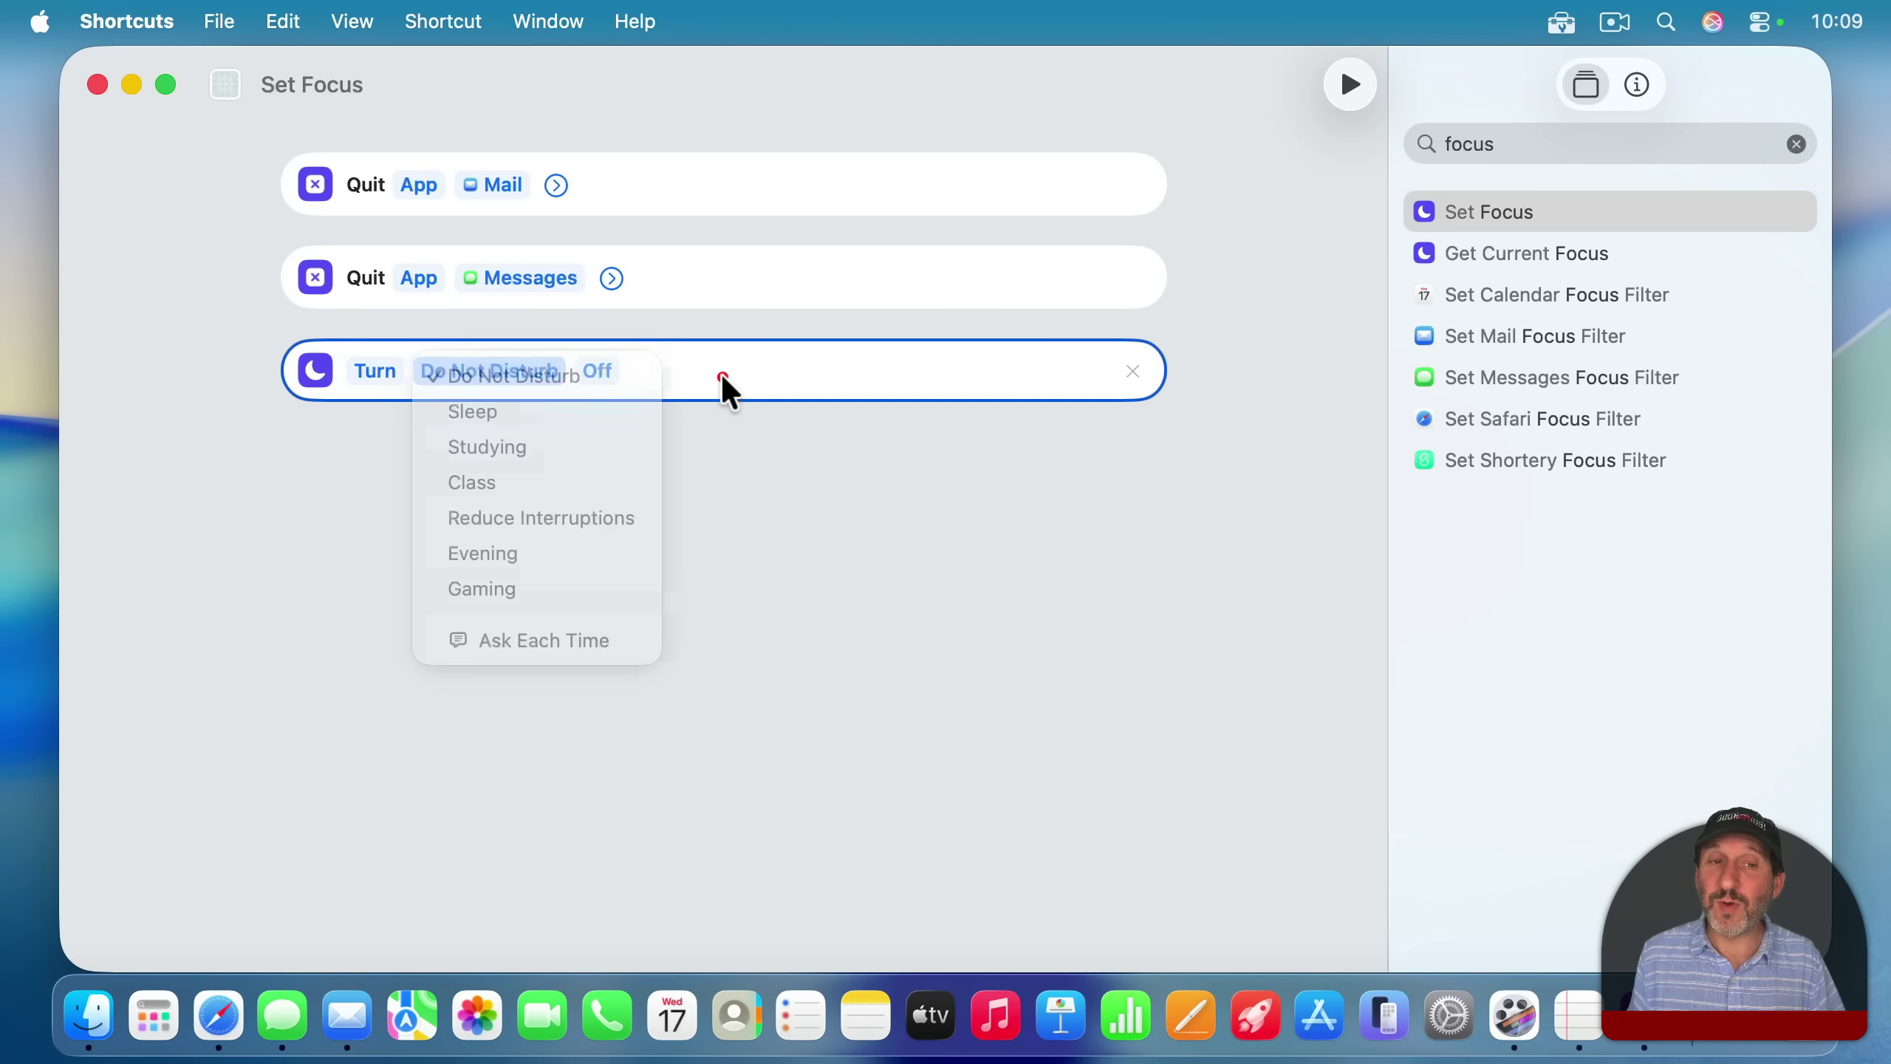
left_click(599, 373)
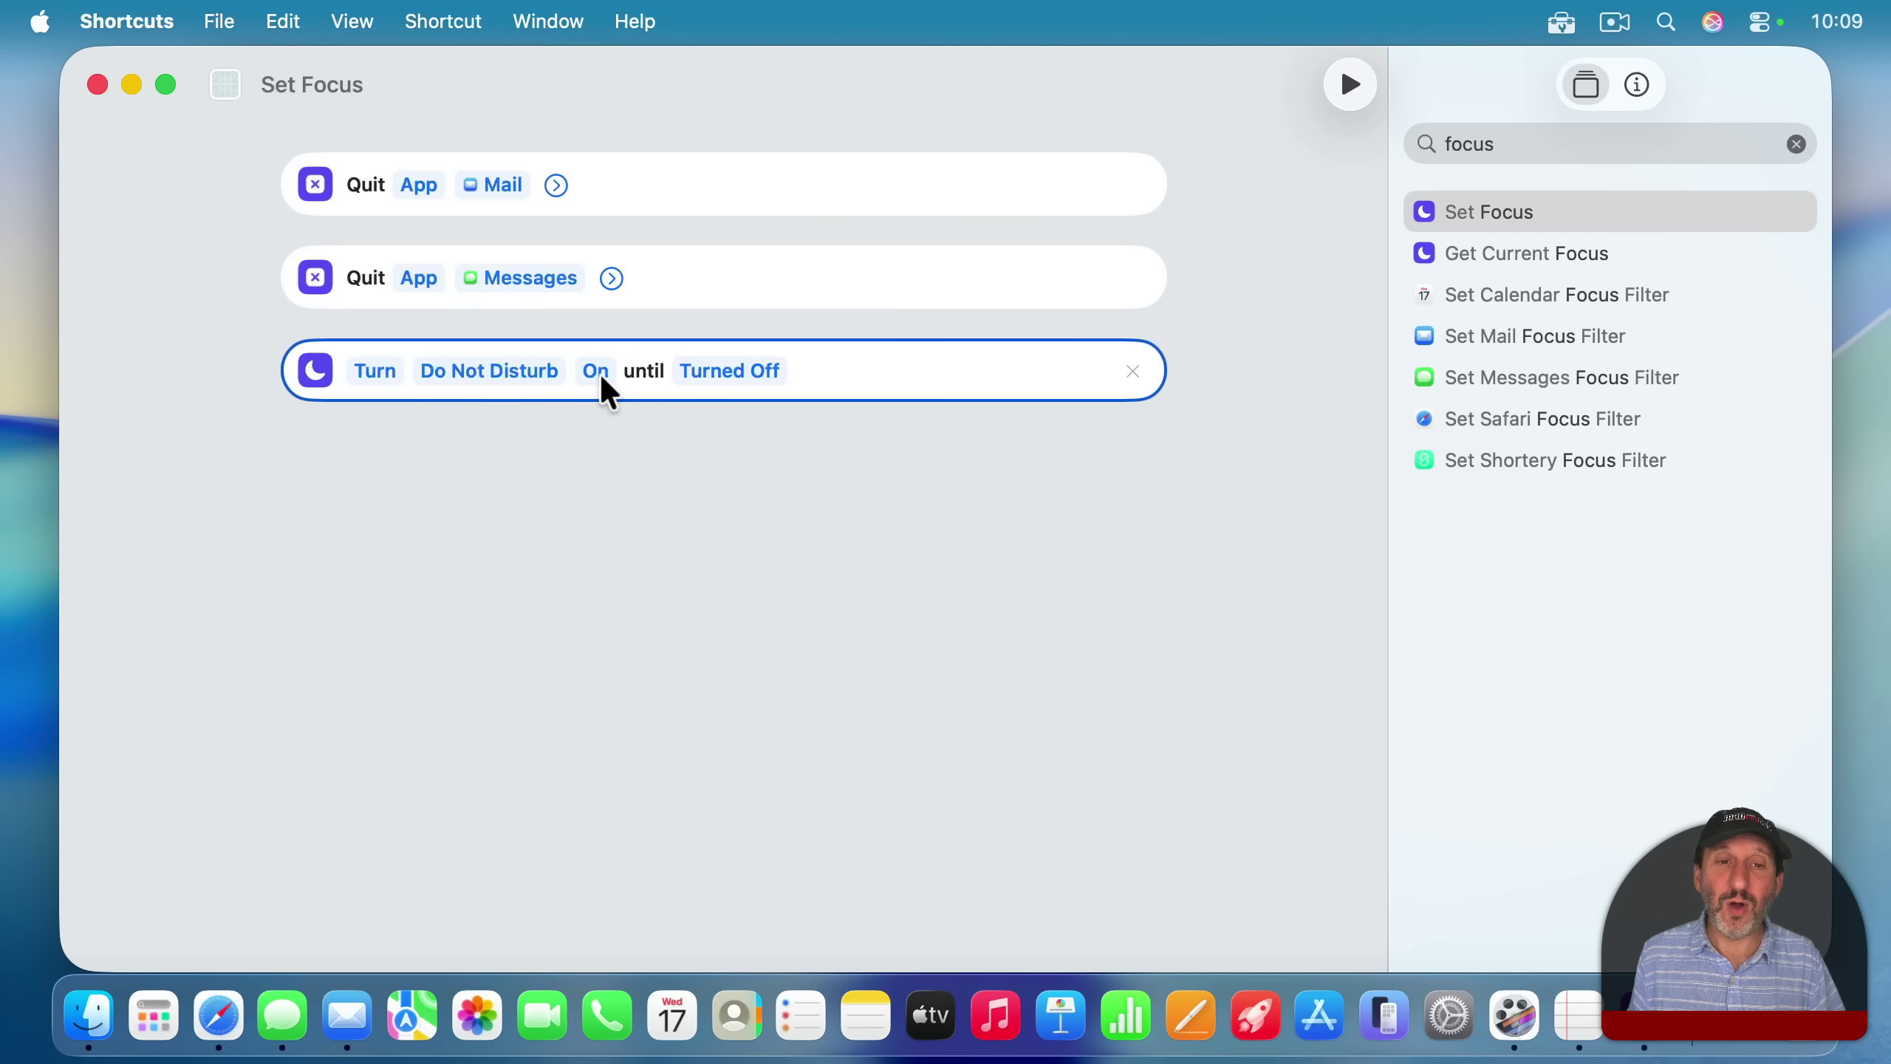
left_click(730, 374)
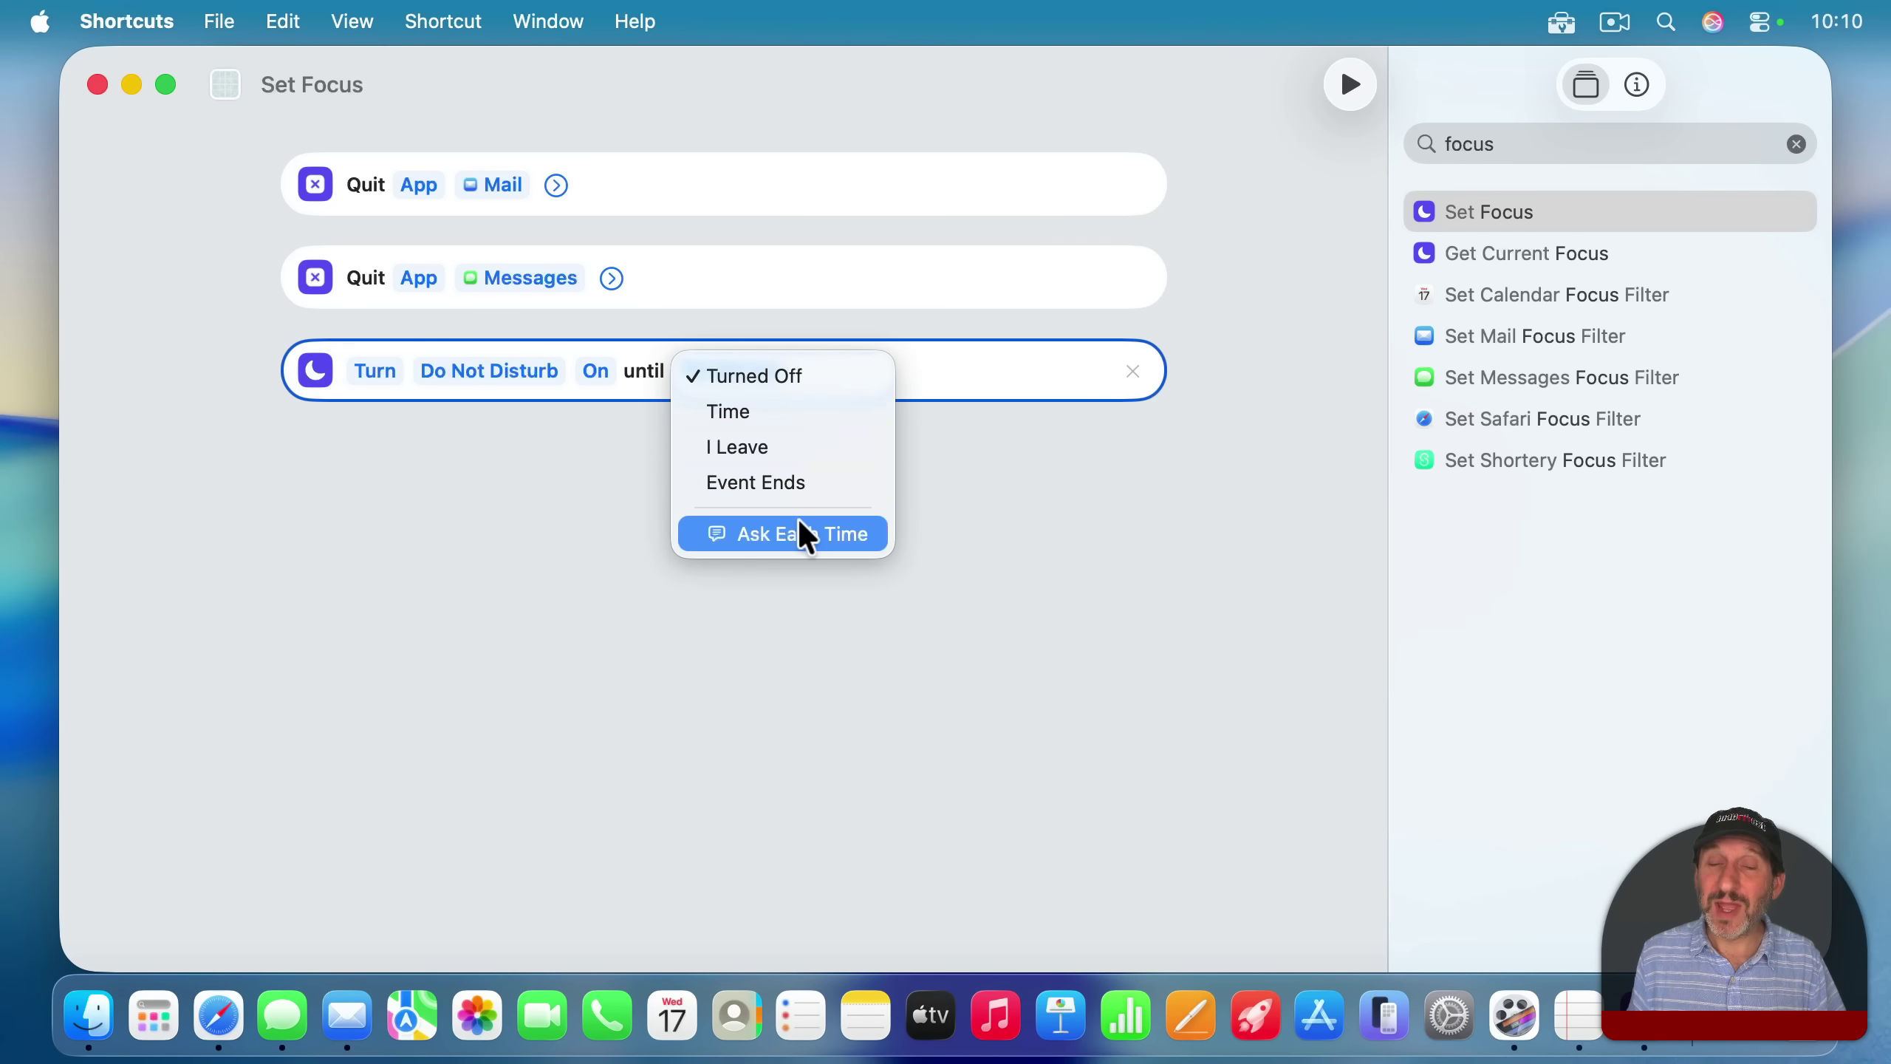
left_click(760, 528)
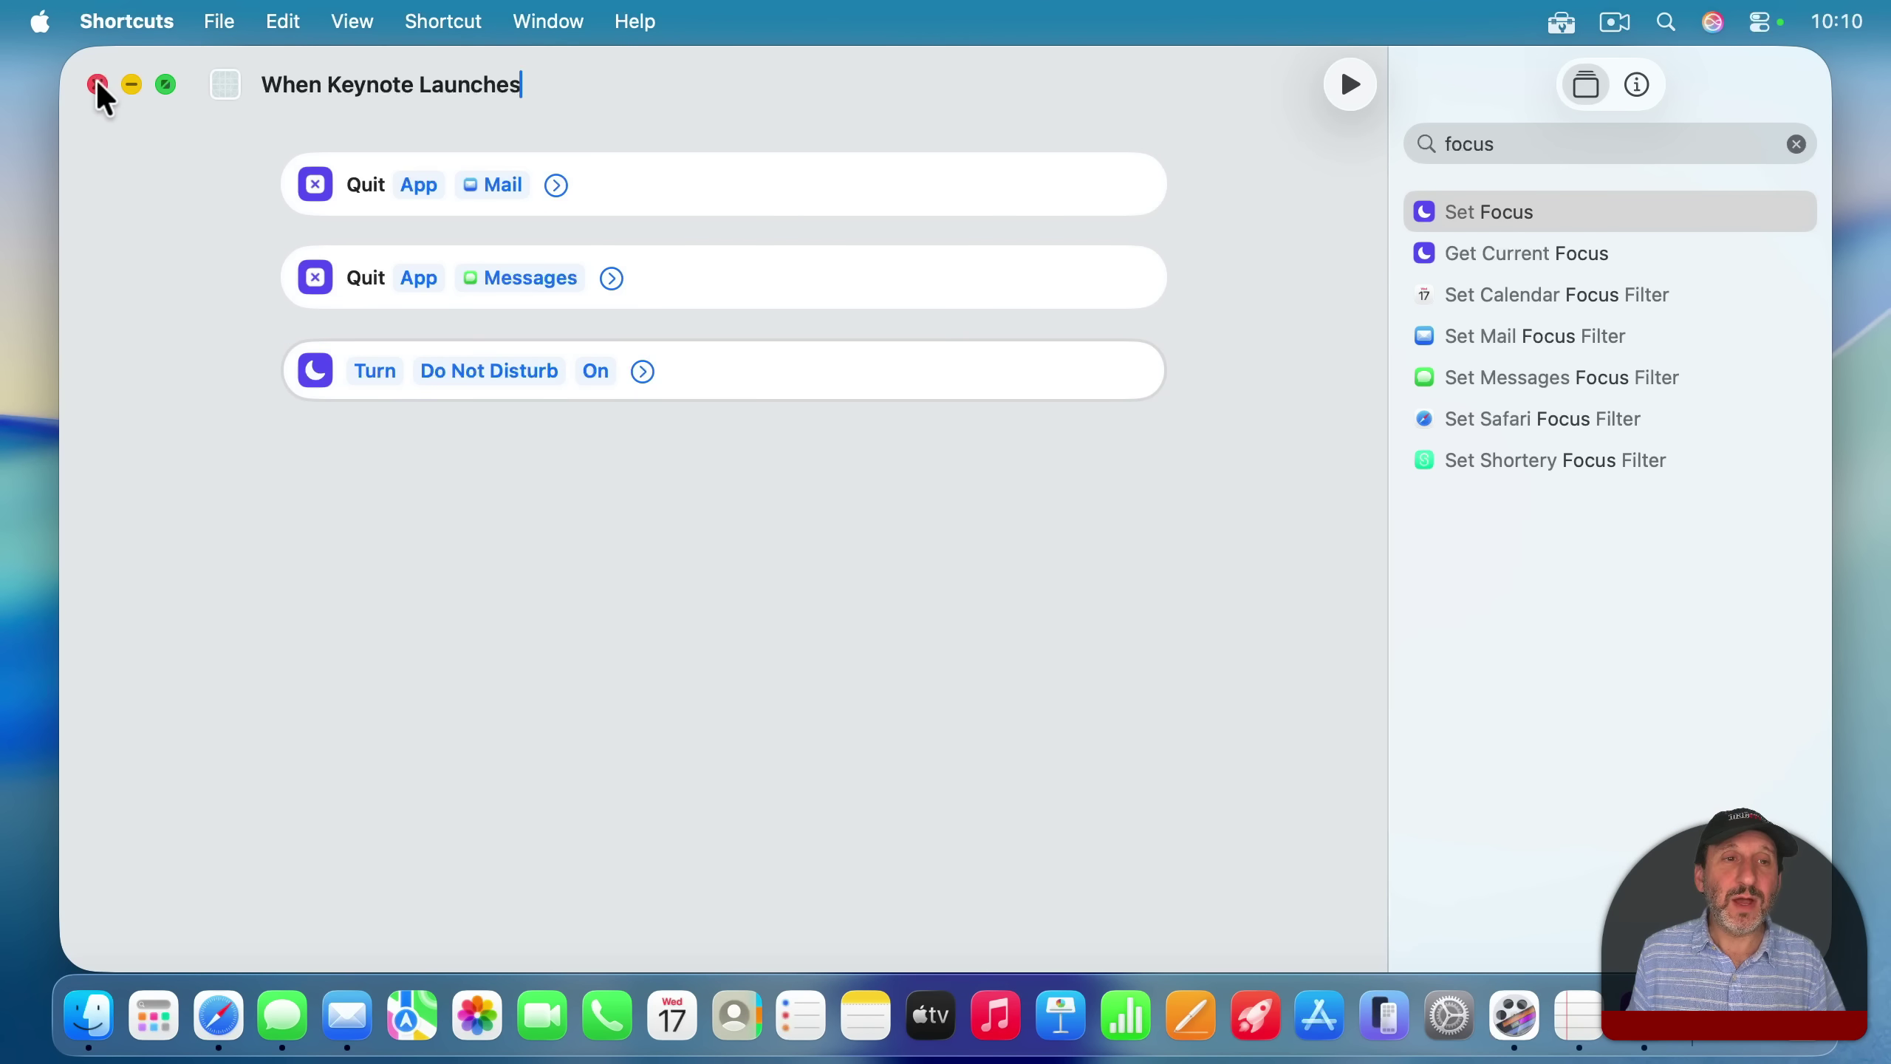
Close the editor to save the Keynote automation, then open and close Control Center
left_click(98, 85)
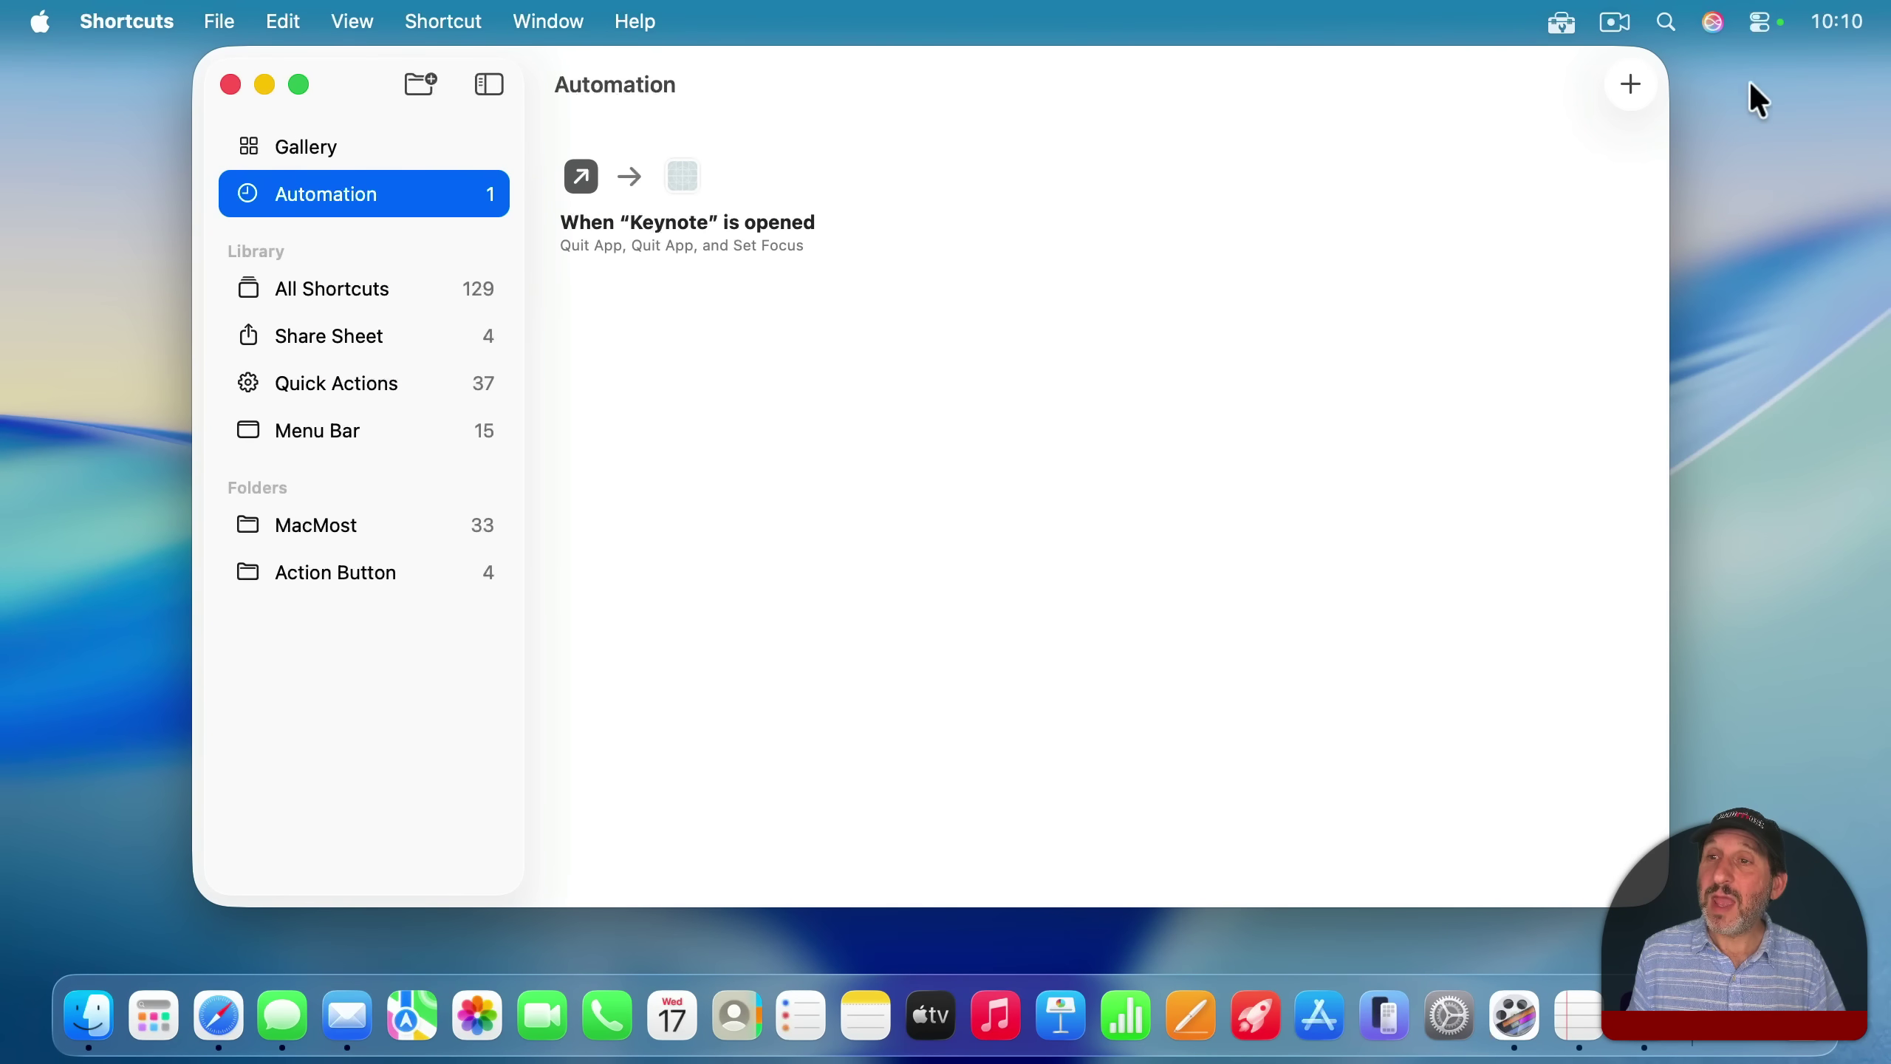
left_click(1759, 19)
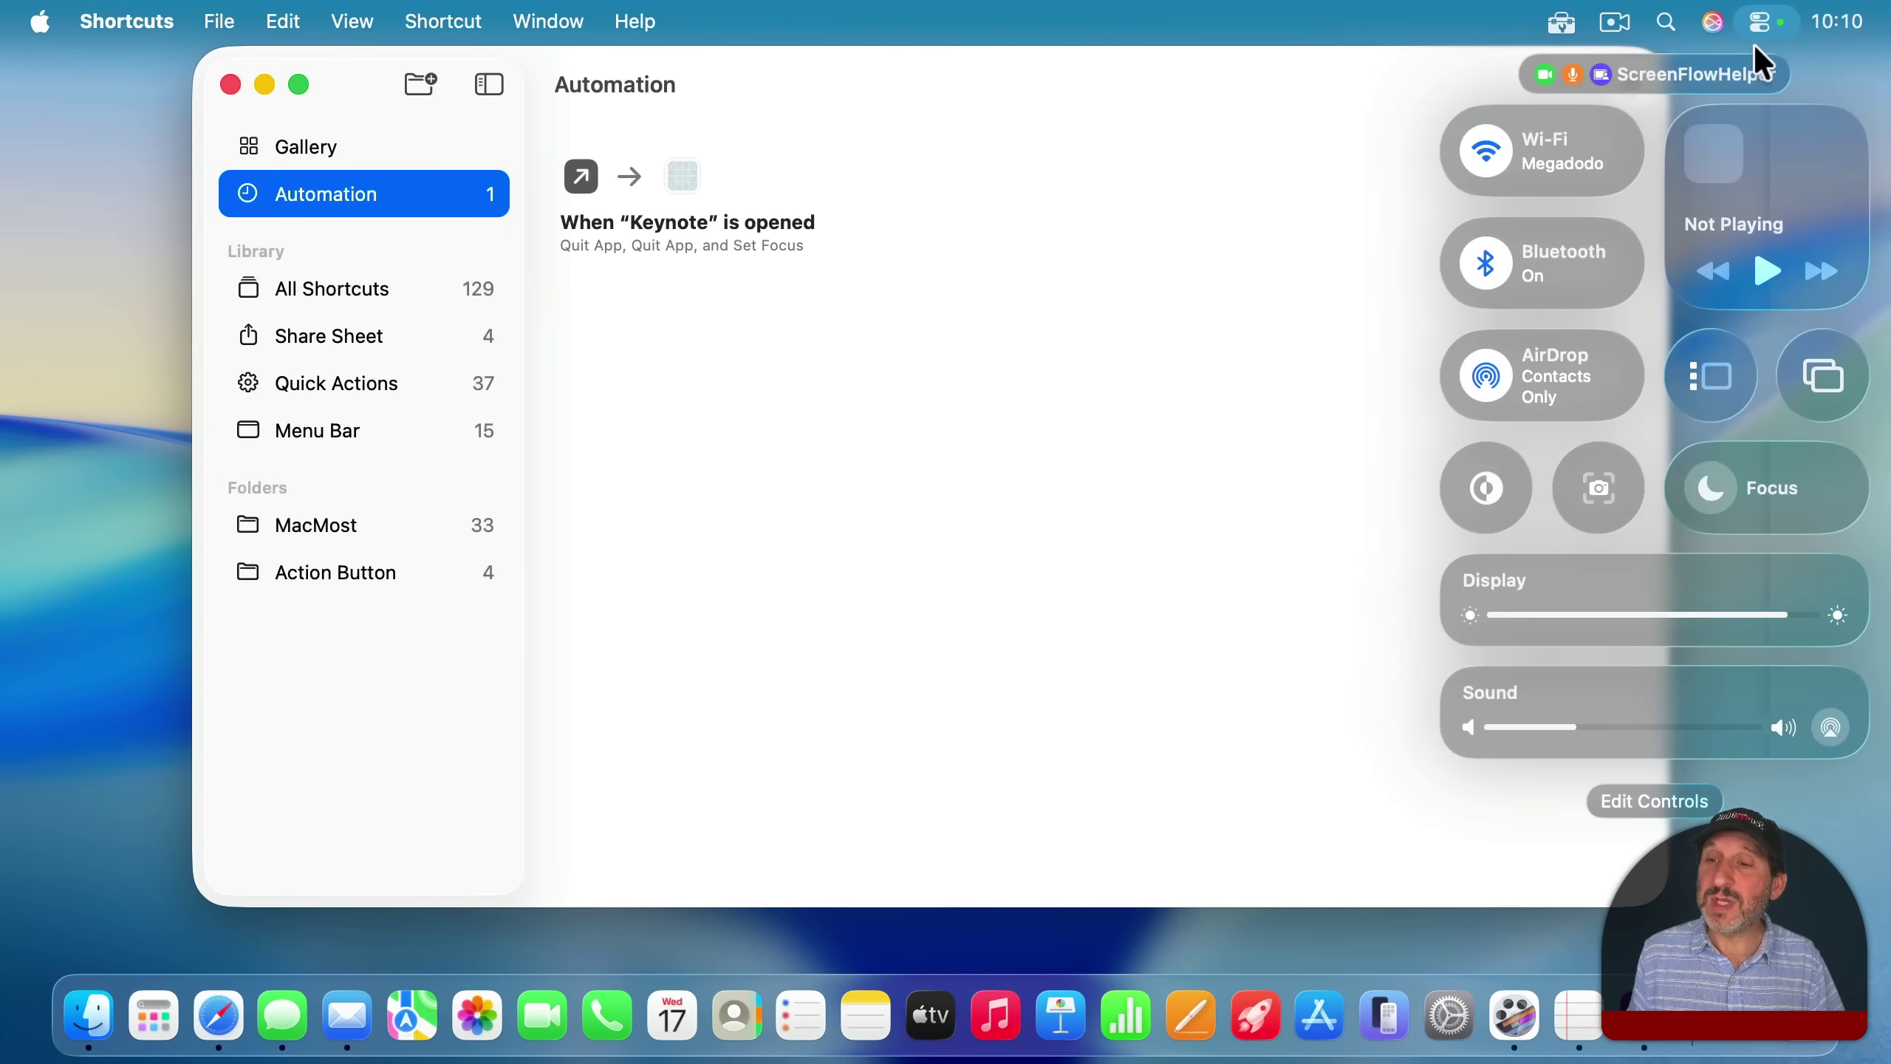
left_click(1030, 316)
Quit Shortcuts, launch Keynote to run the automation with Do Not Disturb until turned off, then check Control Center
key("super+q")
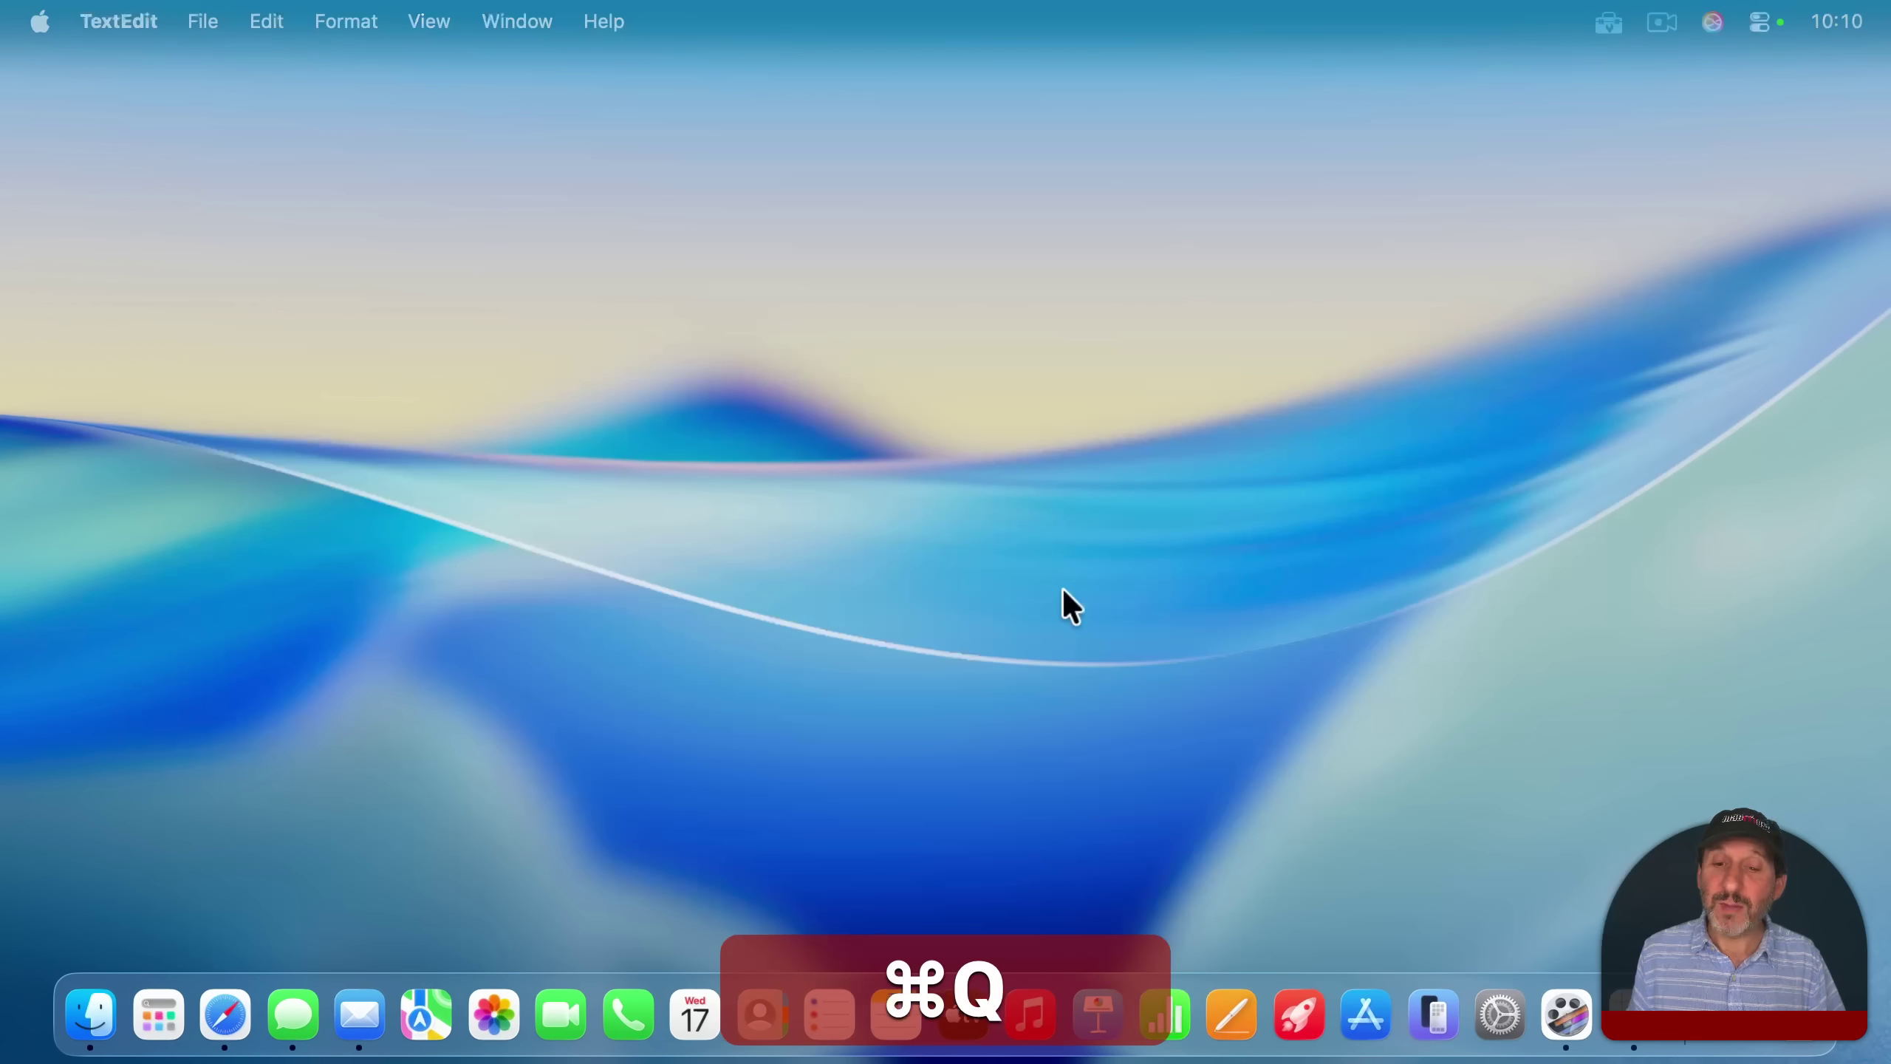
left_click(1095, 998)
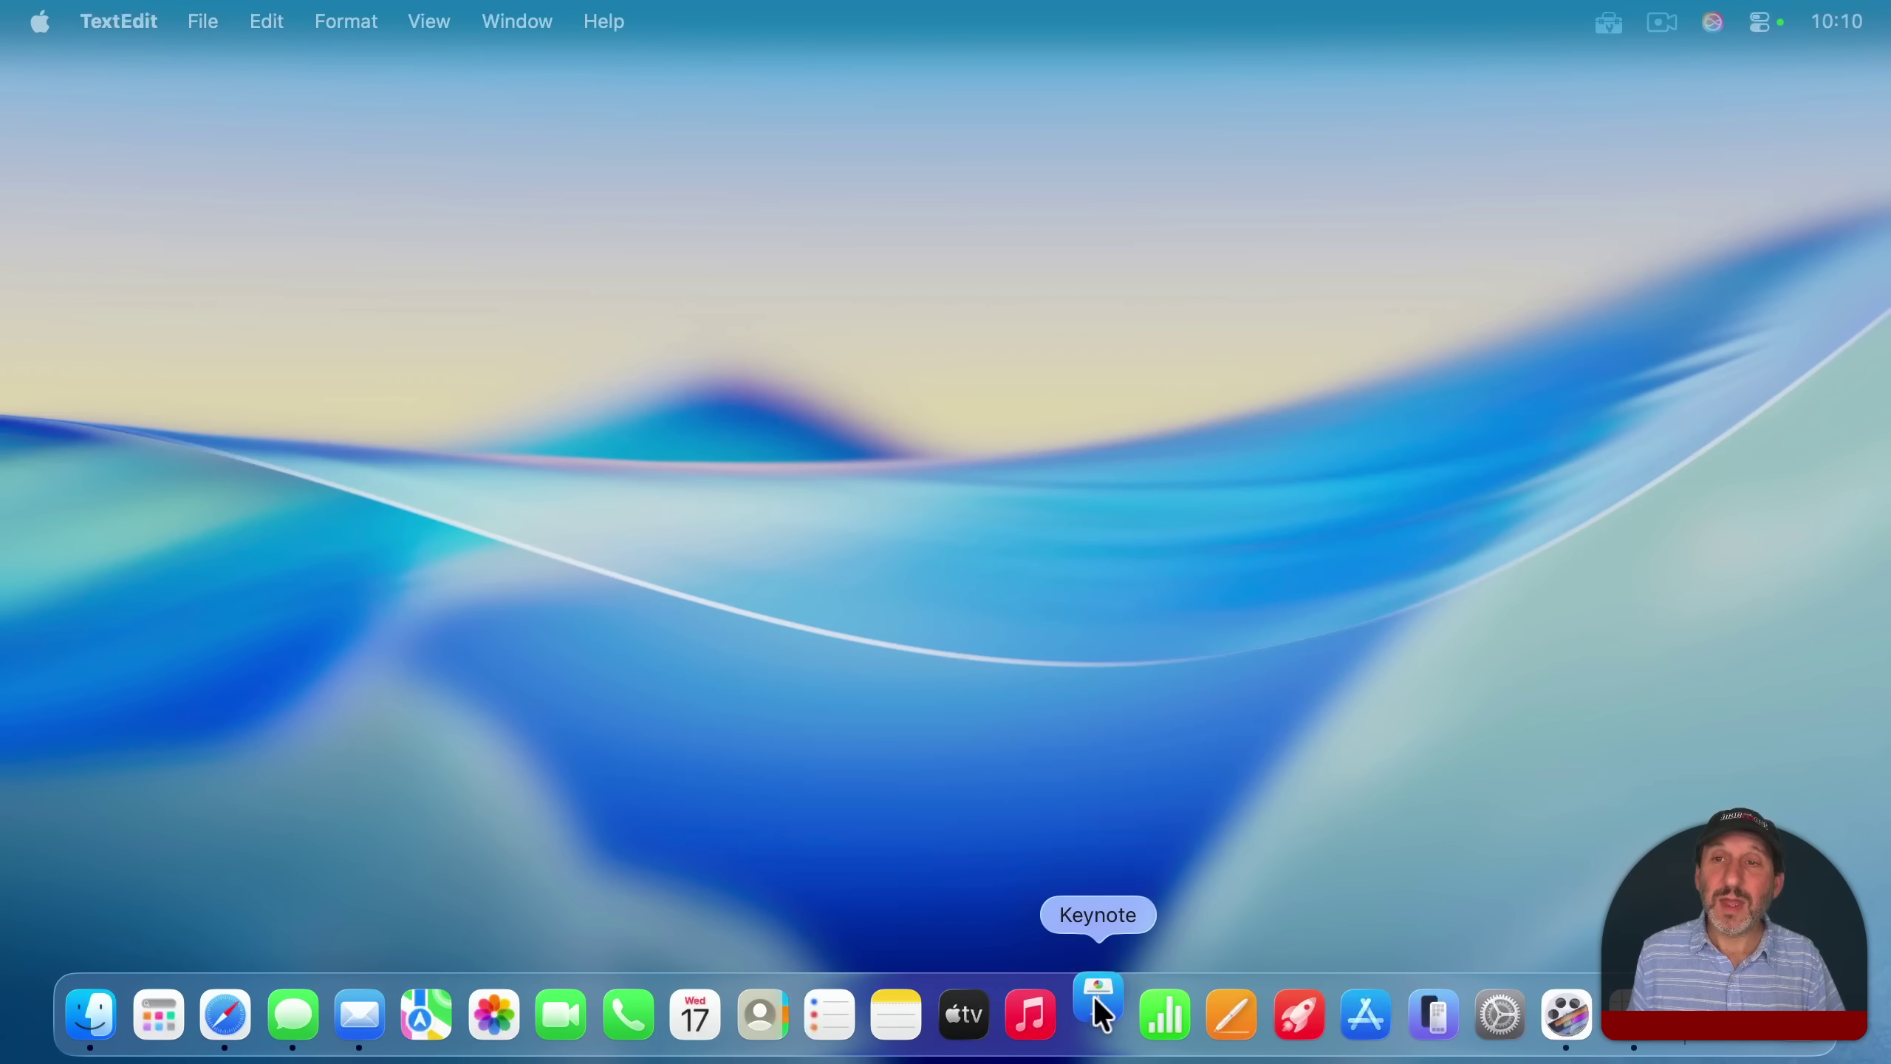
mouse_move(1607, 127)
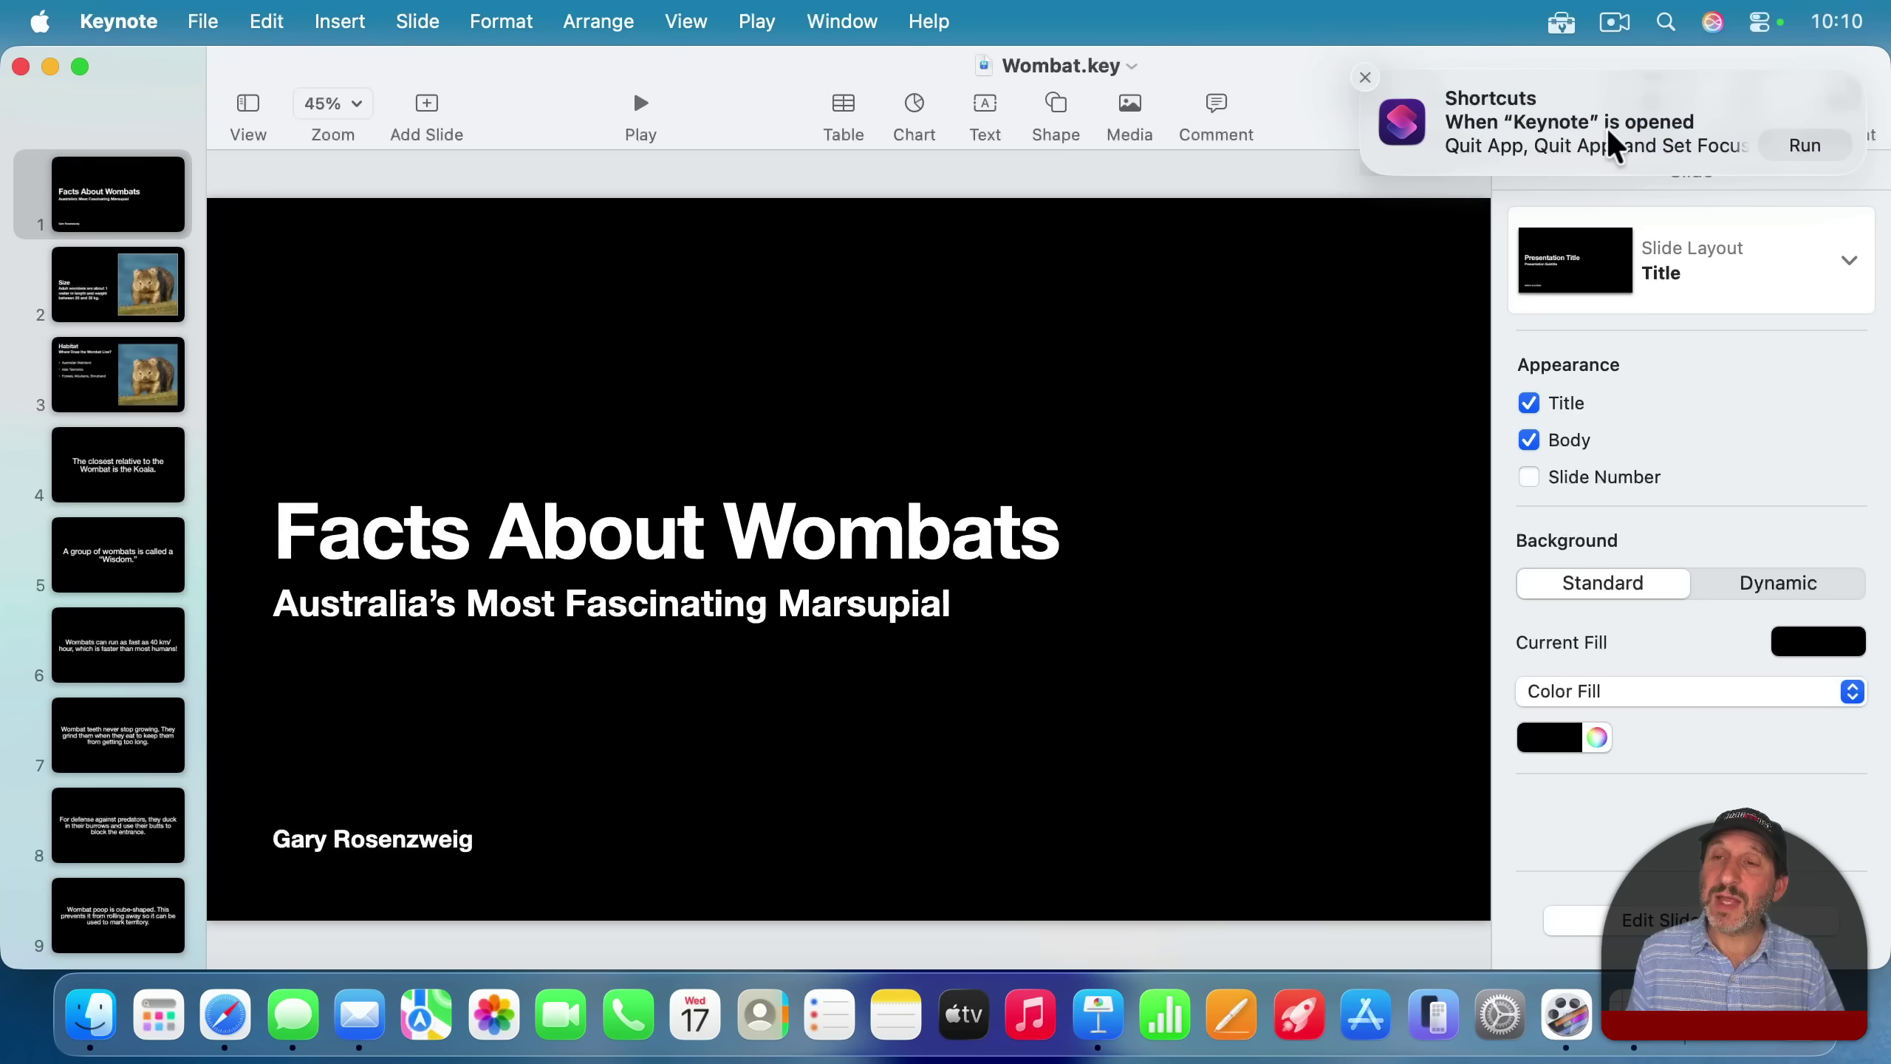
left_click(1804, 146)
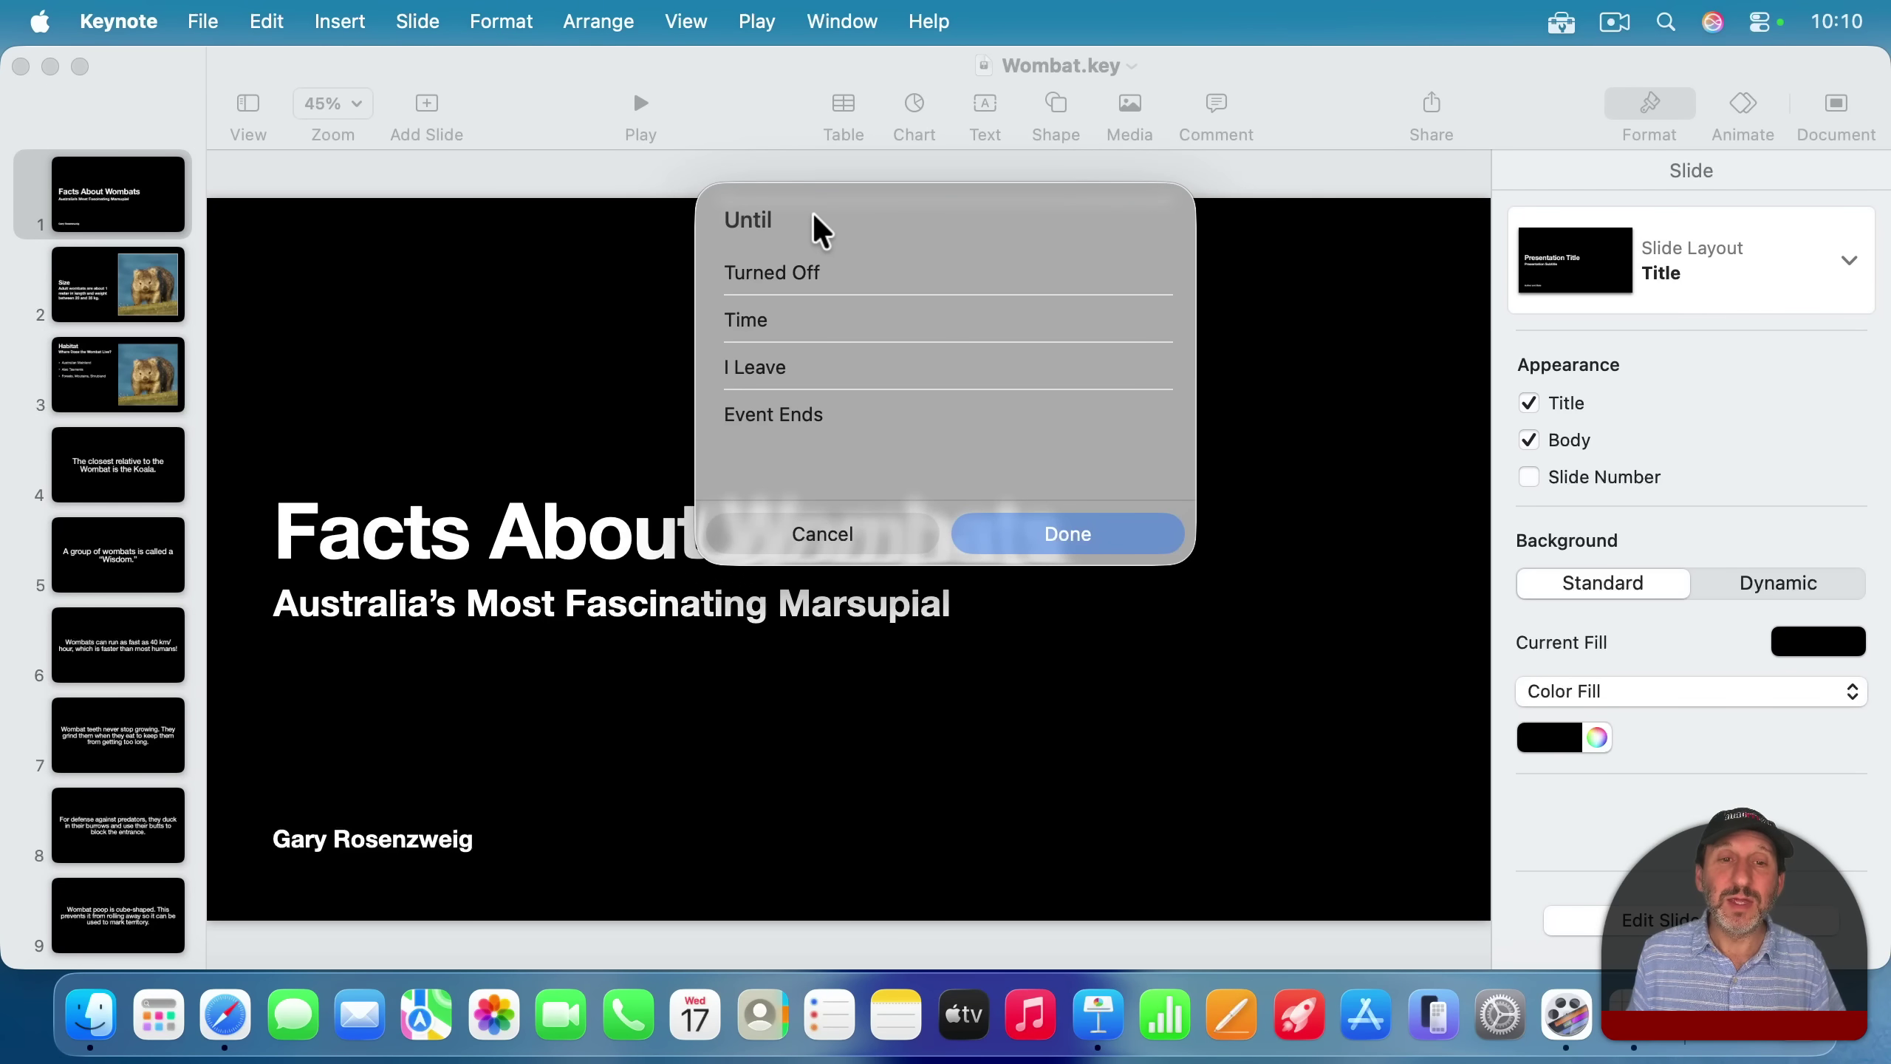
left_click(849, 276)
left_click(1026, 542)
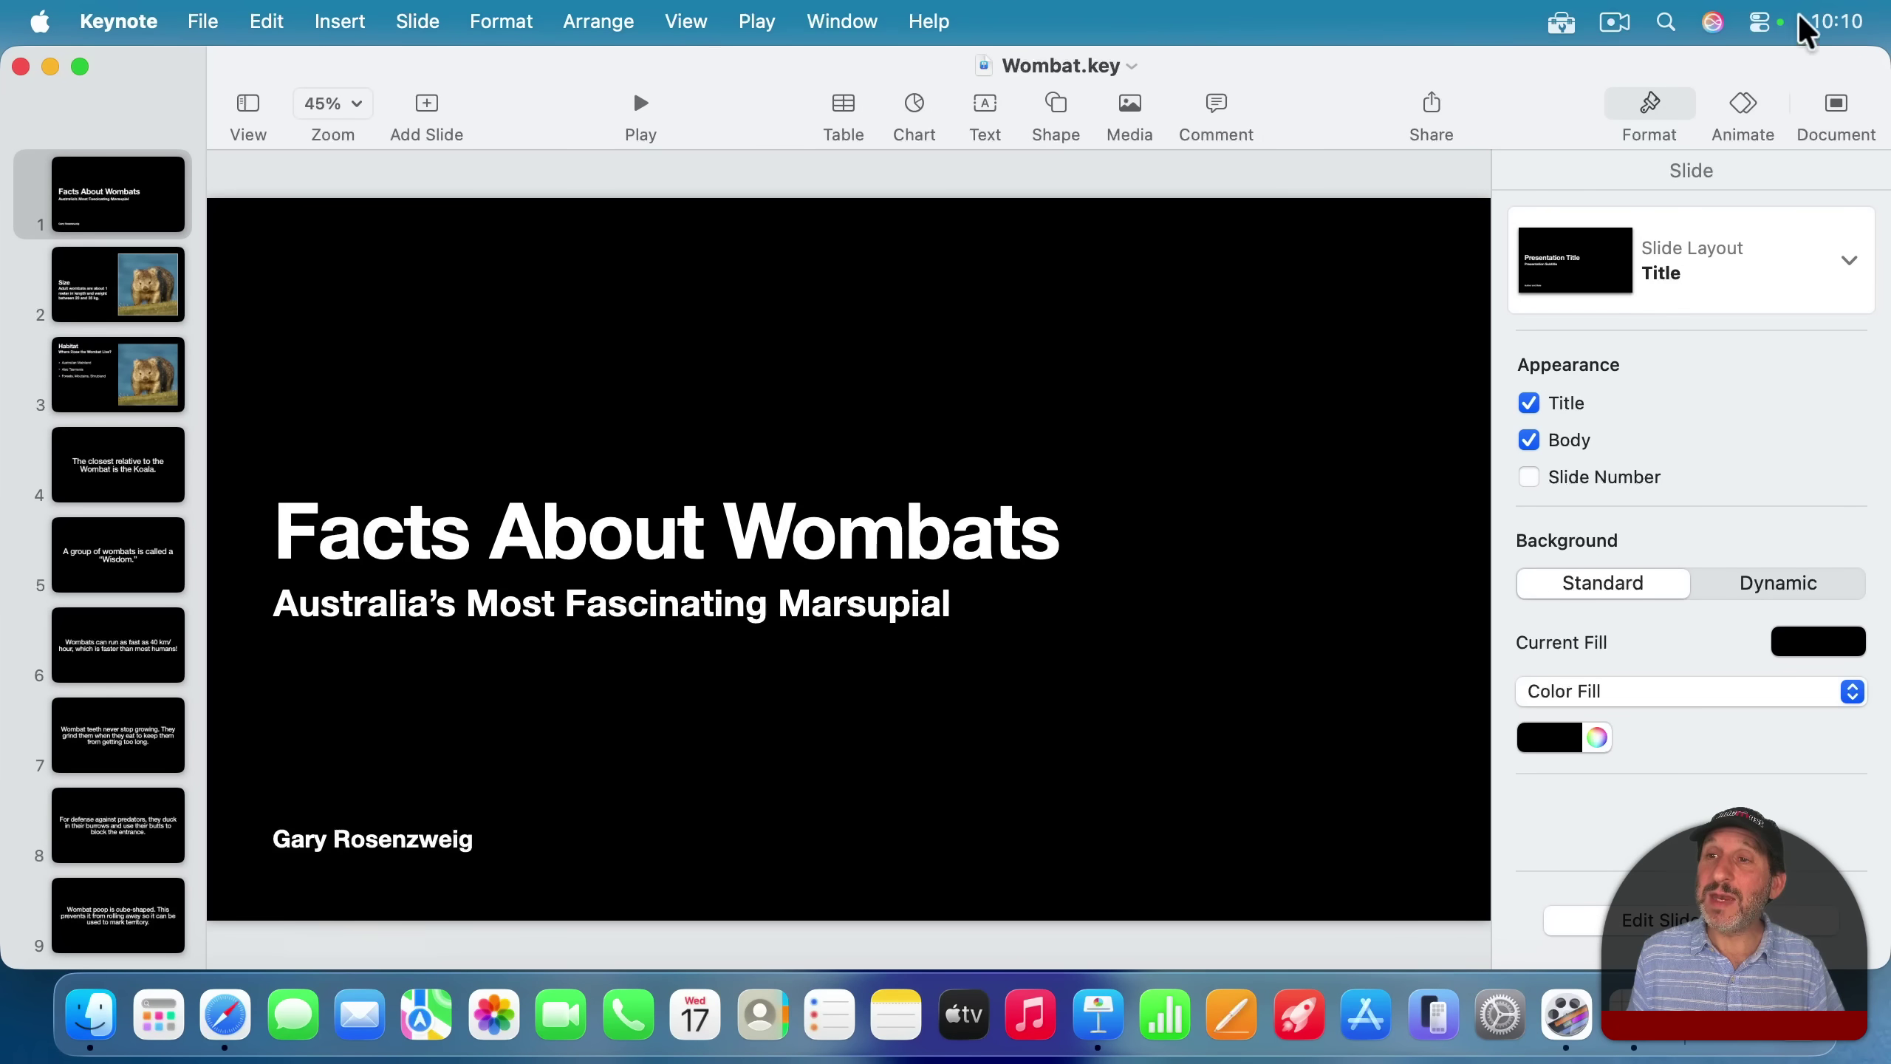
left_click(1764, 15)
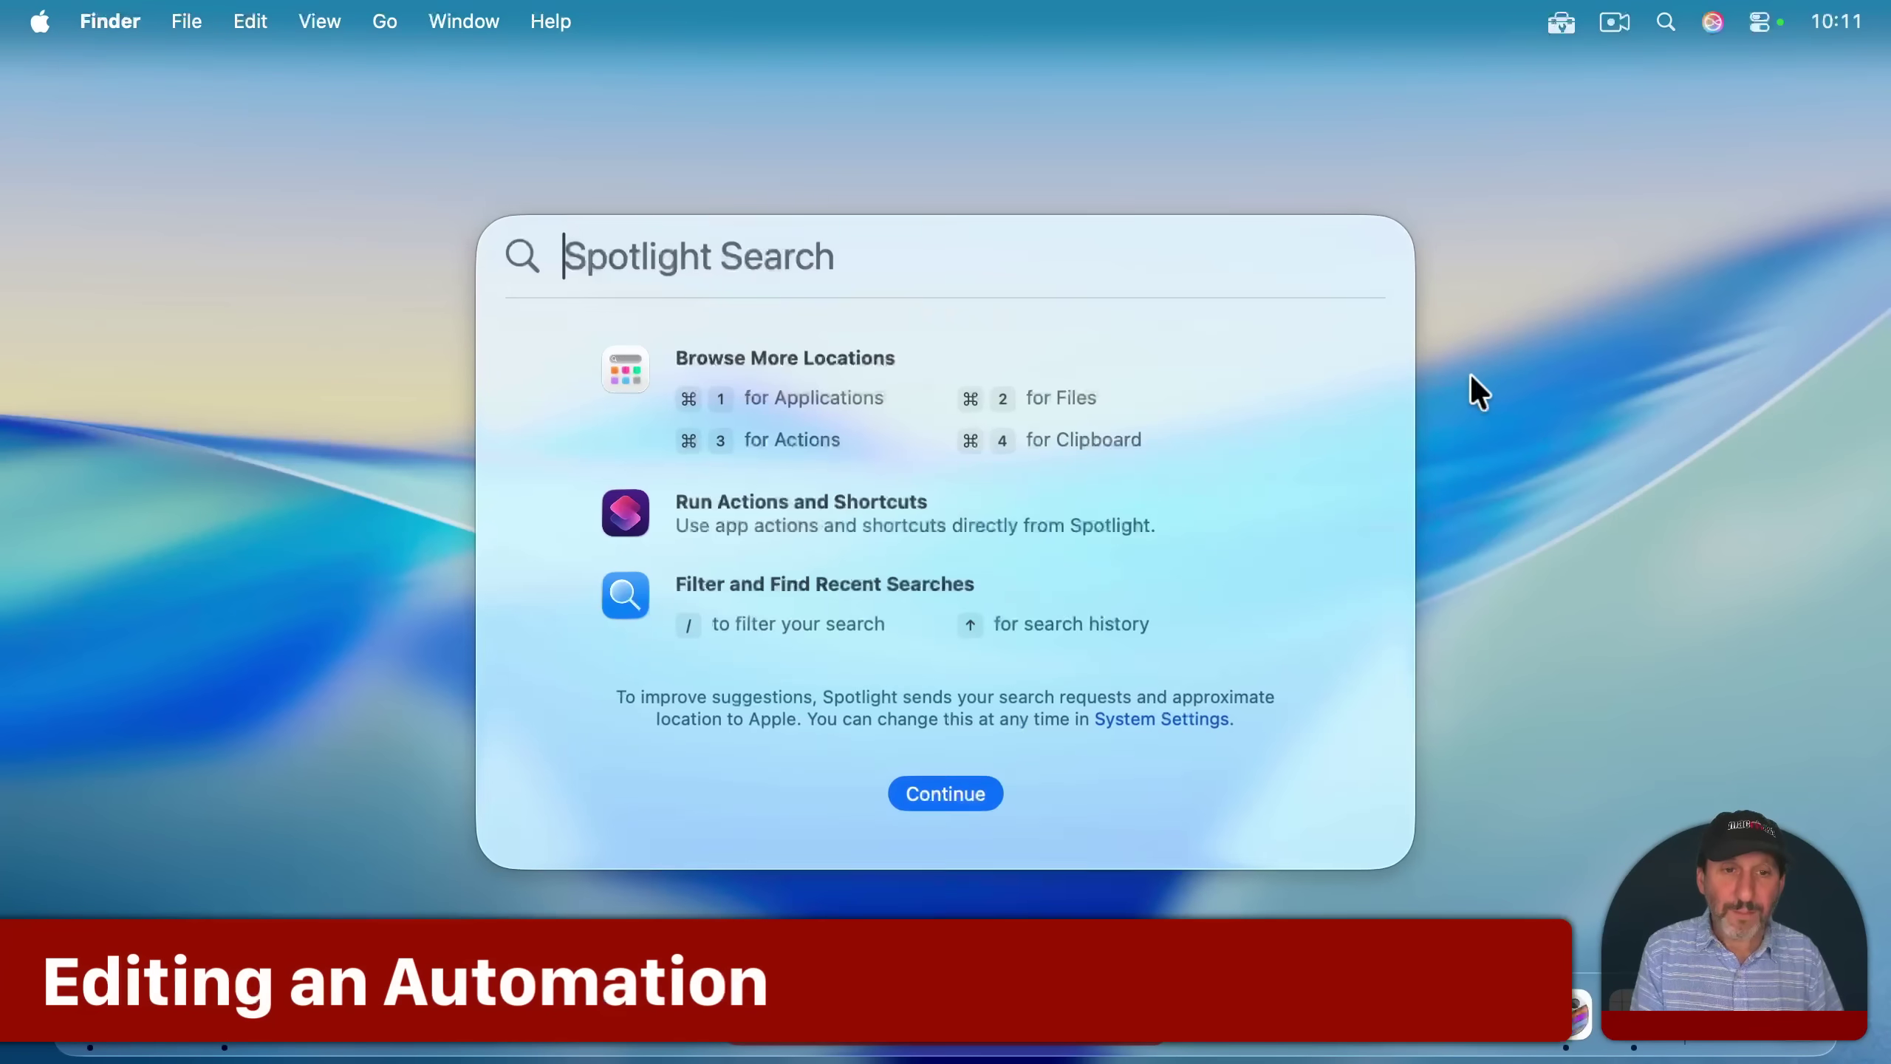
Relaunch Shortcuts via Spotlight and open the Keynote automation's actions for editing
type("shortcuts.app")
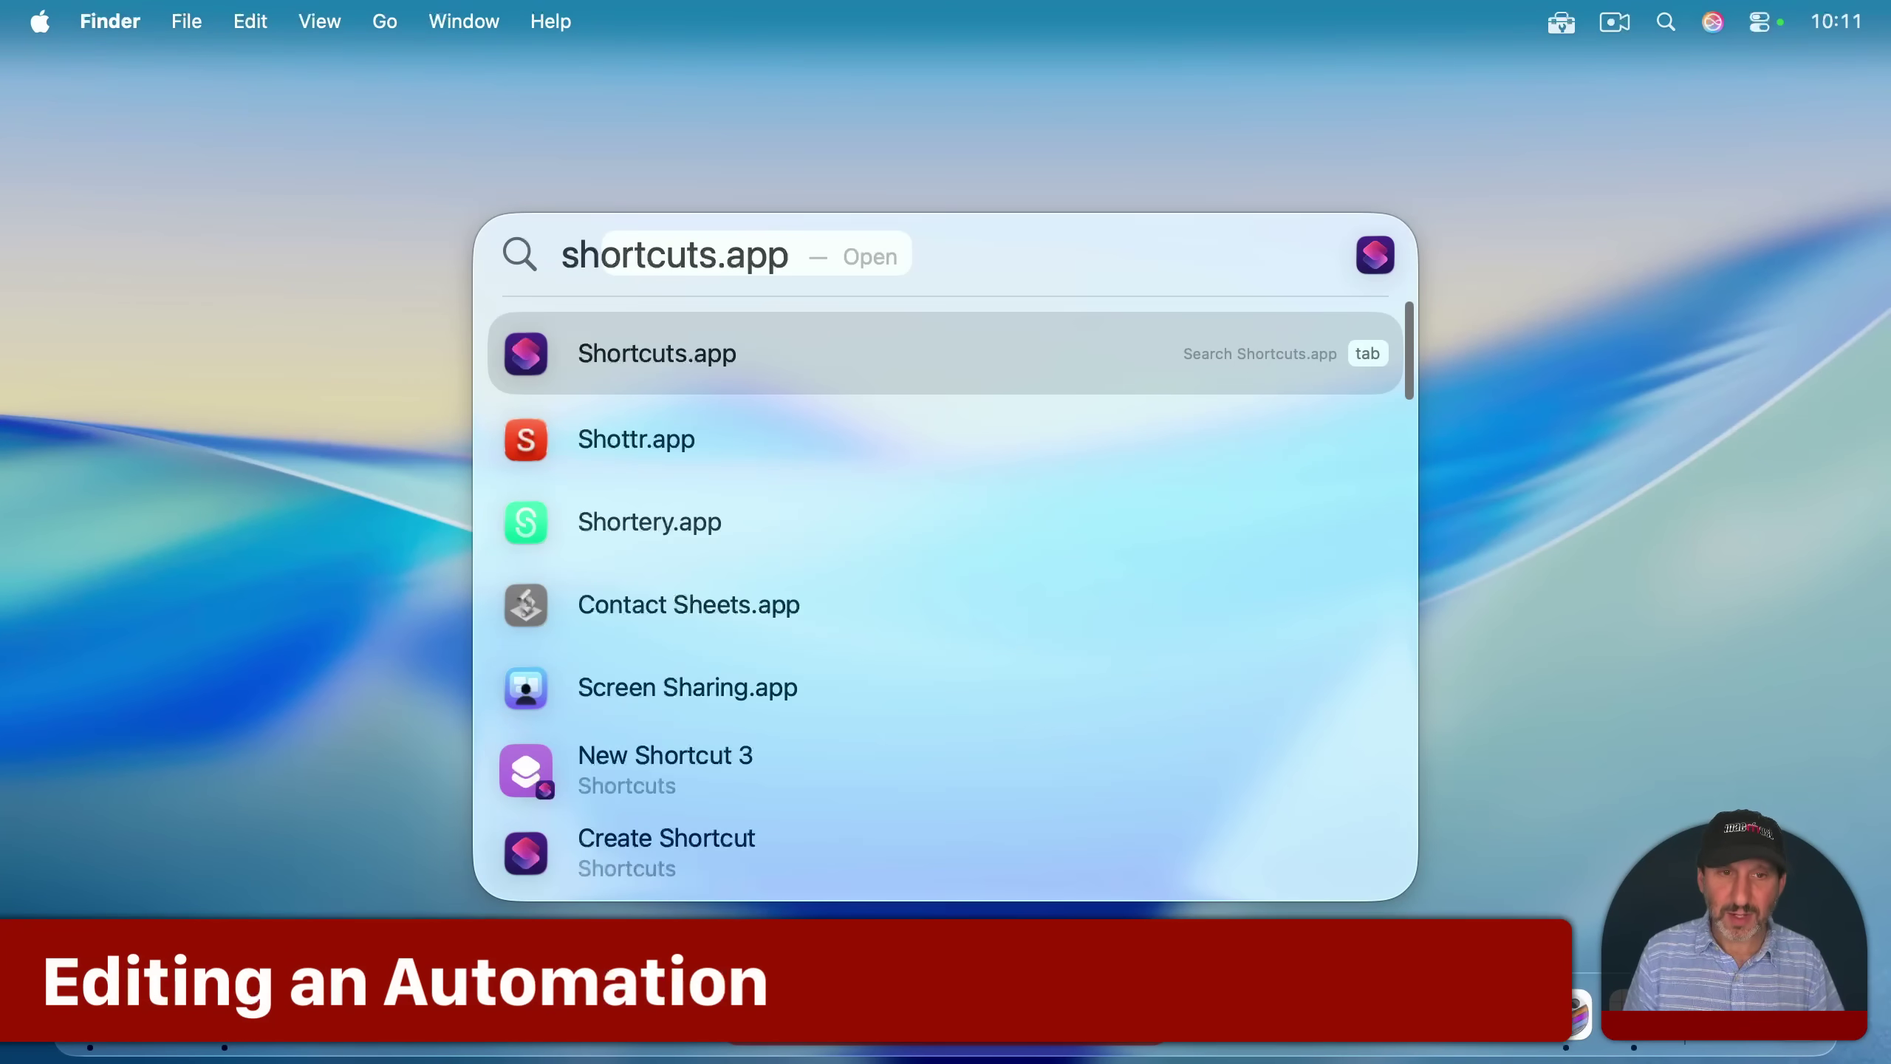
key("Return")
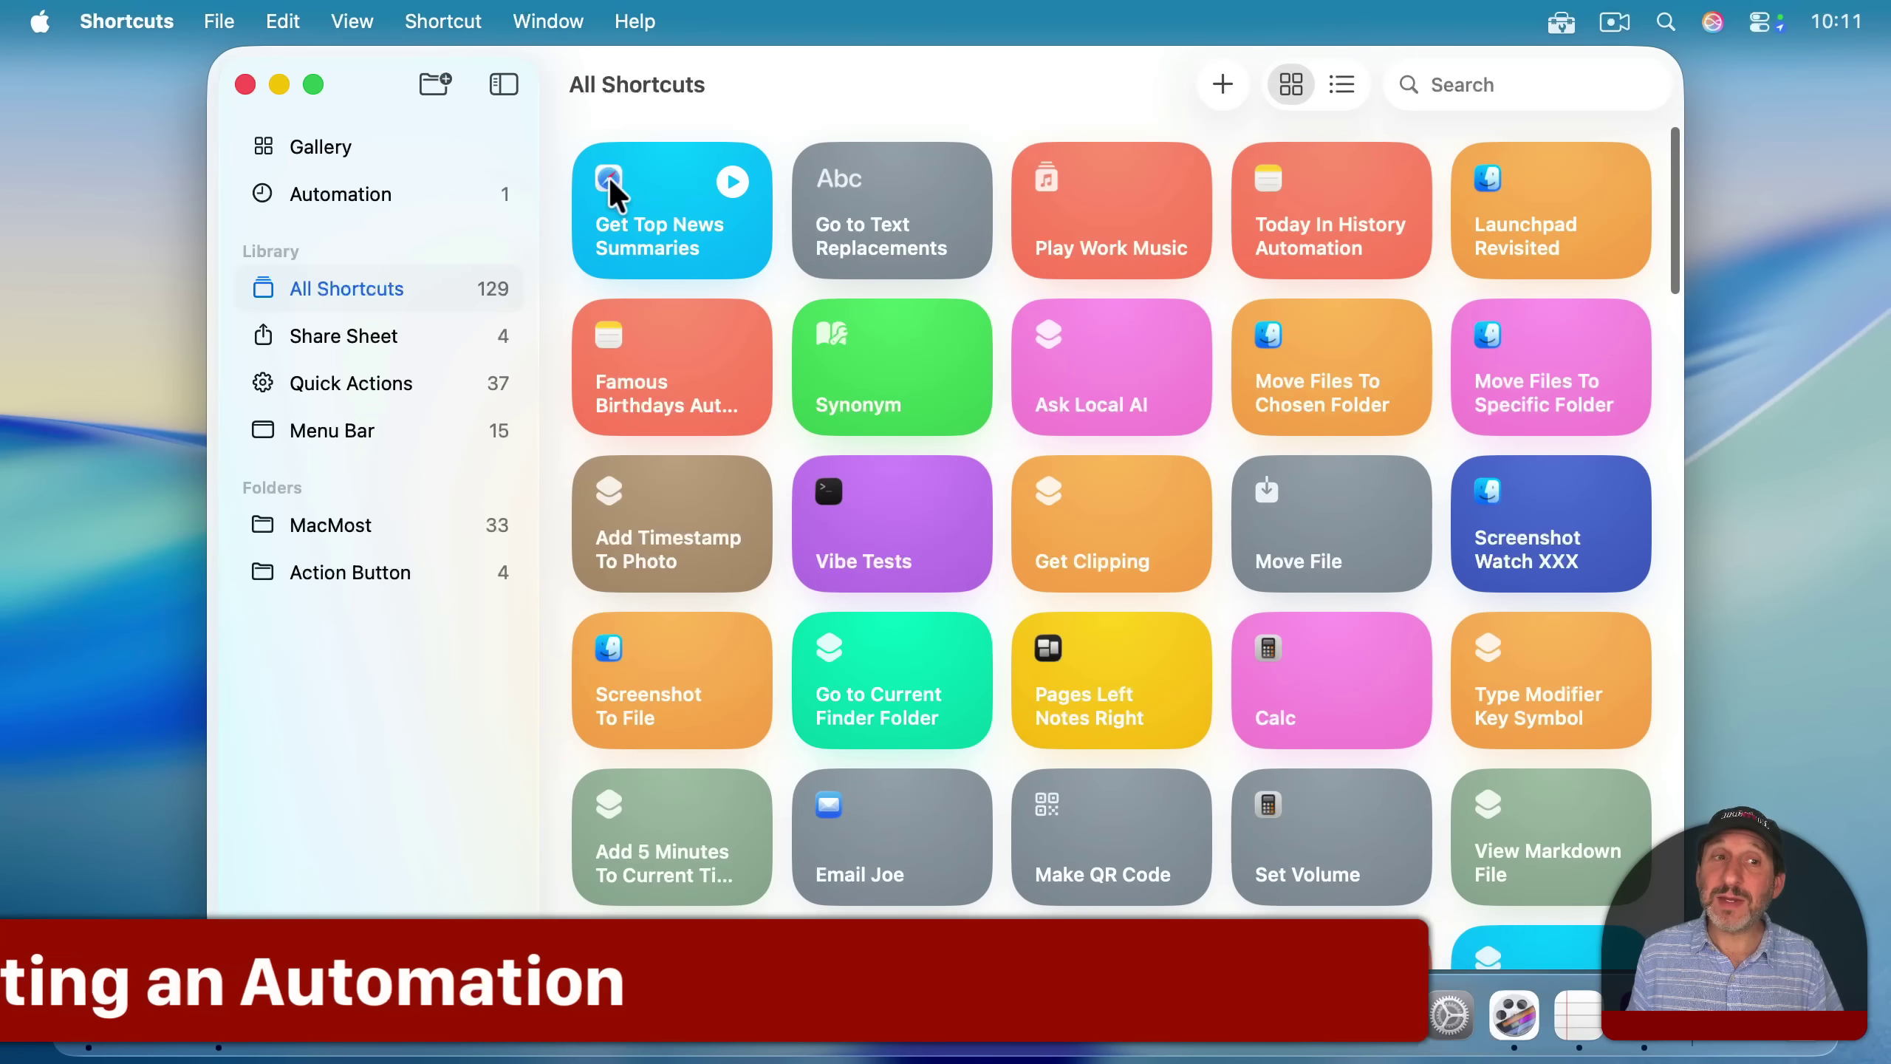
left_click(335, 214)
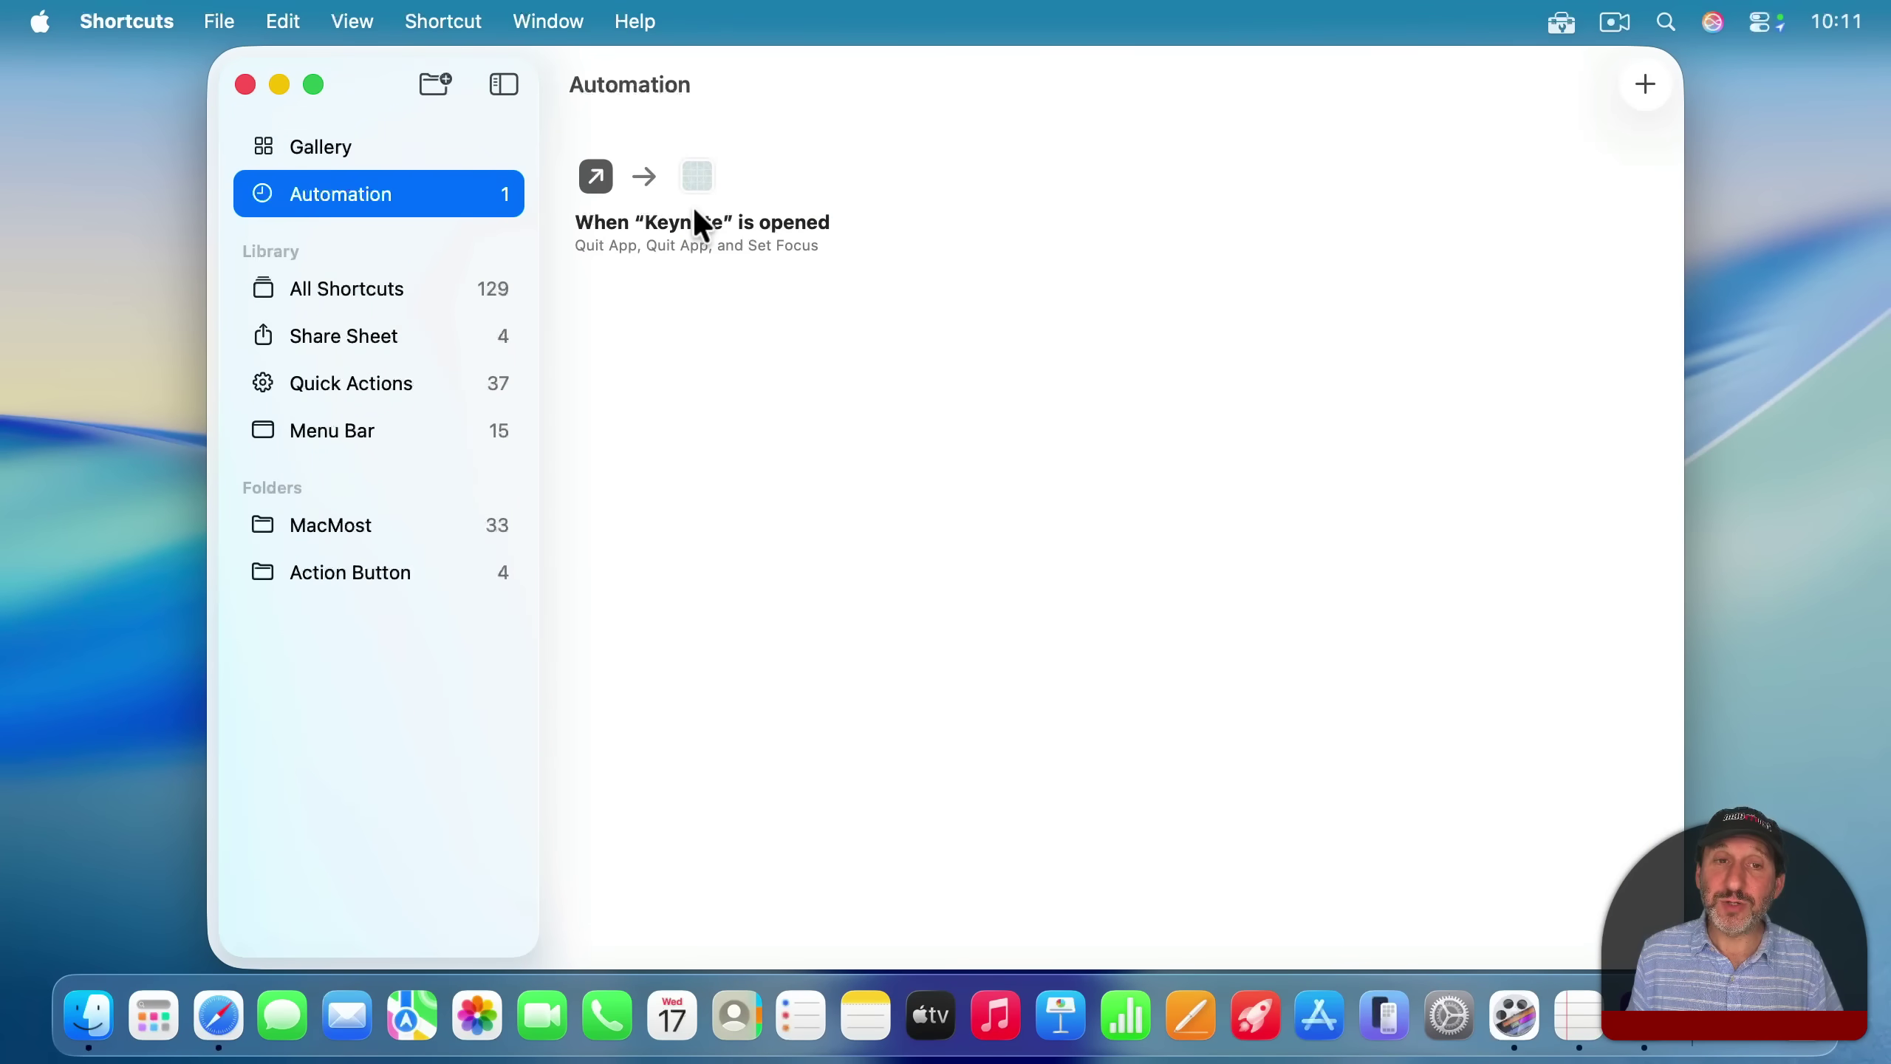
left_click(705, 230)
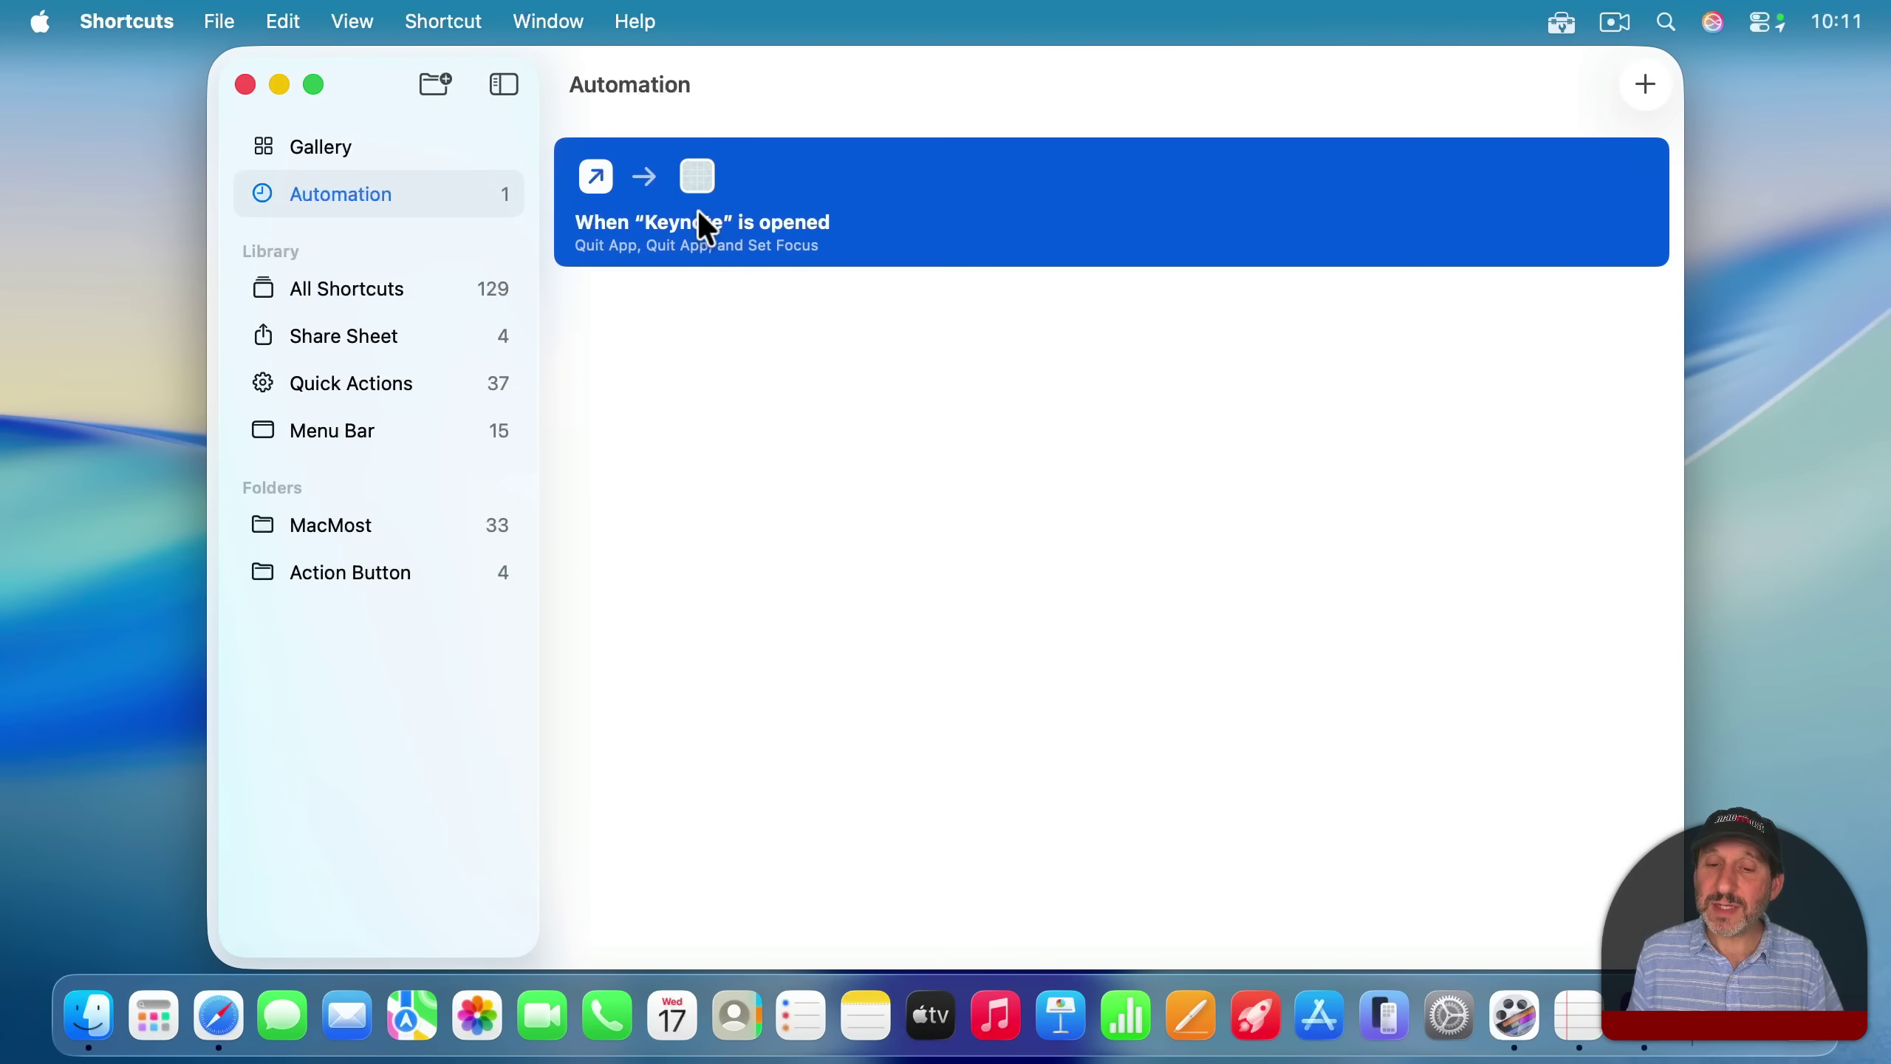
double_click(700, 215)
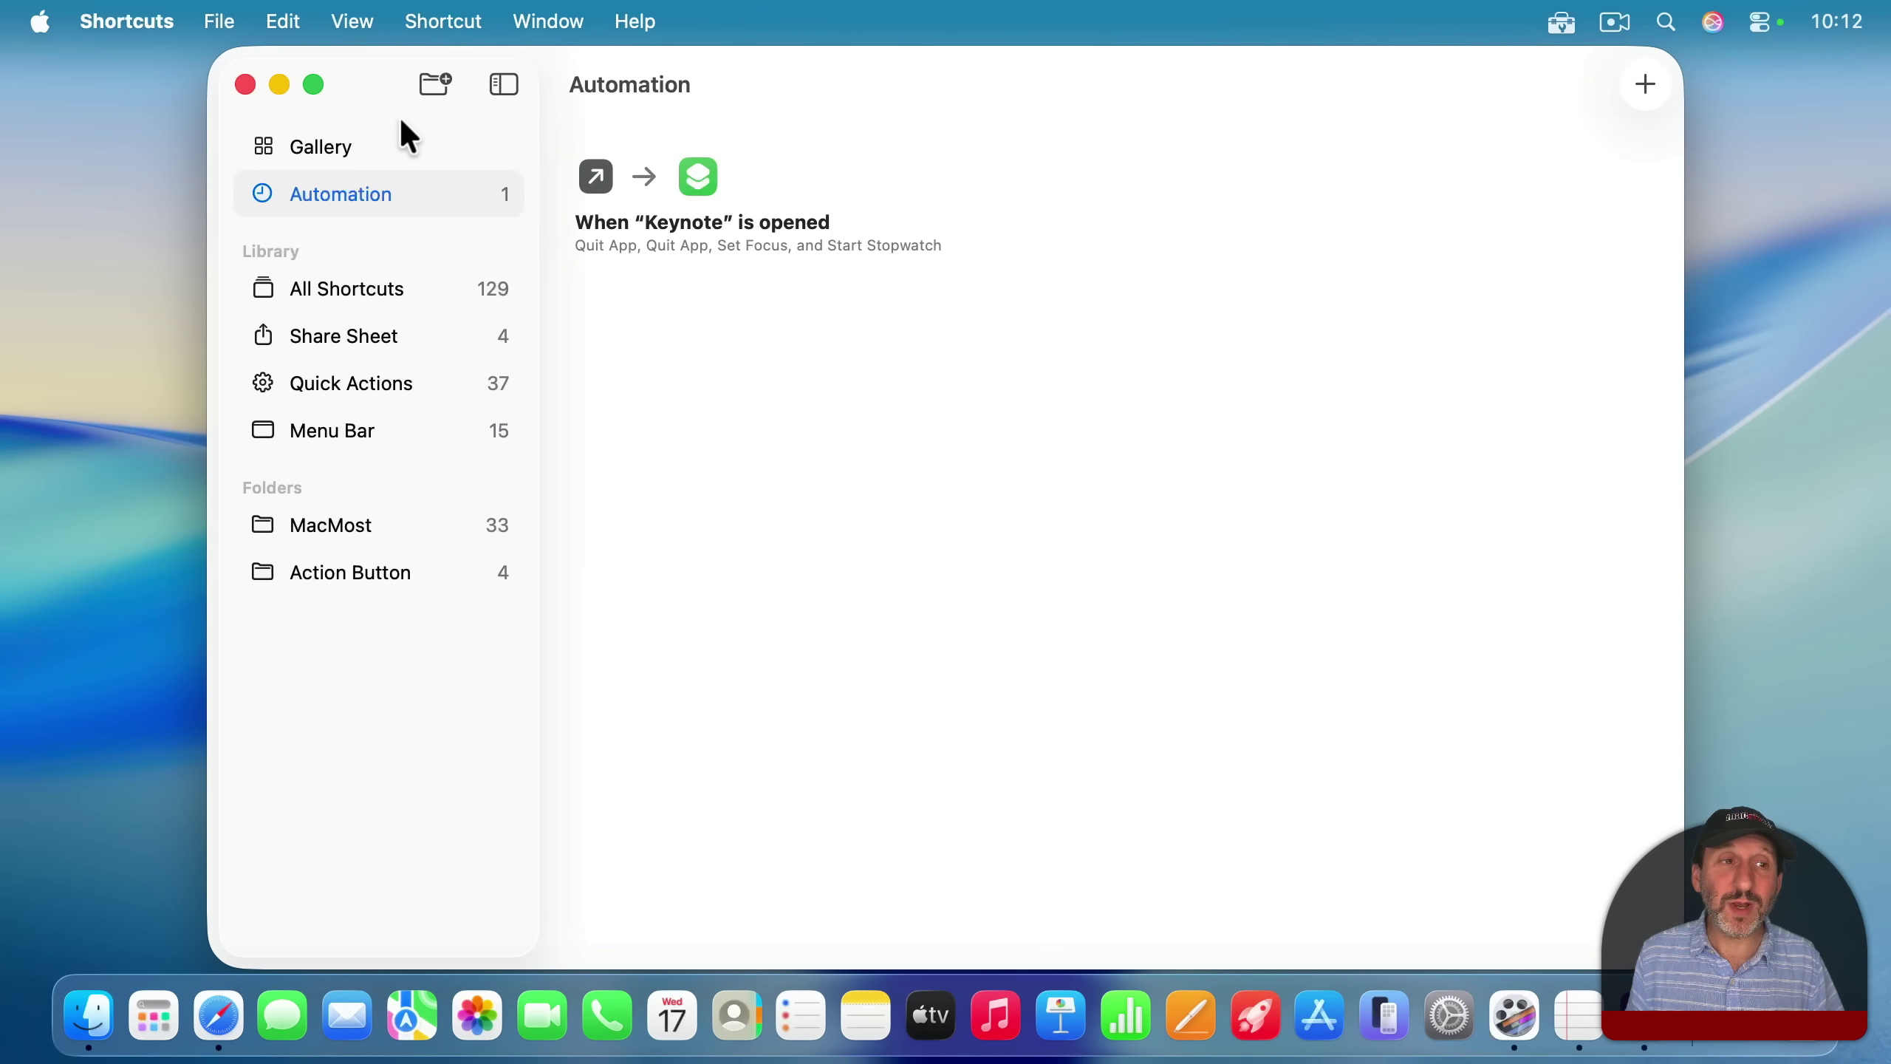
left_click(705, 224)
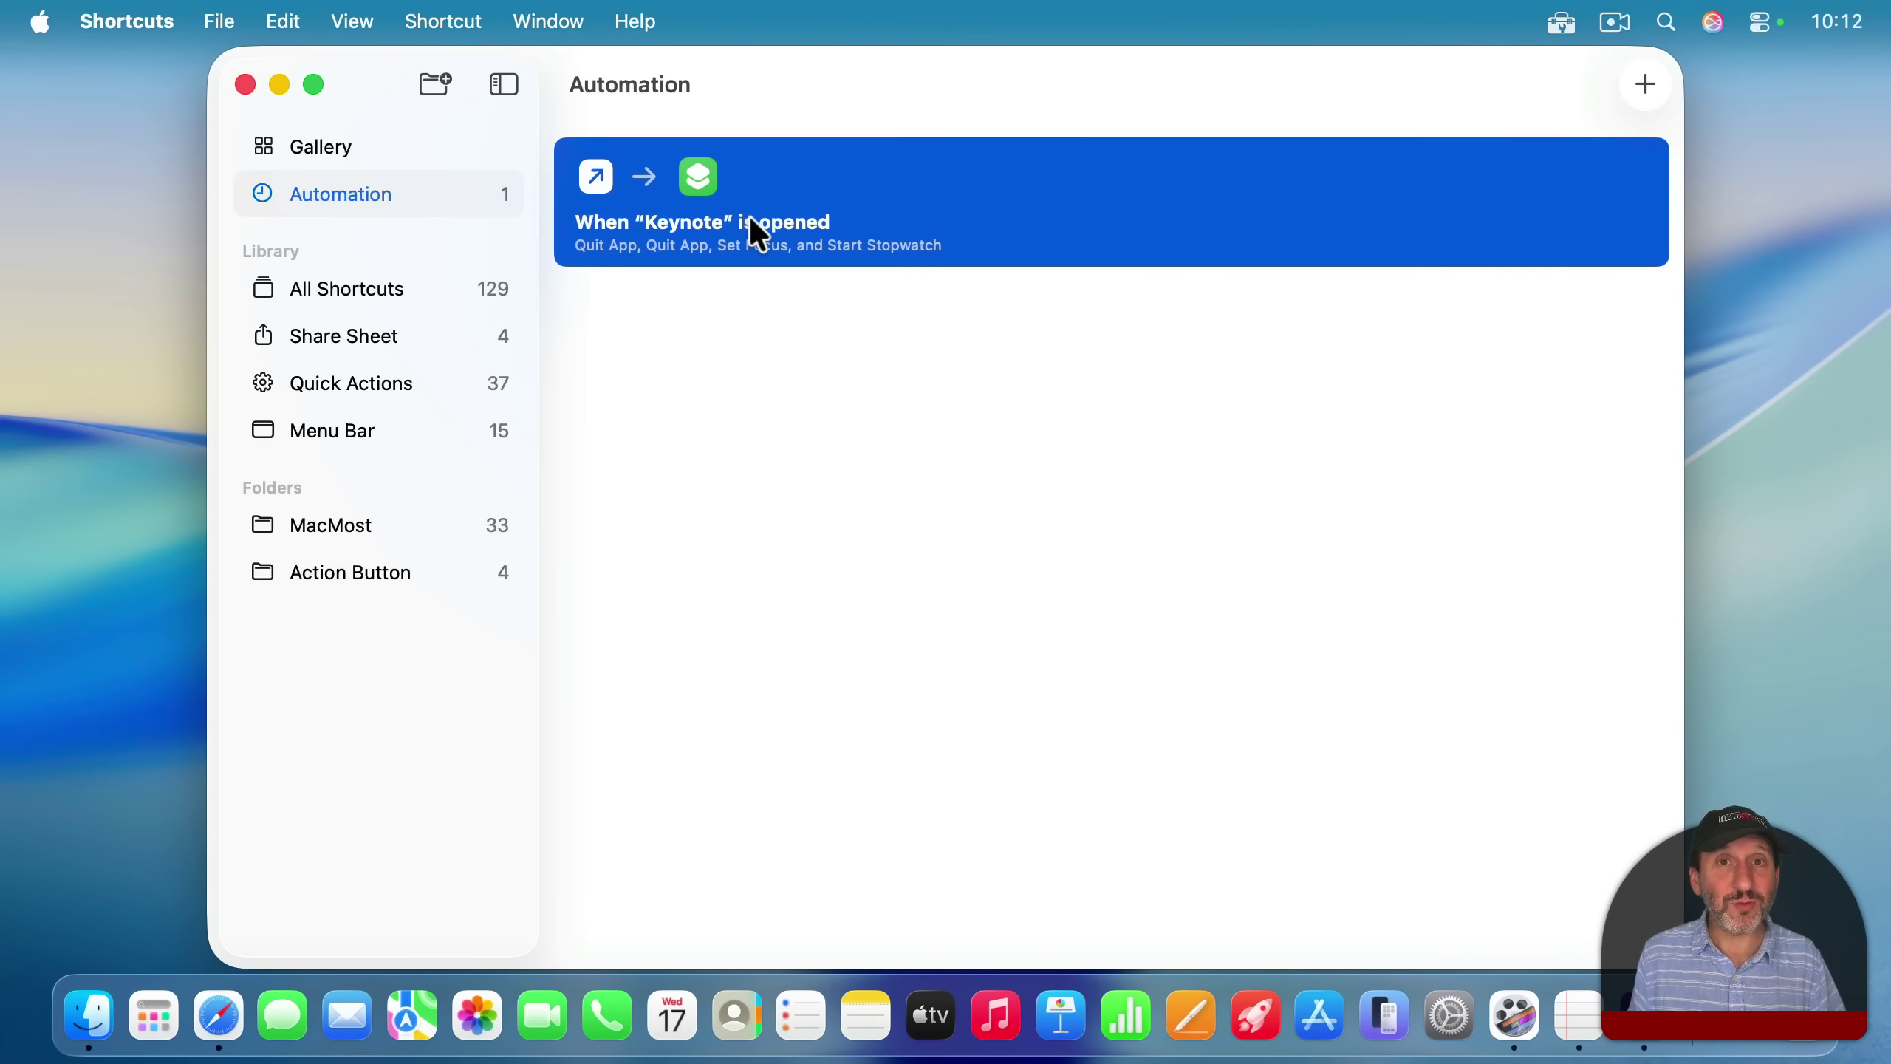
right_click(758, 236)
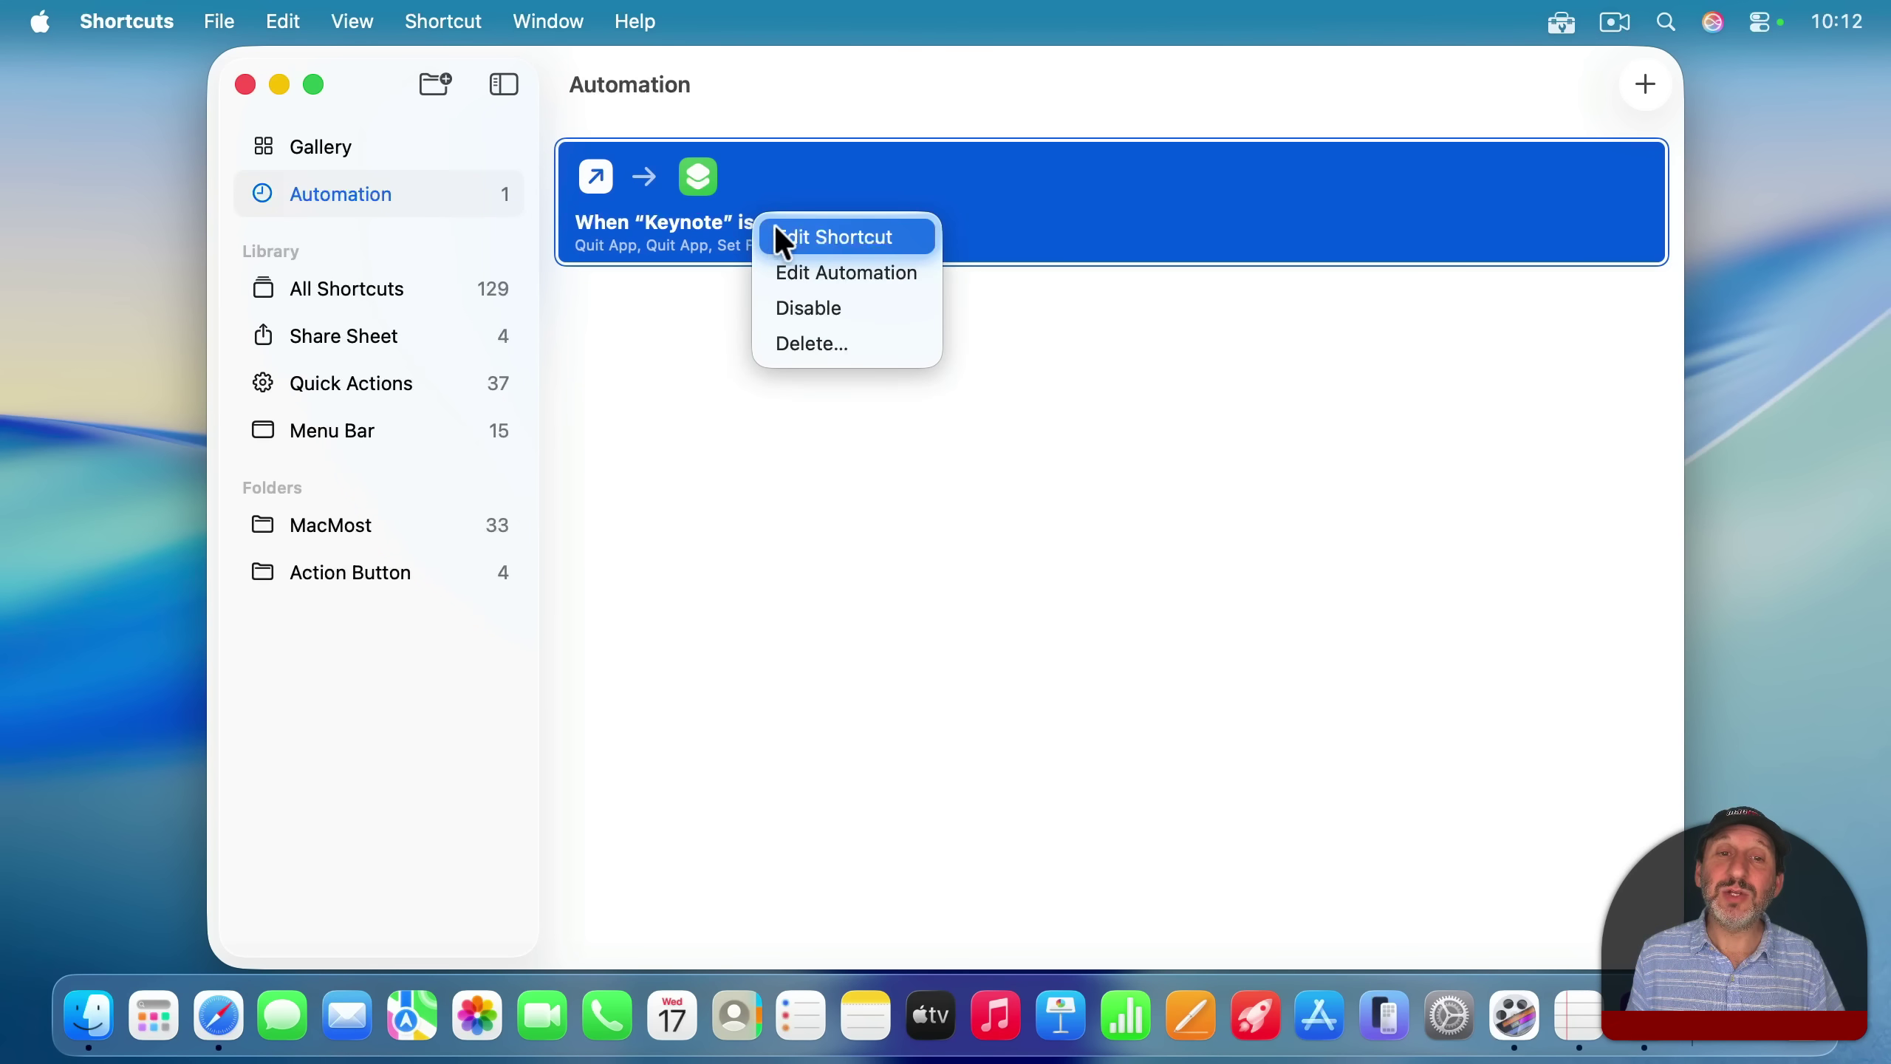
left_click(803, 271)
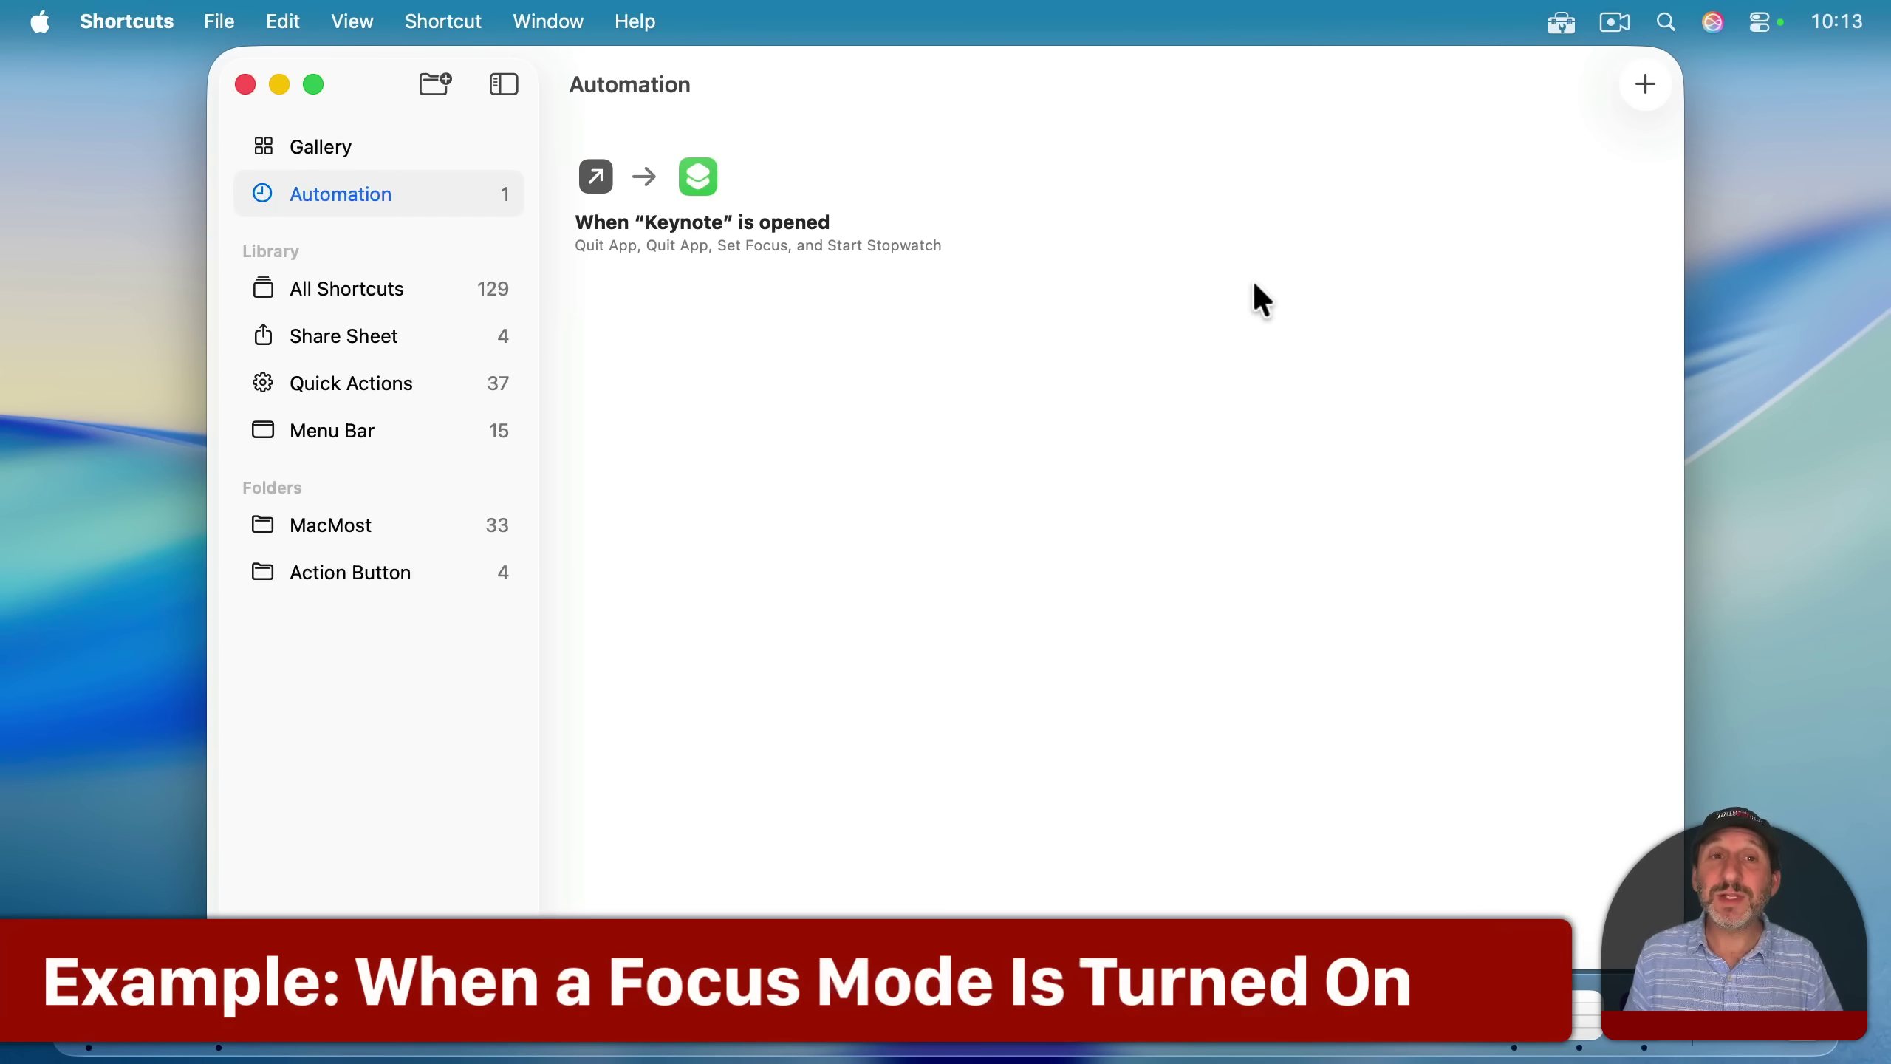
Create an automation triggered by the Studying Focus that runs immediately, starting with Set Volume
left_click(1645, 84)
scroll(783, 708, "down", 15)
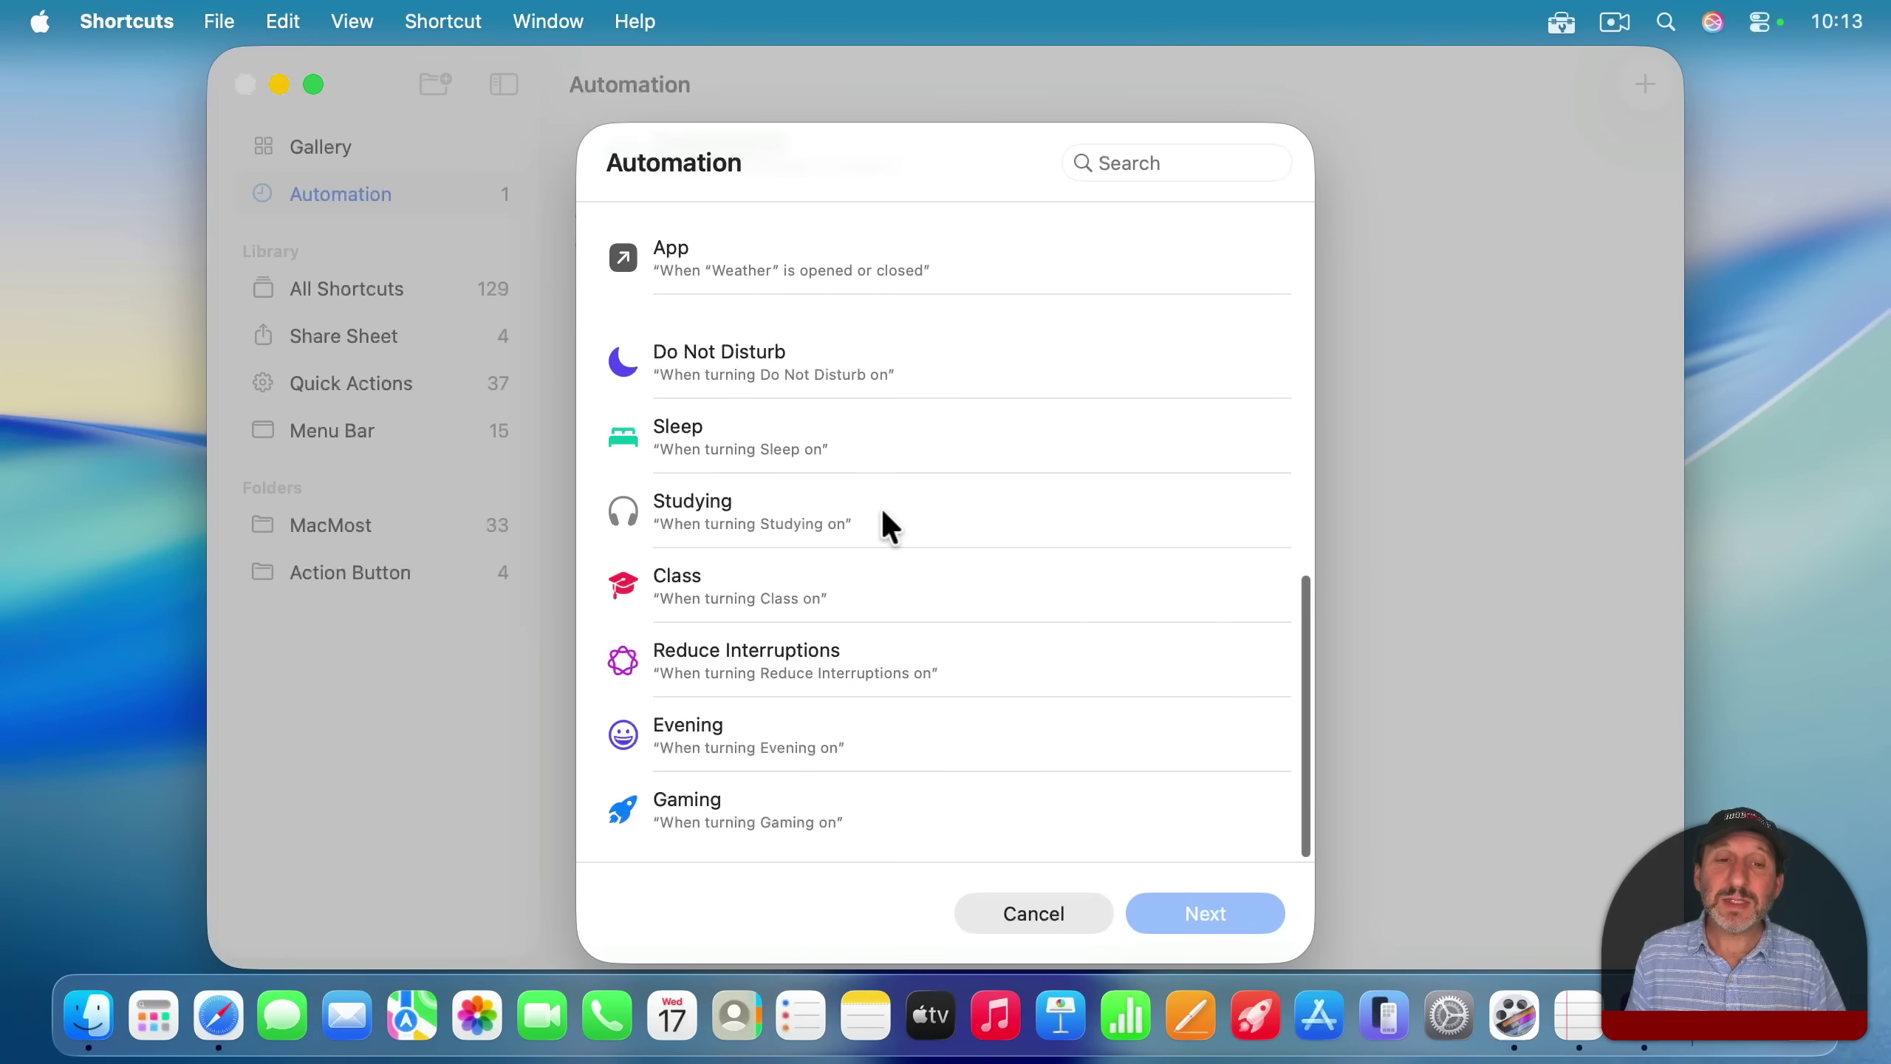
left_click(705, 517)
left_click(1175, 909)
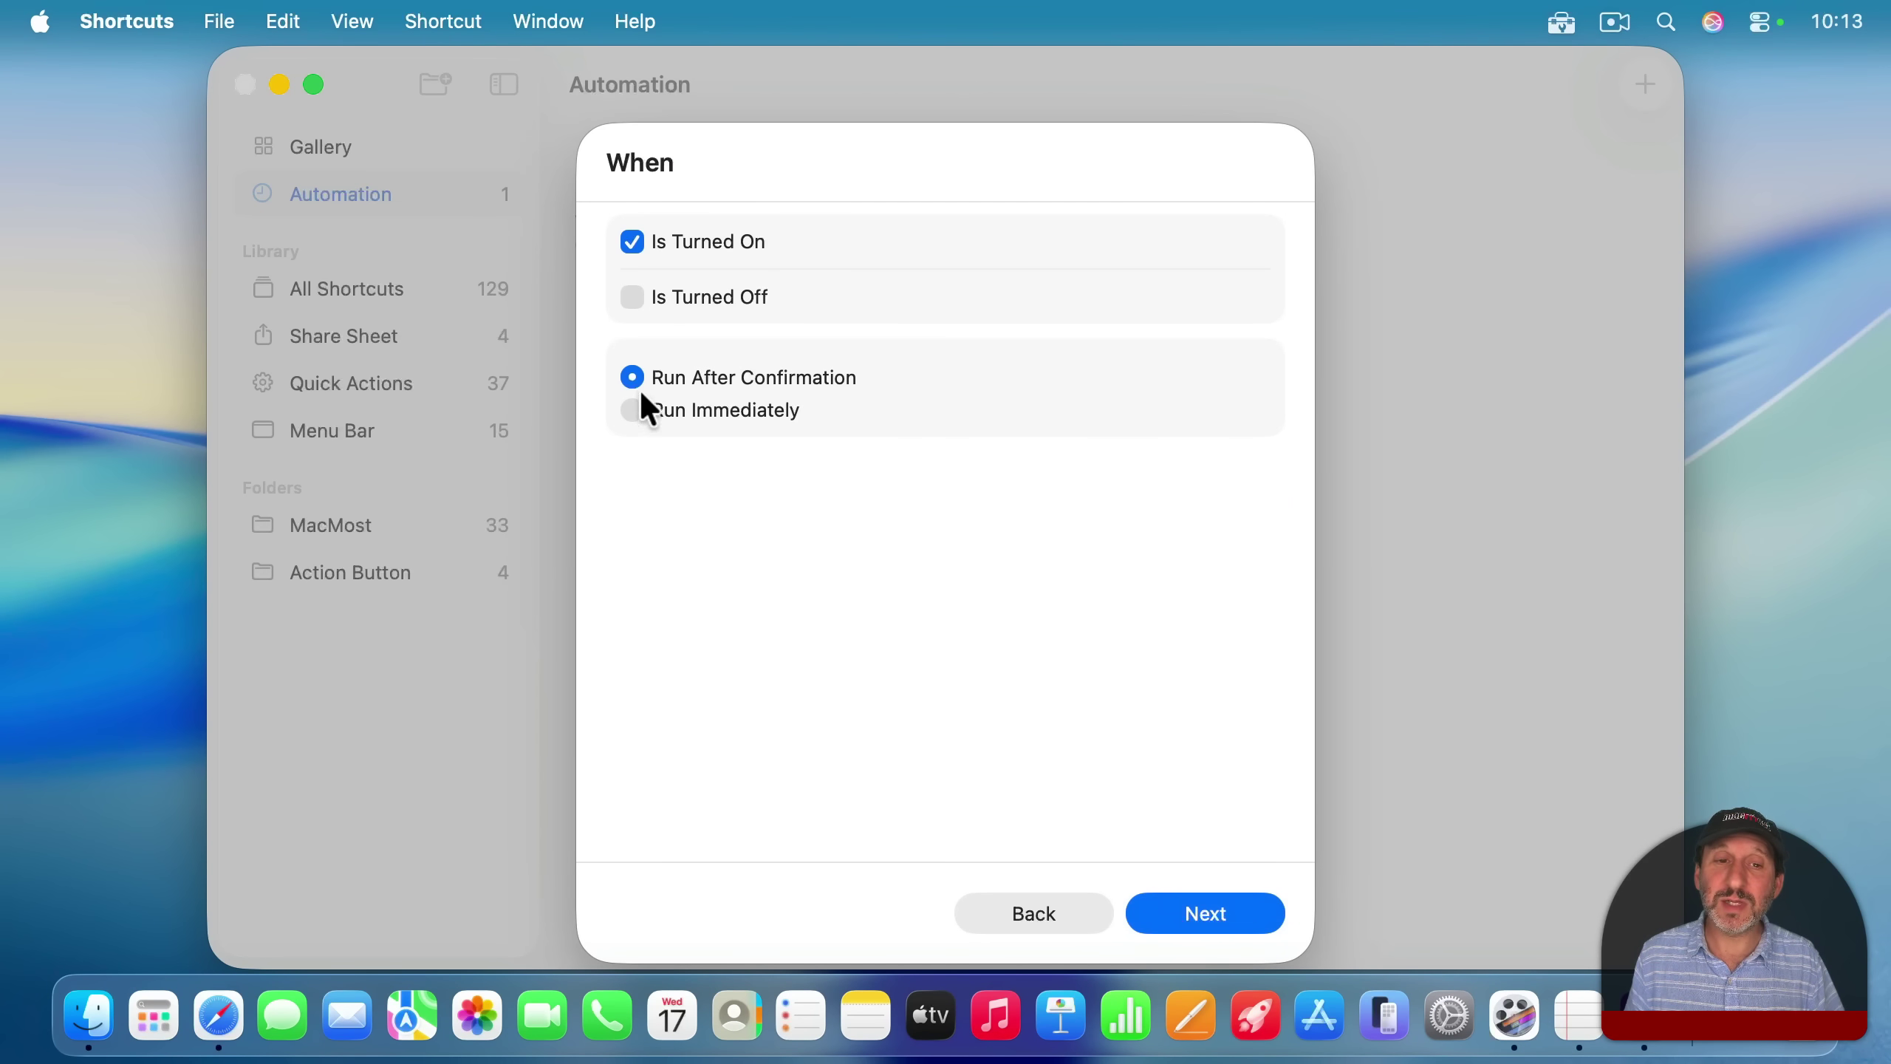
left_click(633, 410)
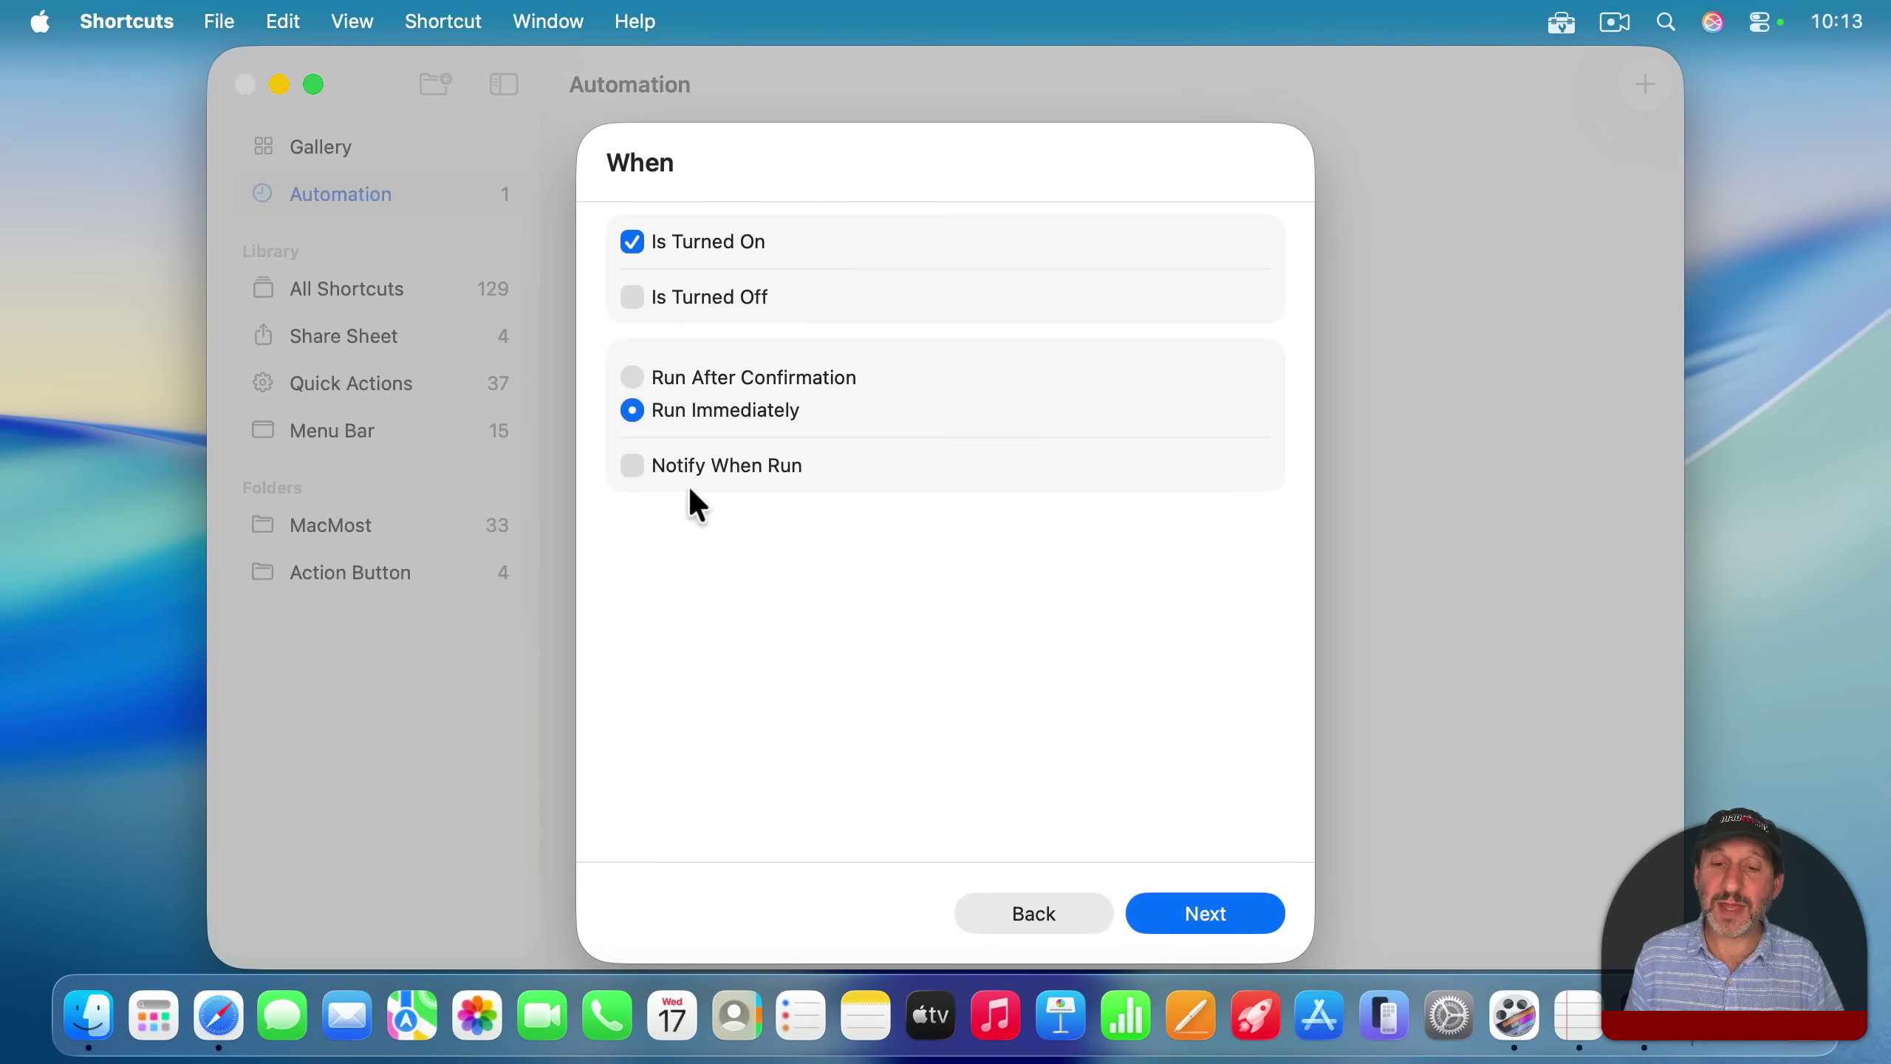
key("Return")
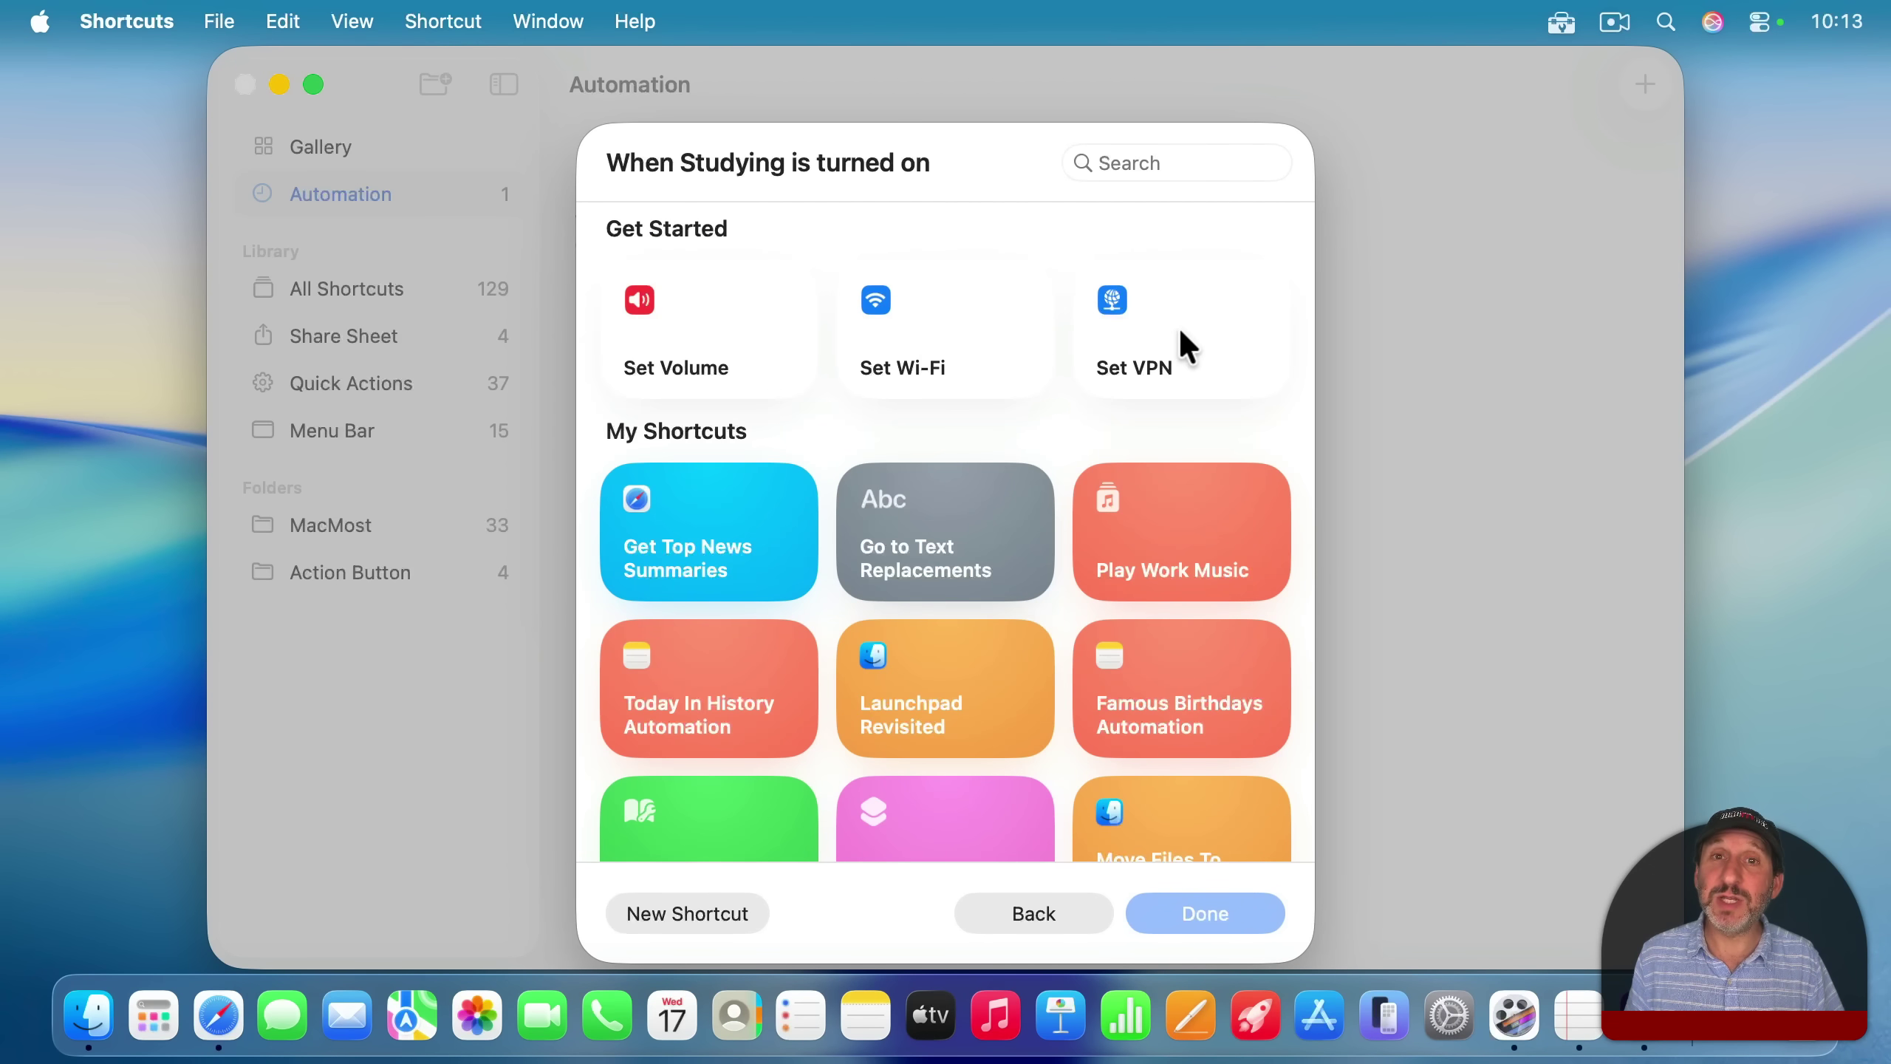
left_click(679, 339)
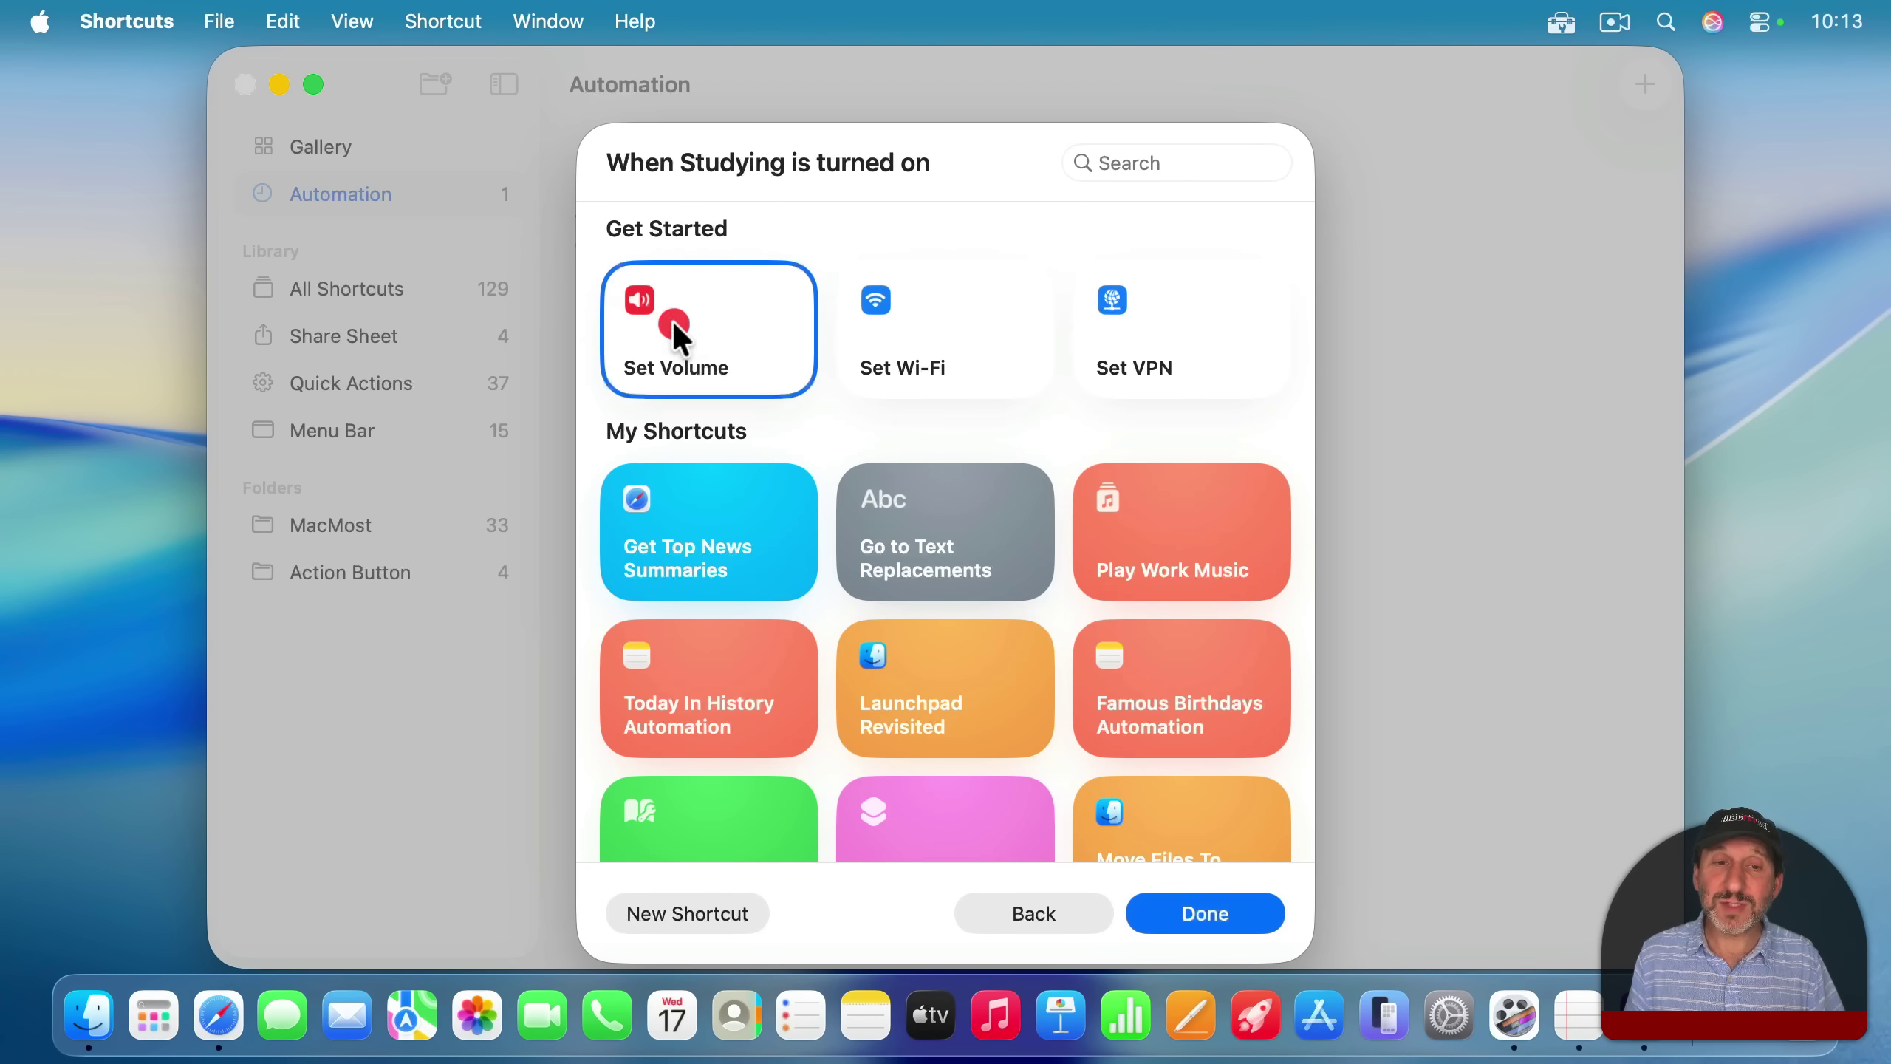
Finish the trigger setup and set the volume level to 10%
left_click(1197, 924)
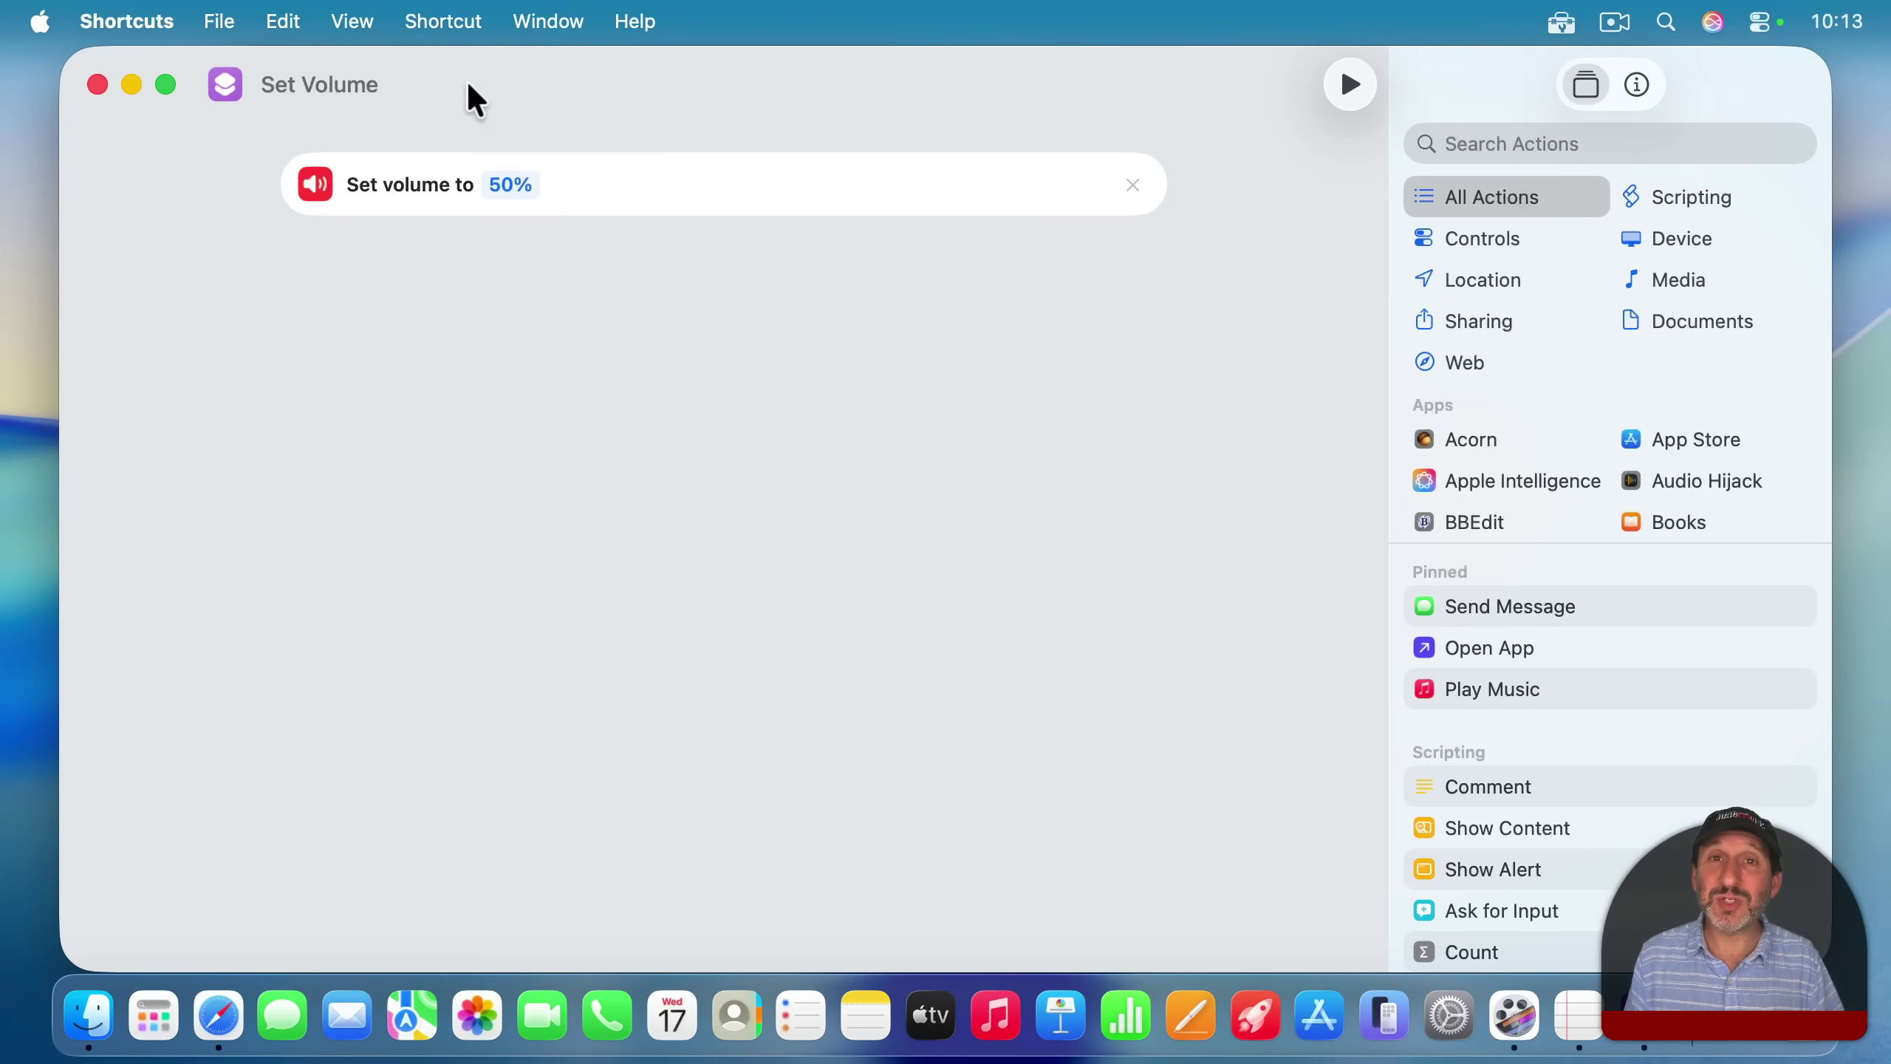
left_click(498, 195)
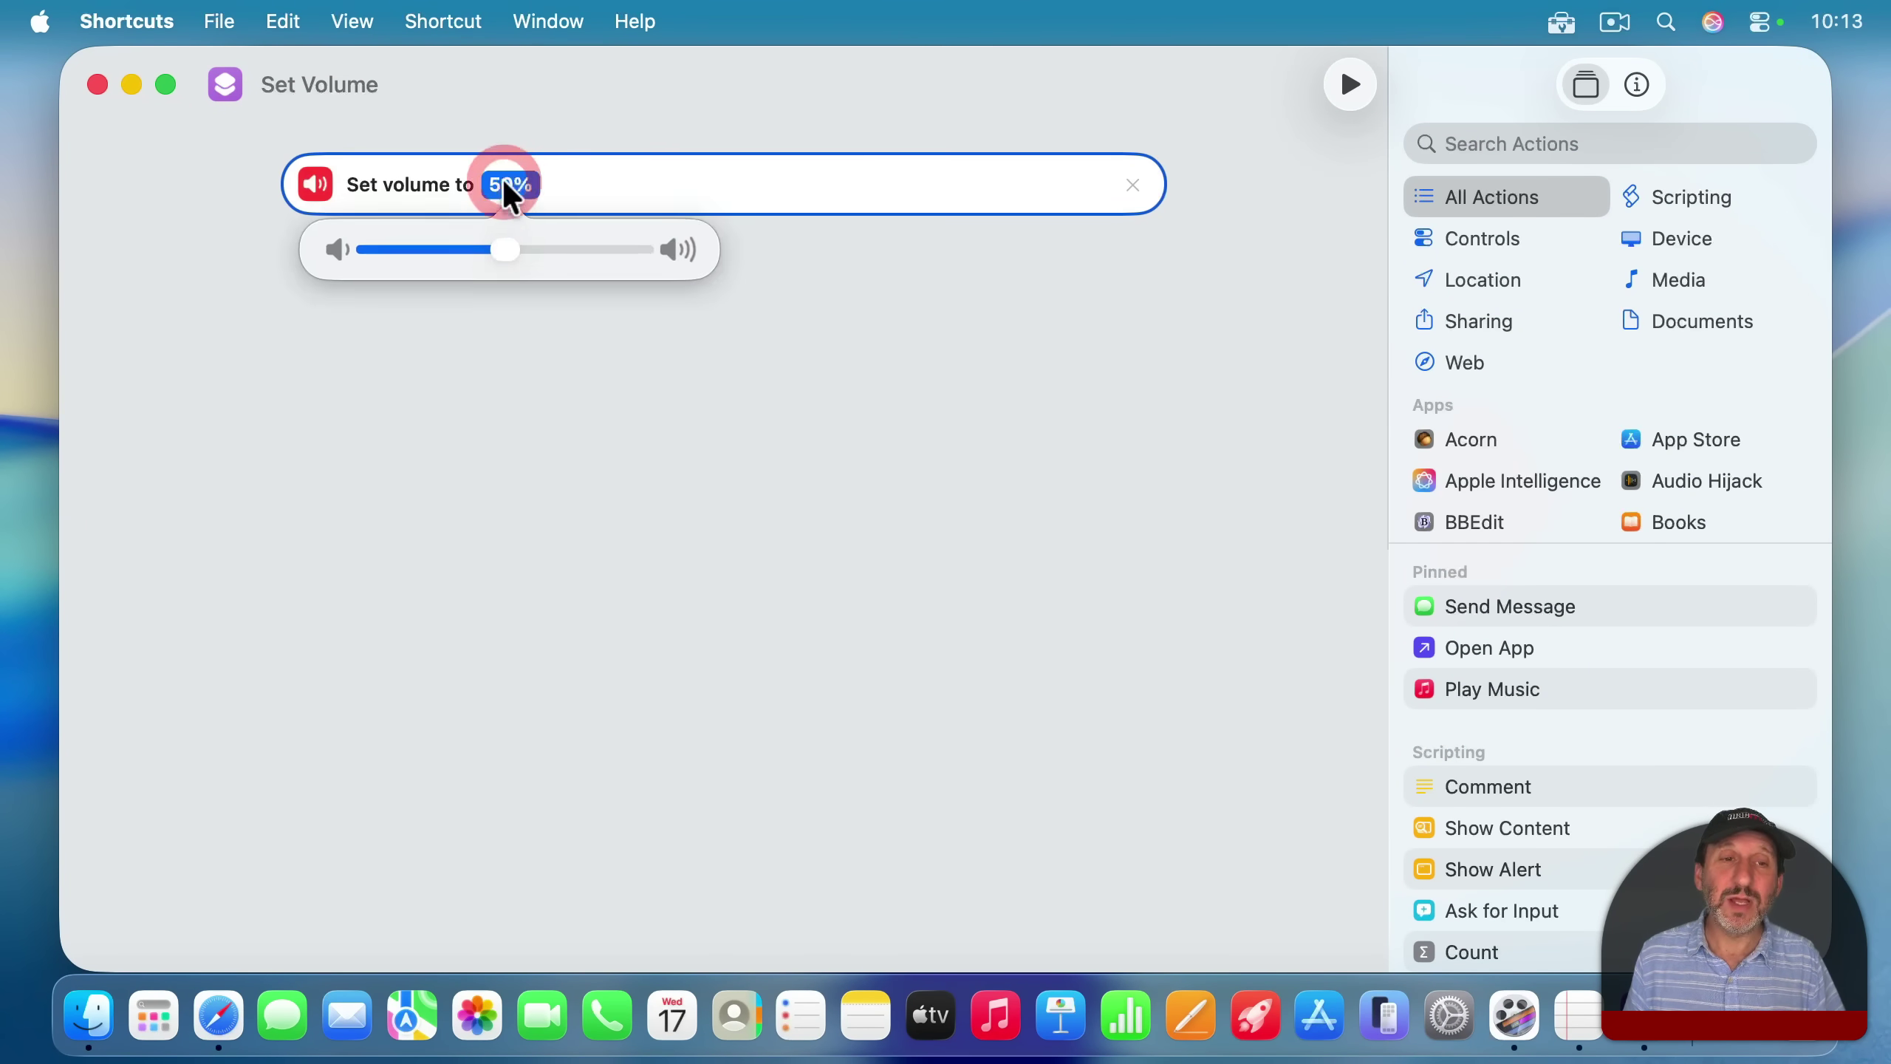
left_click_drag(498, 253, 402, 262)
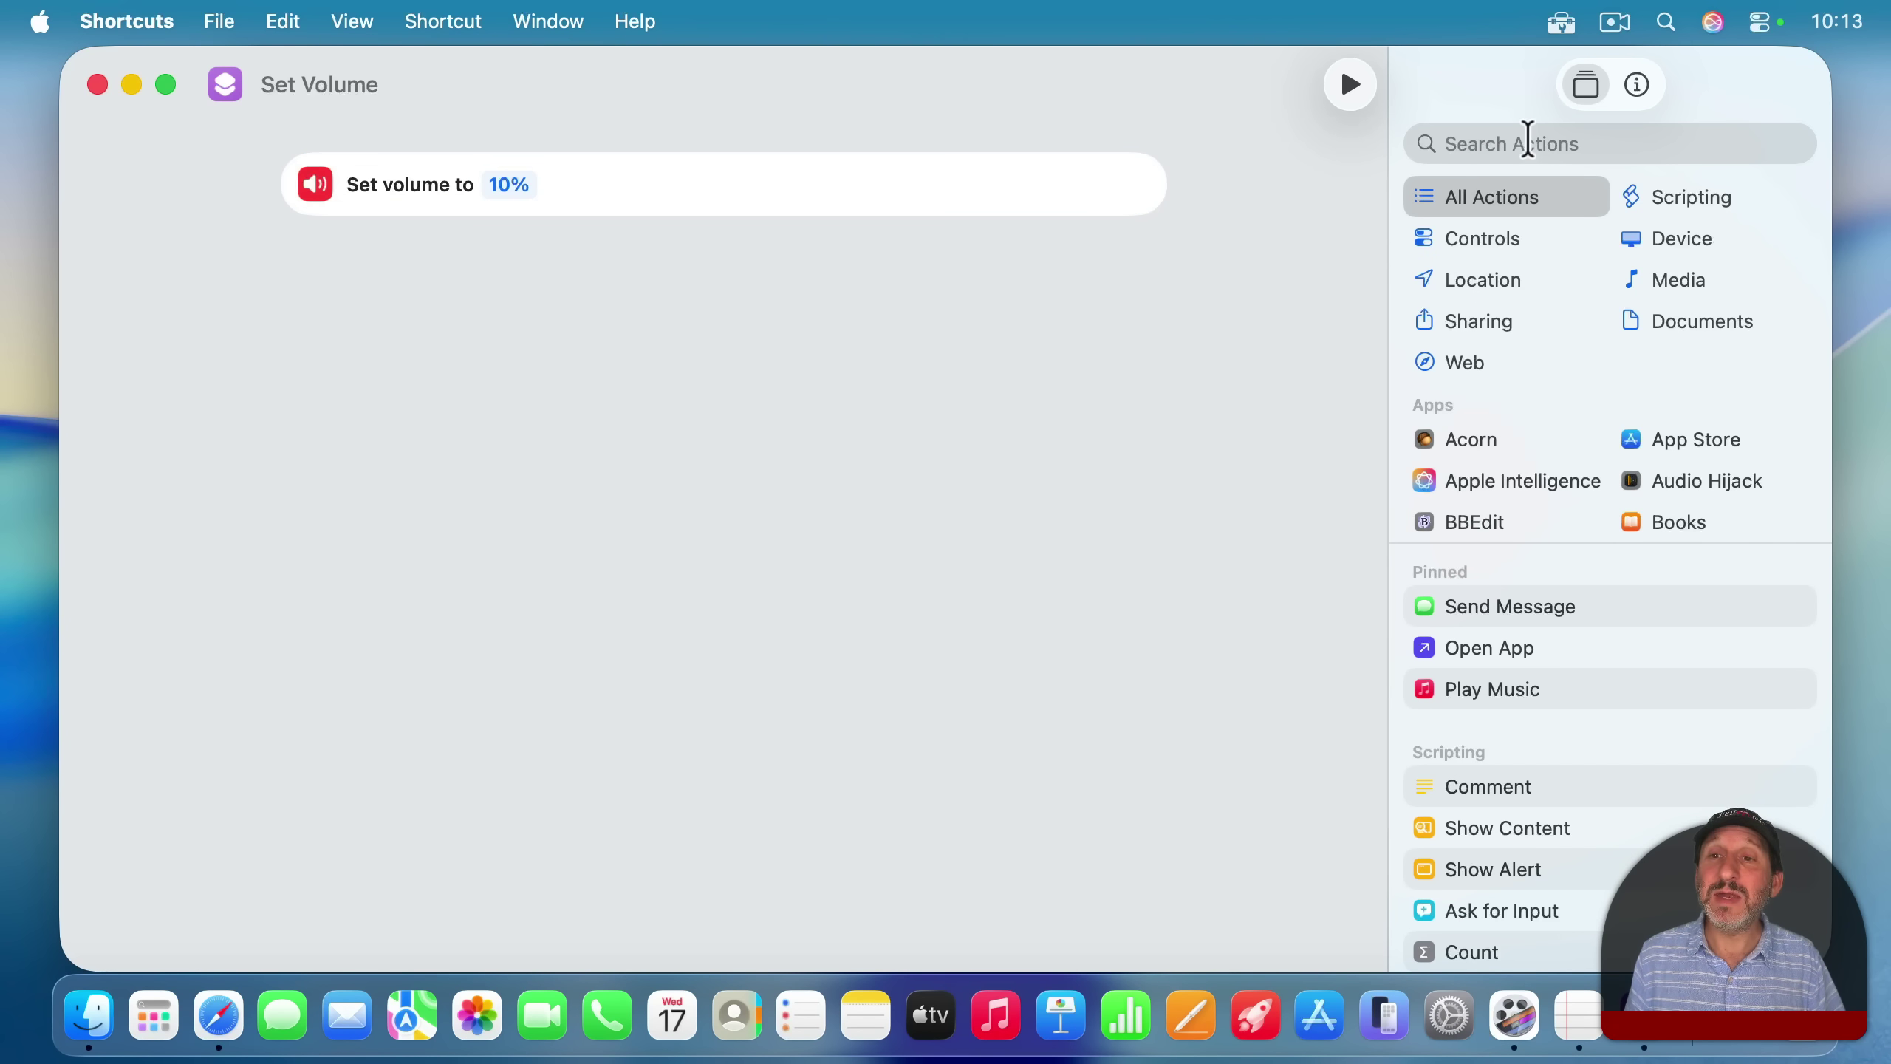
Add a Quit App action that quits Safari, then close the shortcut editor
left_click(1527, 141)
type("qui")
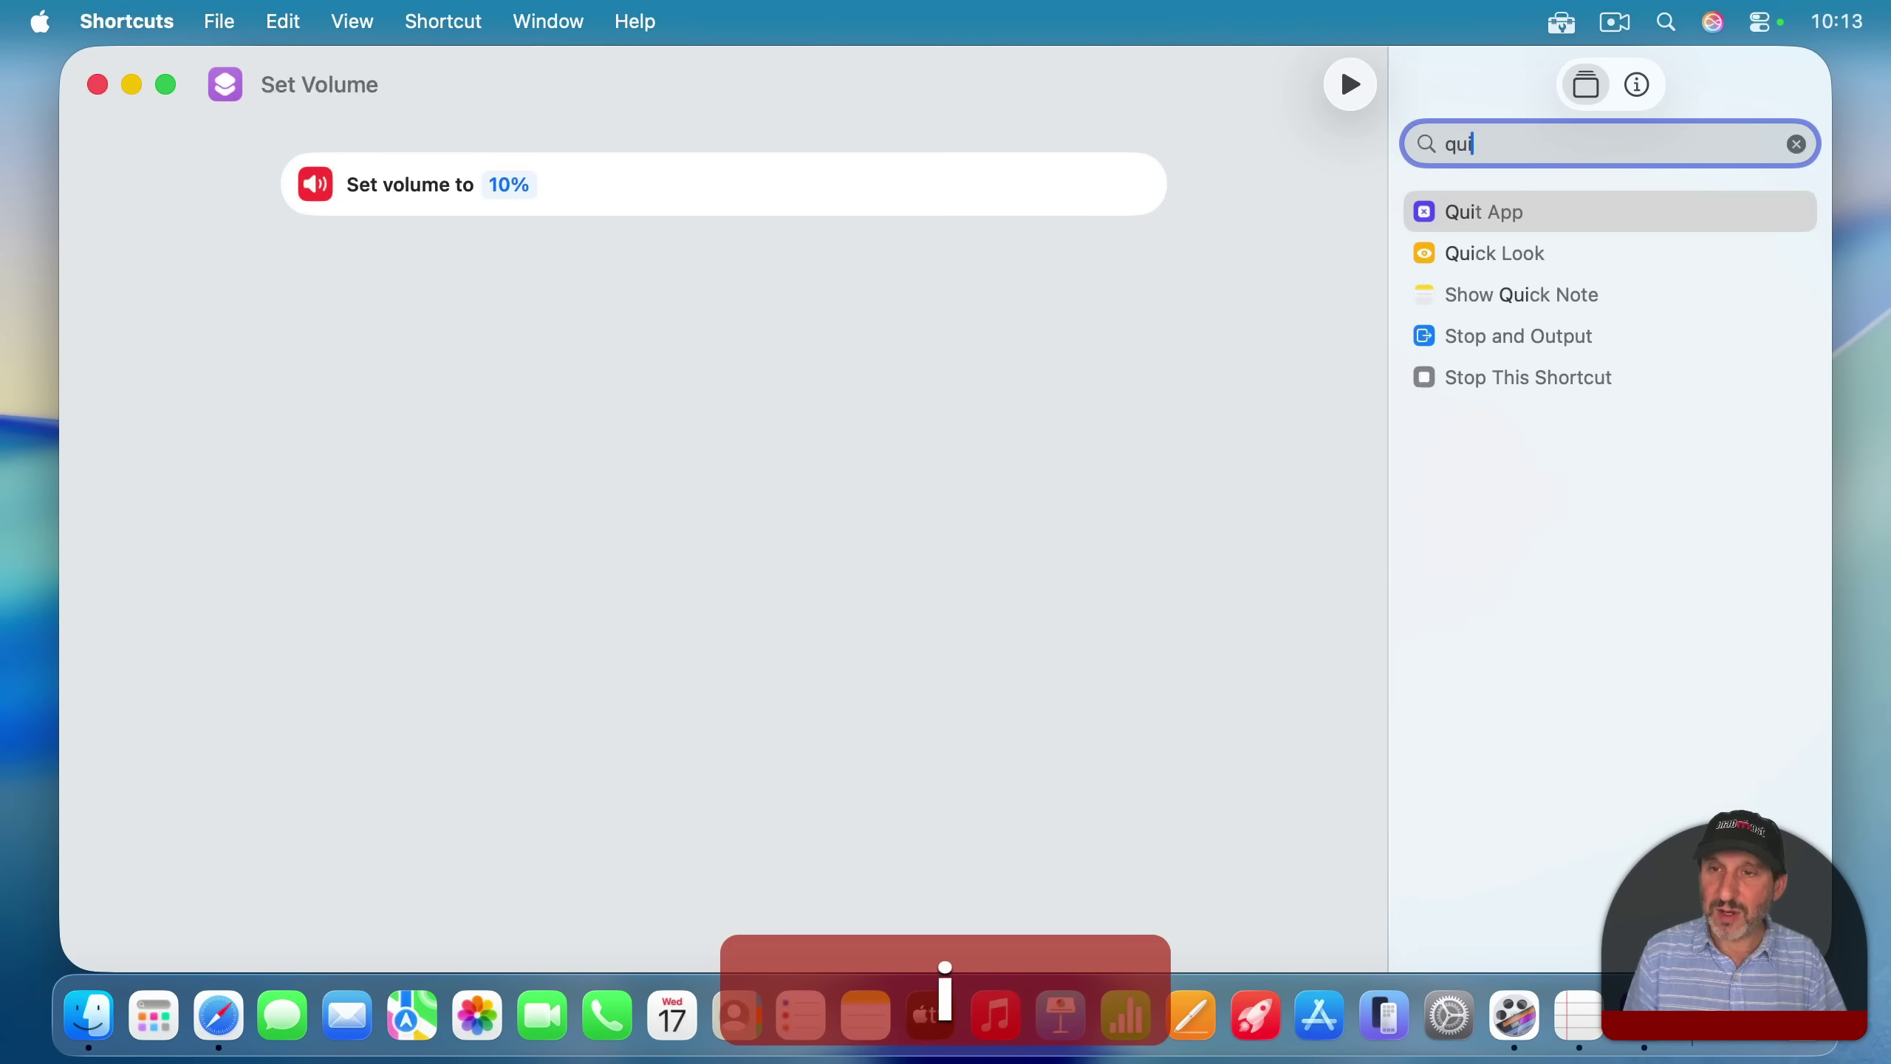
left_click(1508, 216)
double_click(1508, 224)
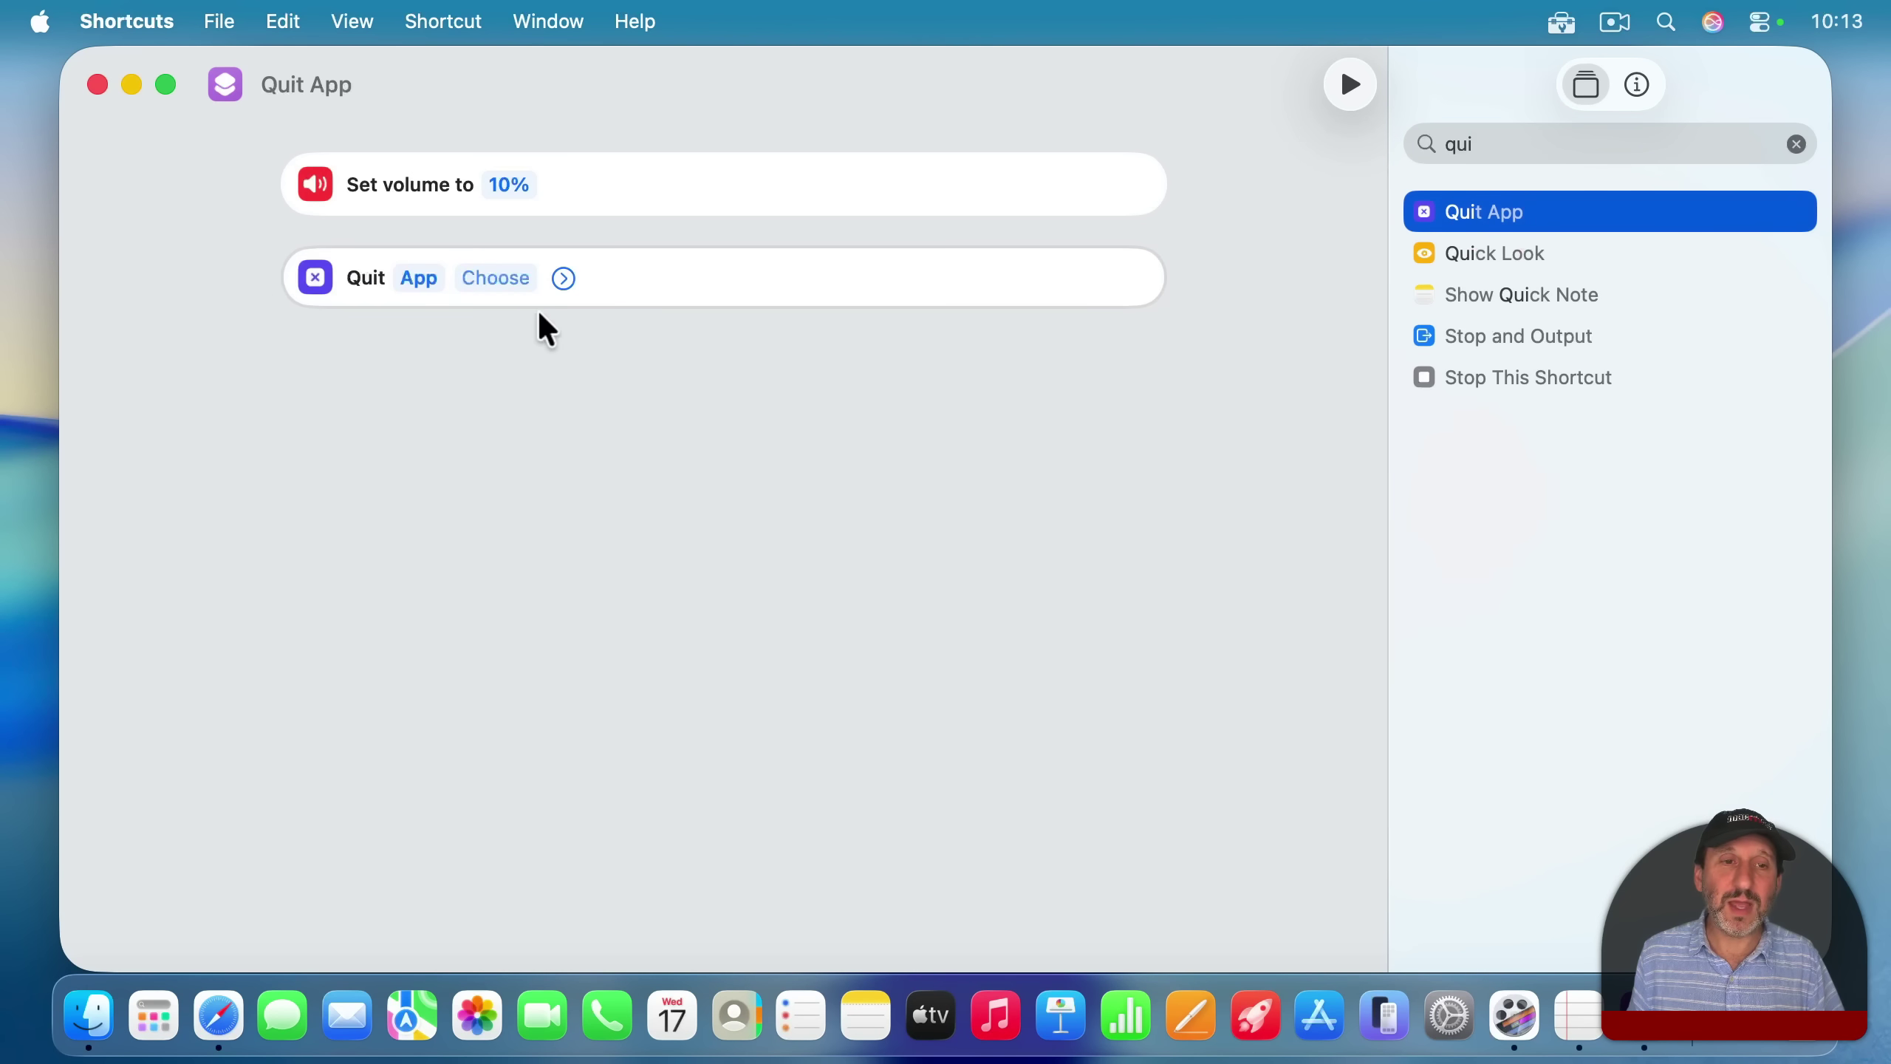
left_click(496, 280)
type("saf")
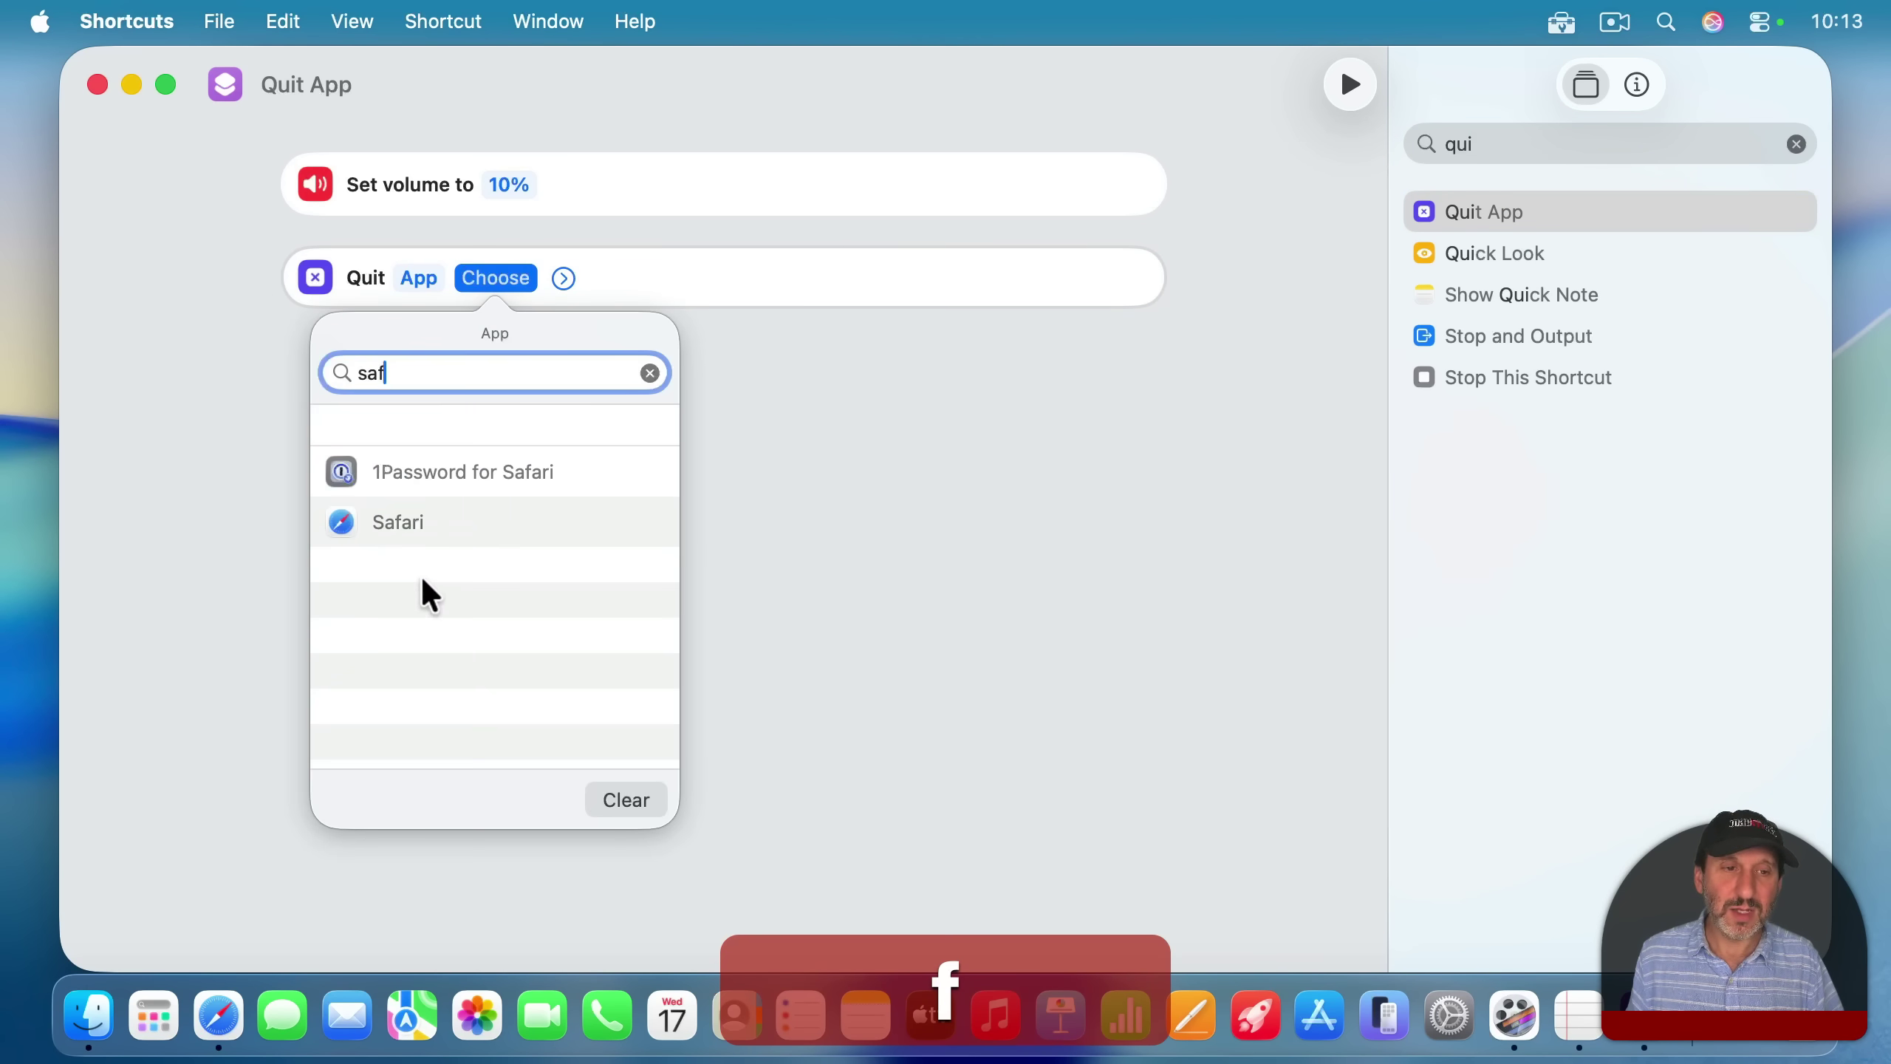
left_click(409, 521)
left_click(604, 659)
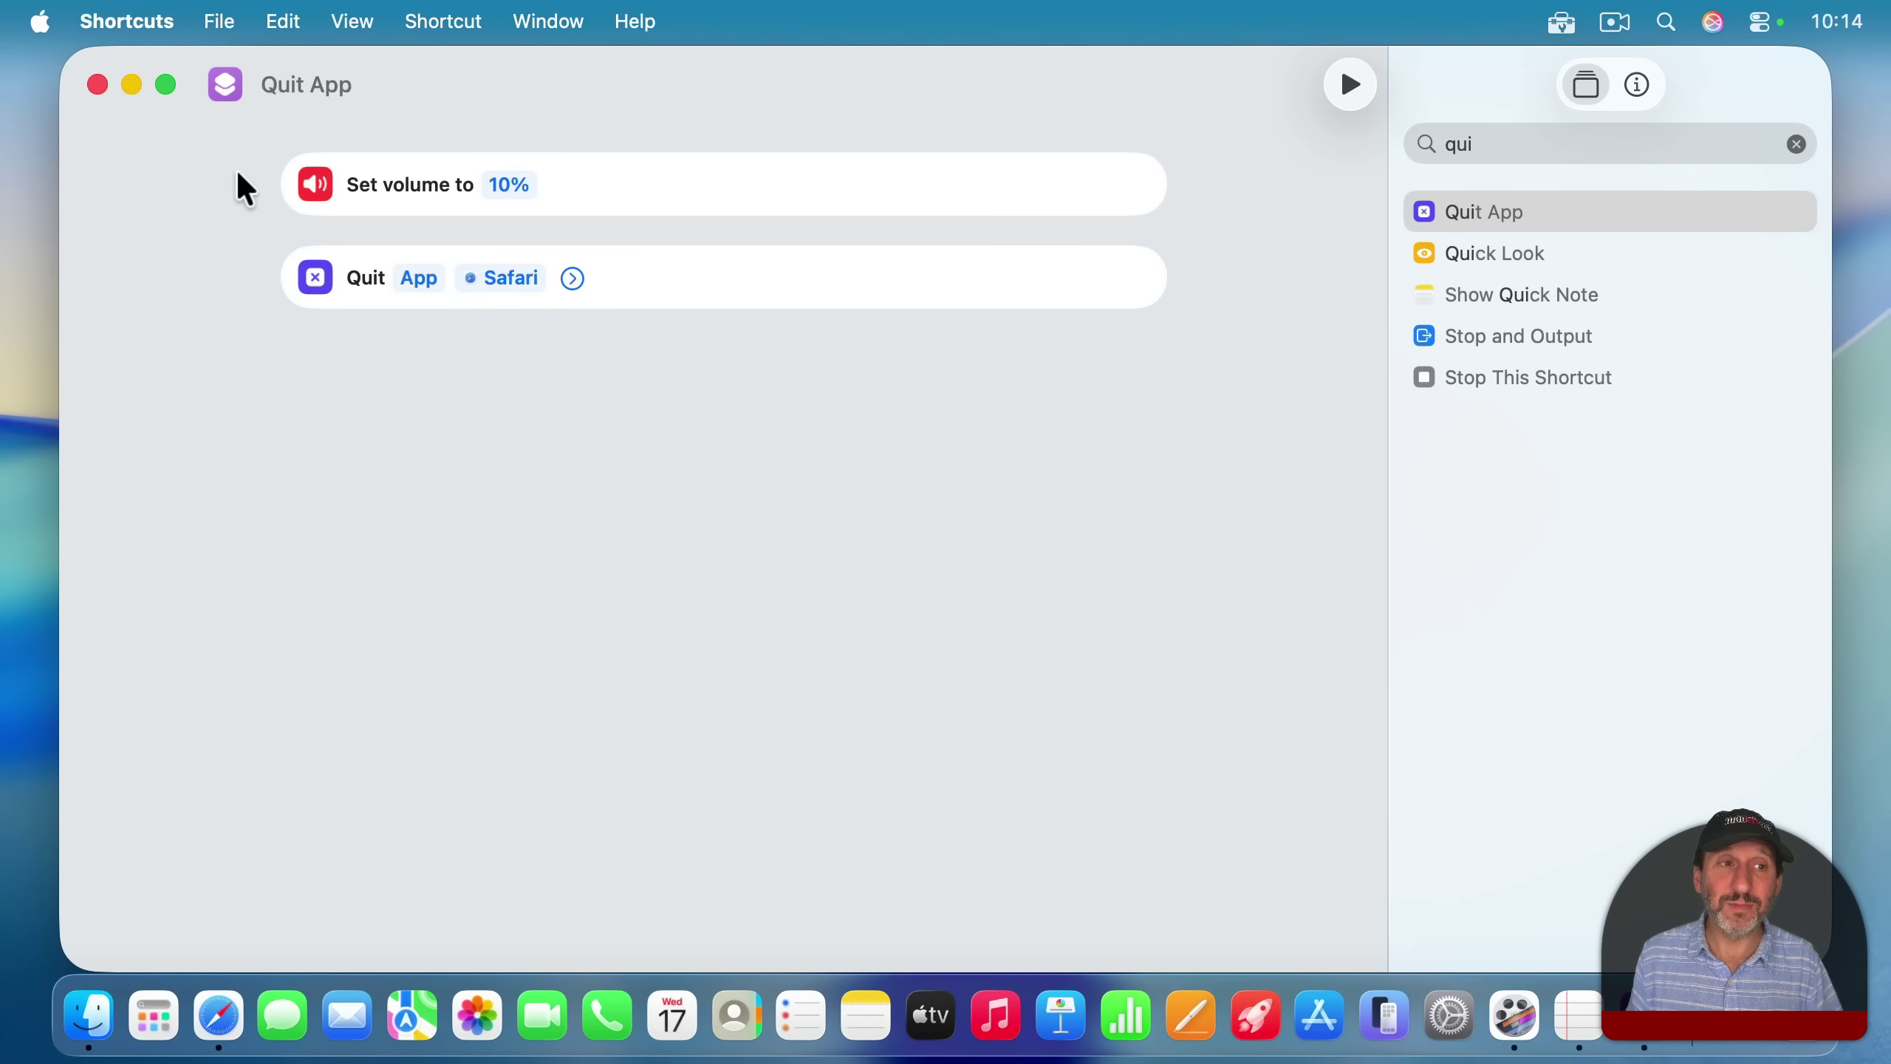
left_click(97, 84)
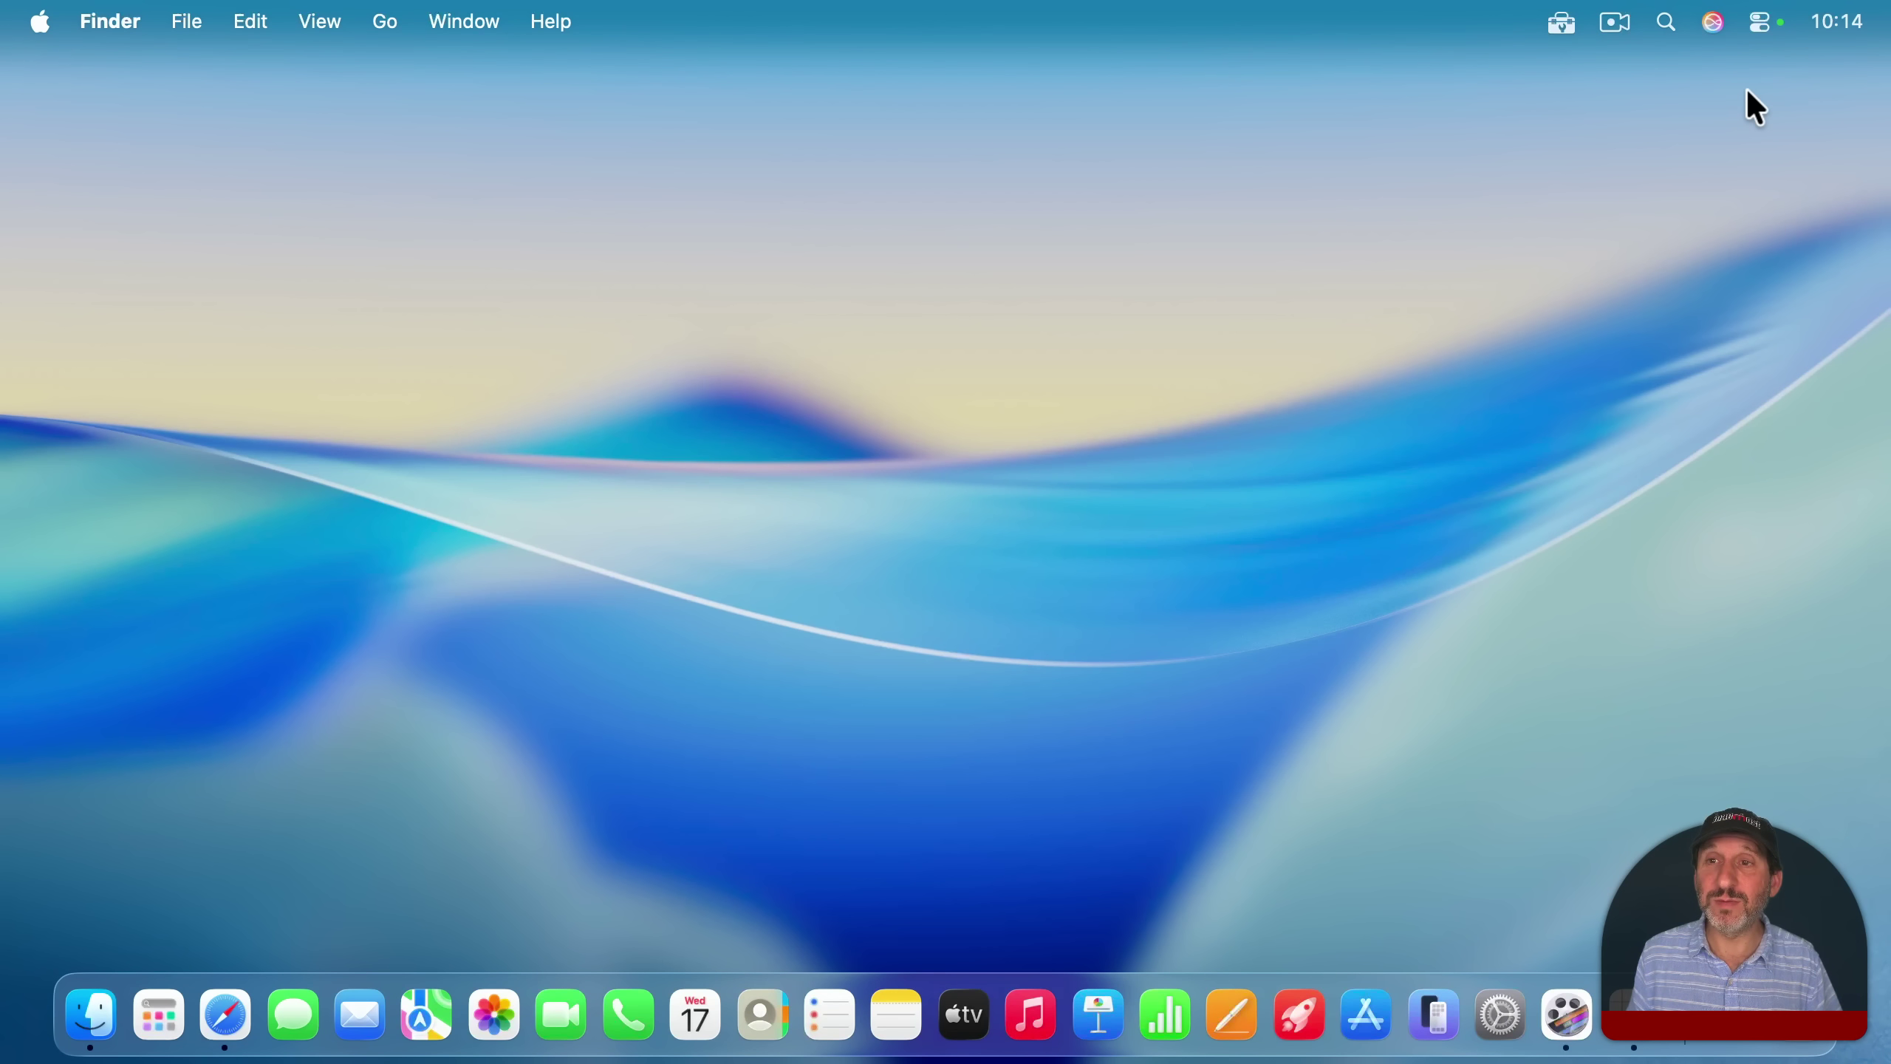
Raise the sound volume and turn on the Studying focus until this evening
left_click(1762, 23)
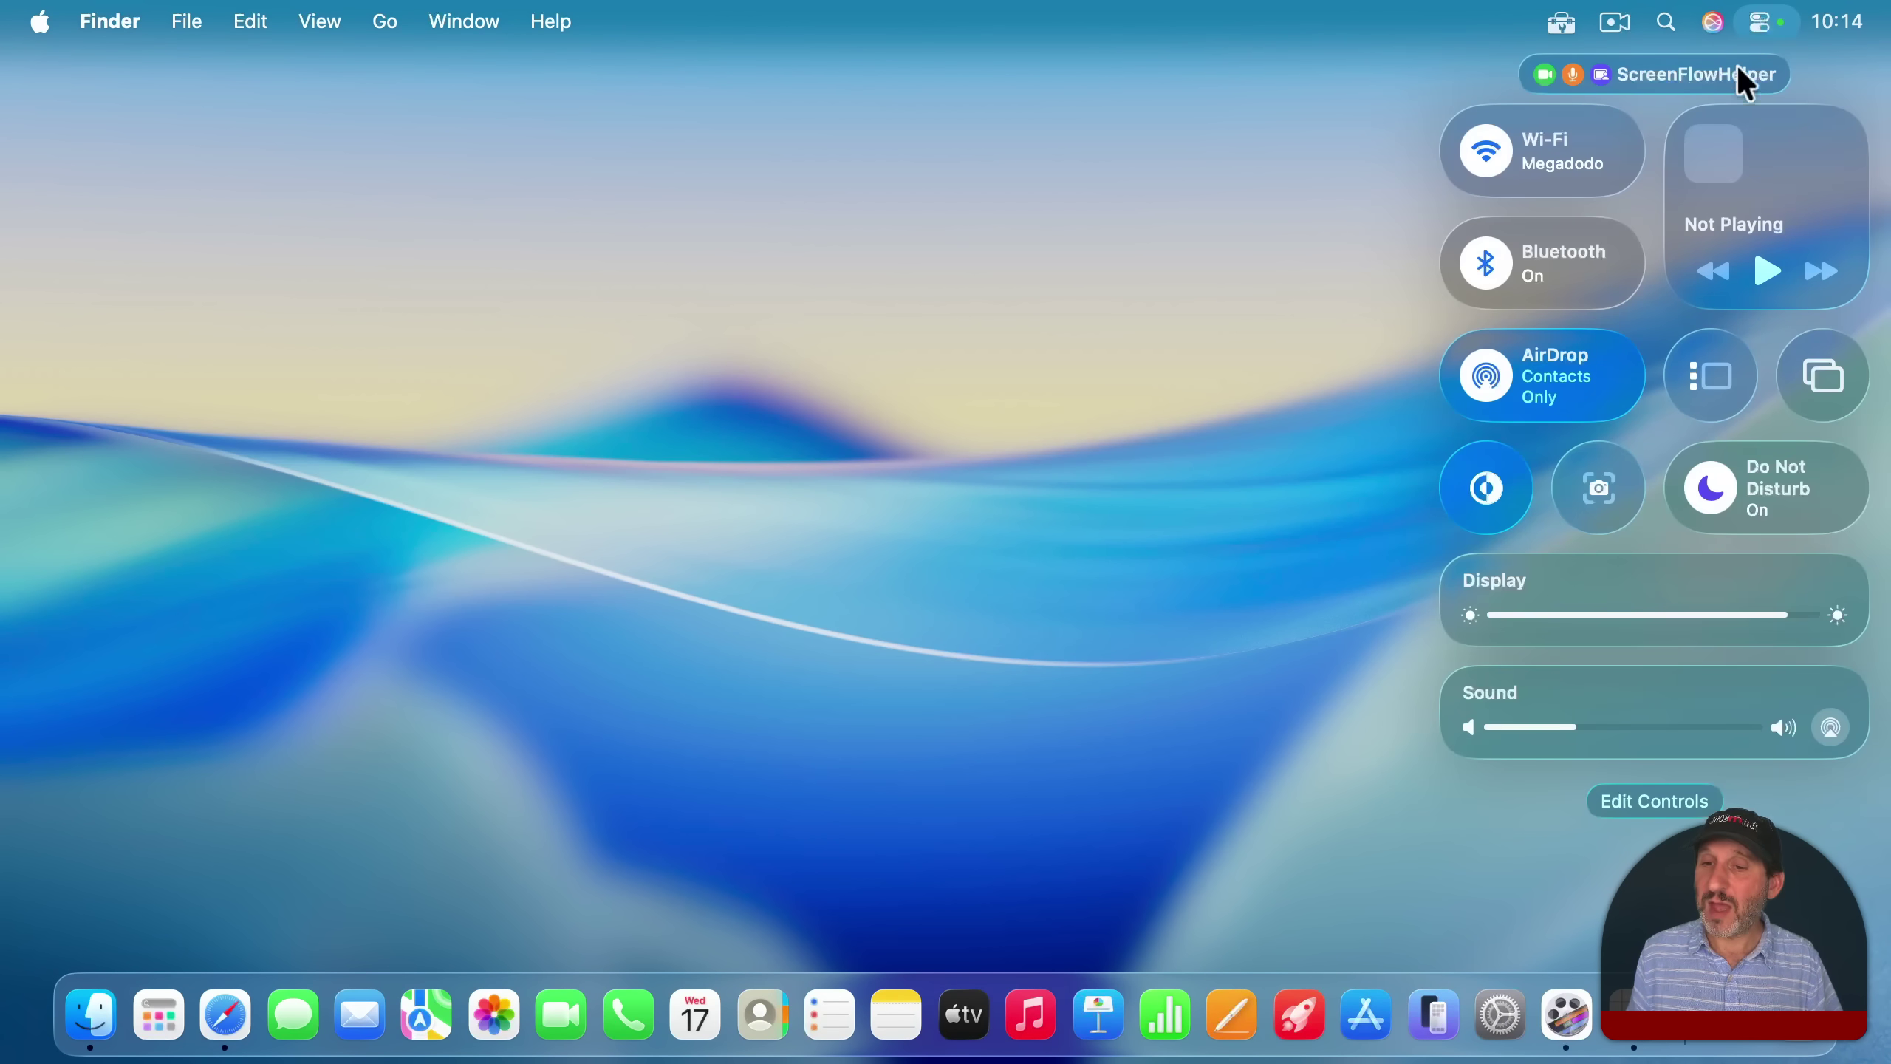
left_click(1633, 728)
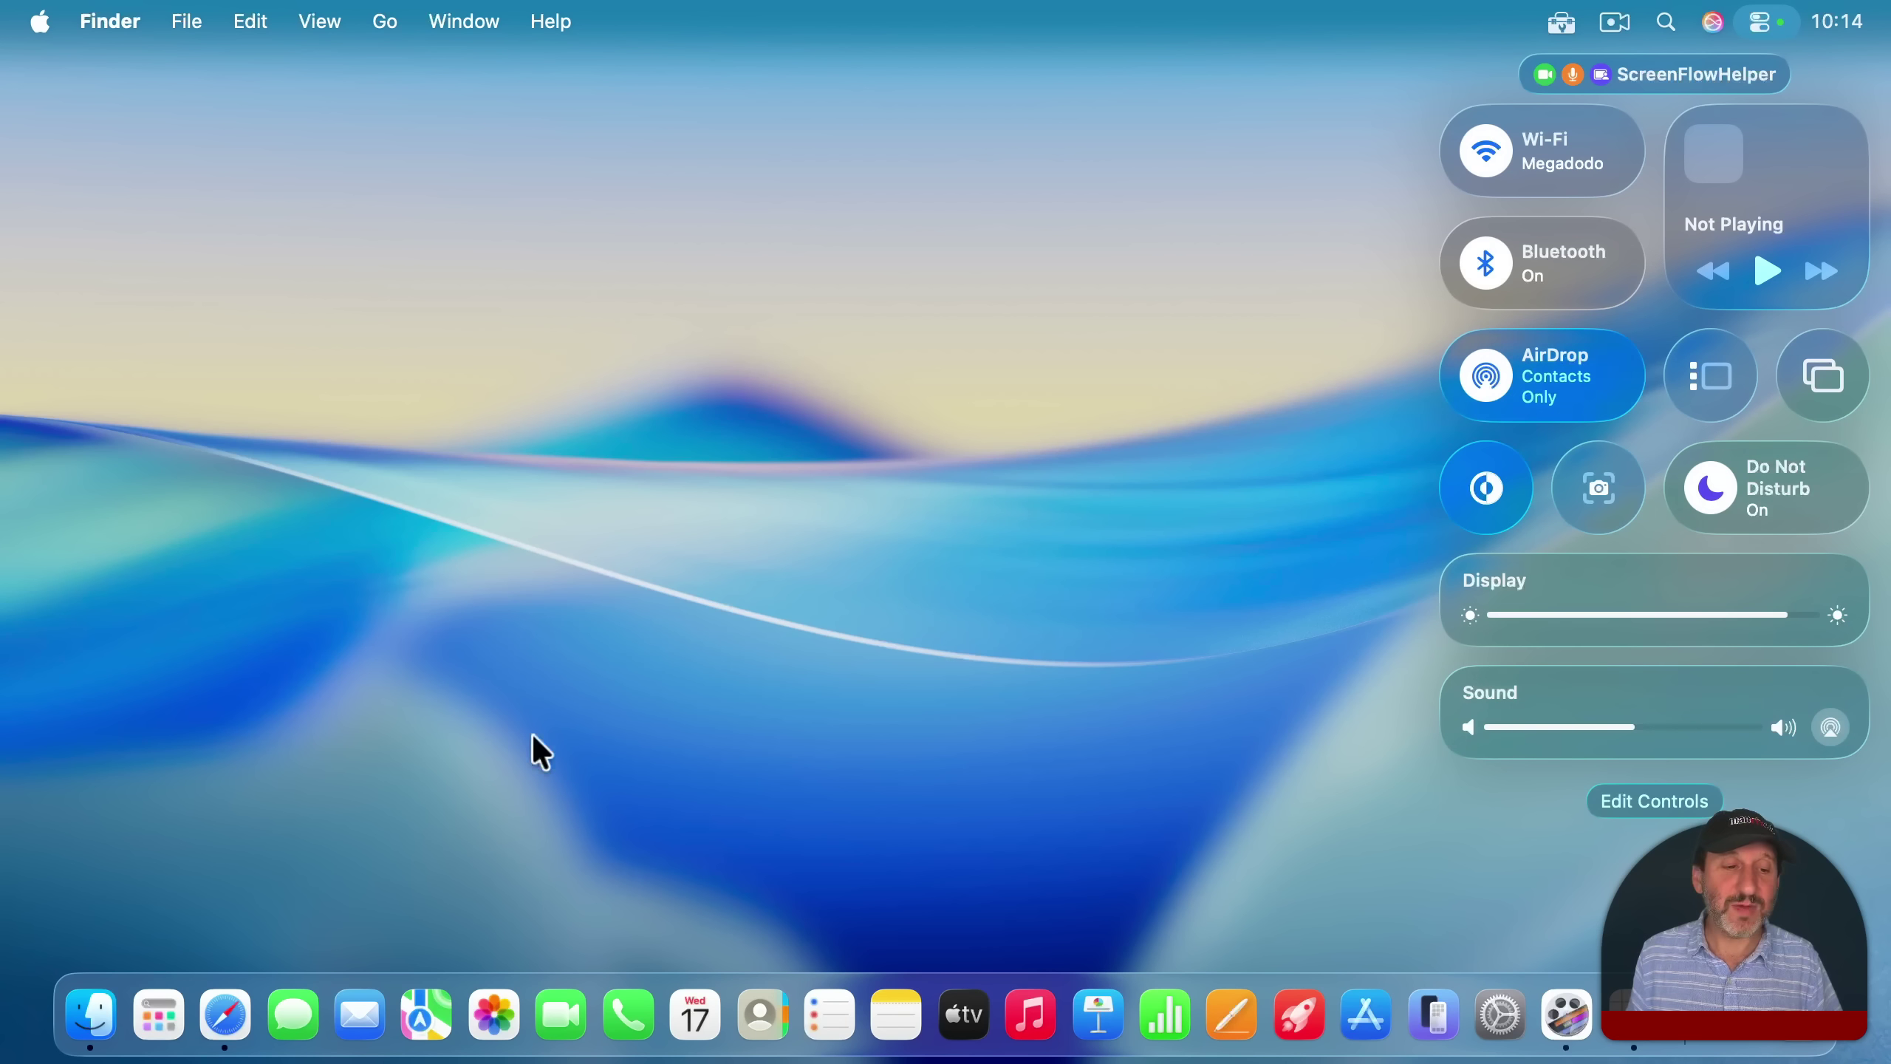
left_click(1765, 482)
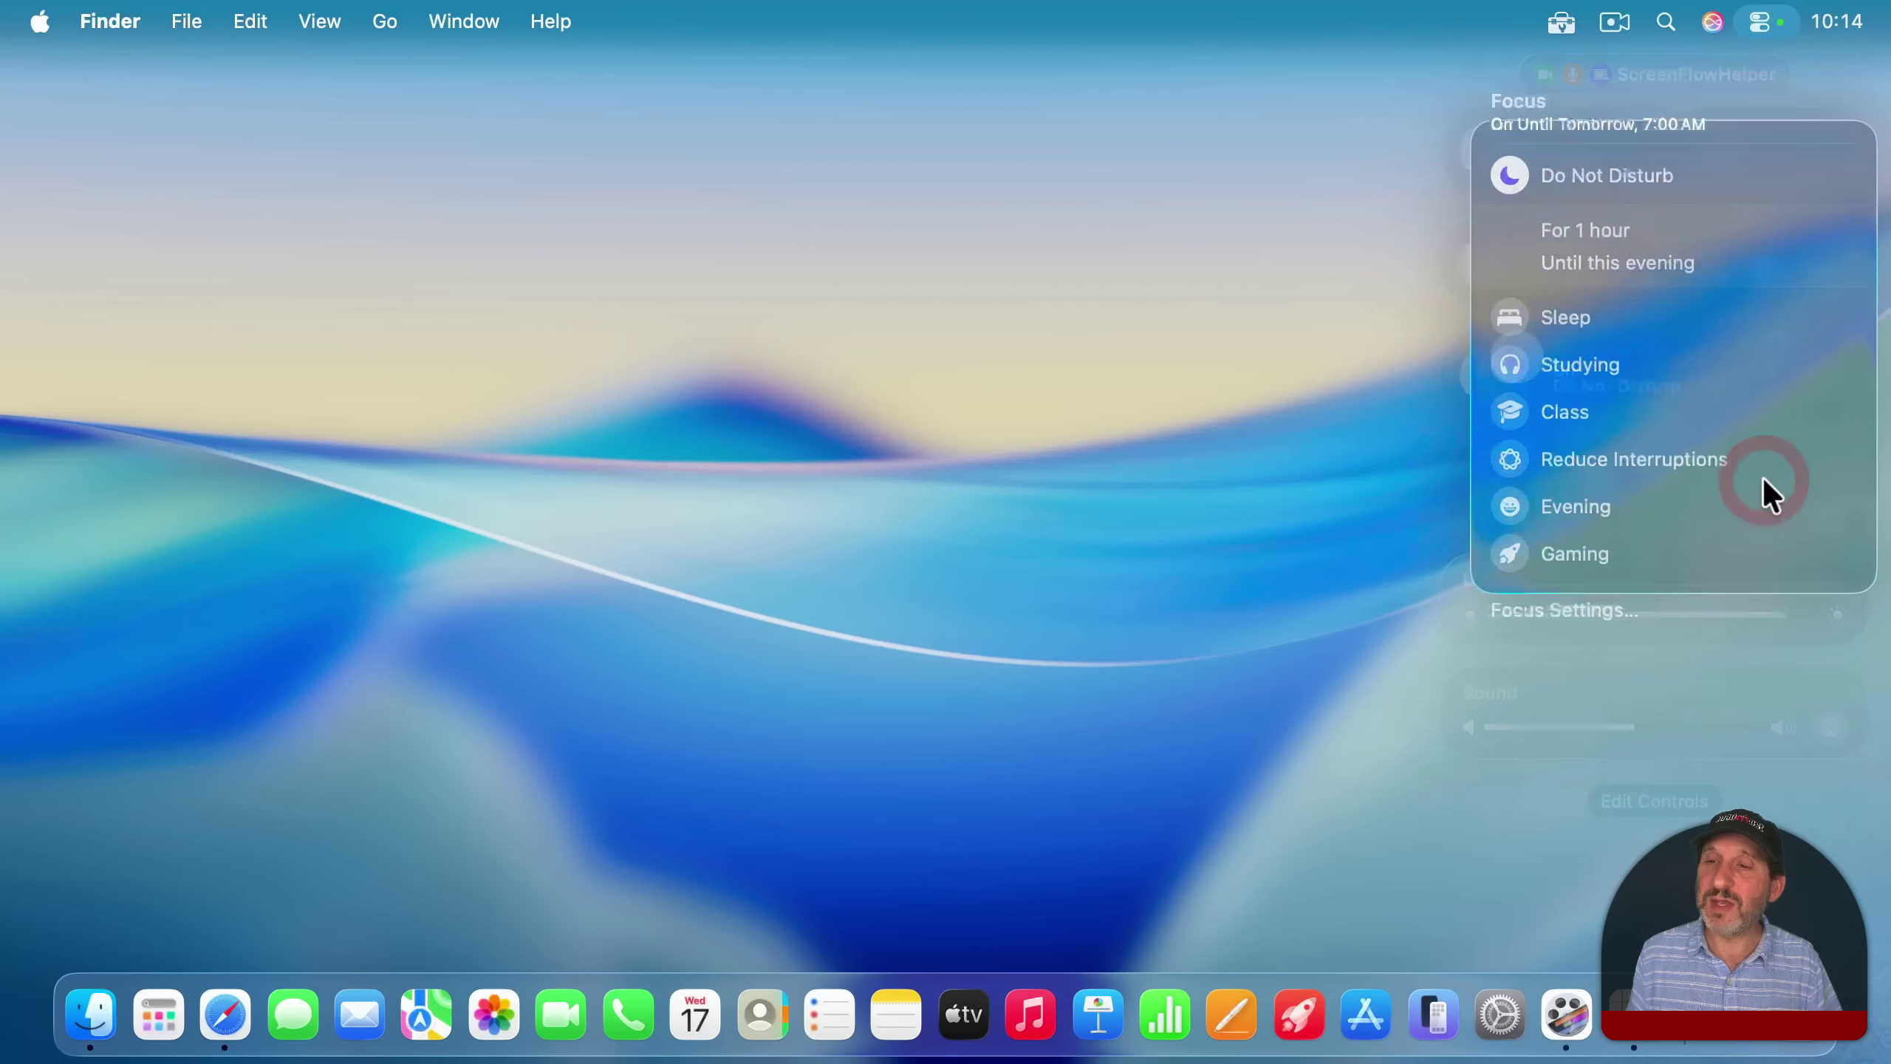
left_click(1557, 341)
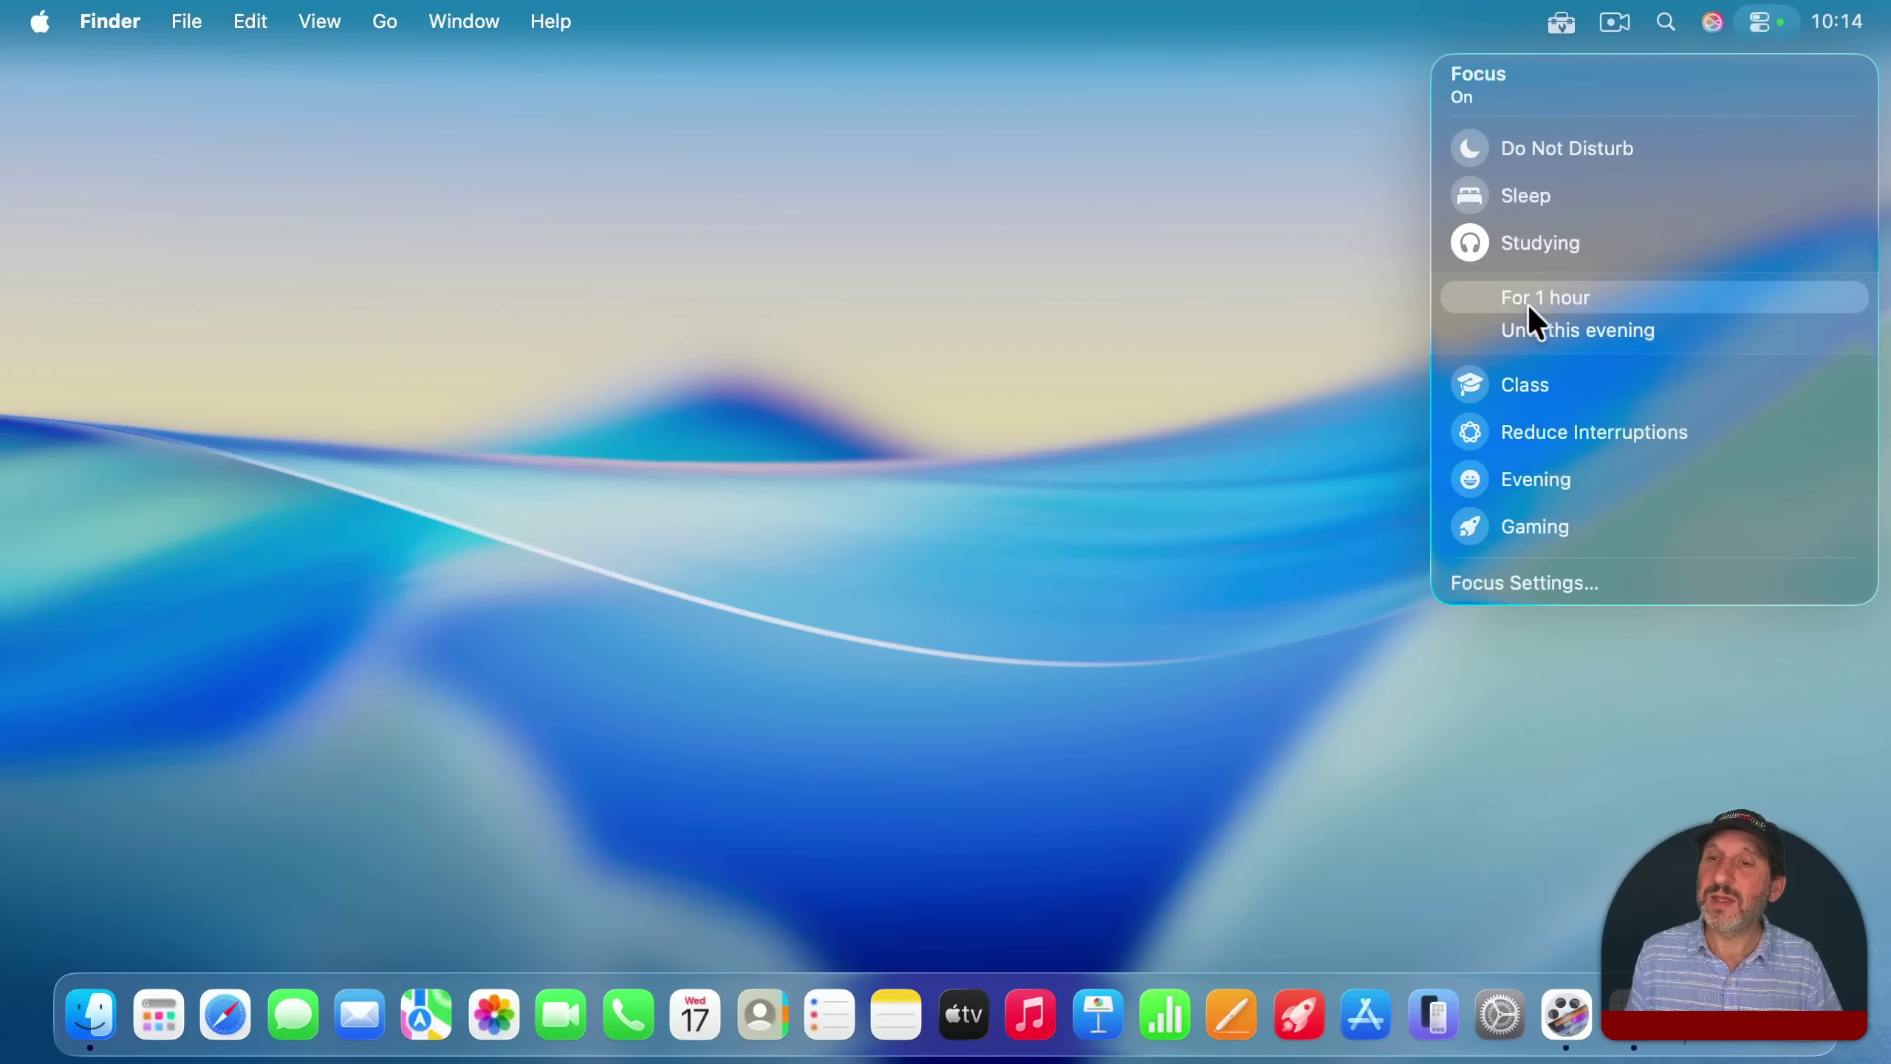
left_click(1535, 333)
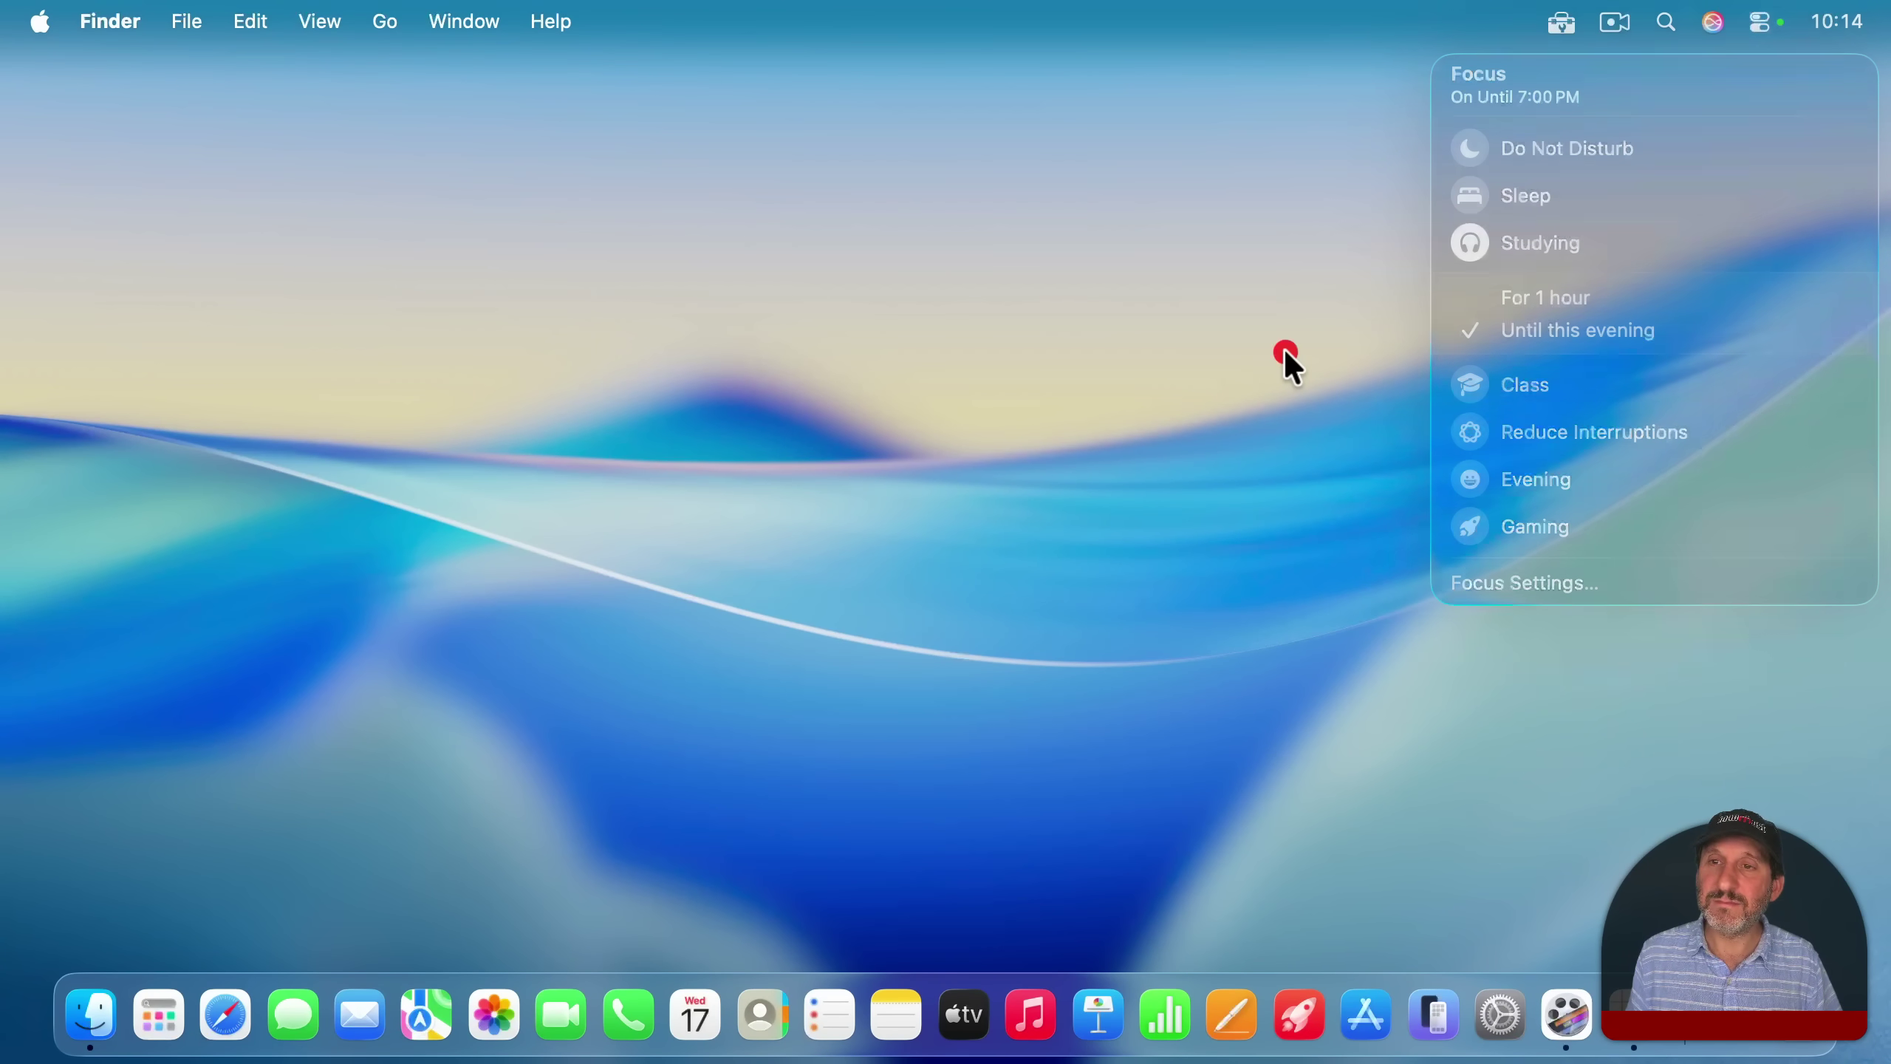
Close the focus list, then reopen Control Center to check the volume
left_click(1287, 353)
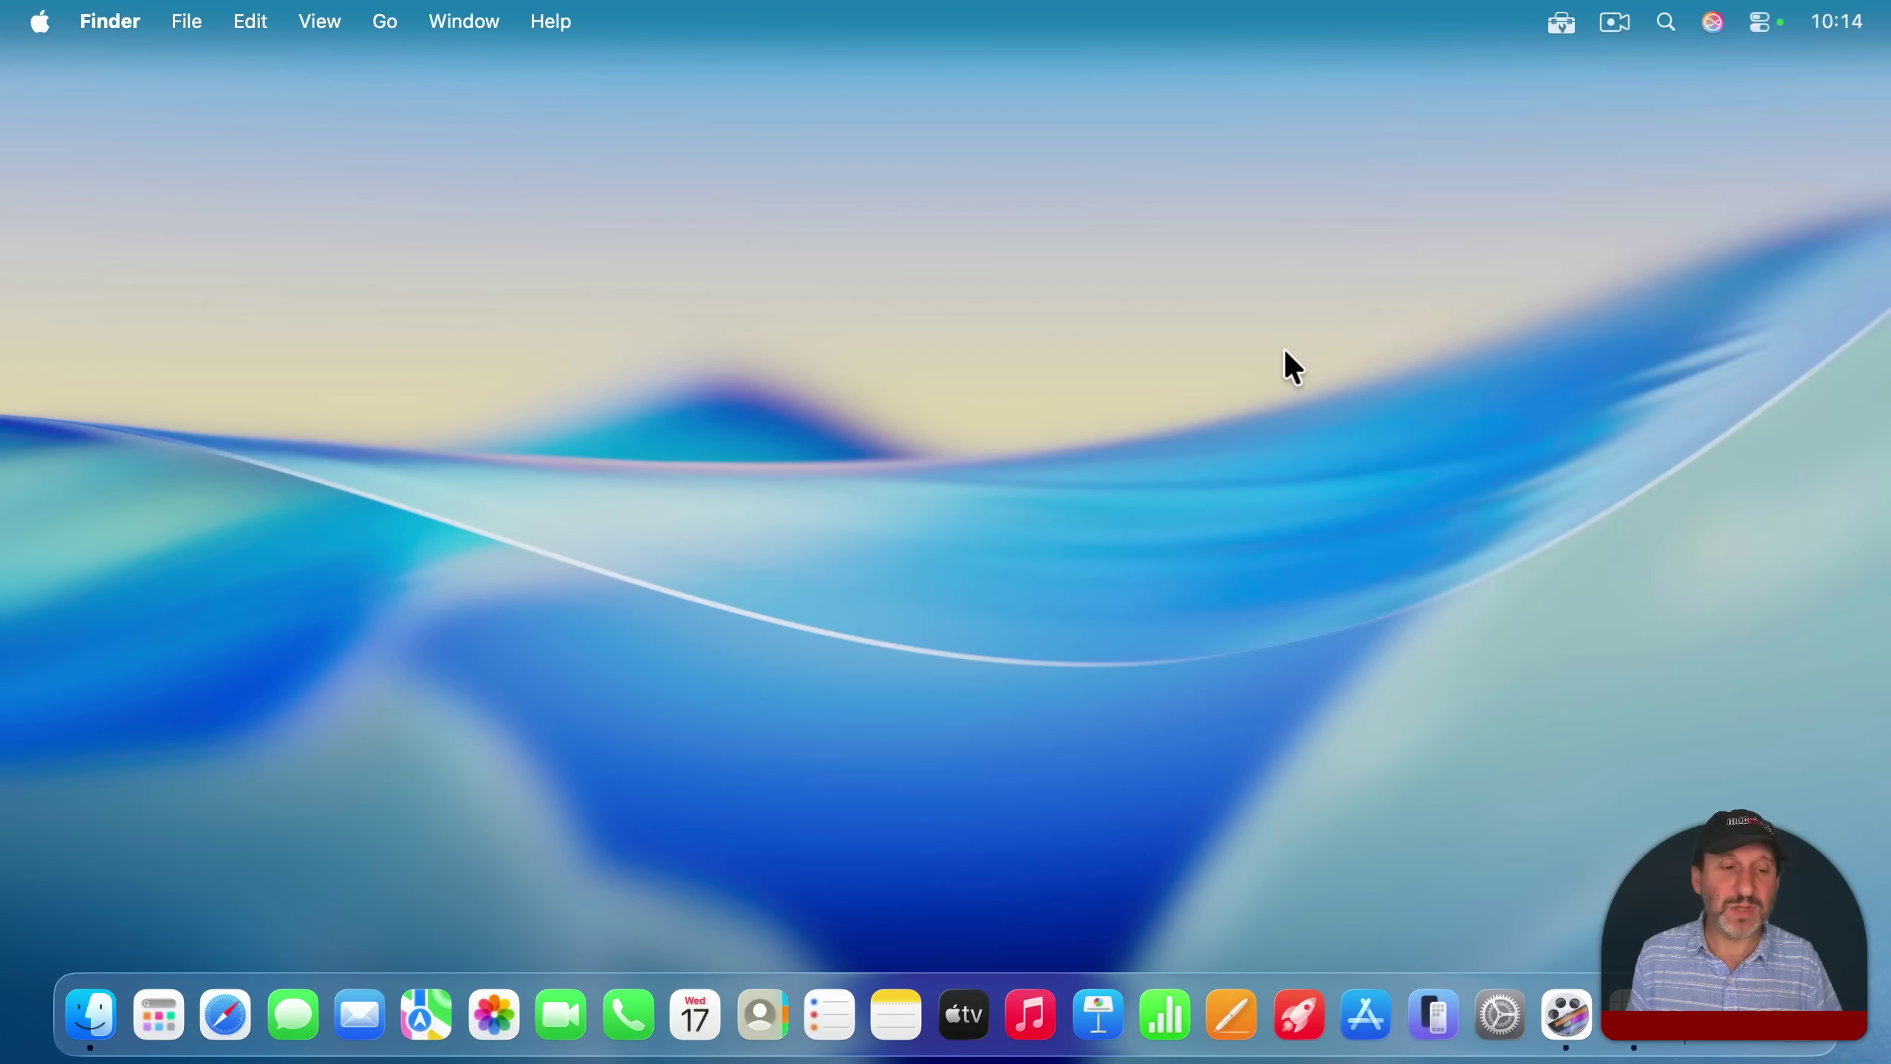
left_click(1769, 16)
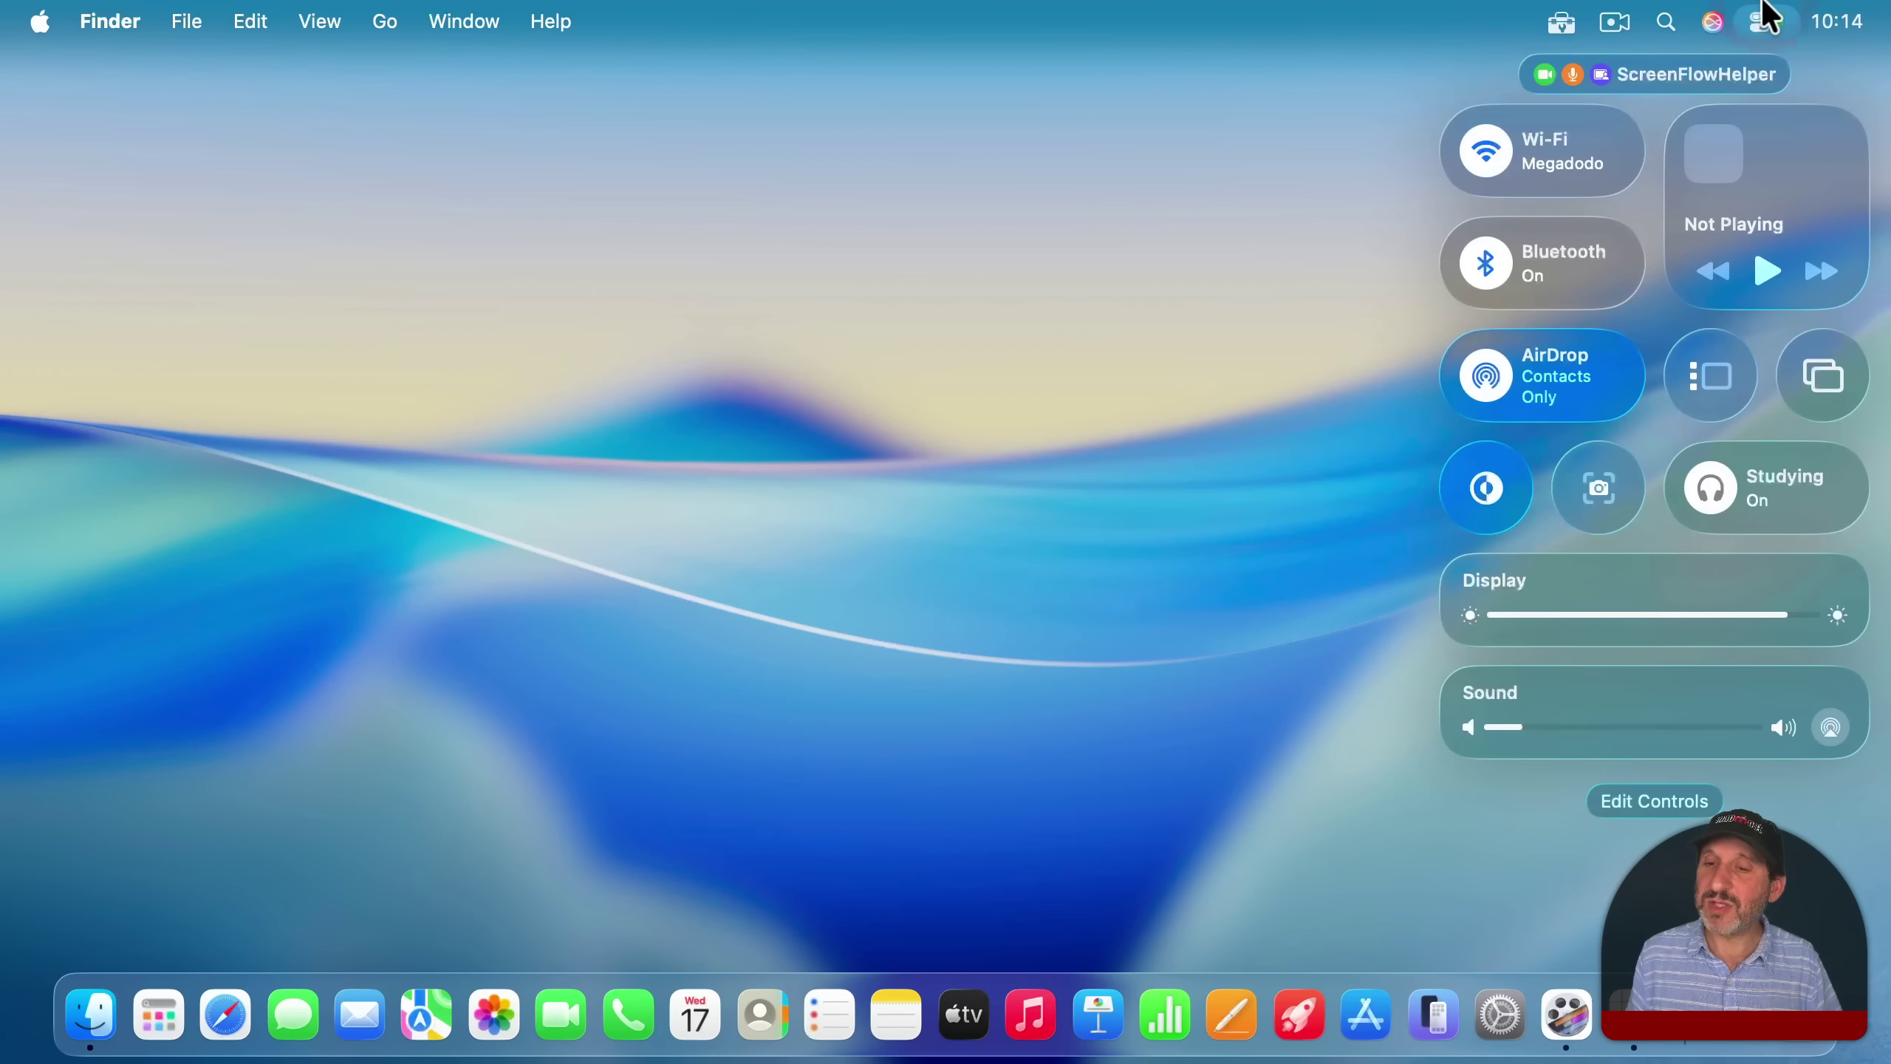
left_click(1364, 526)
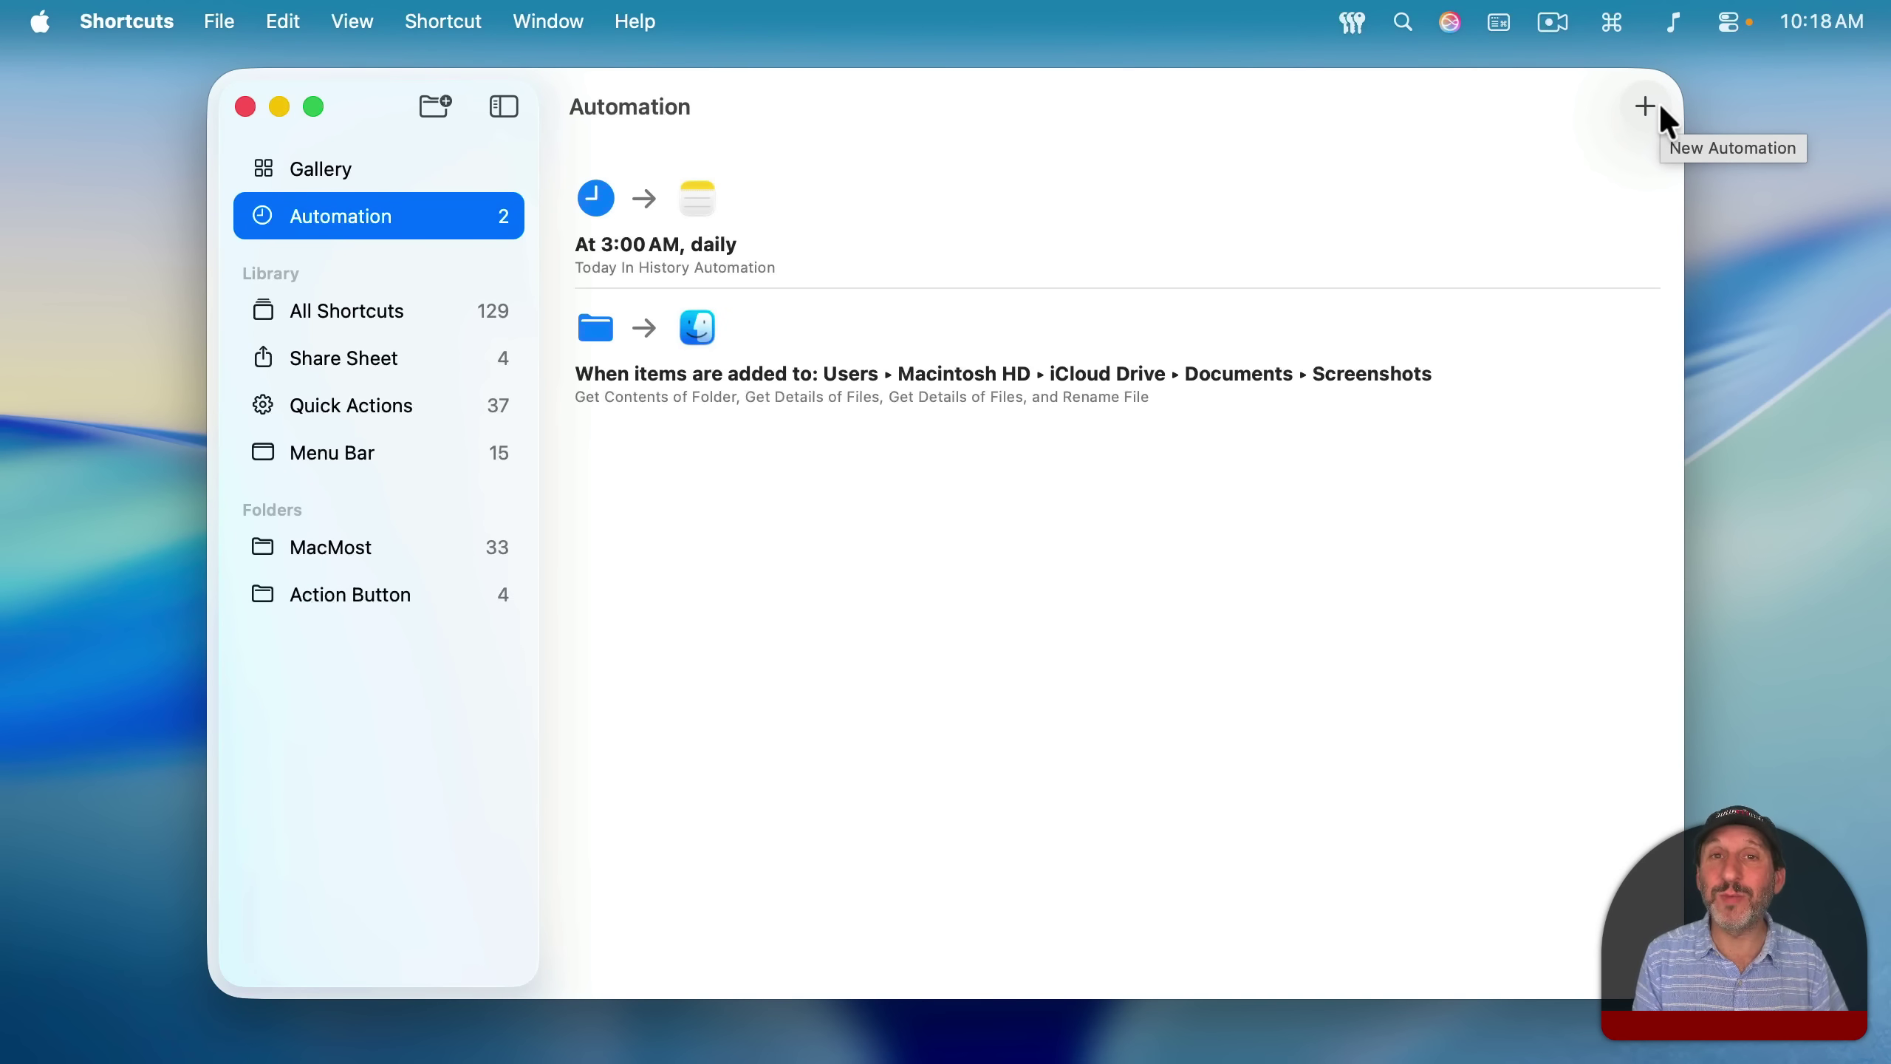
Start a new automation and scroll the trigger list to open the Battery Level trigger's settings
left_click(1644, 107)
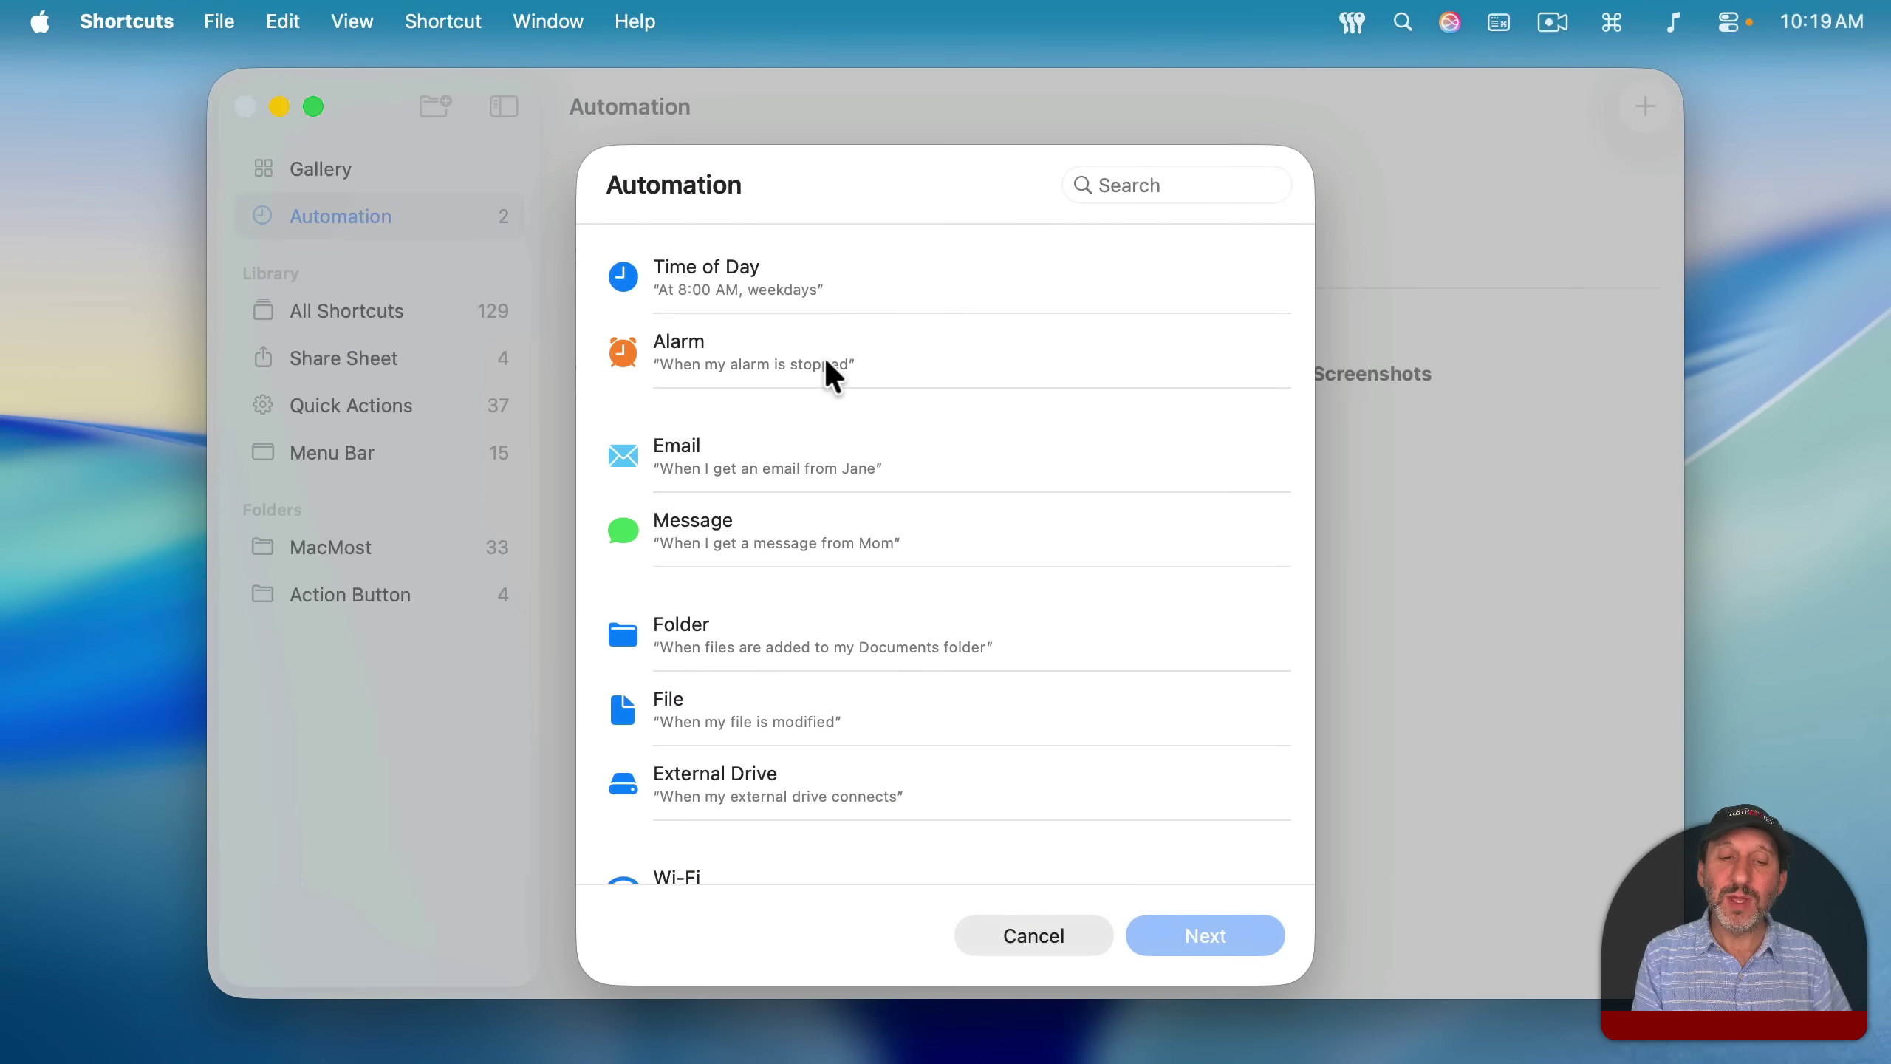
scroll(708, 724, "down", 10)
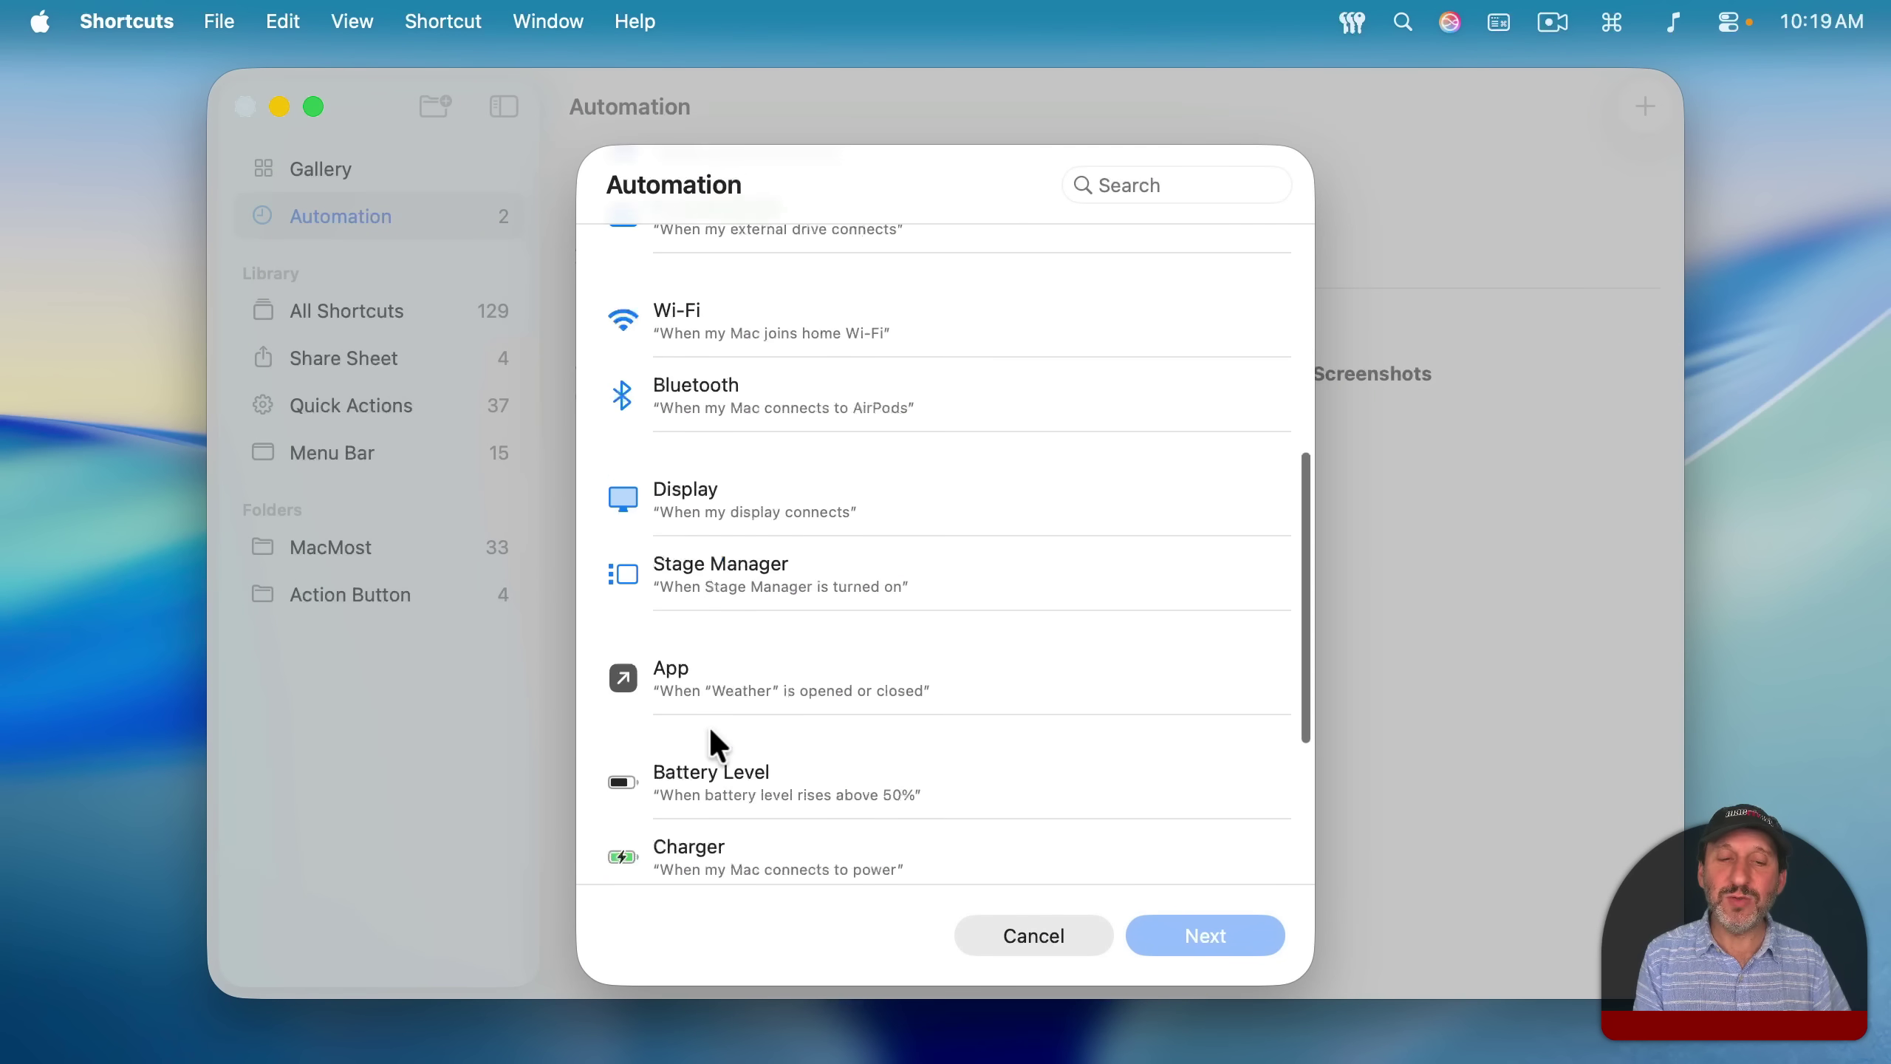
scroll(711, 717, "down", 5)
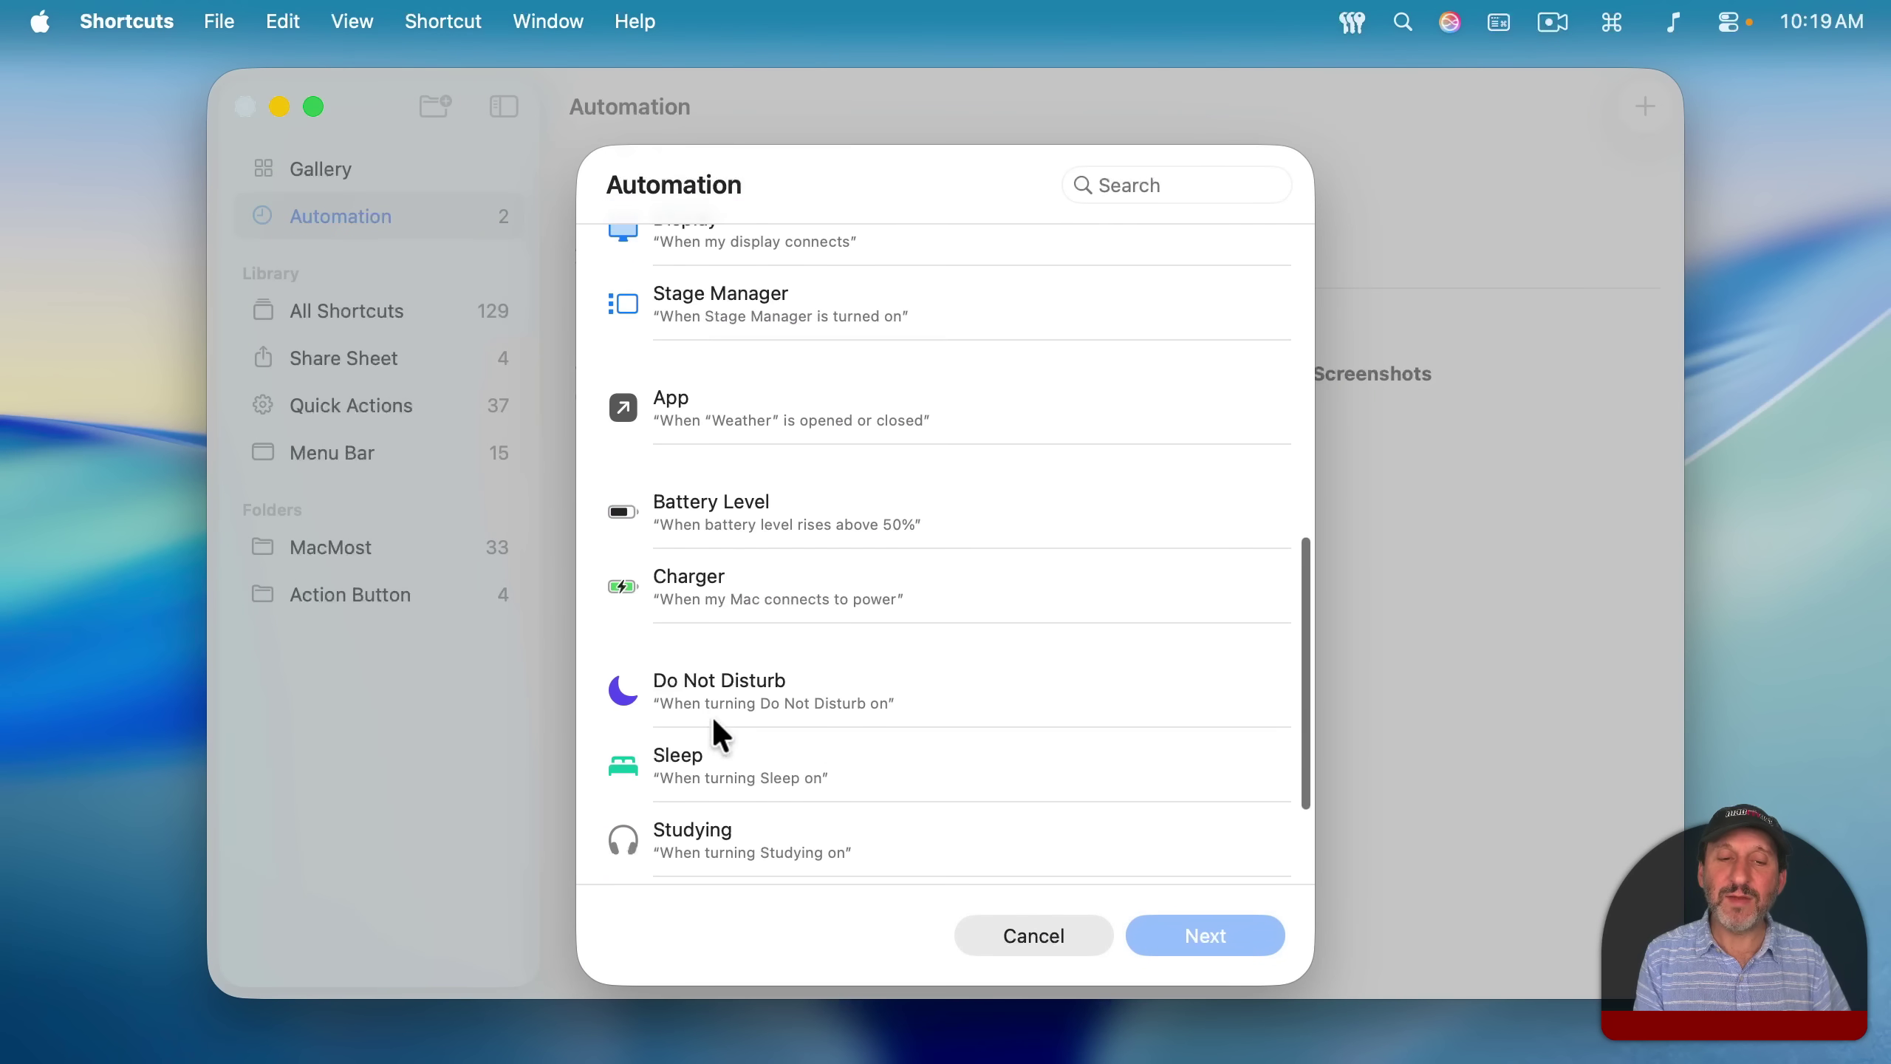
double_click(917, 503)
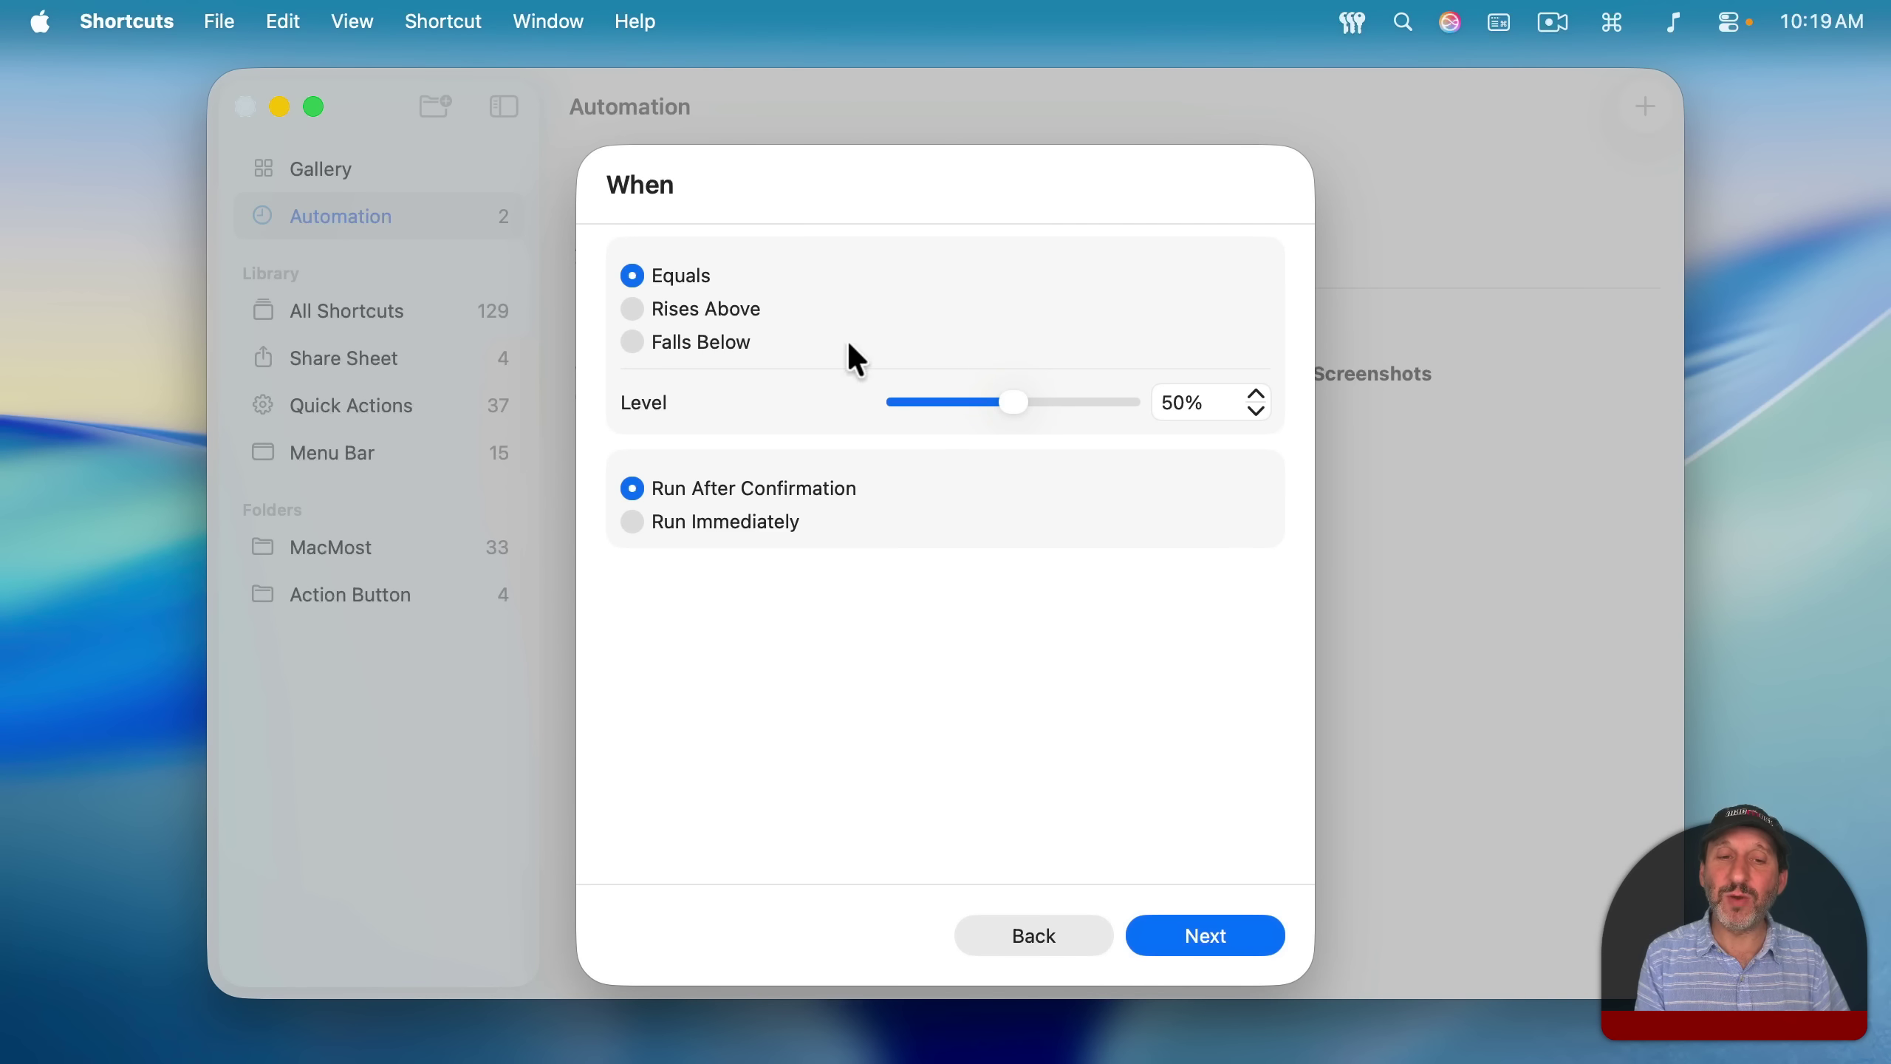
Switch to the Charger trigger, set Is Disconnected with Run Immediately, and continue
left_click(1087, 940)
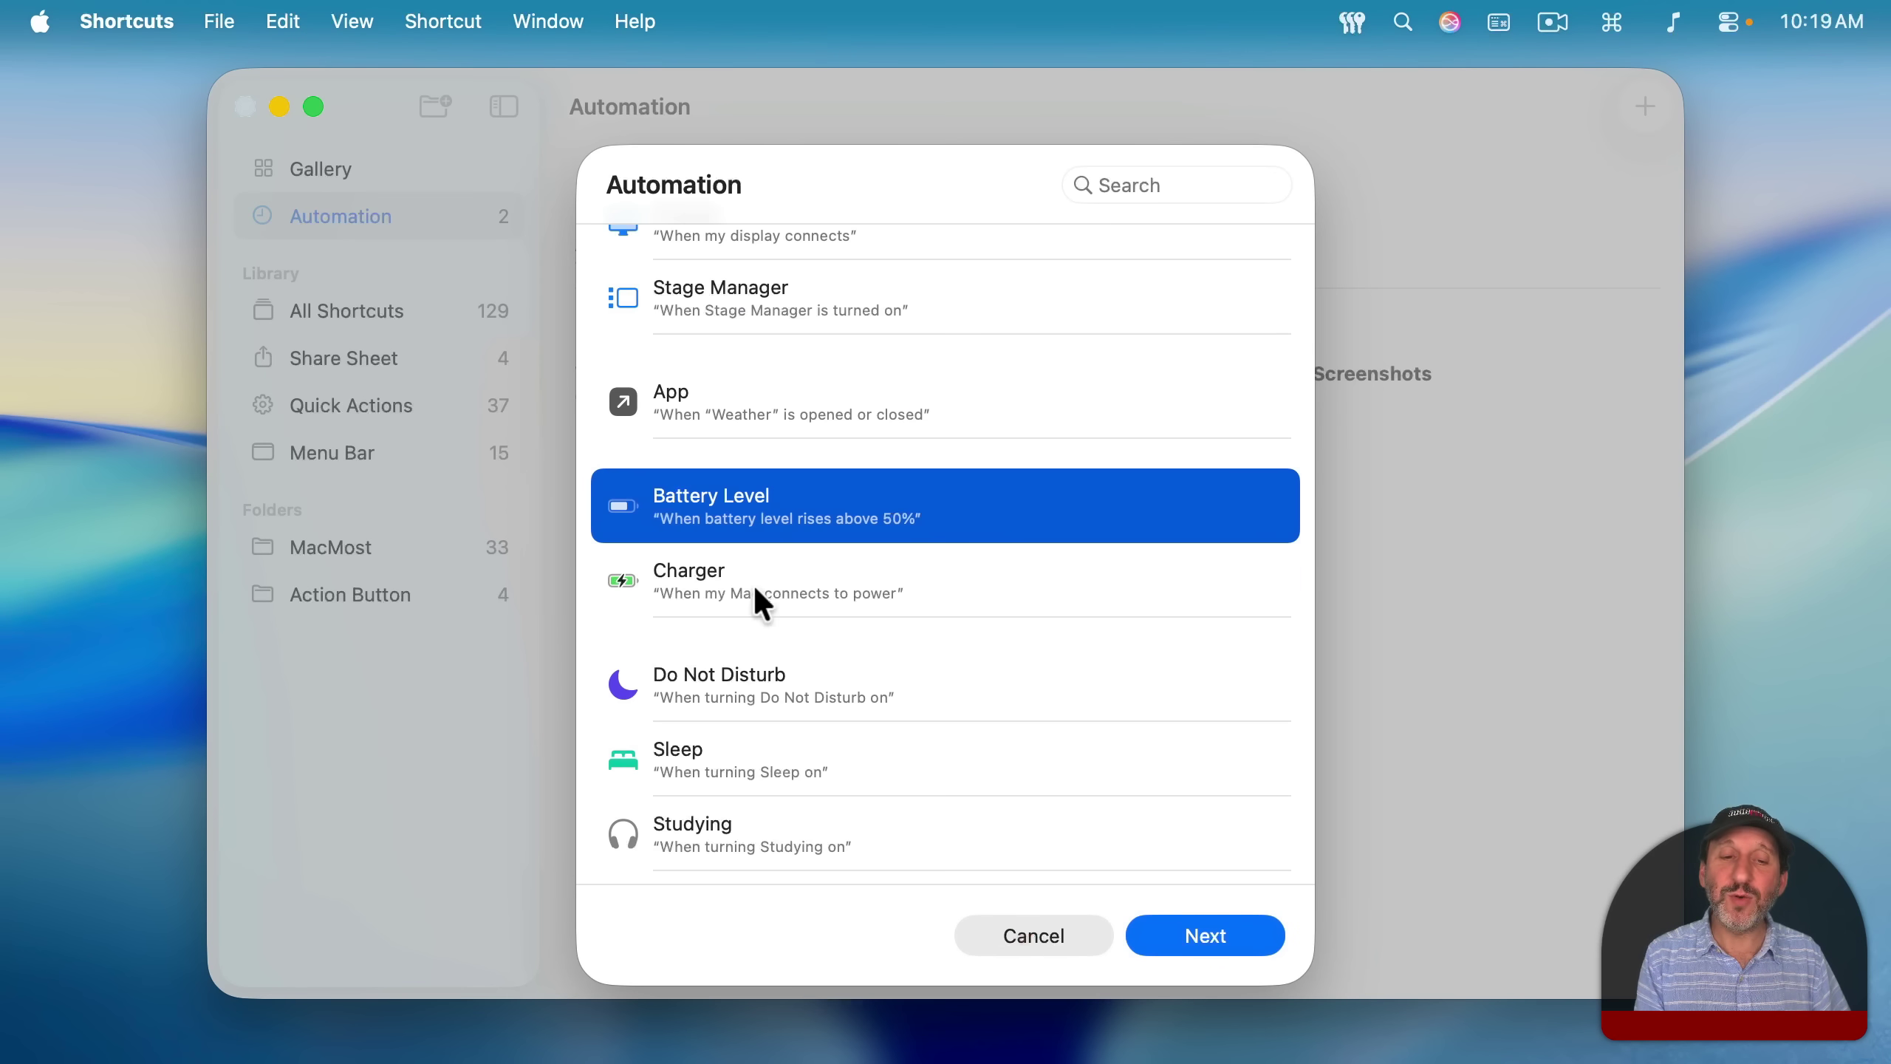
left_click(714, 572)
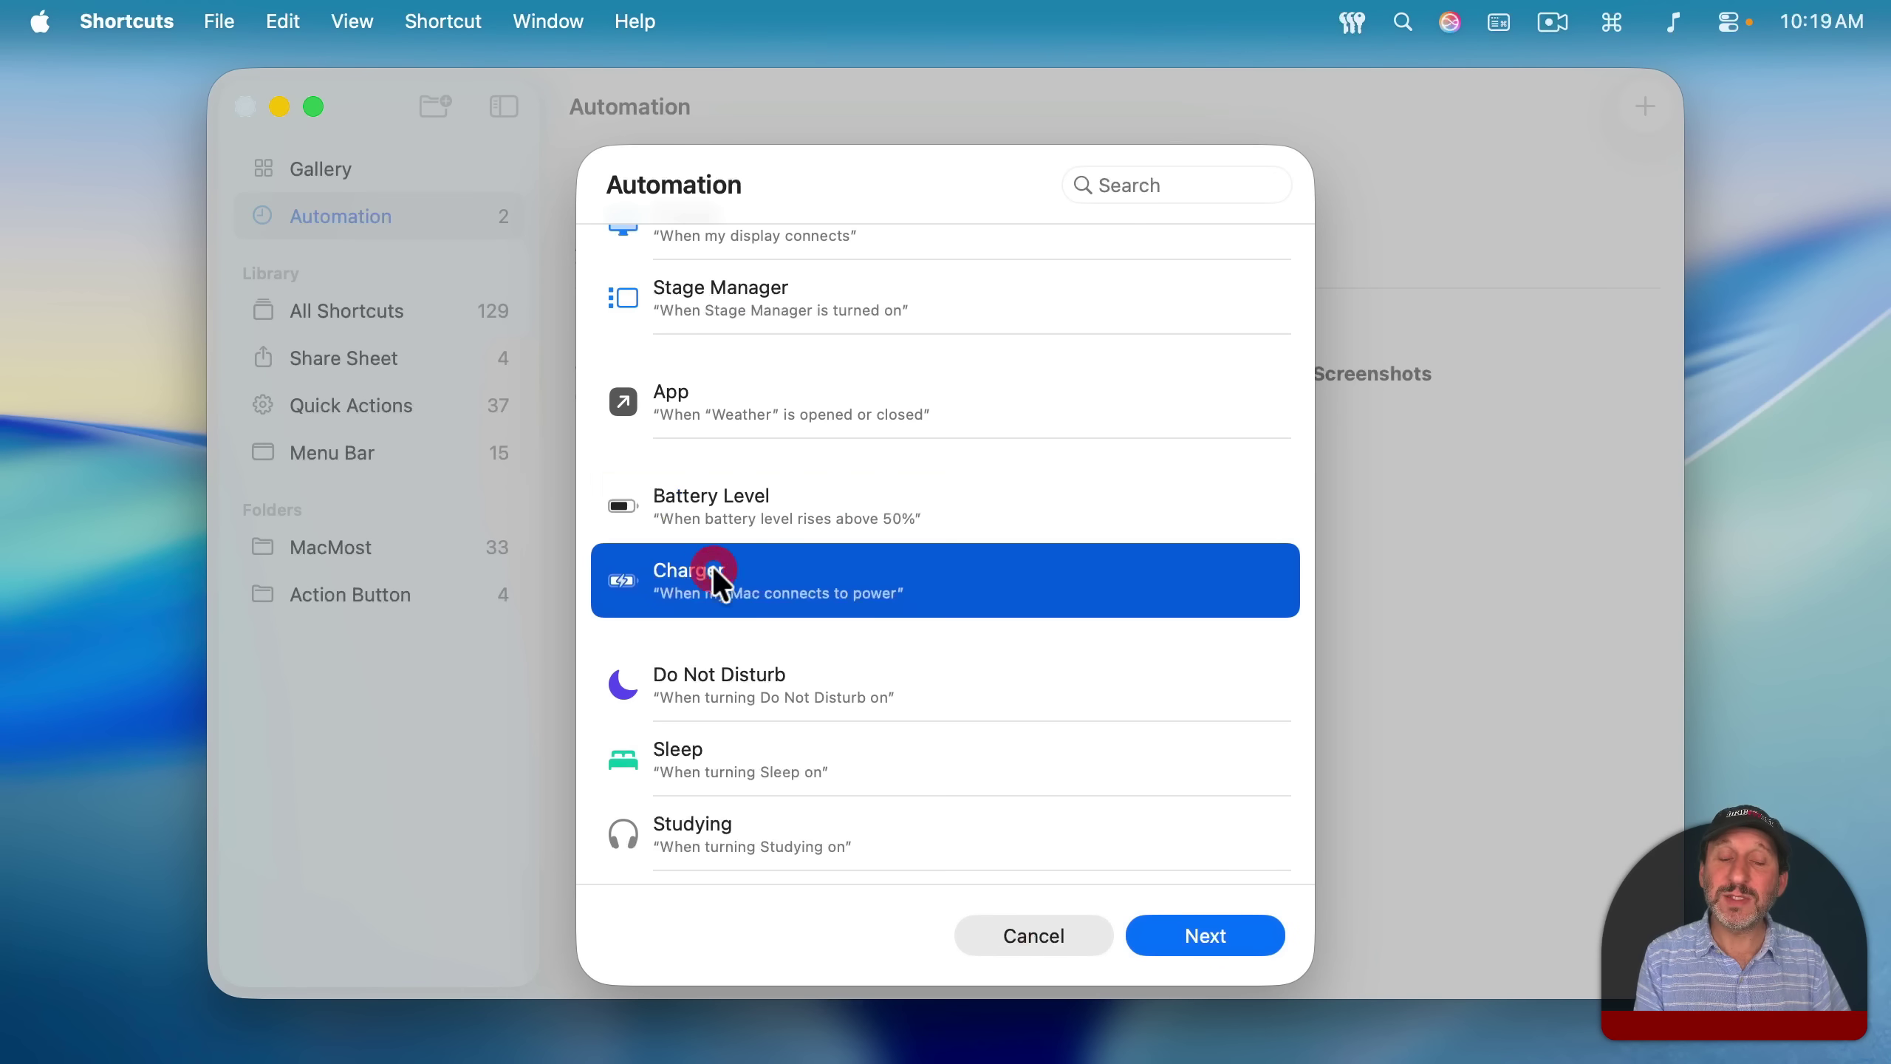
left_click(1183, 922)
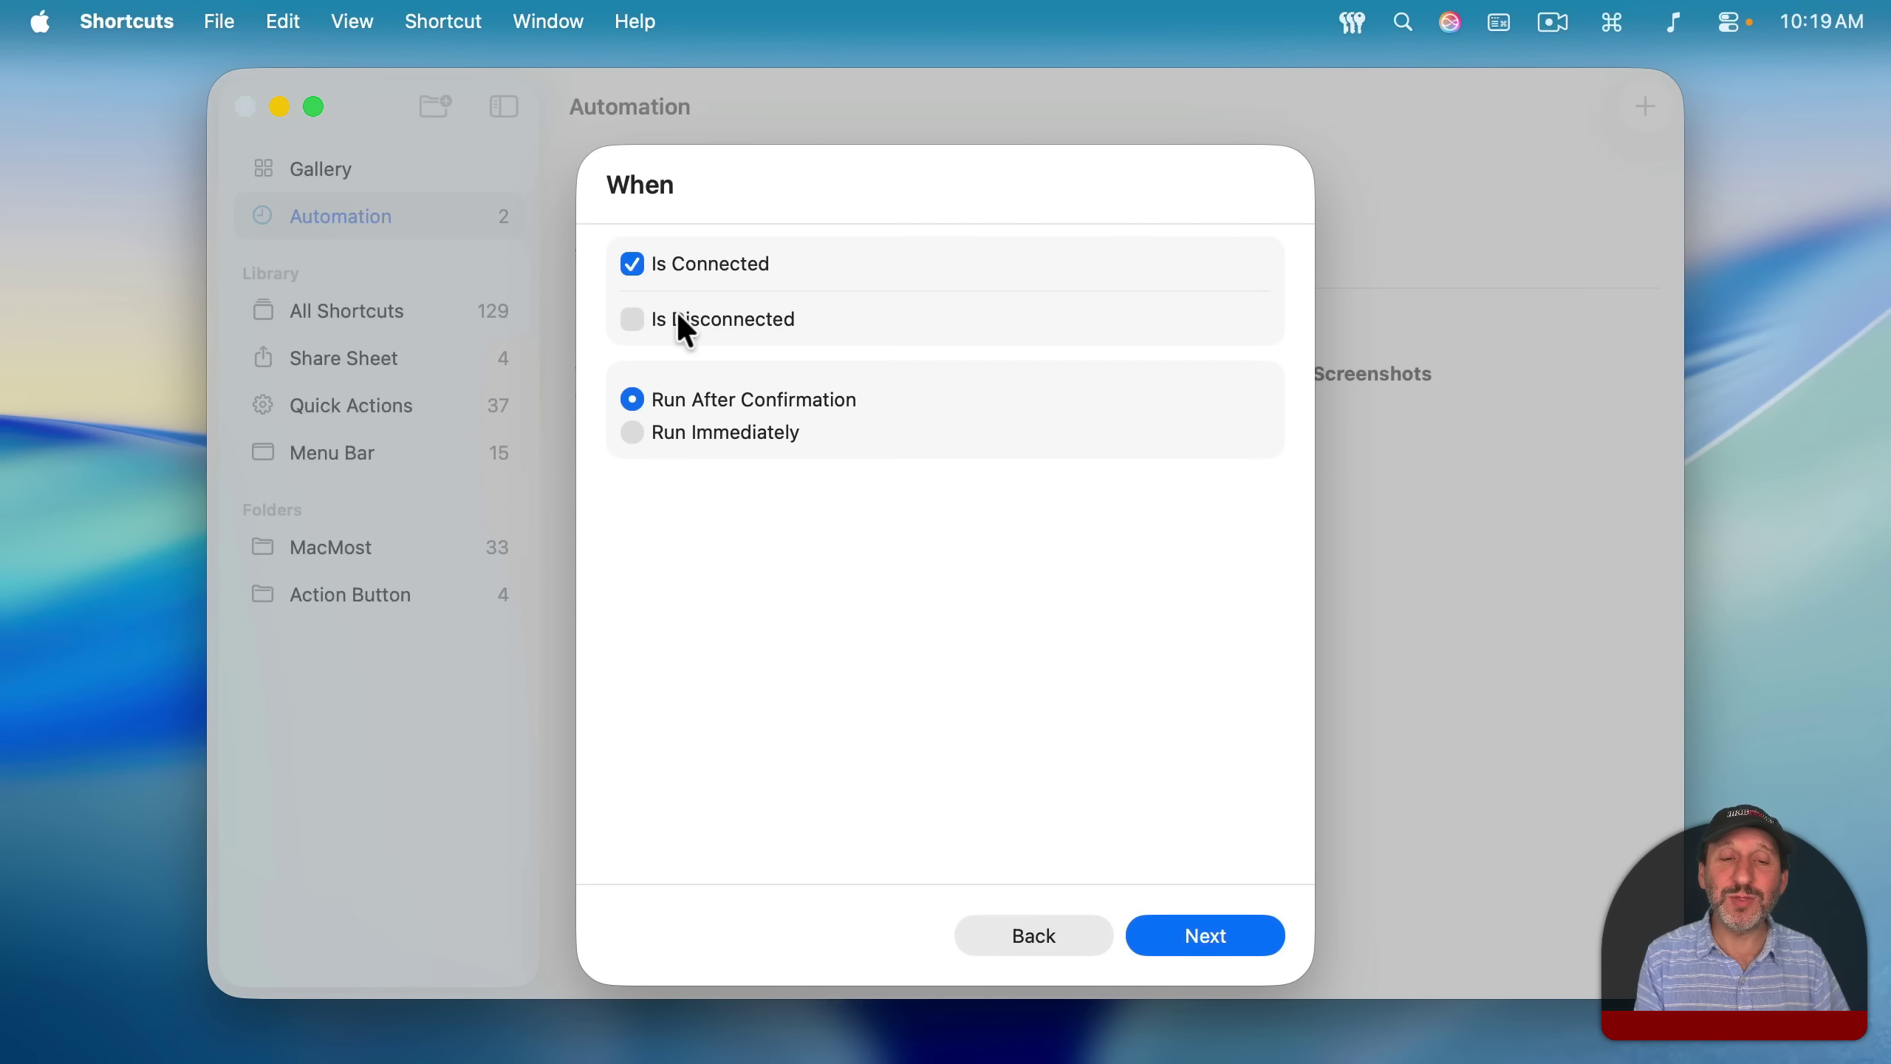
left_click(632, 318)
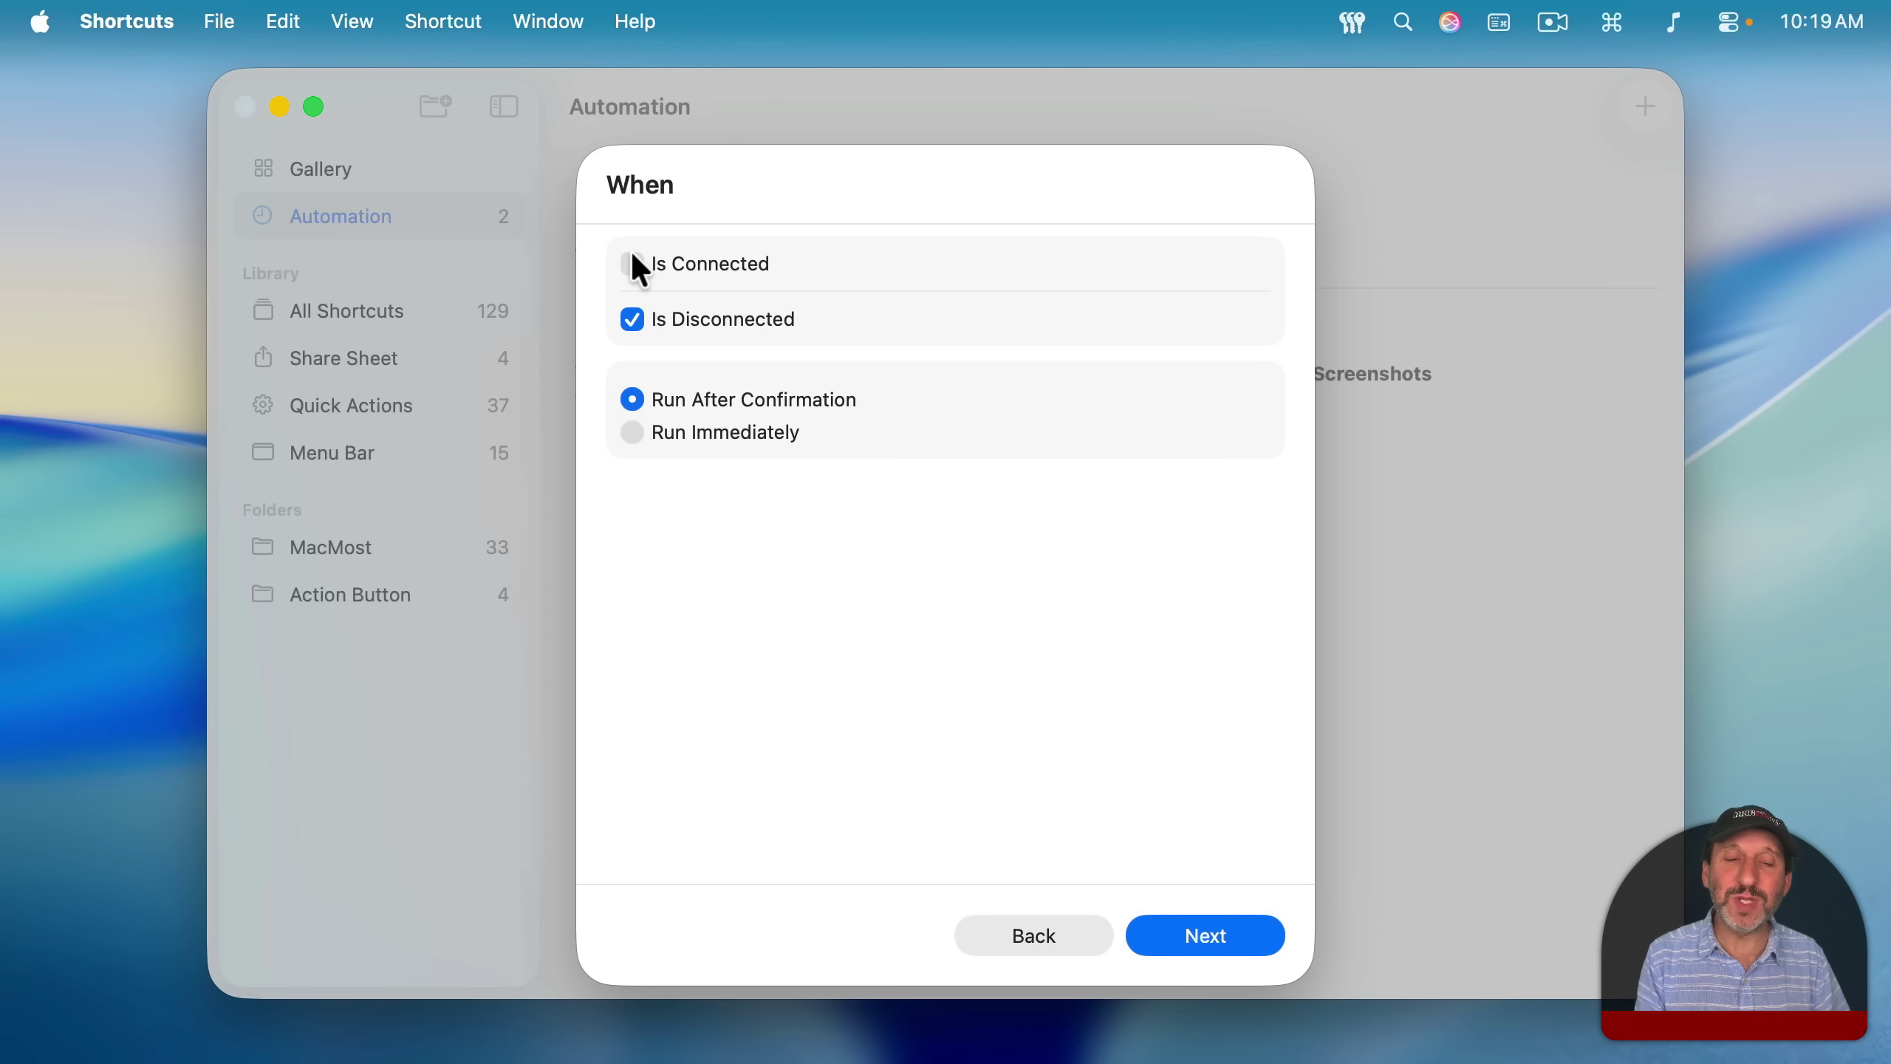
left_click(635, 432)
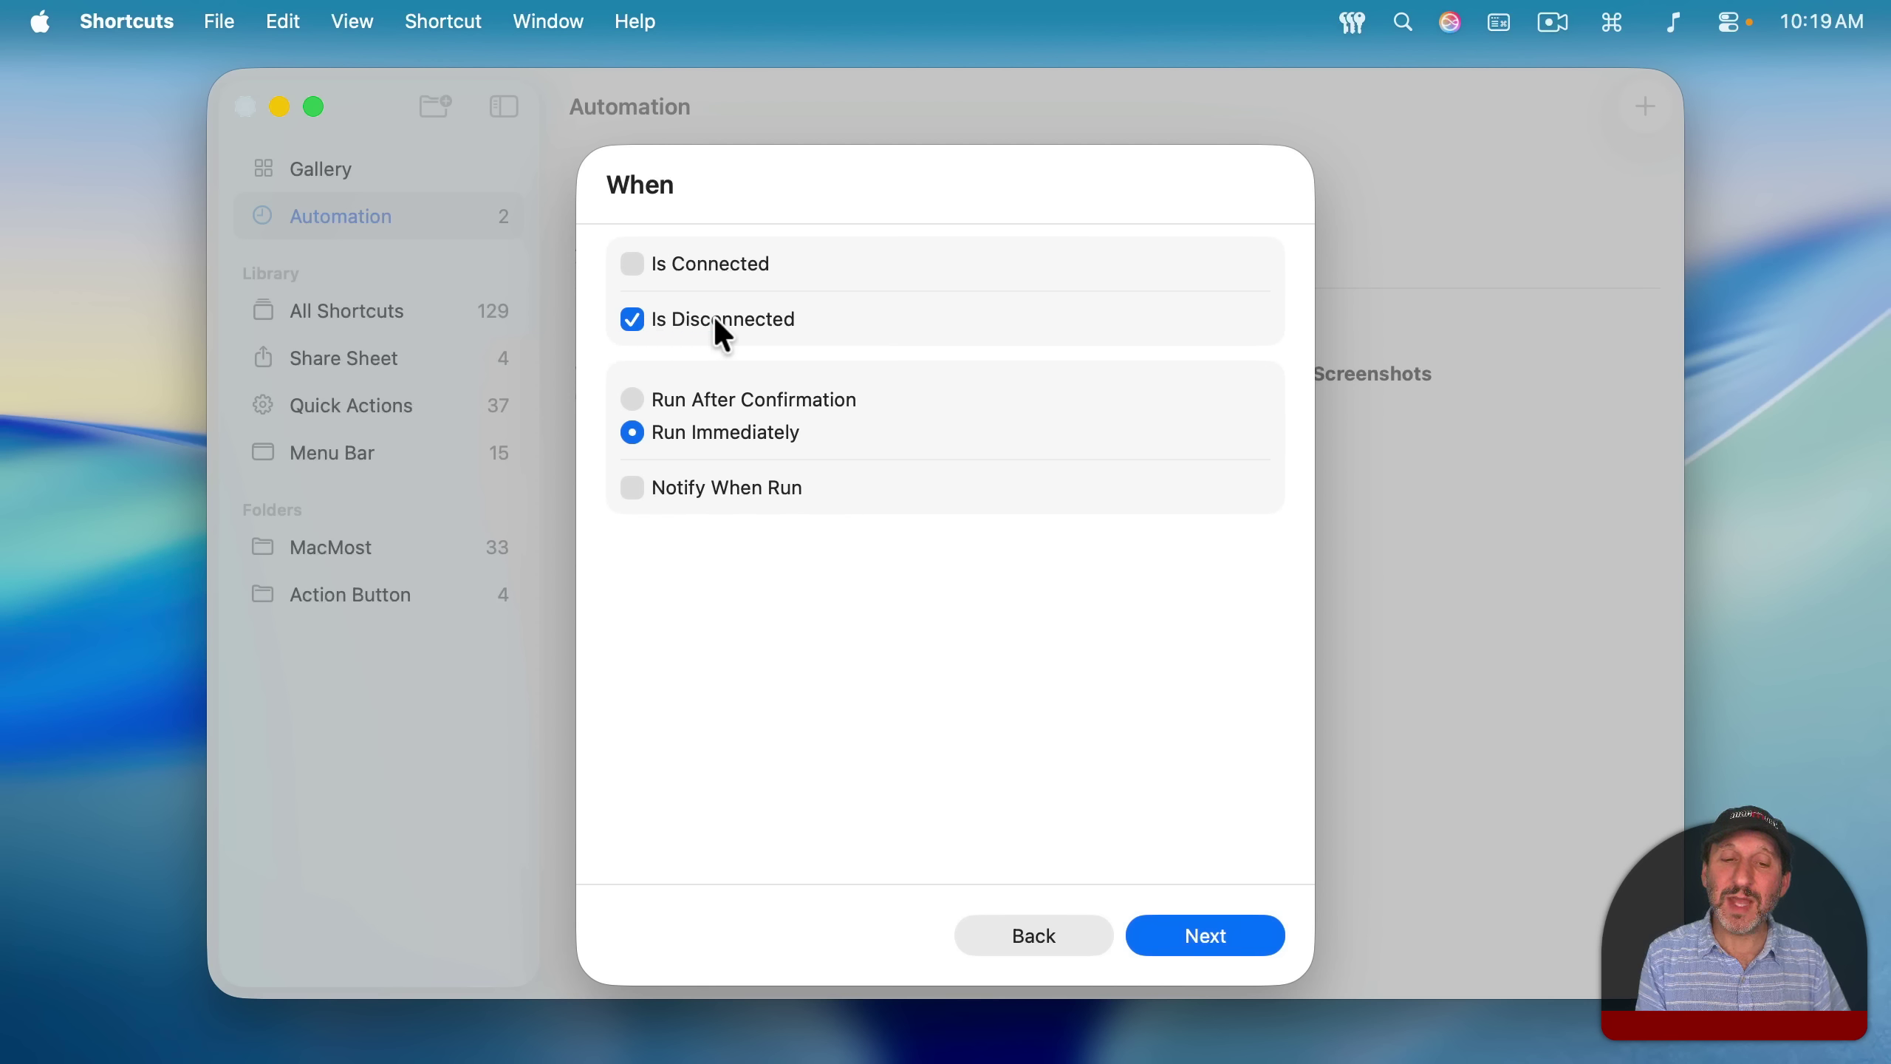
left_click(1189, 951)
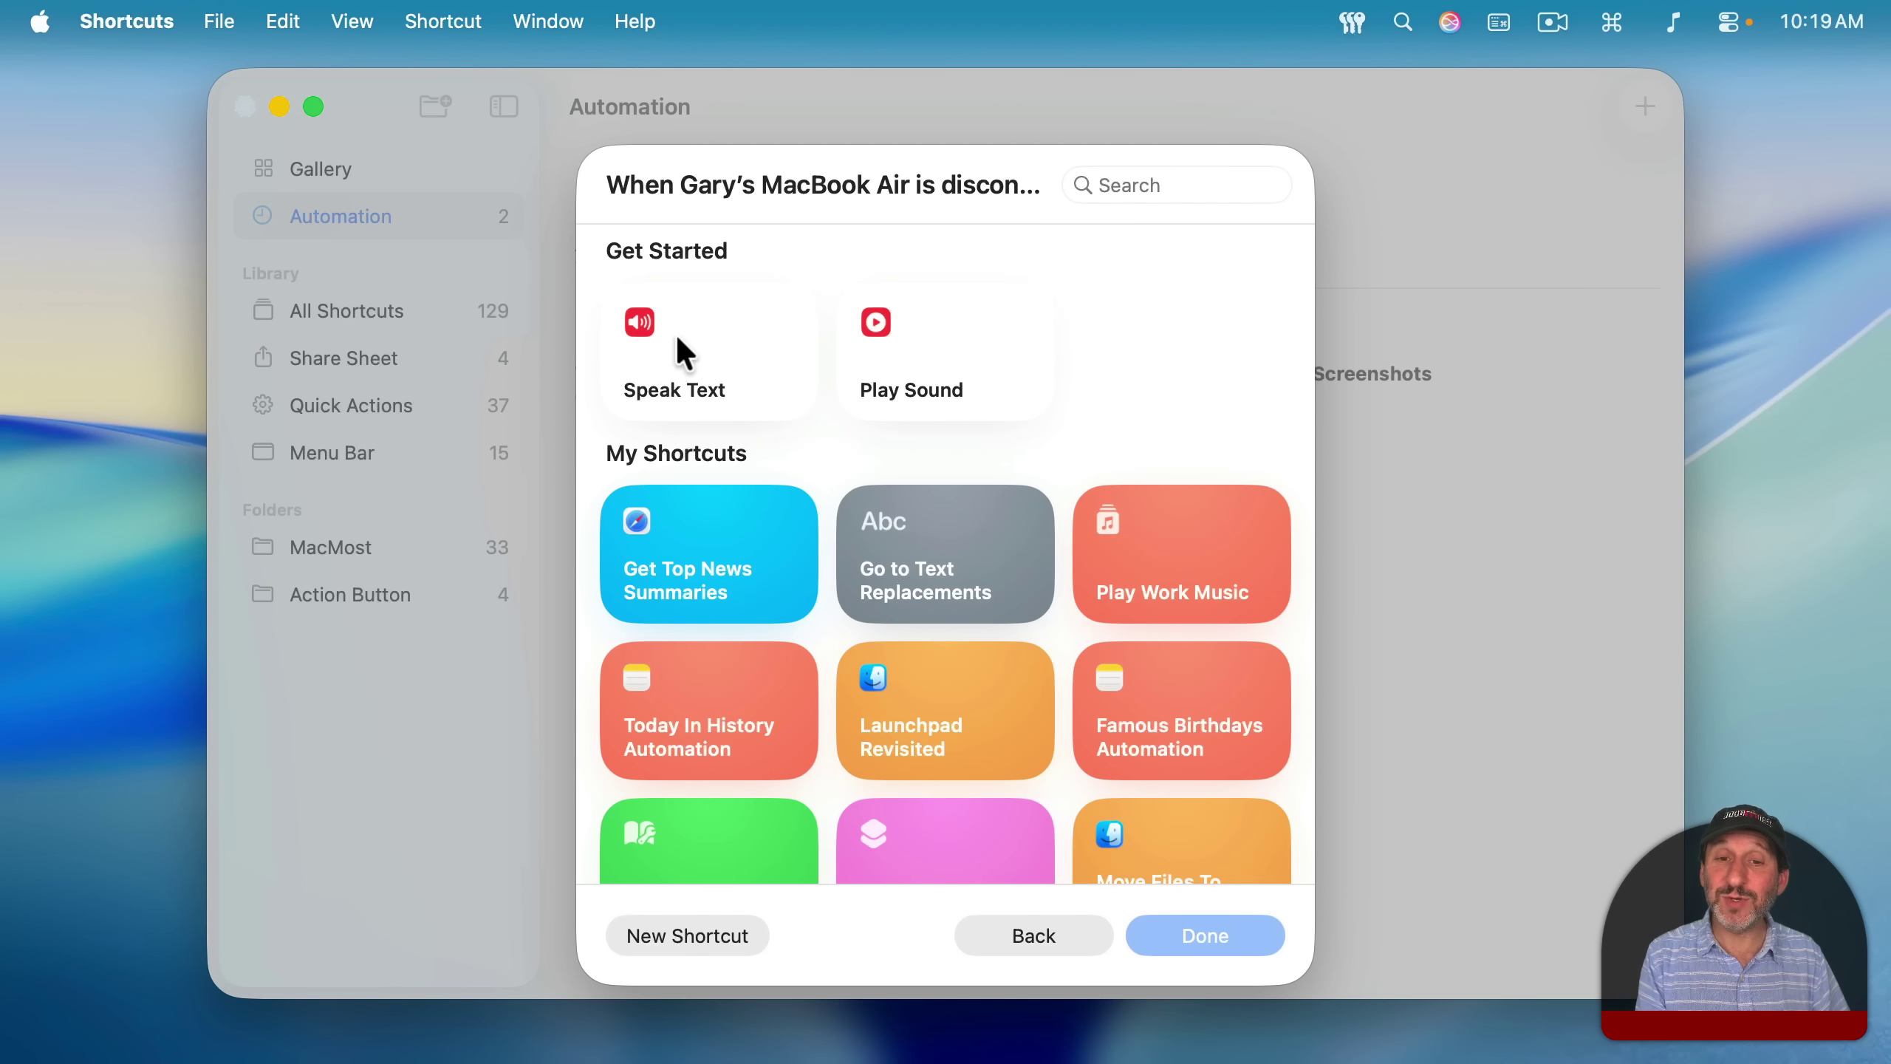
Add a Speak Text action that says 'Power Disconnected'
left_click(647, 328)
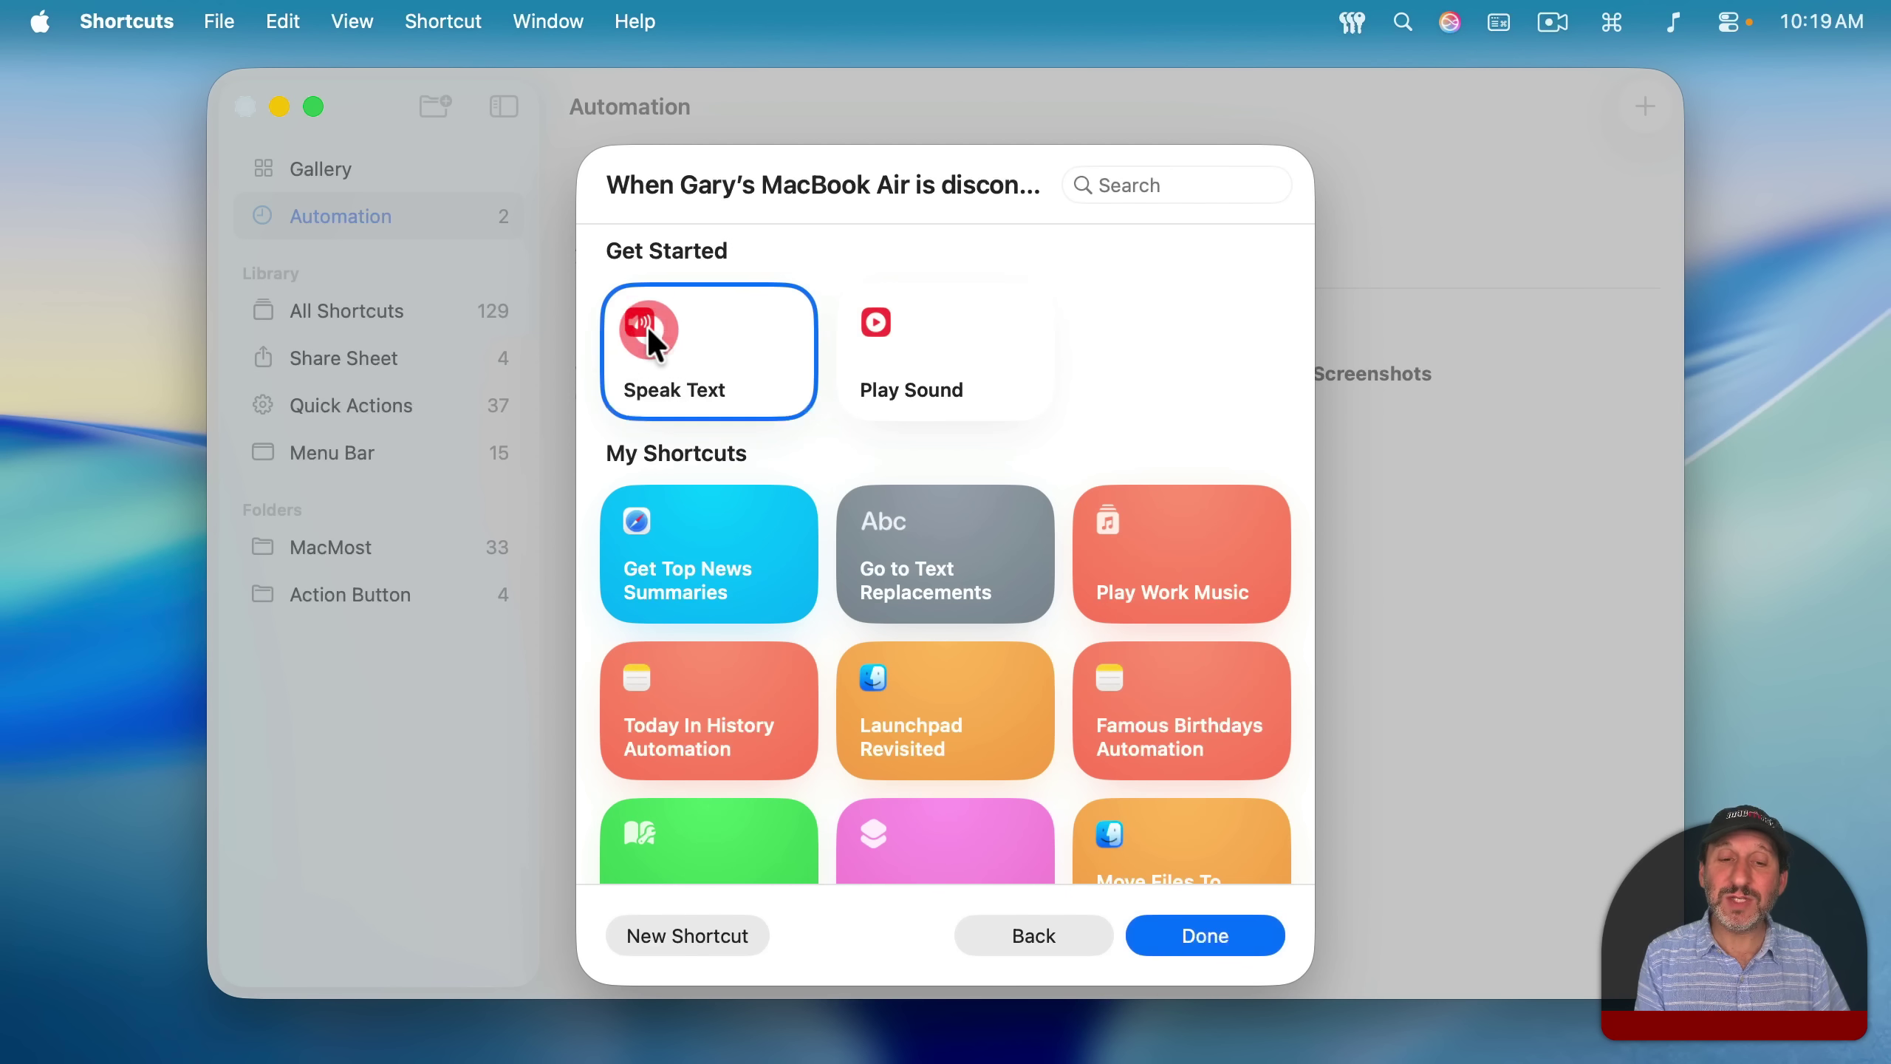
left_click(1204, 936)
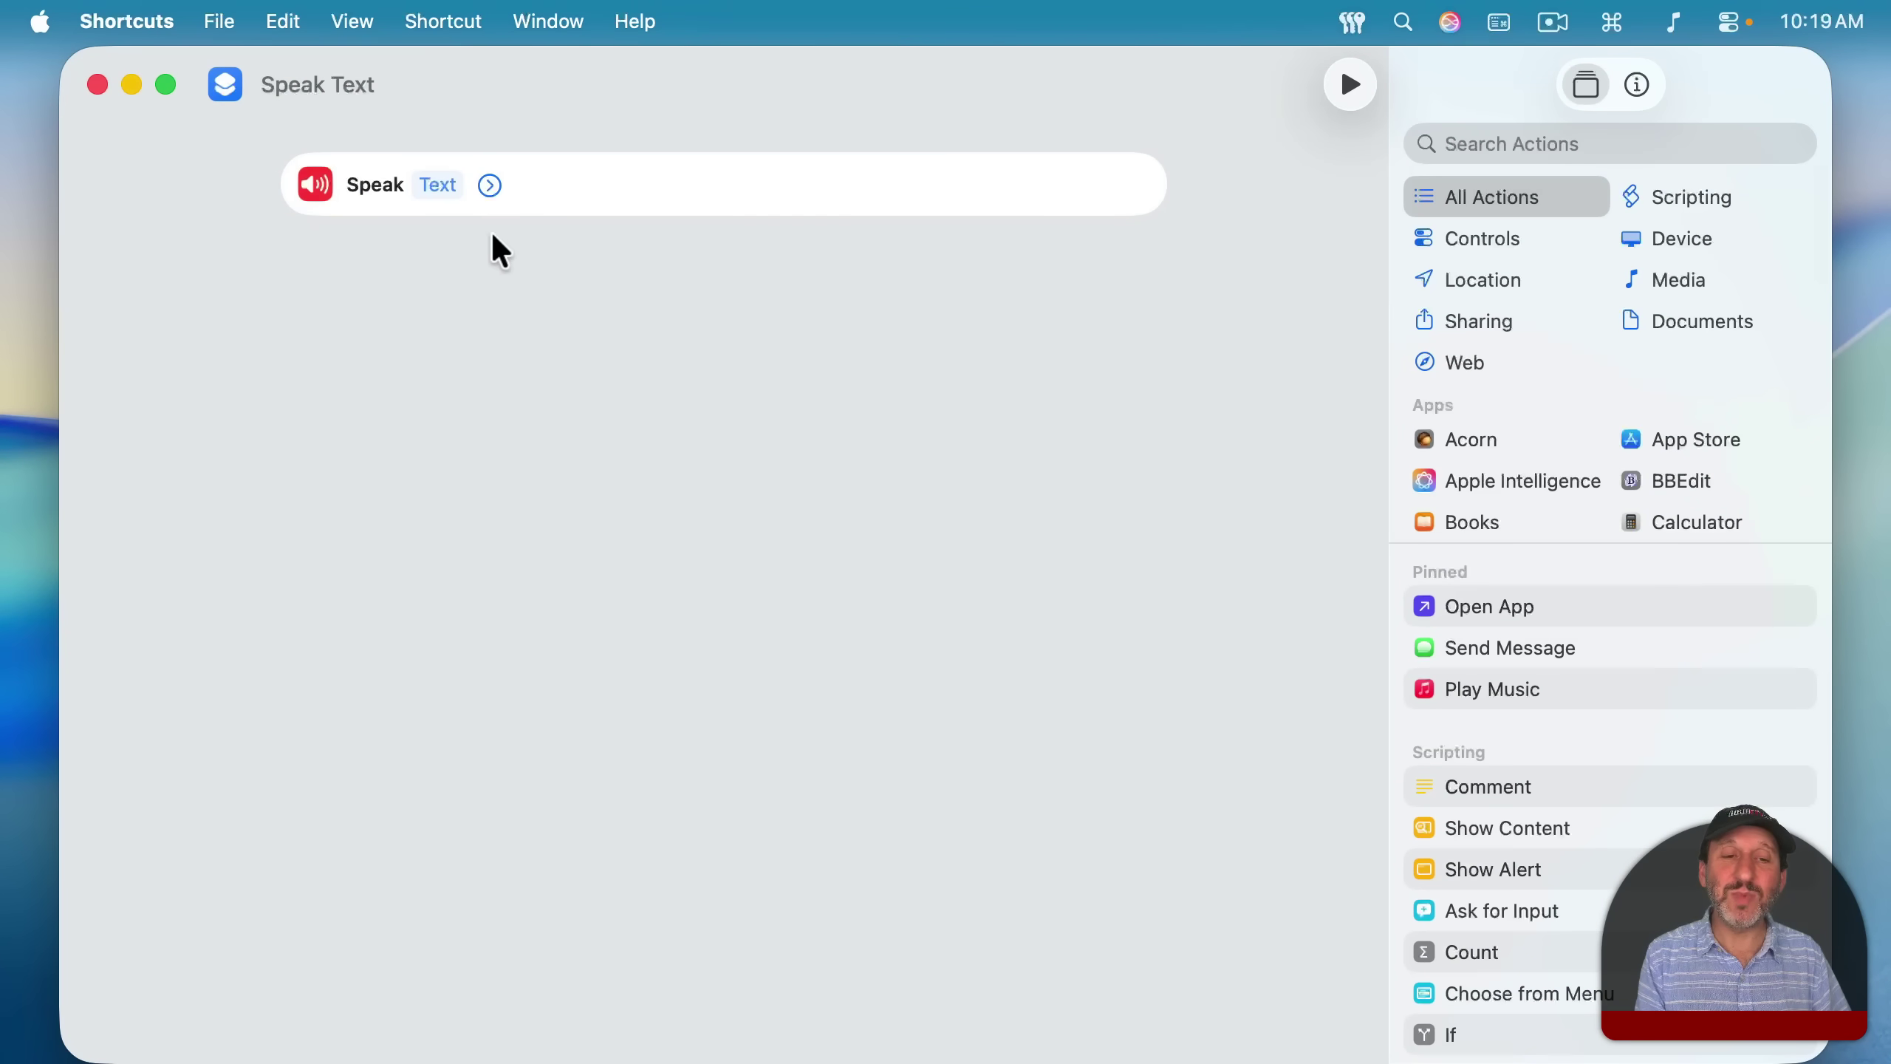
left_click(437, 186)
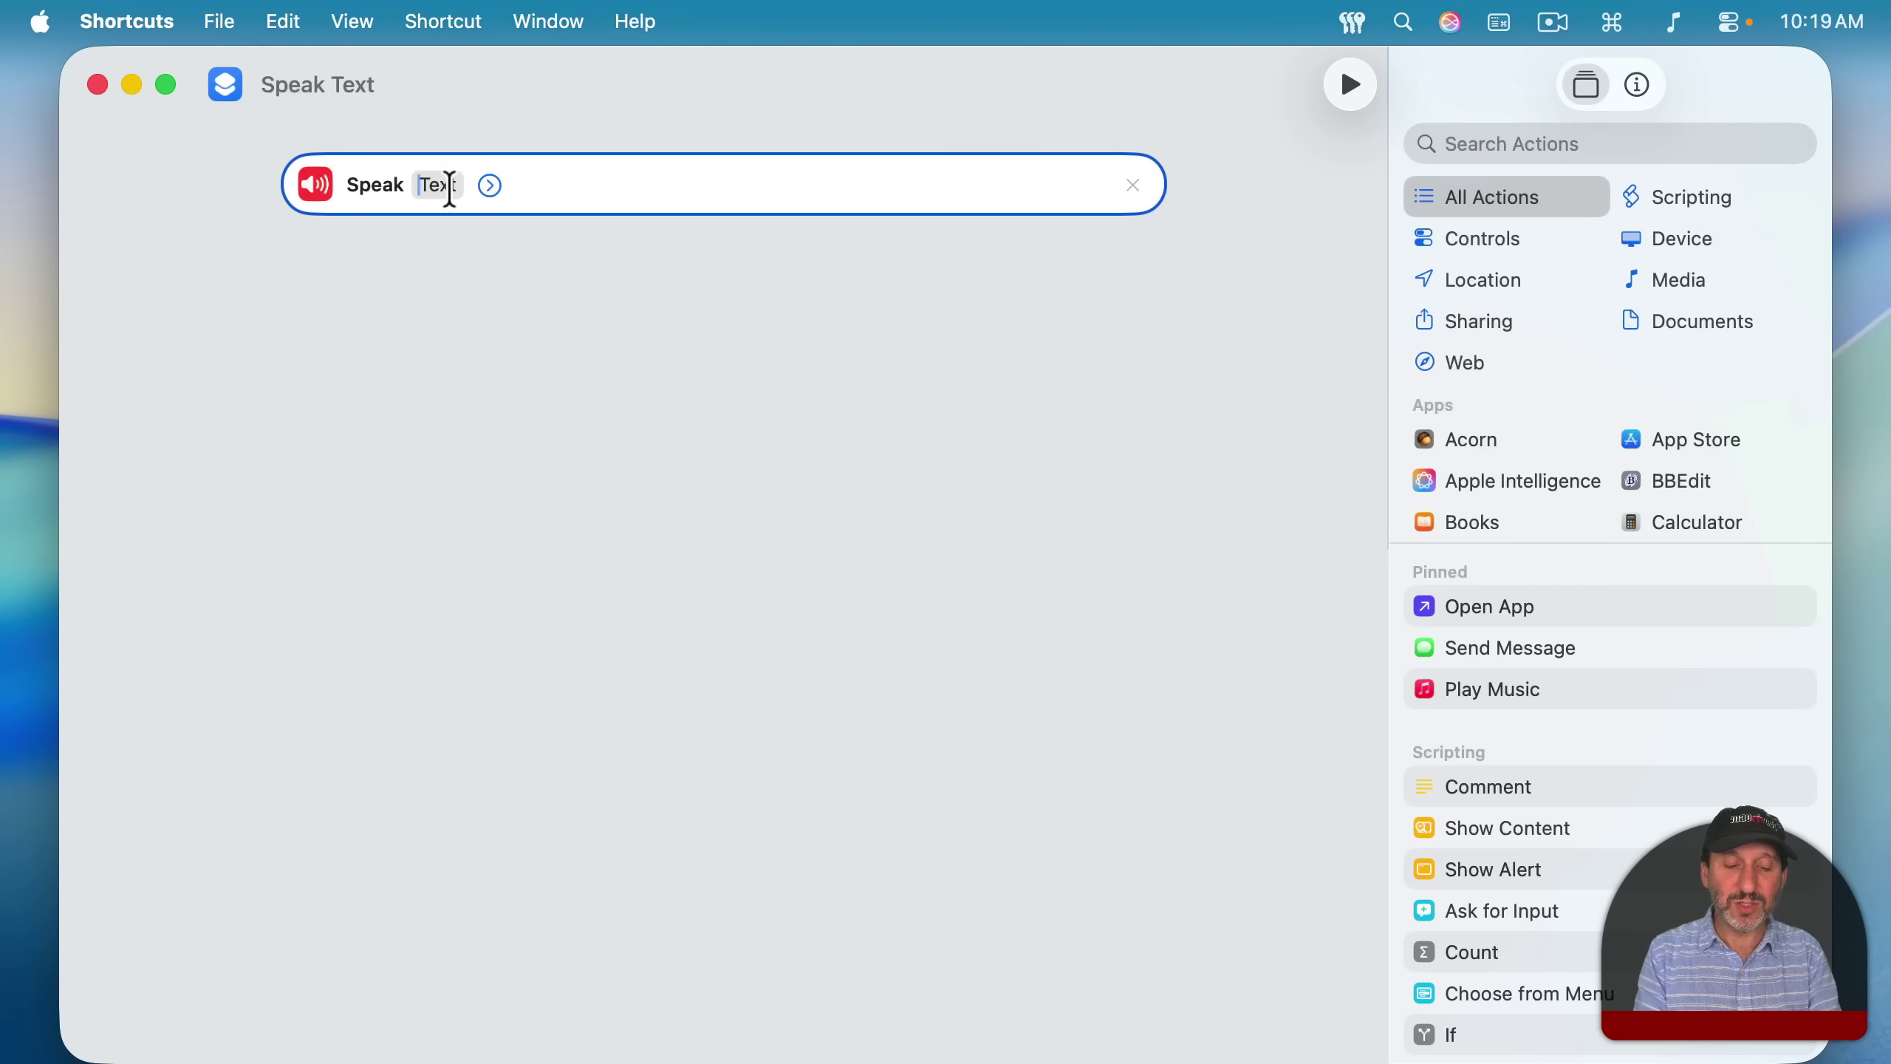
type("Power ")
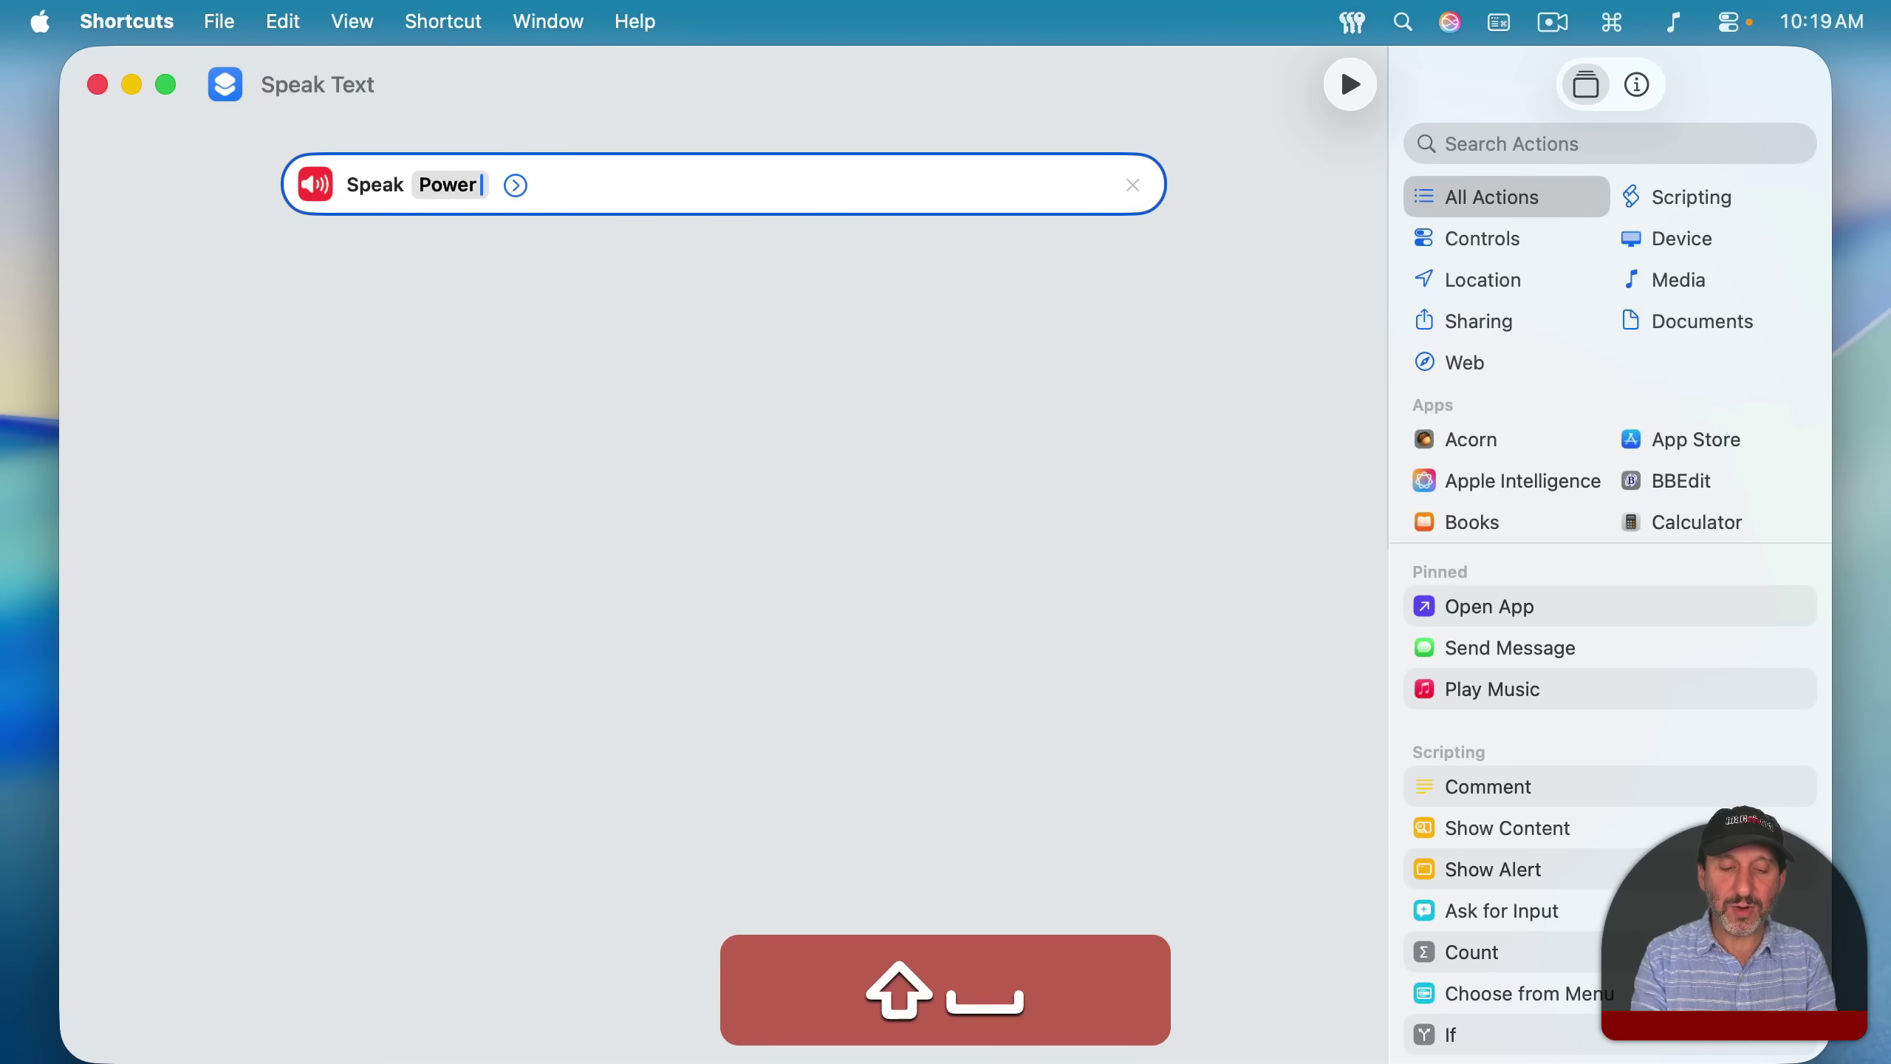
type("Disconnected")
left_click(646, 186)
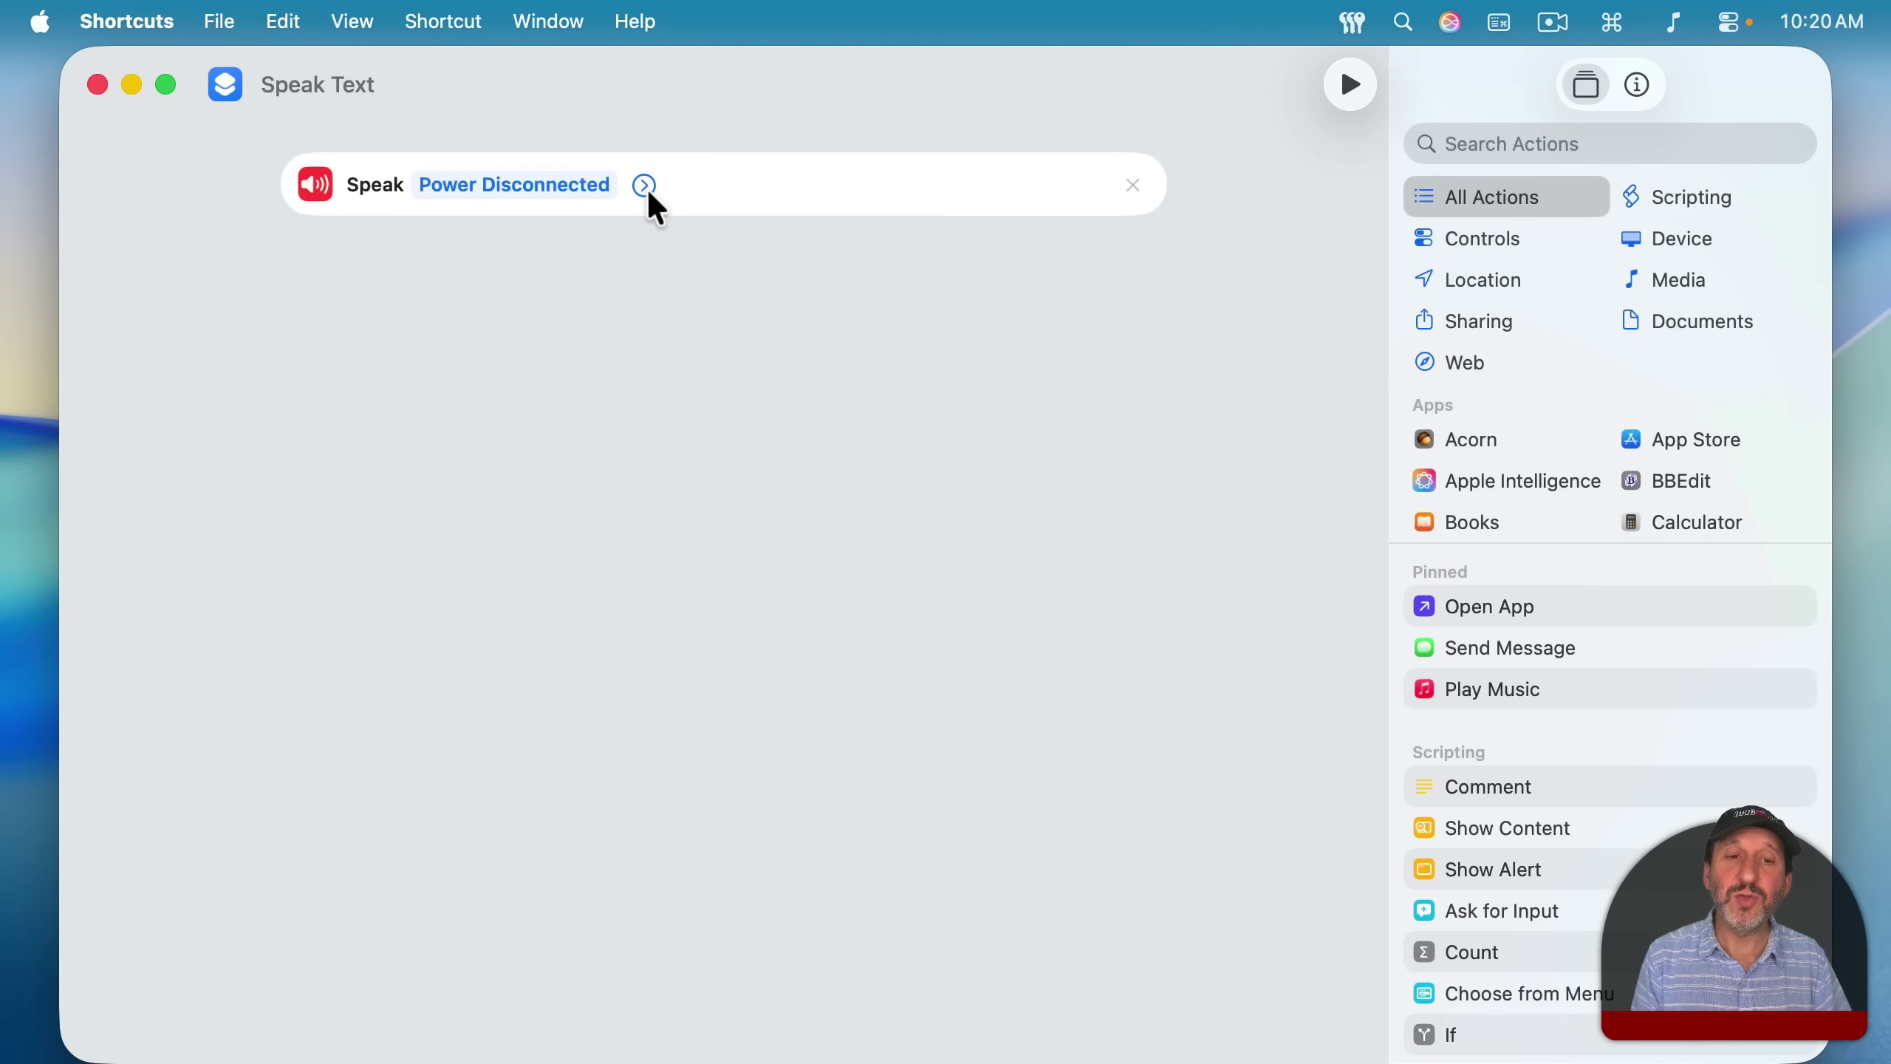
Turn off Wait Until Finished and set the speaking voice to Voice 5
left_click(645, 187)
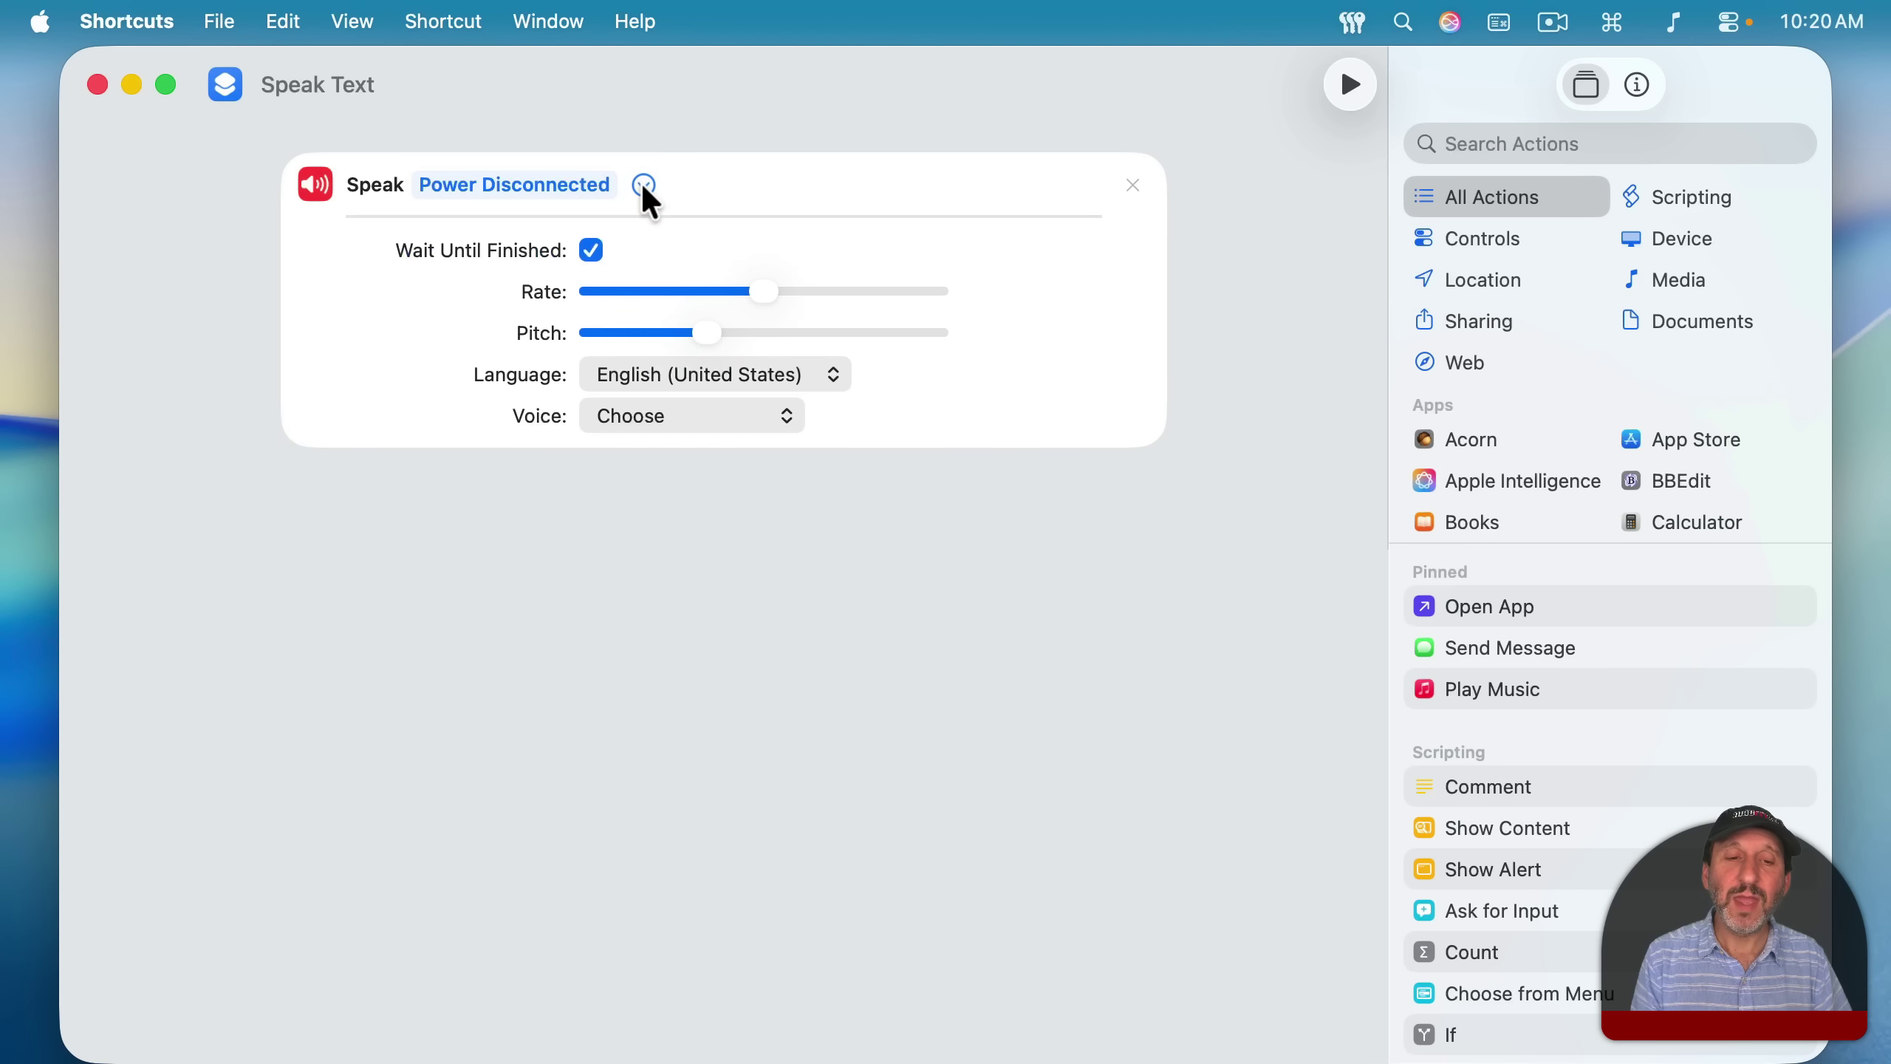
left_click(590, 251)
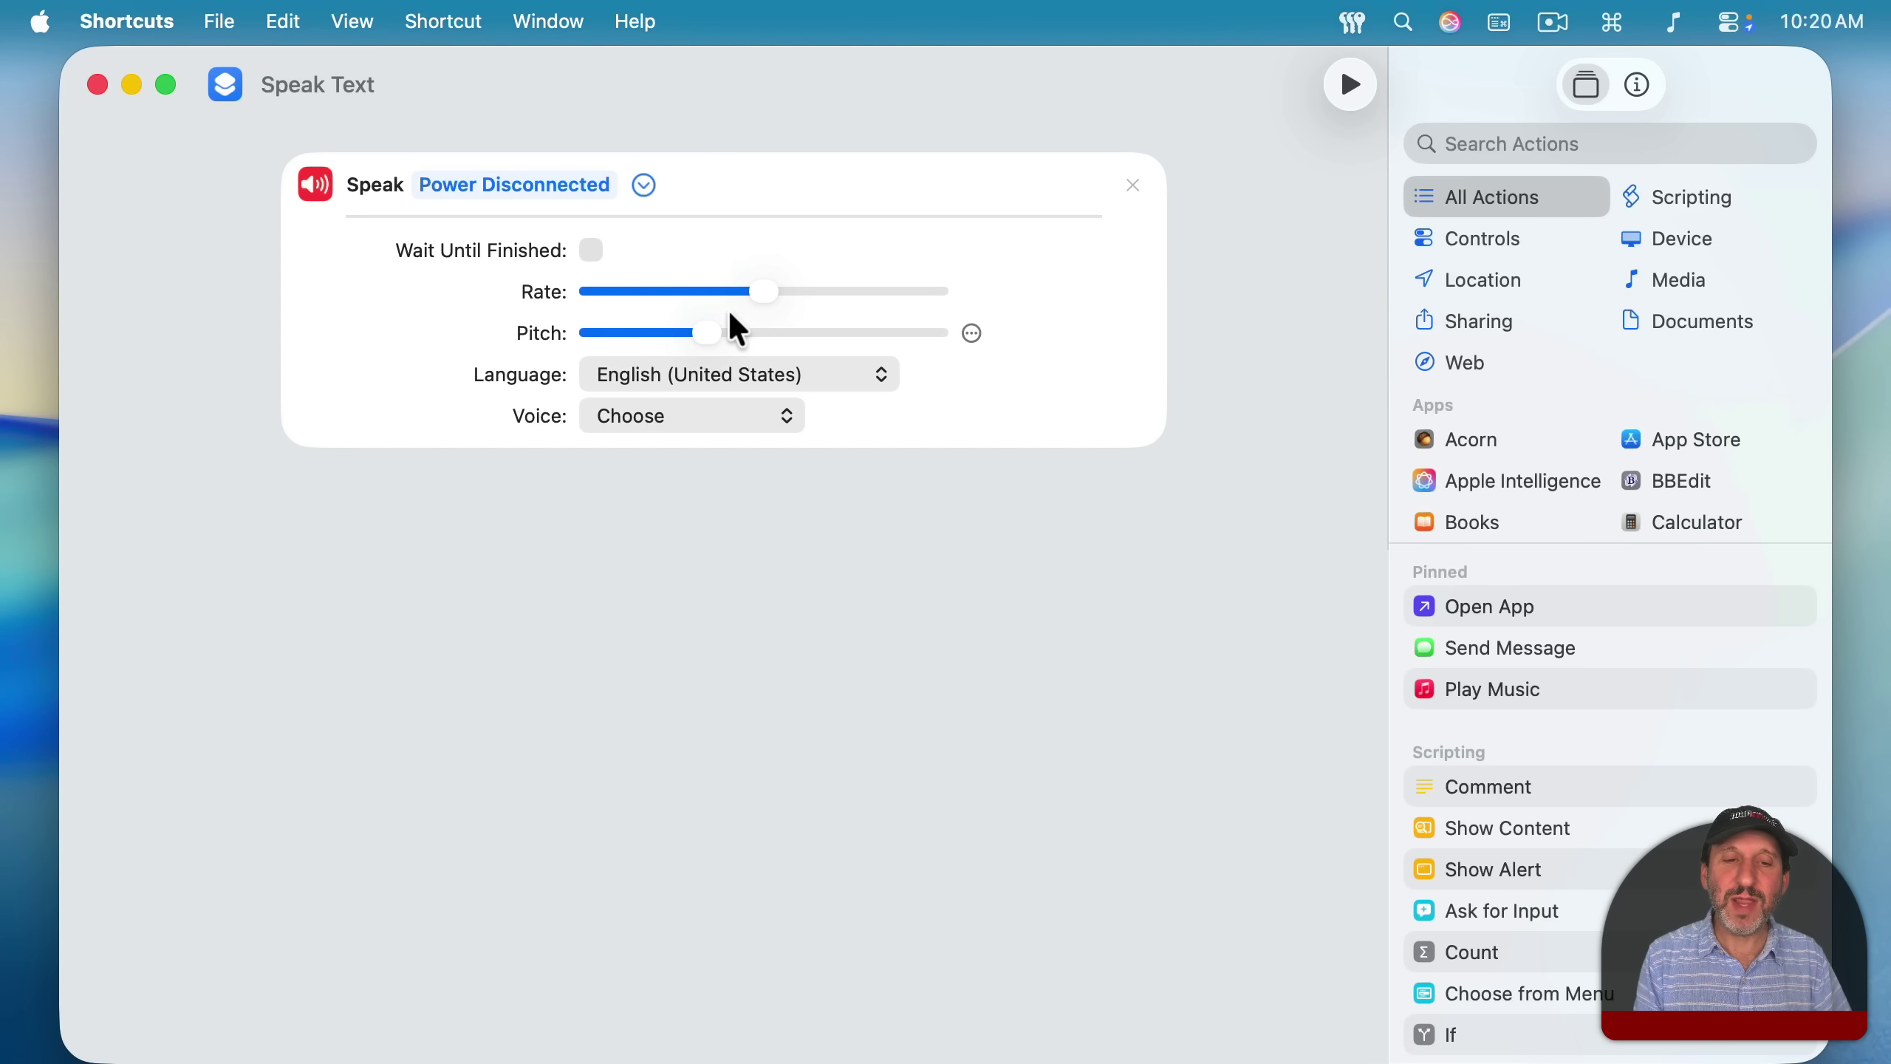
left_click(700, 426)
mouse_move(721, 28)
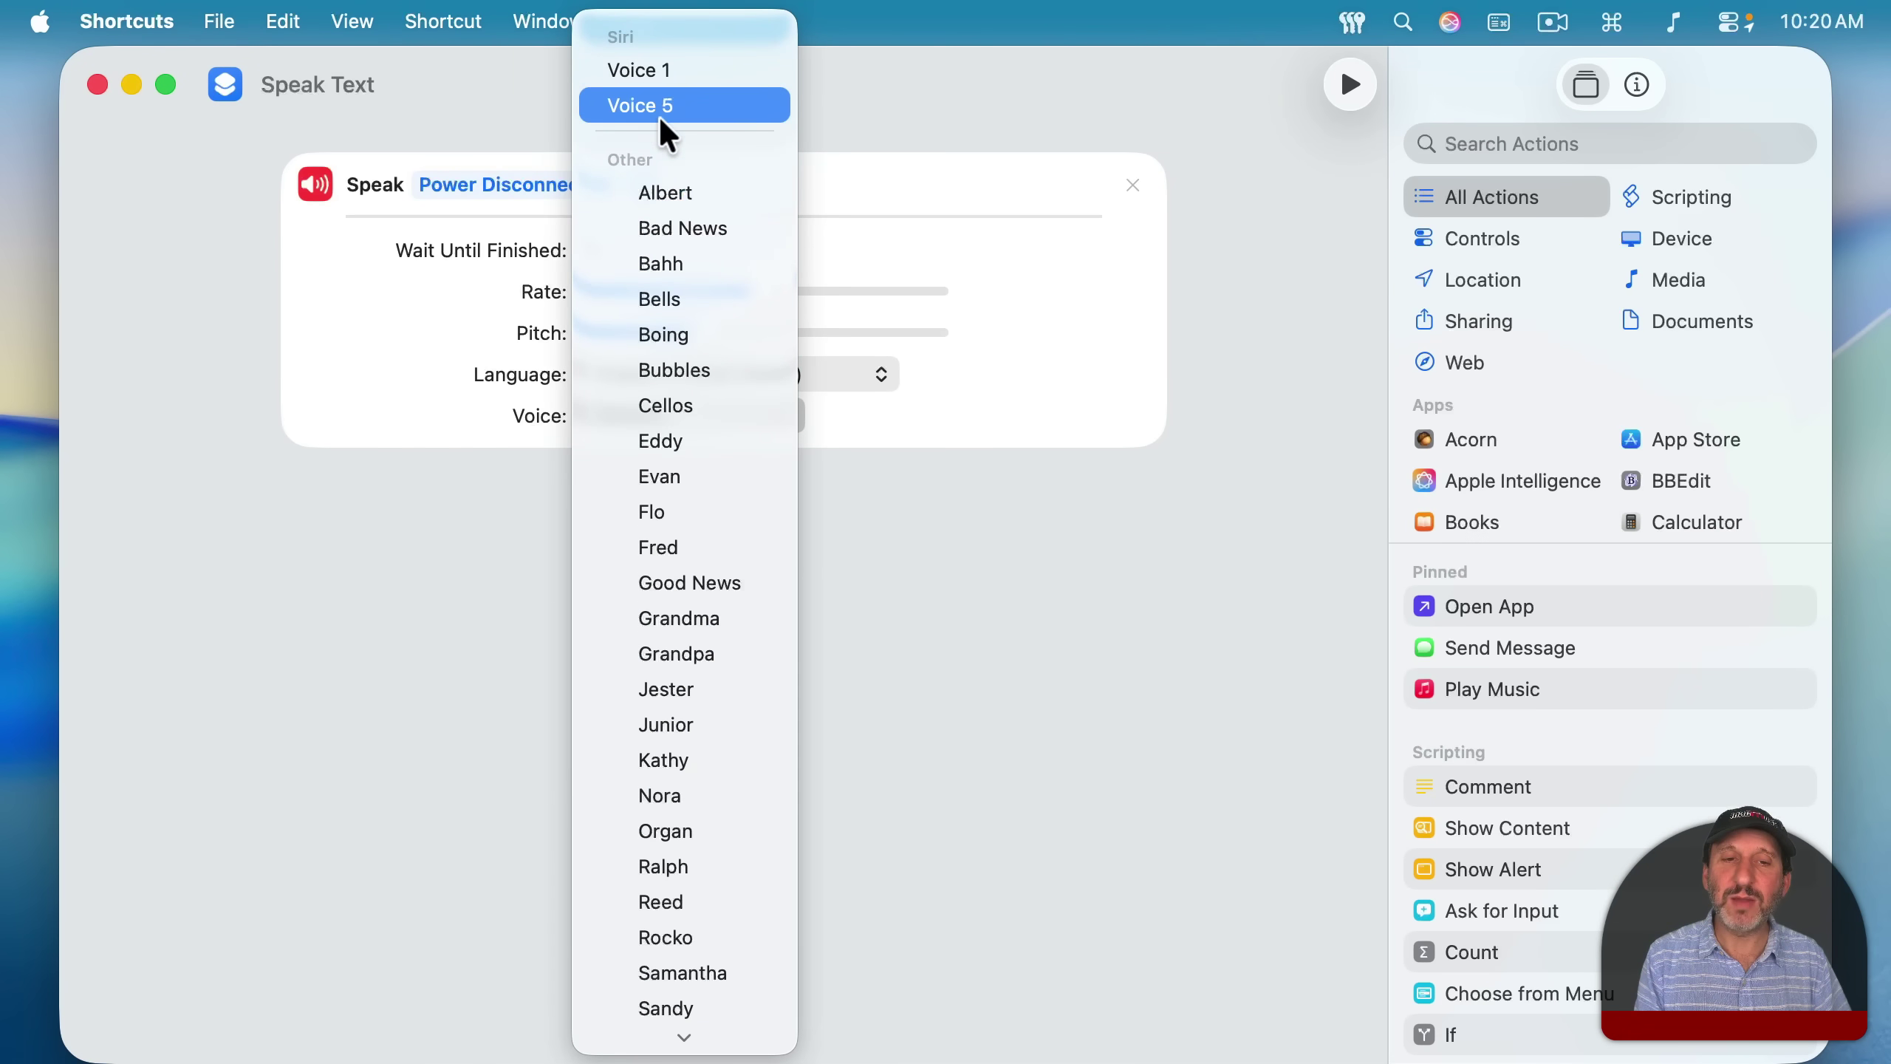
left_click(693, 108)
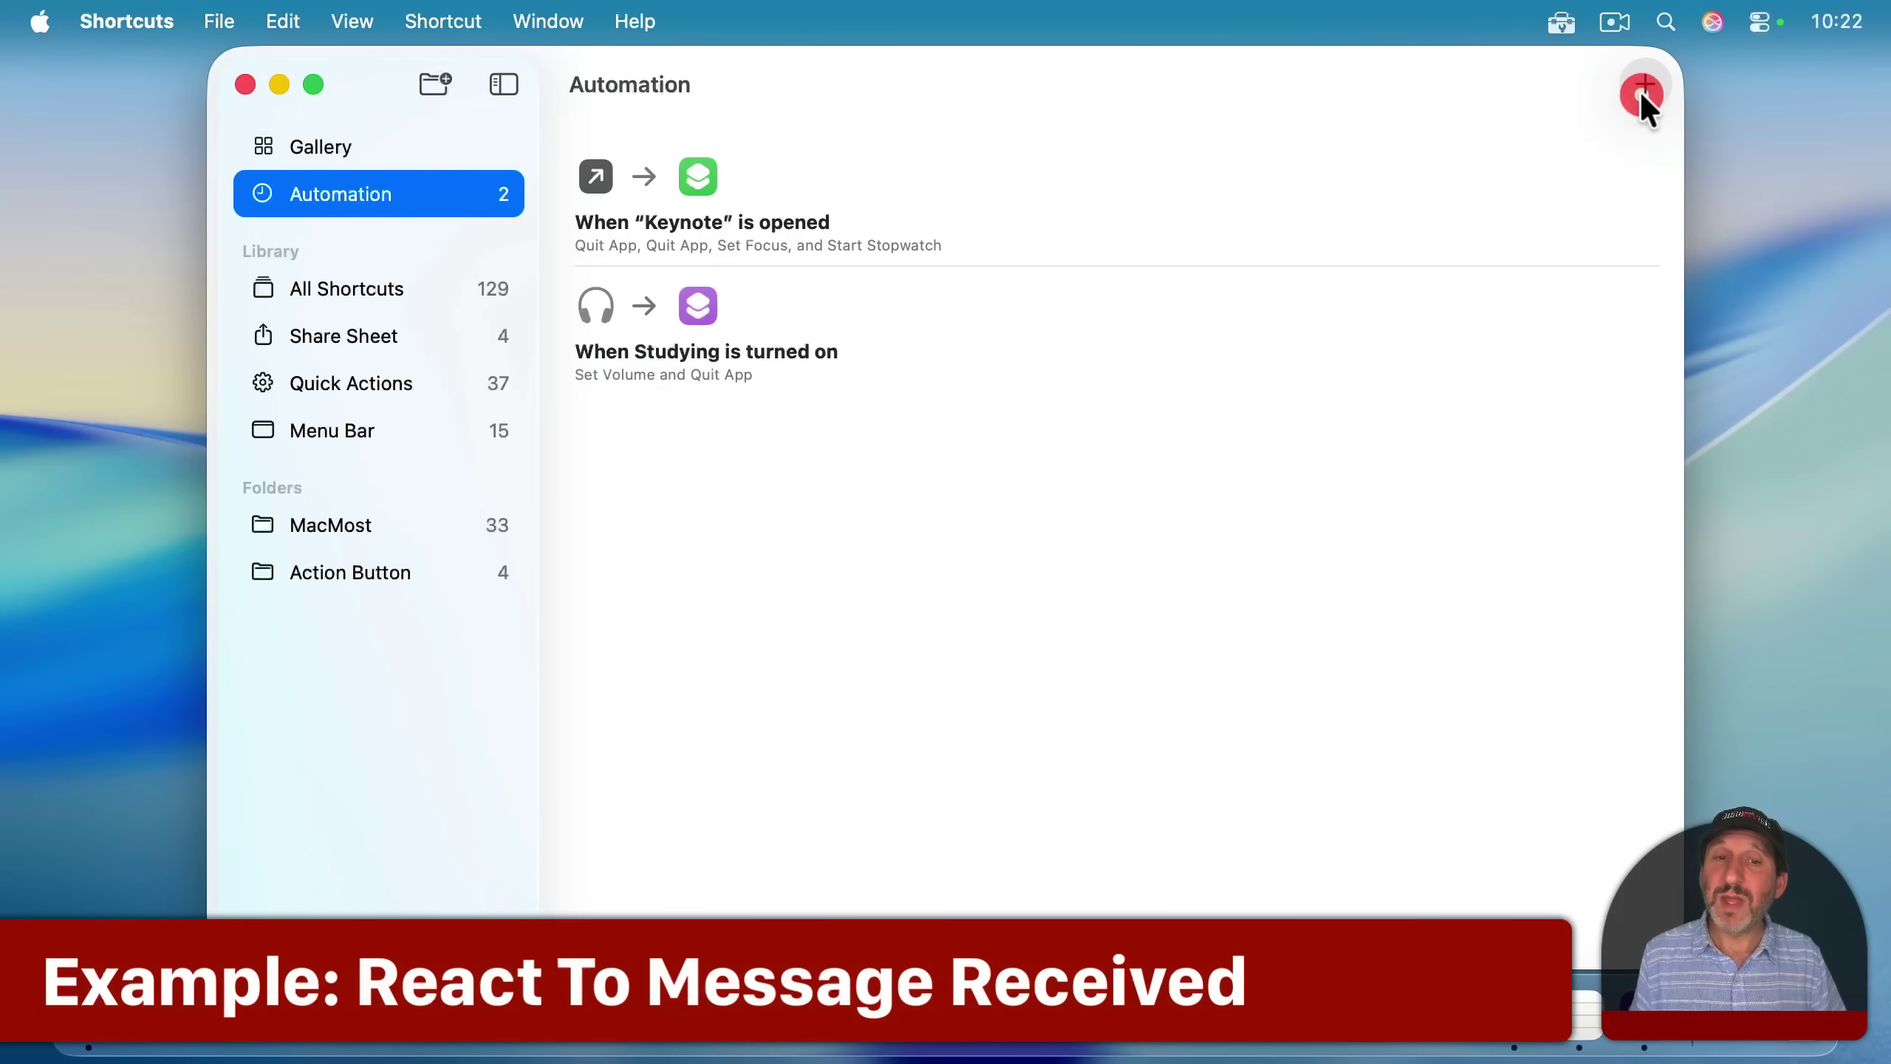
Create a Message trigger for texts containing 'Good News', running immediately, with a new shortcut
left_click(715, 518)
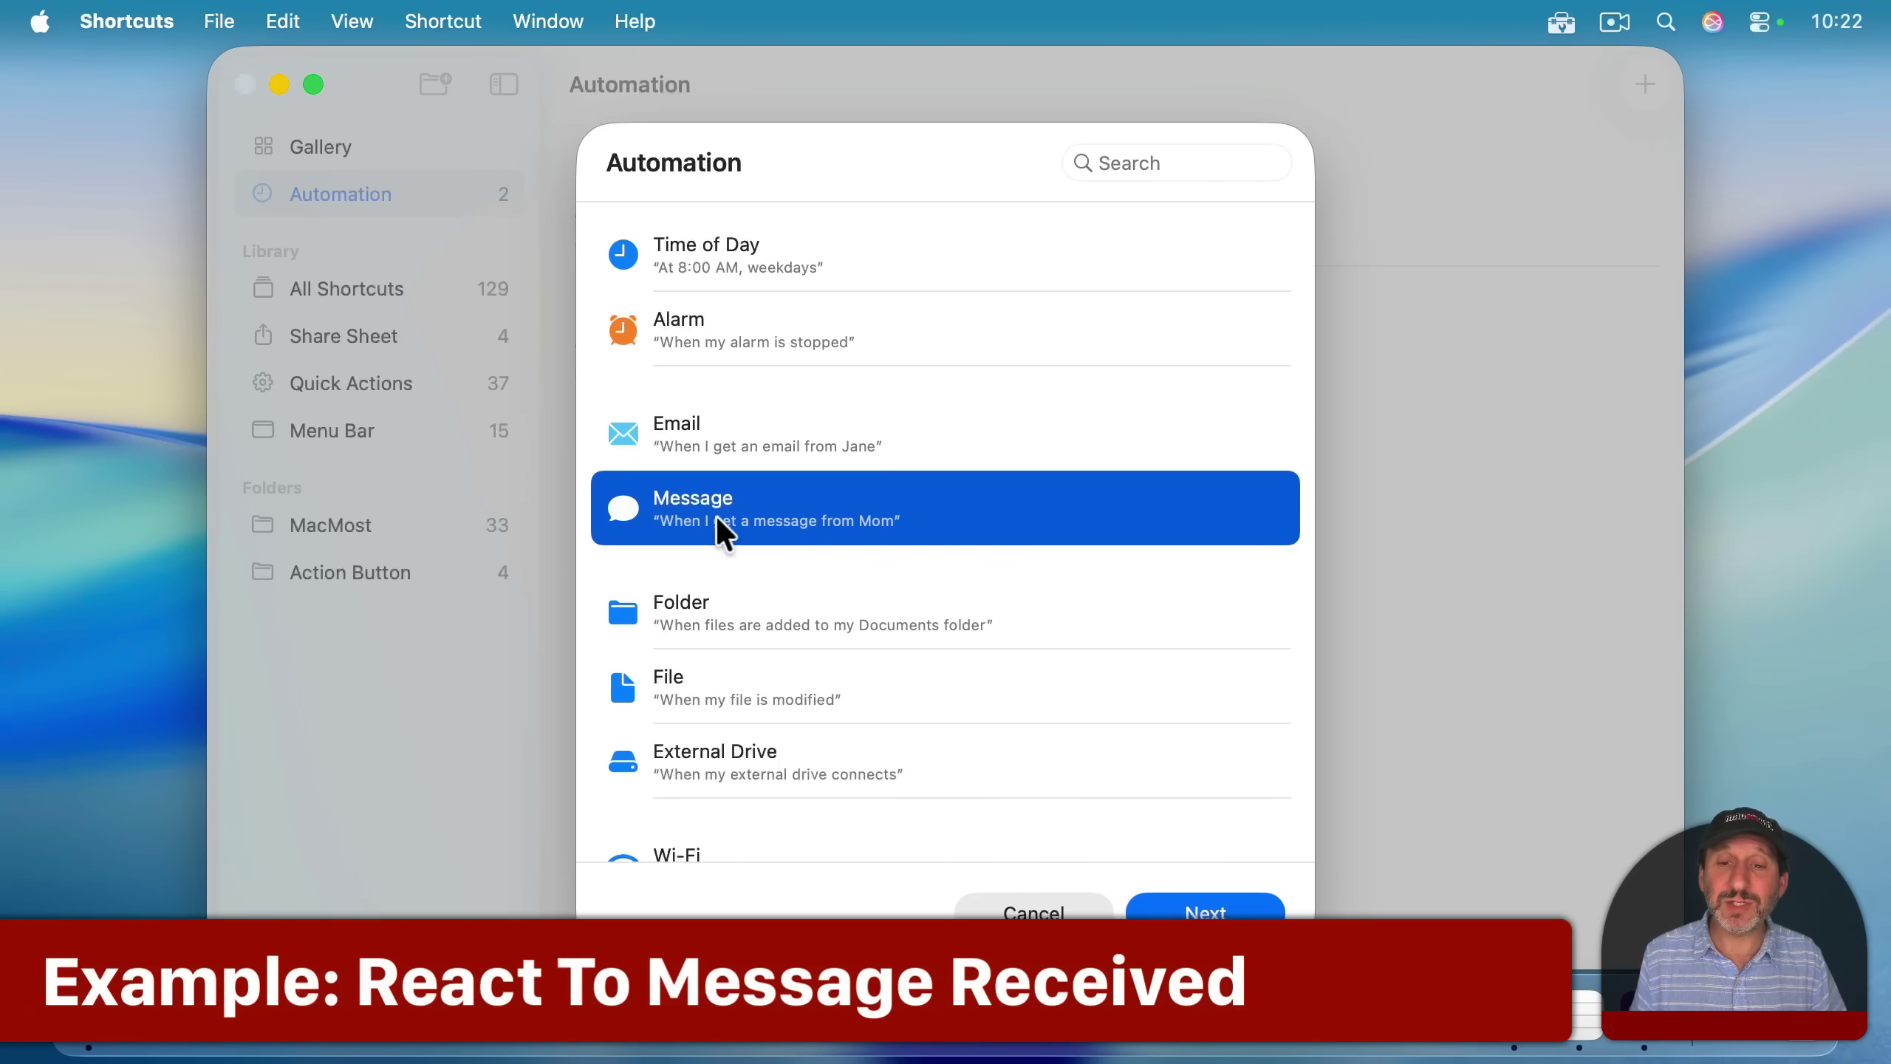
left_click(1172, 908)
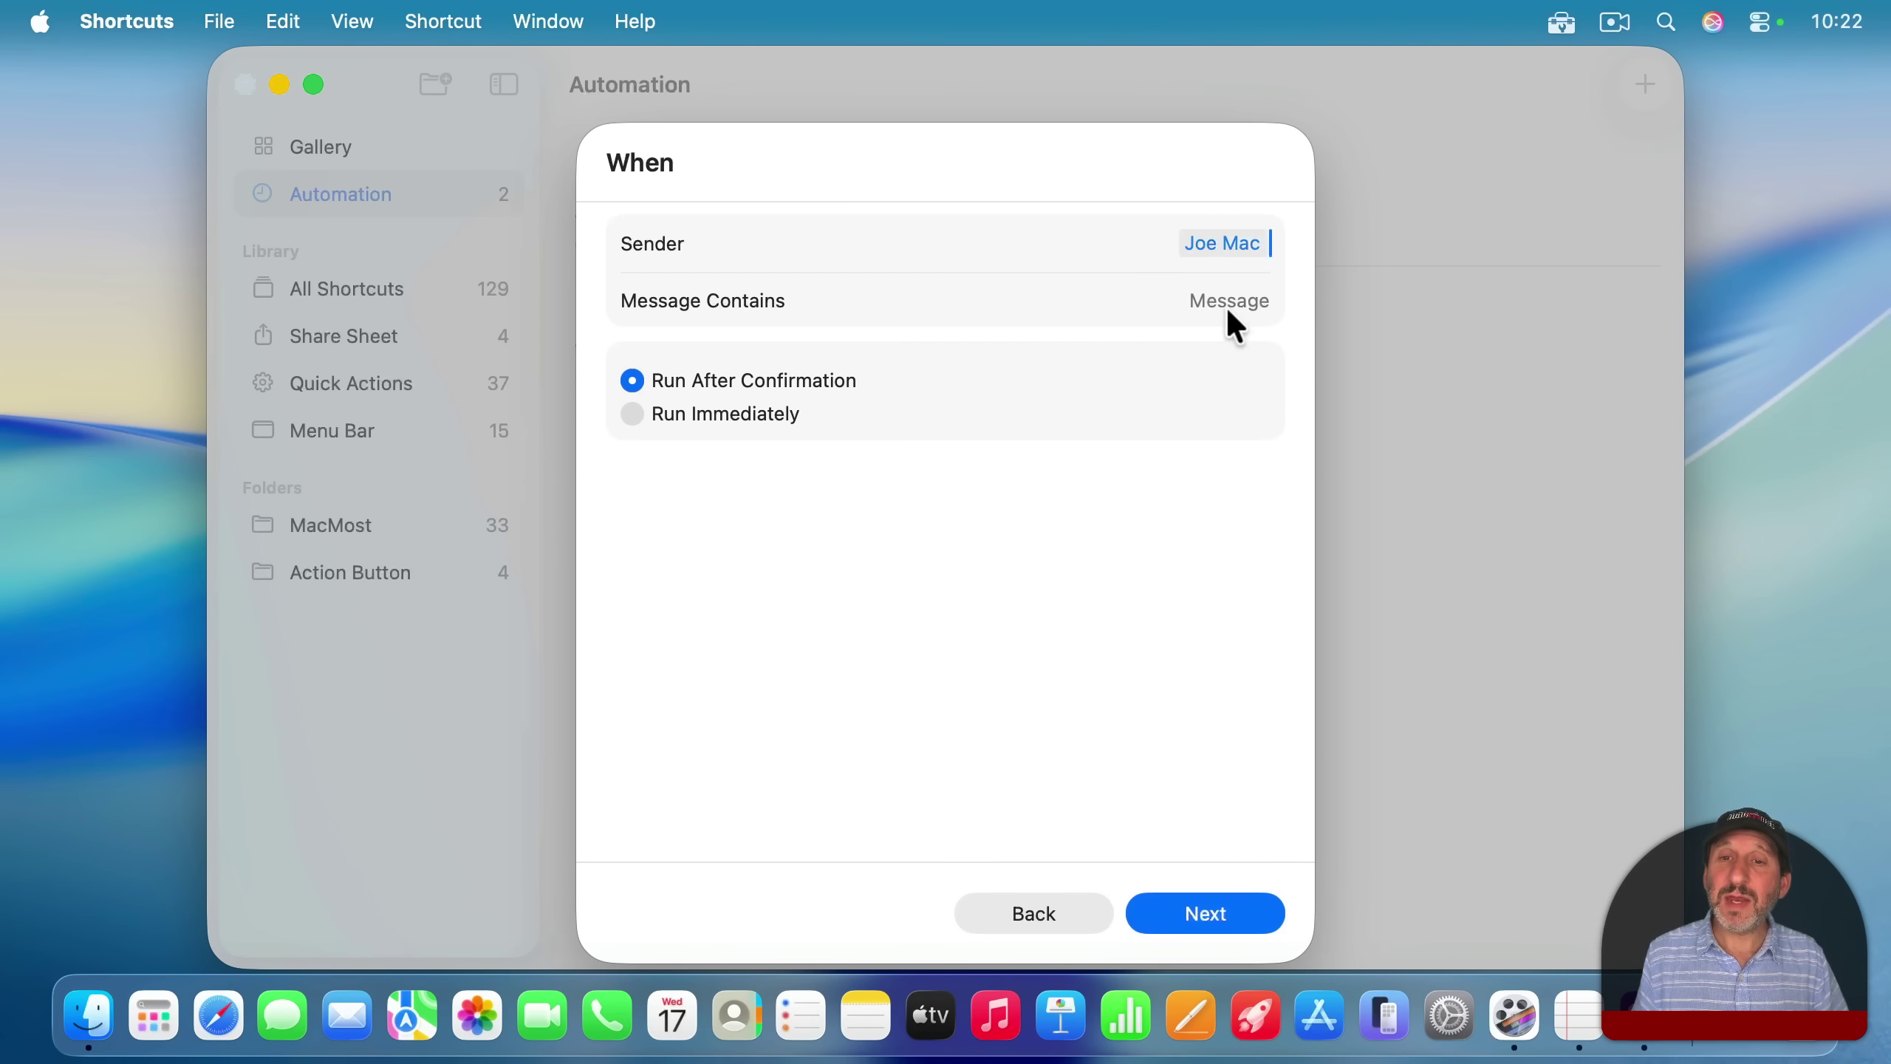
key("shift")
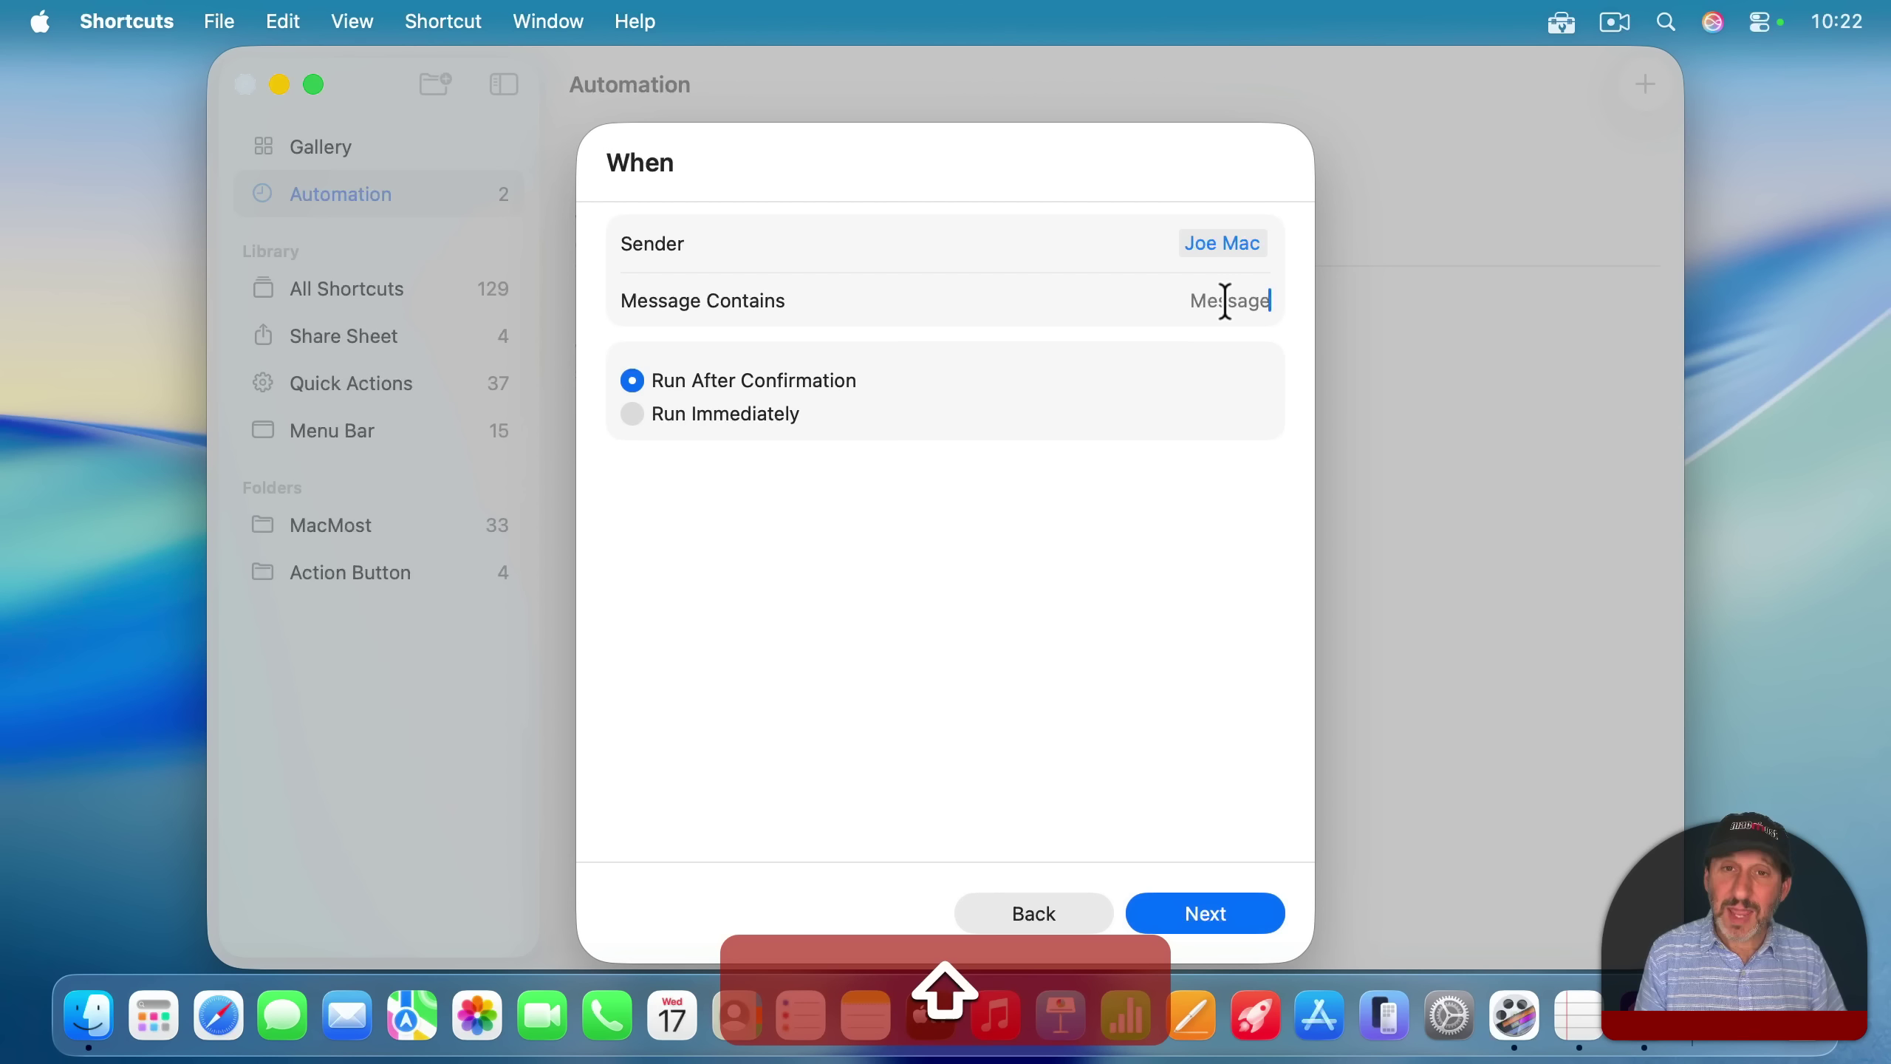
type("Good")
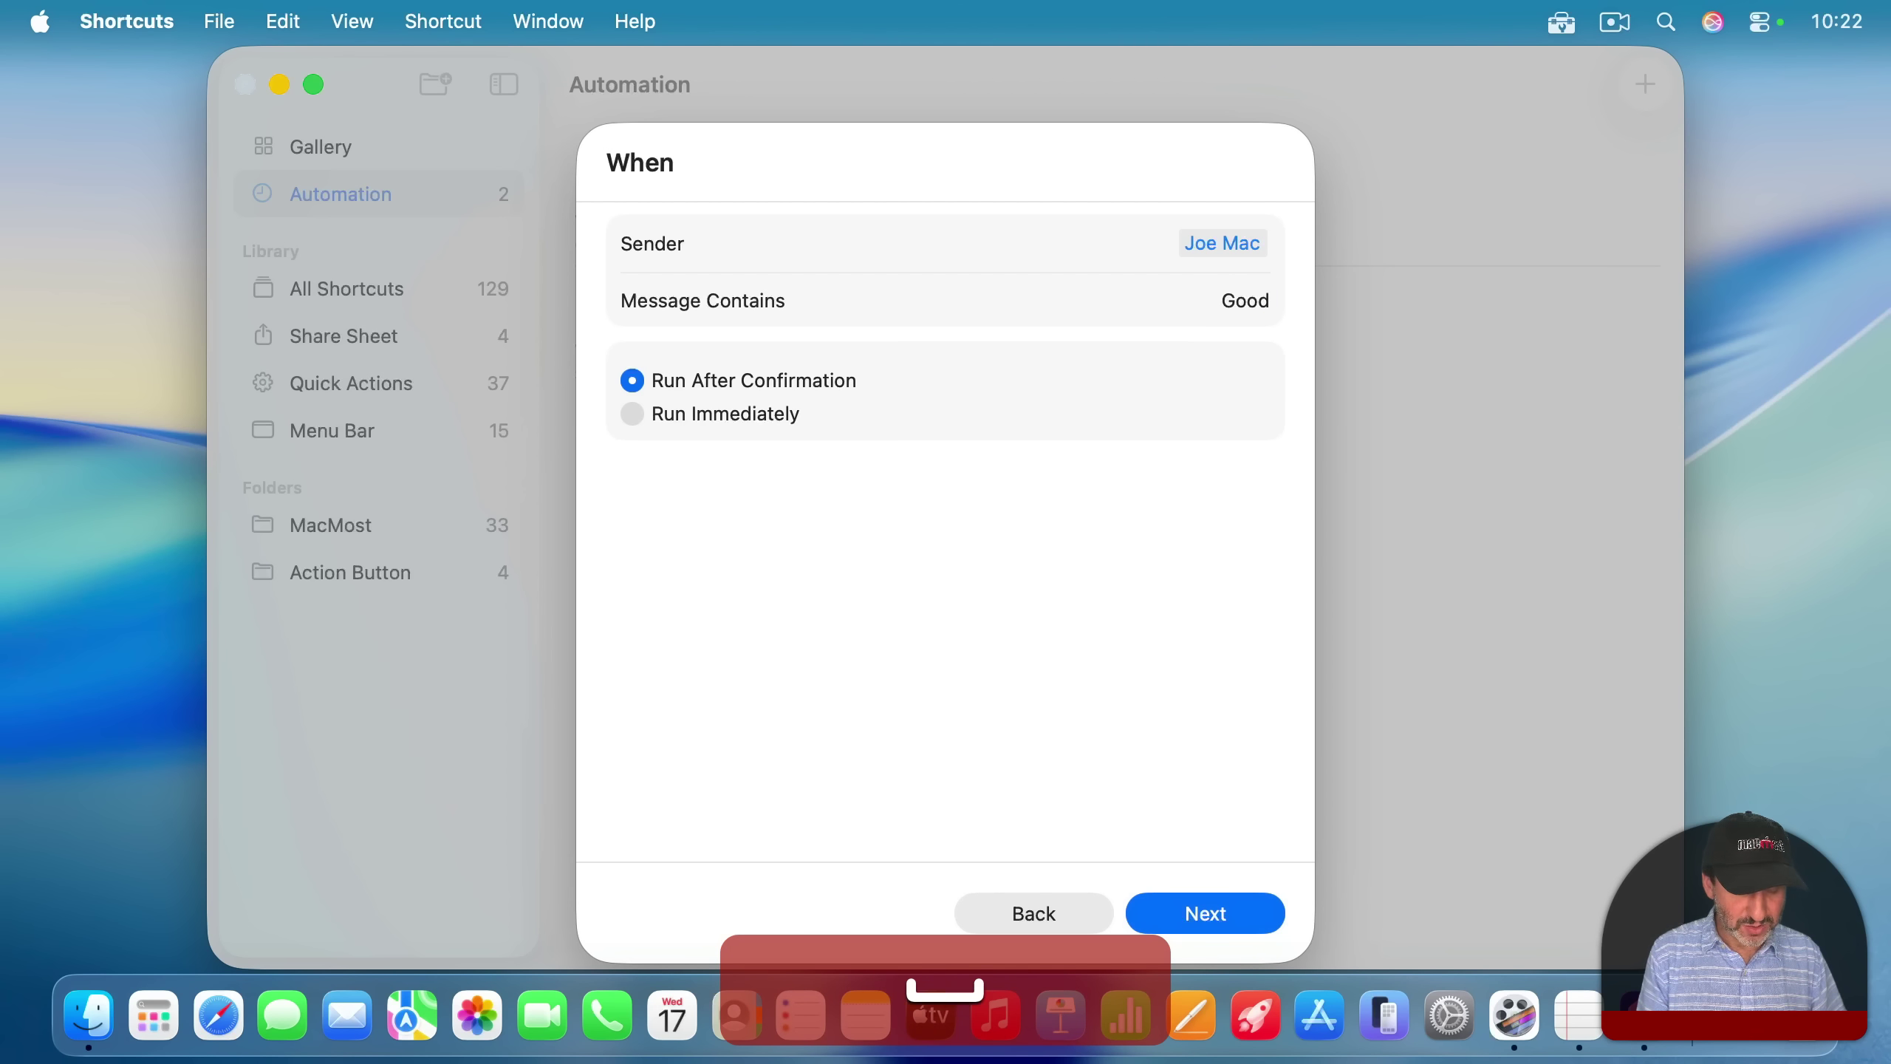
type(" News")
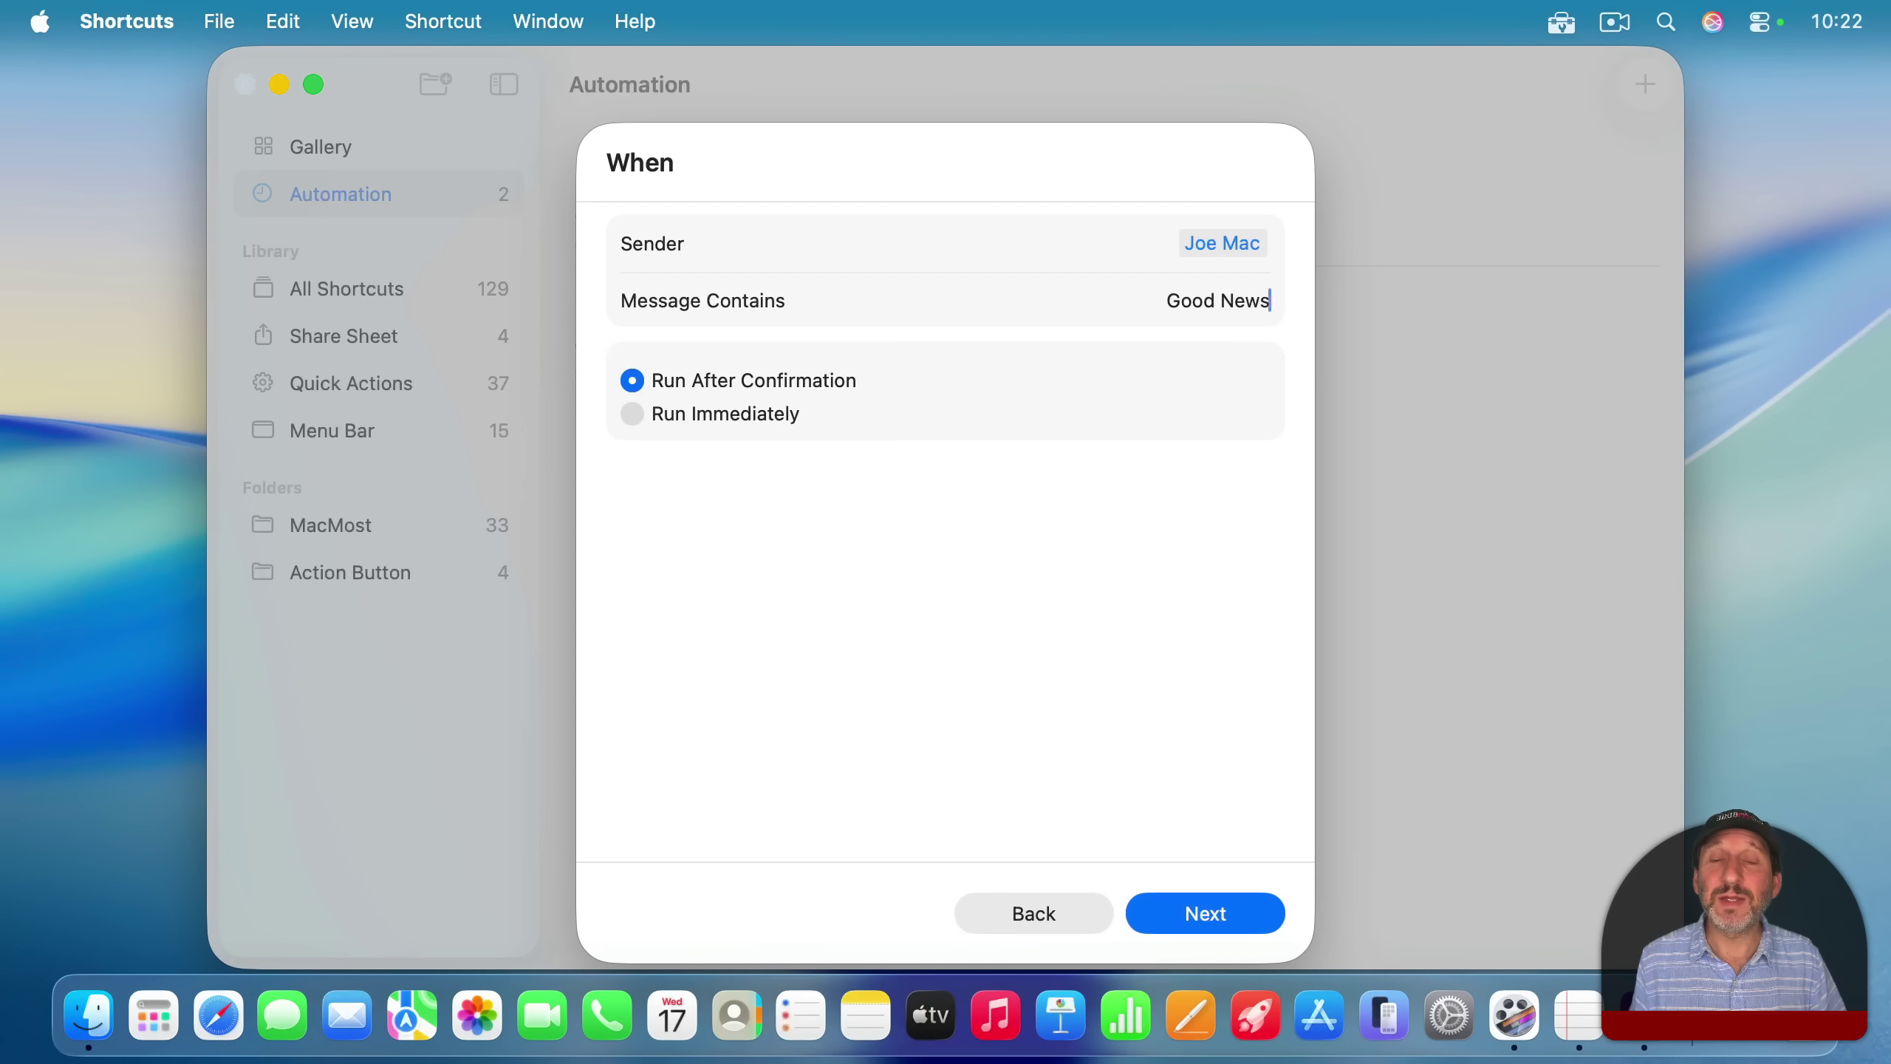
left_click(712, 410)
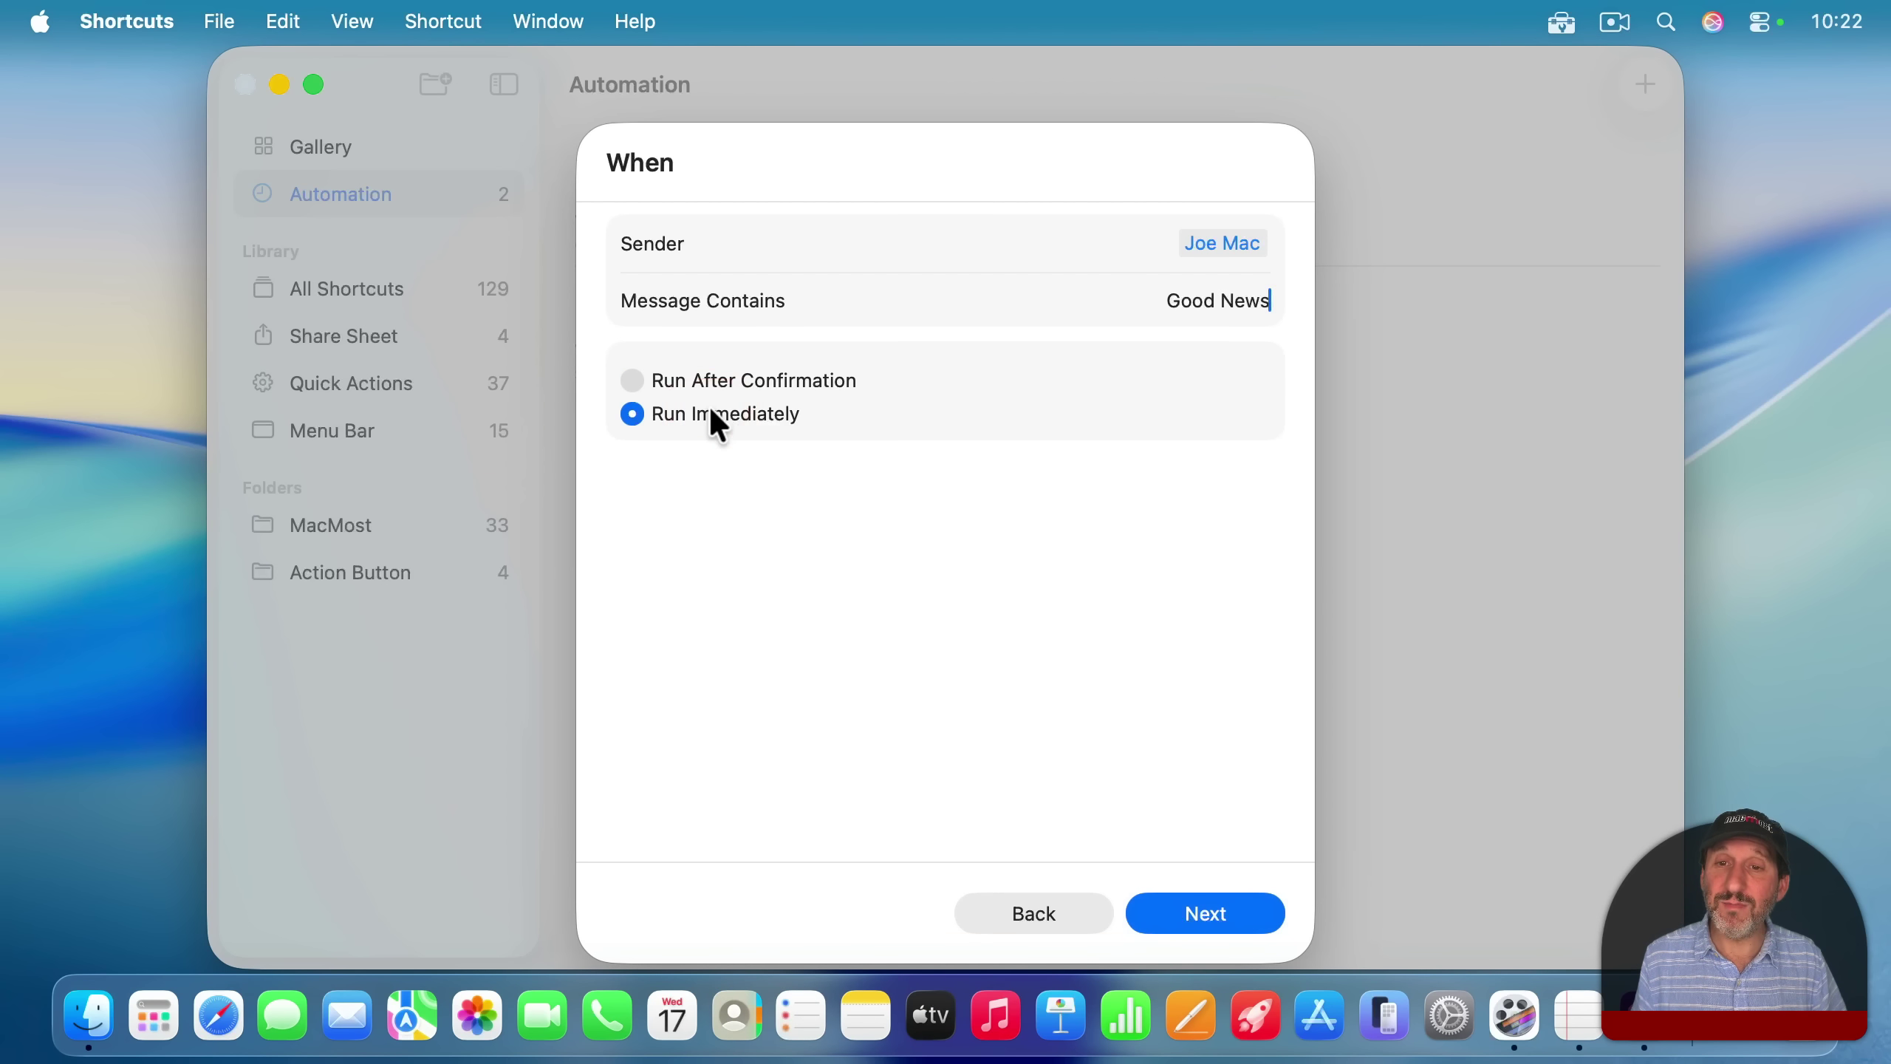
left_click(1199, 914)
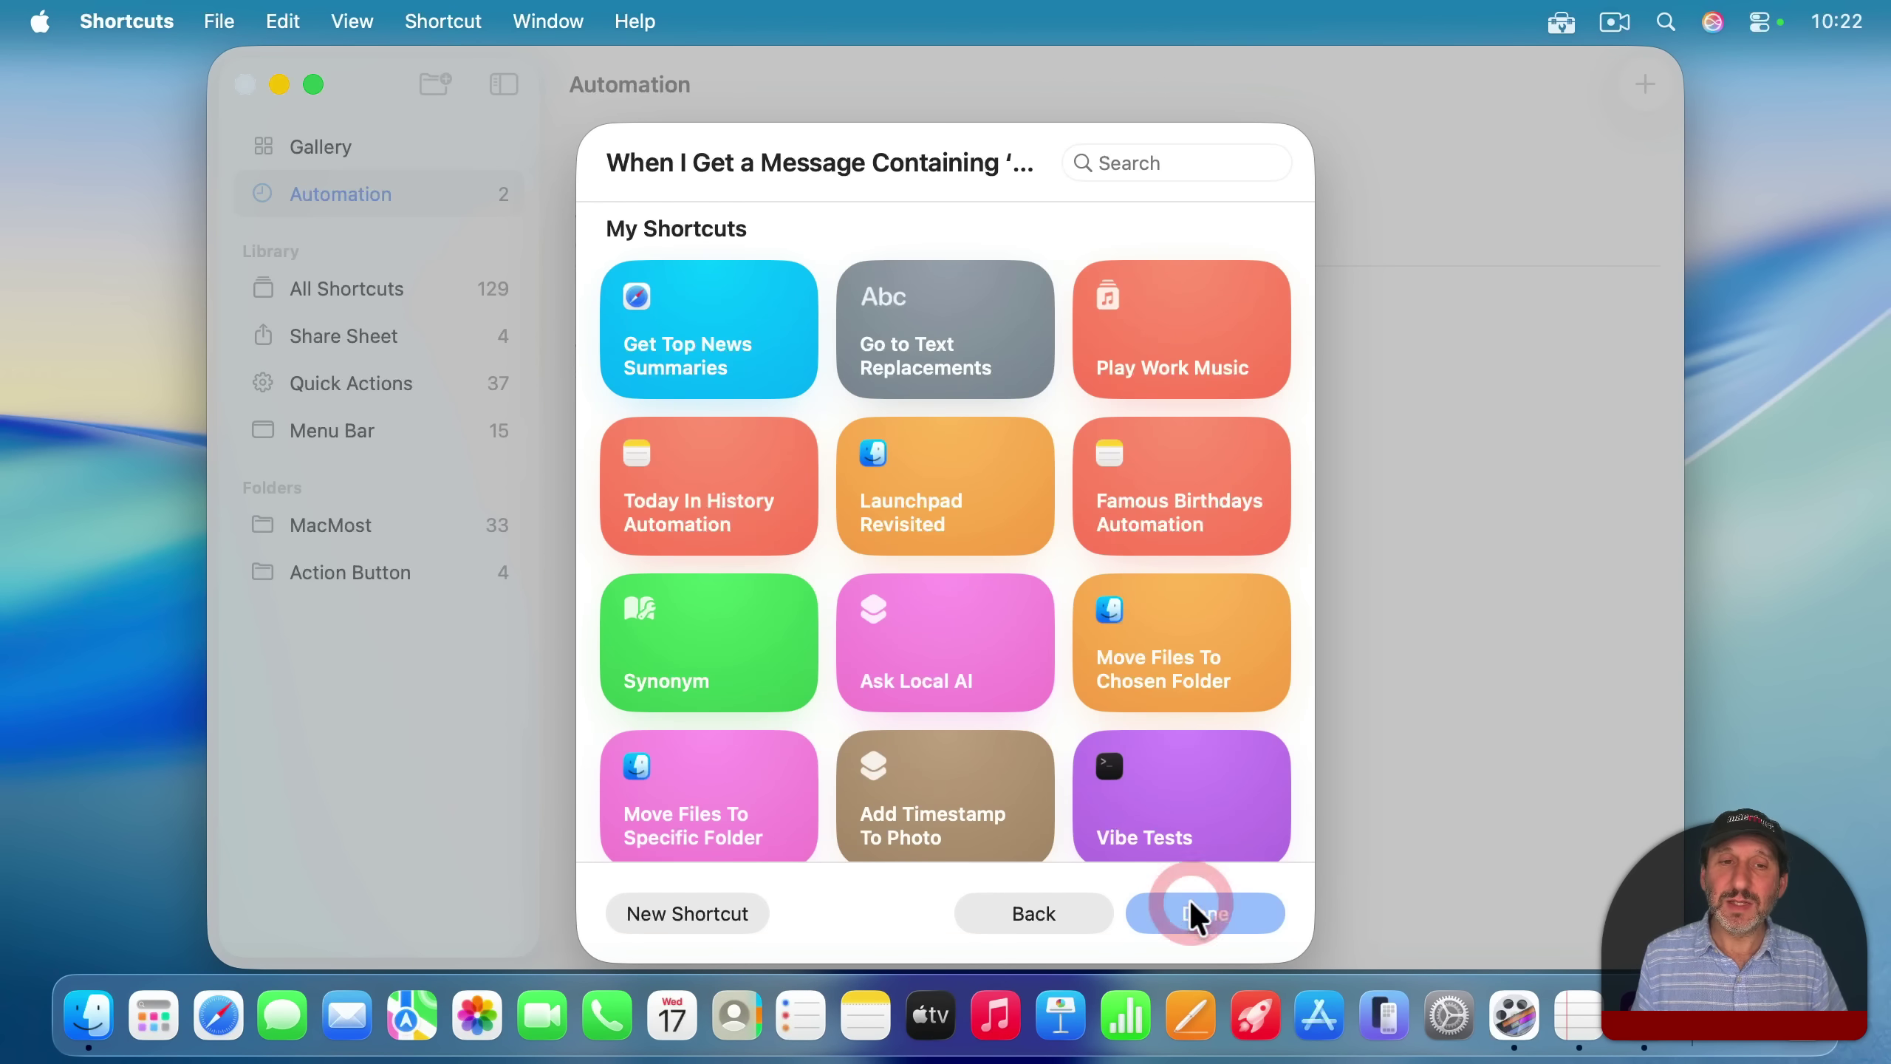
left_click(674, 913)
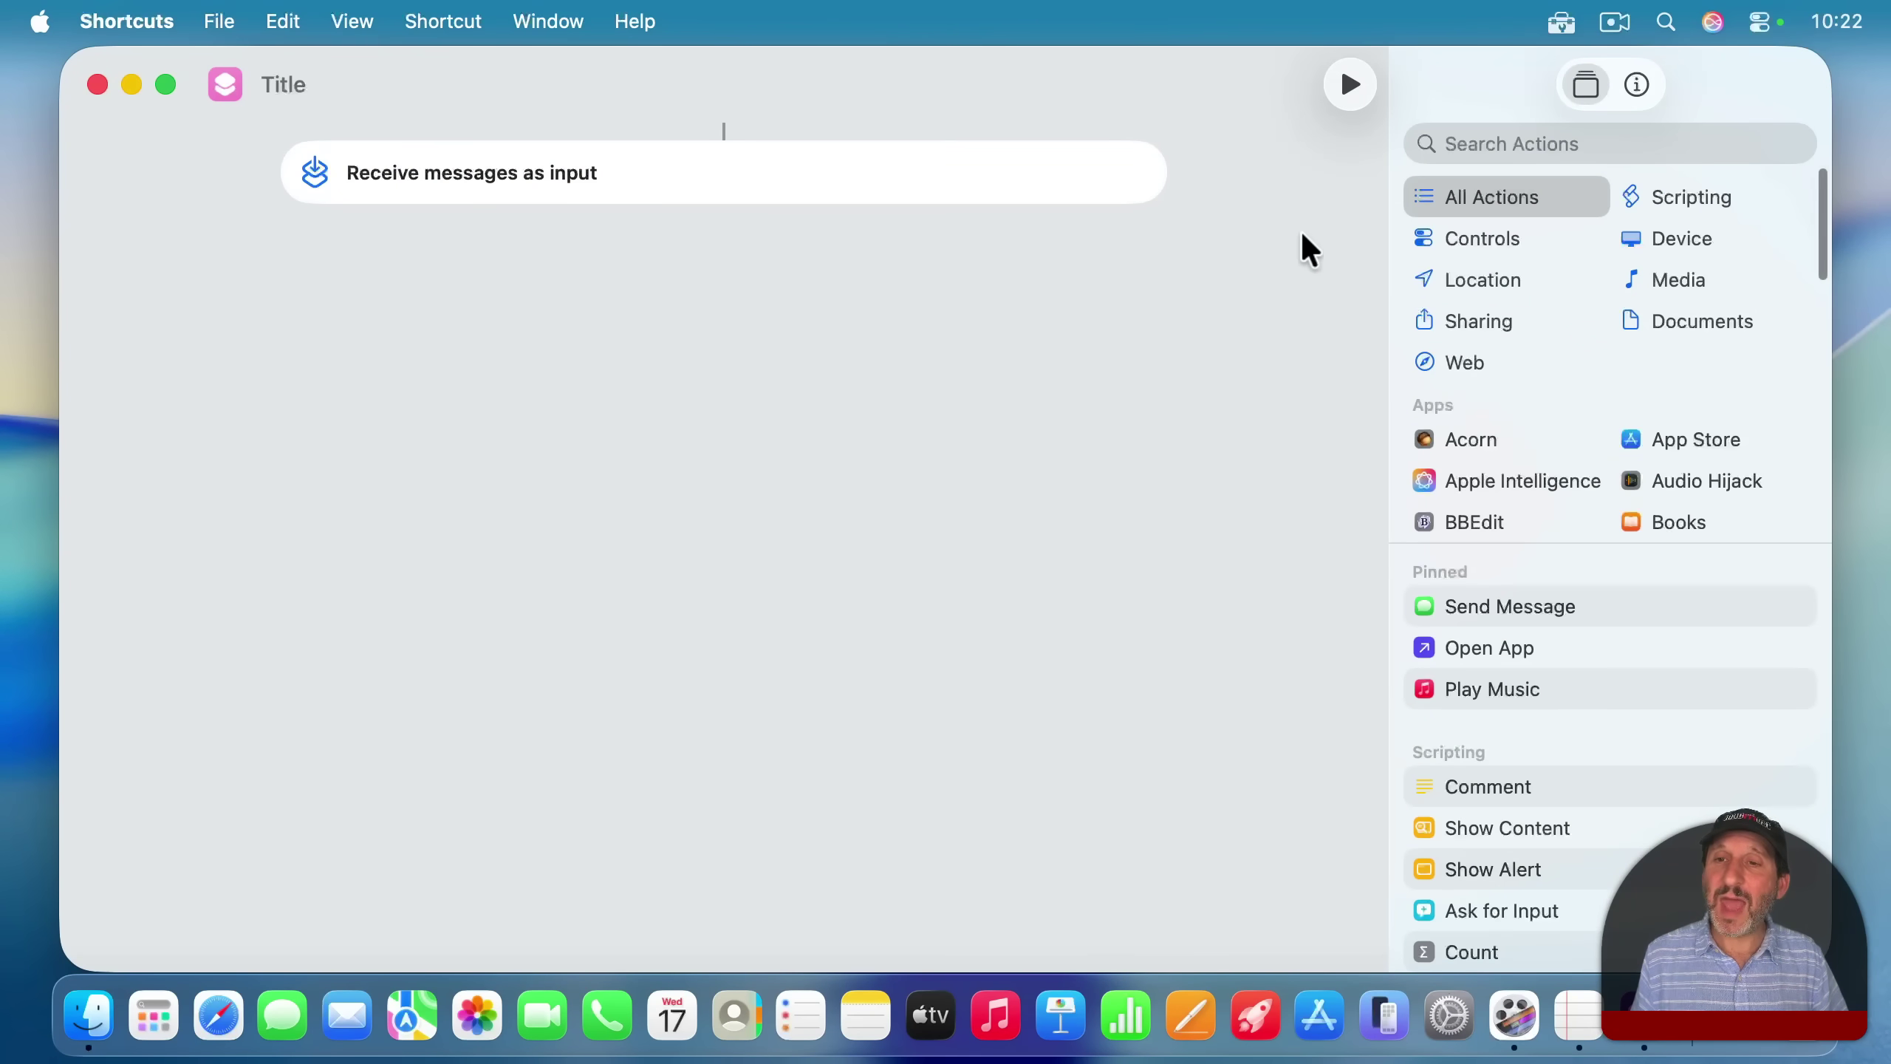
Add a Speak Text action from the 'speak' search and clear its placeholder text
left_click(1478, 141)
type("speak")
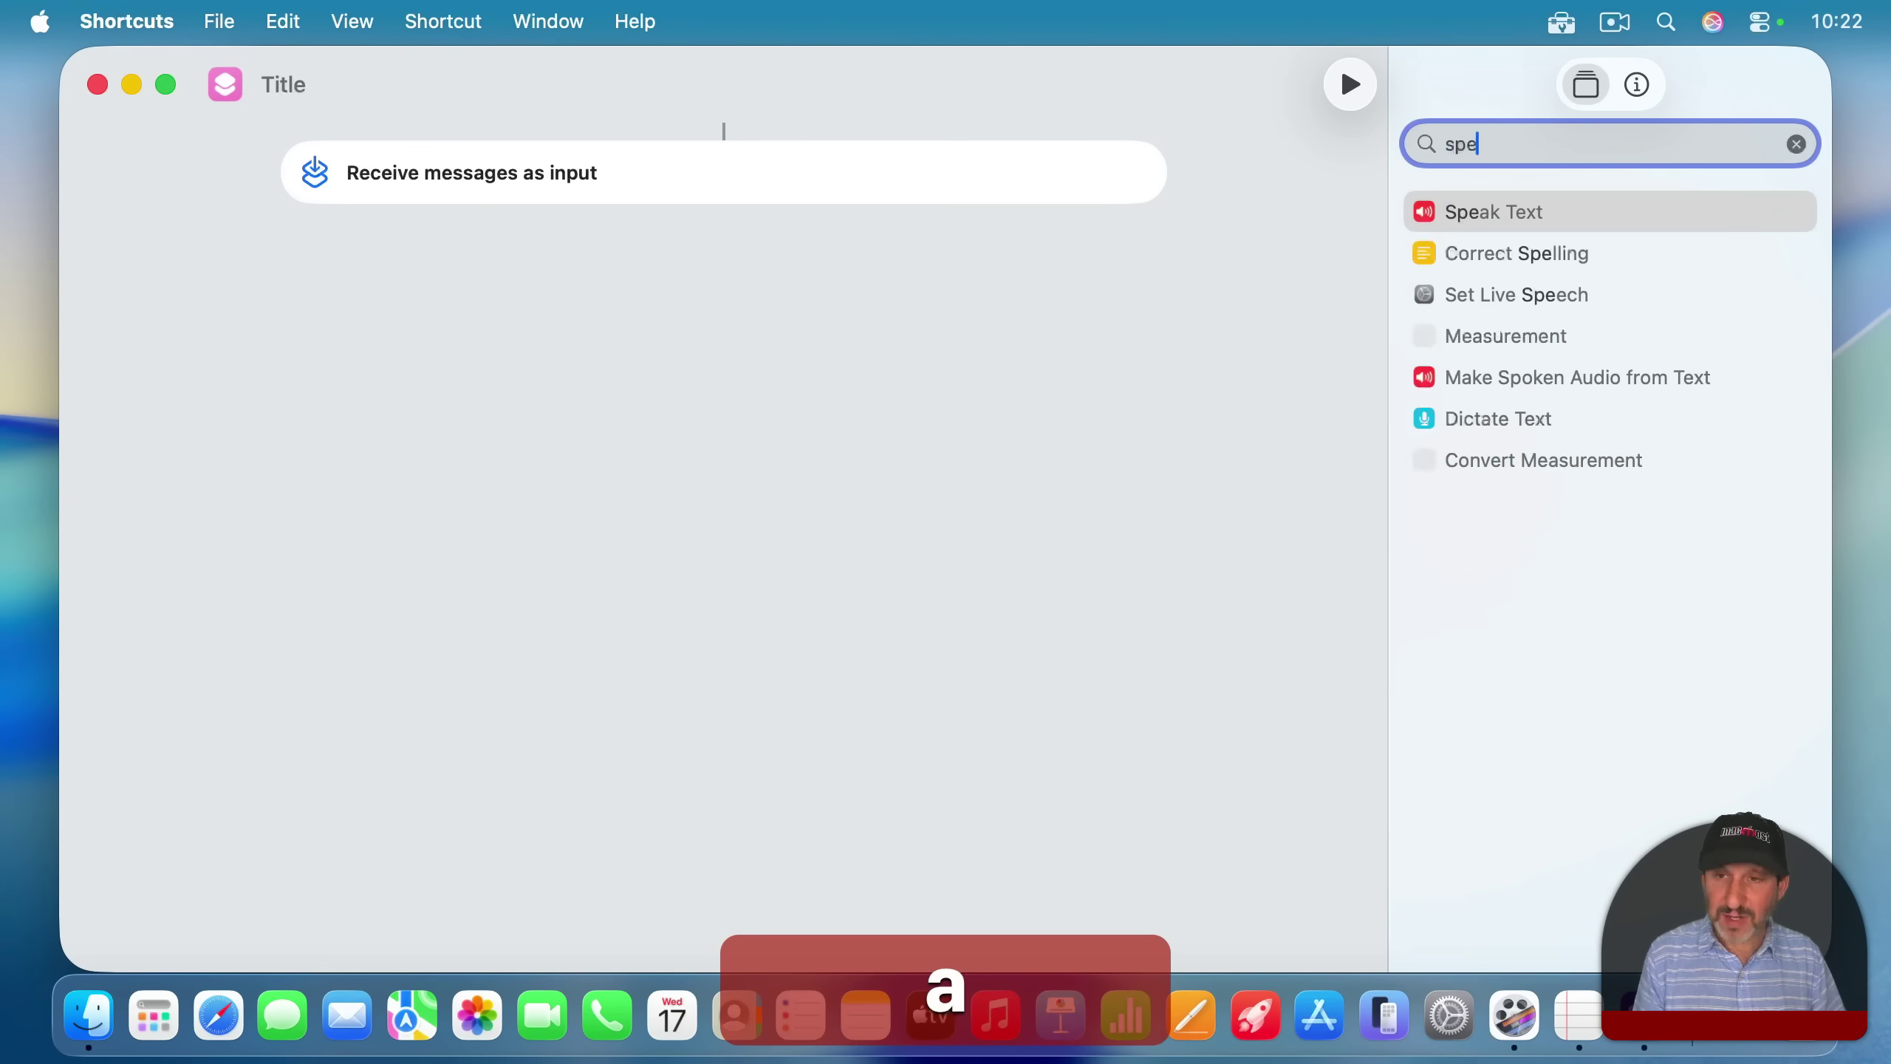
double_click(1484, 215)
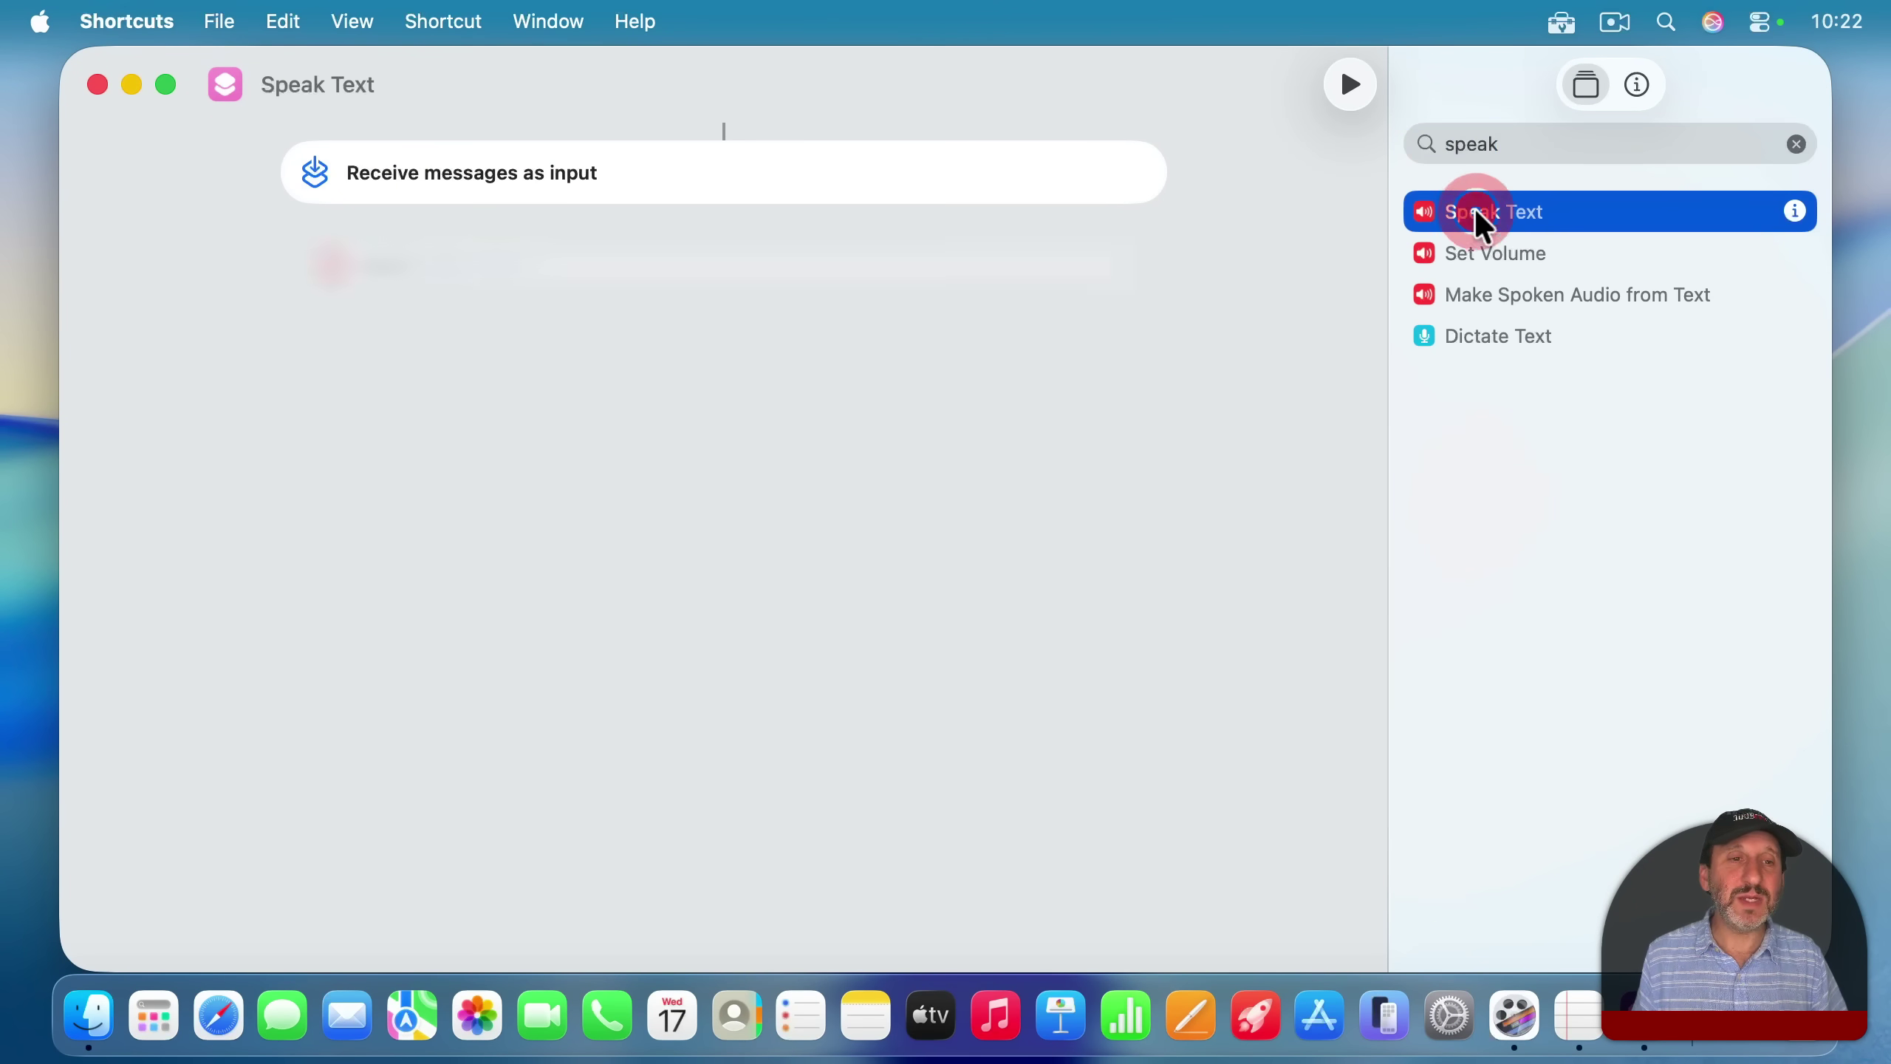
left_click(437, 266)
key("super+BackSpace")
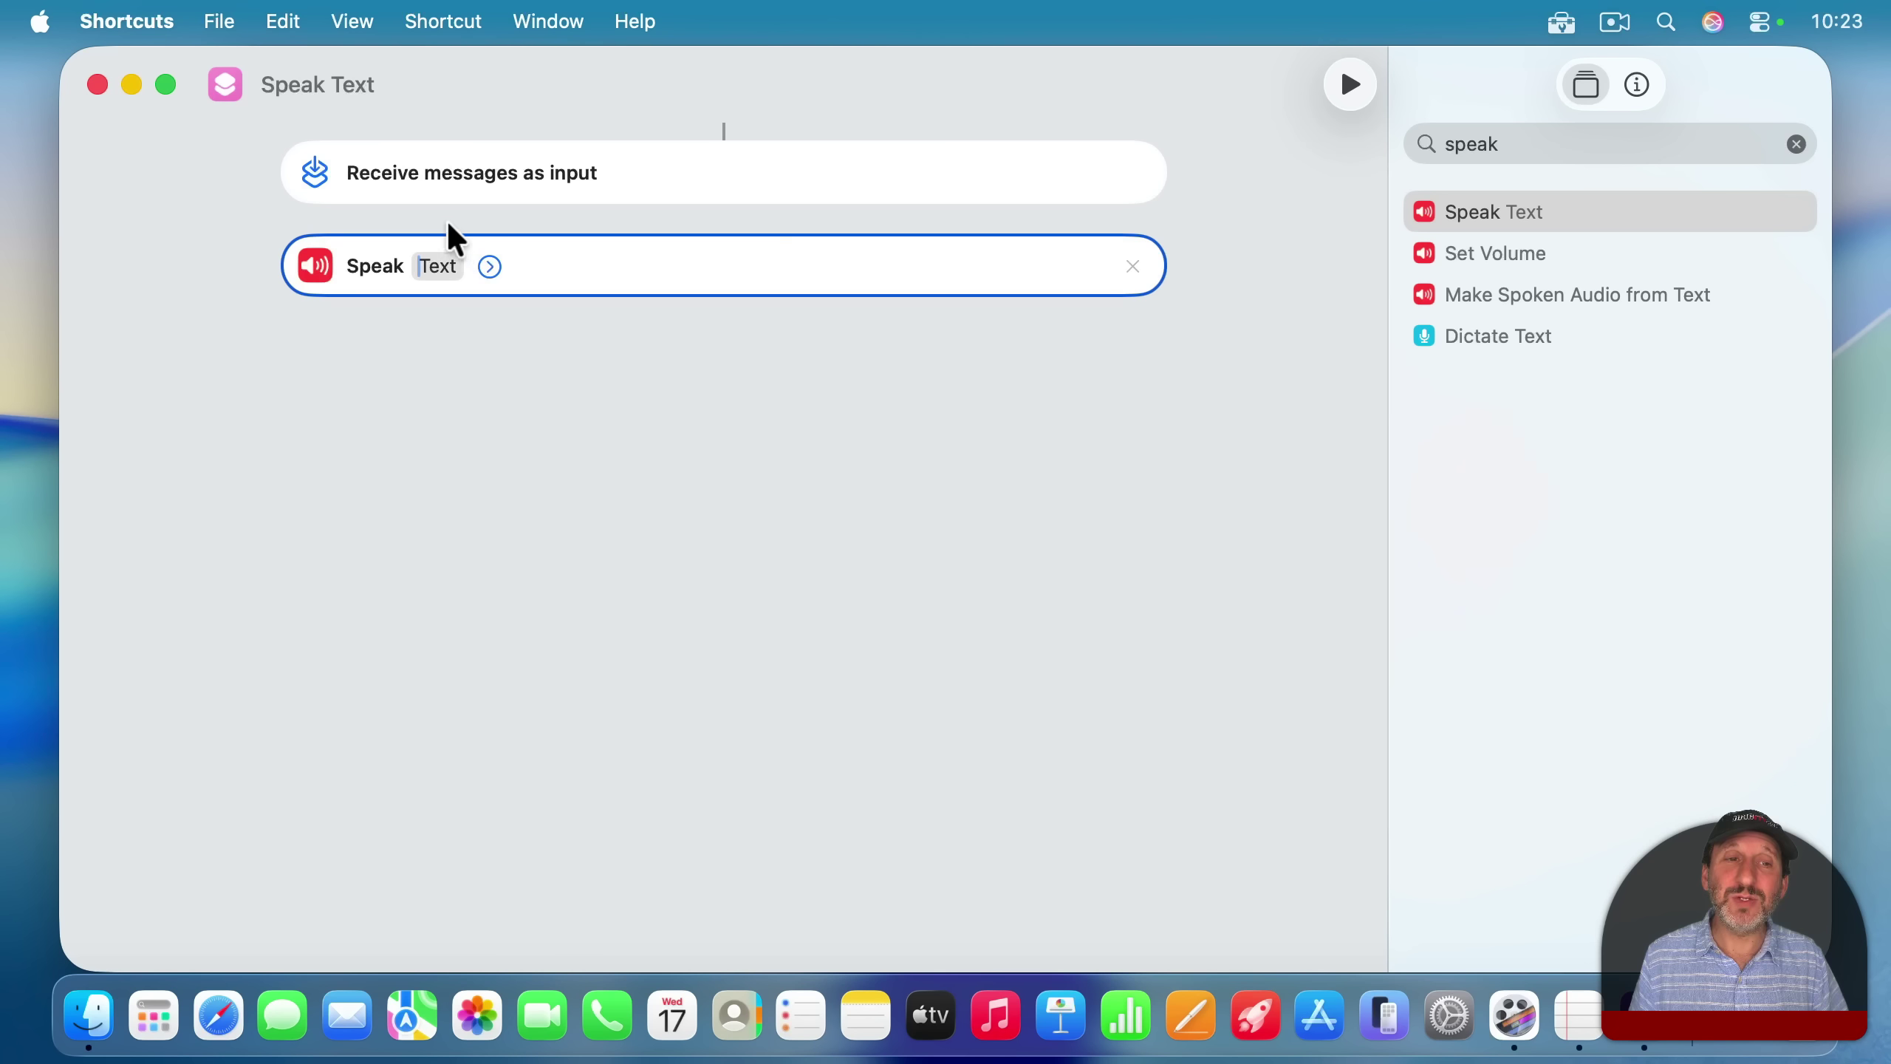
Set the spoken text to the Shortcut Input variable, reading only its Content
right_click(443, 266)
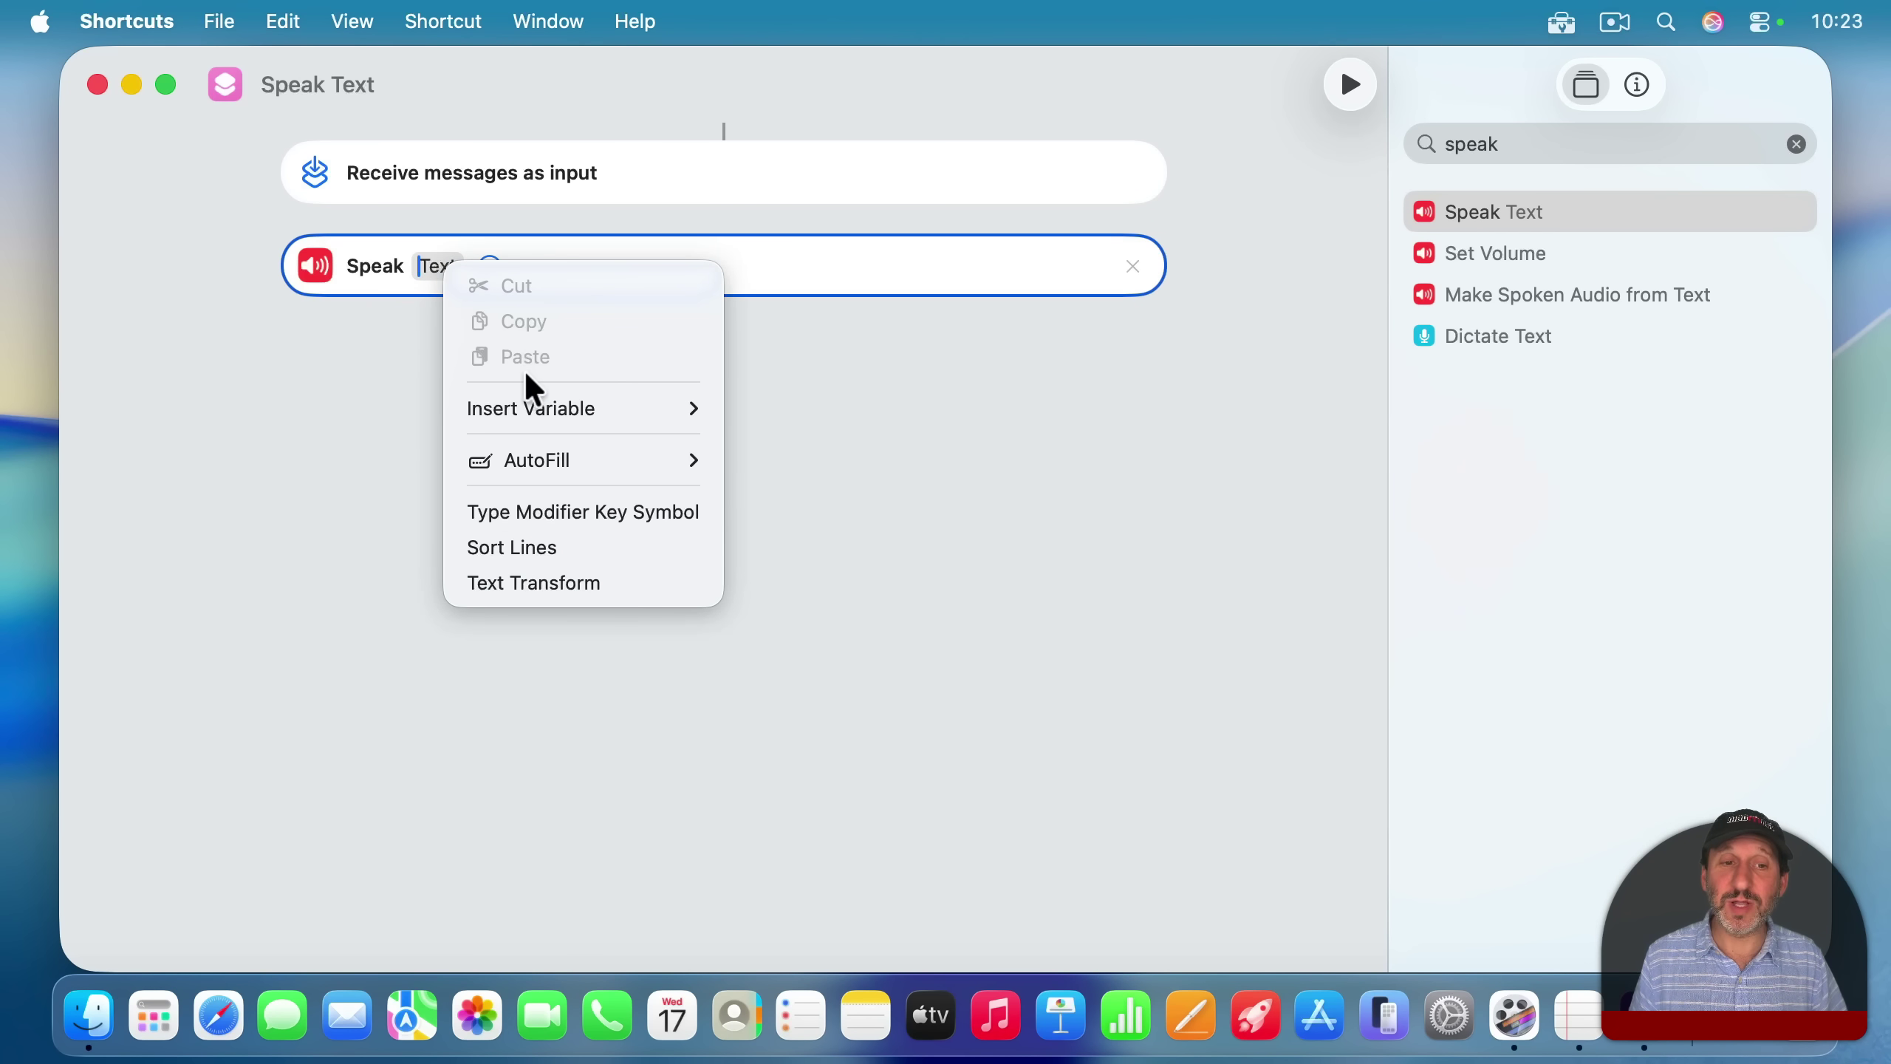
mouse_move(536, 414)
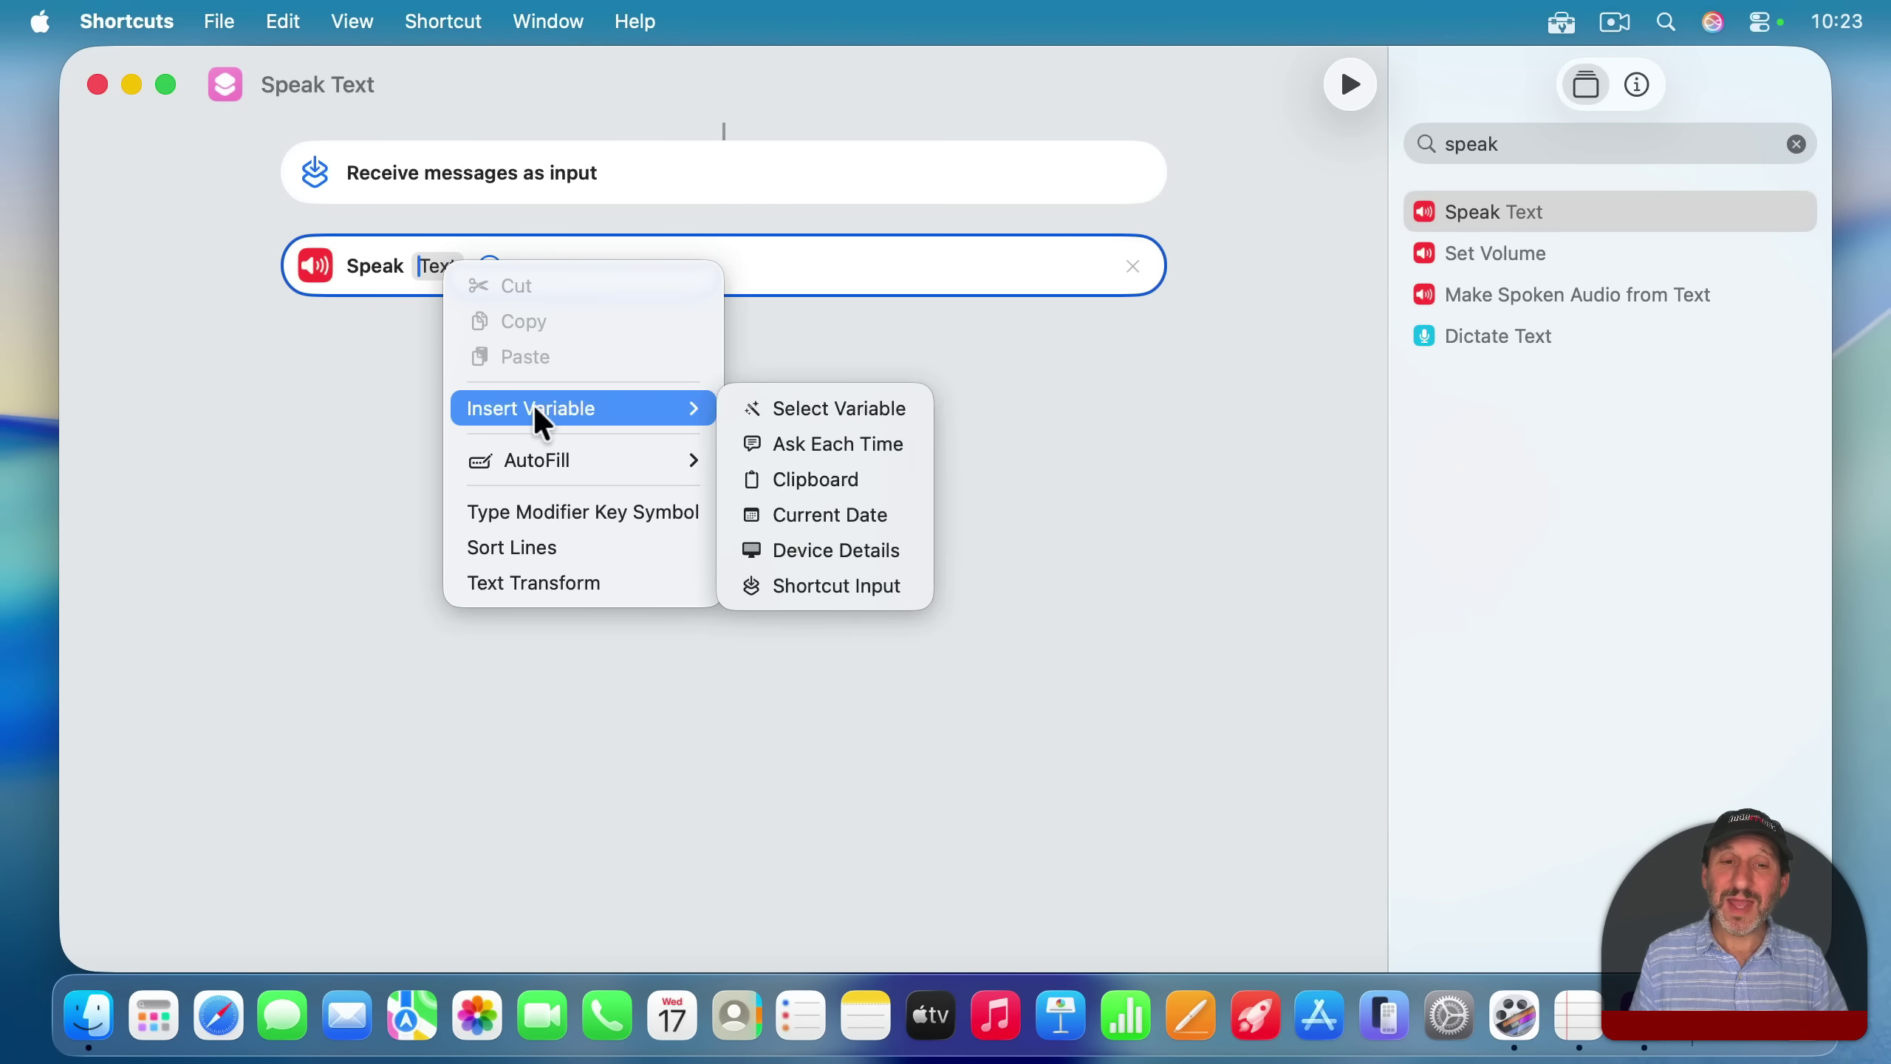
left_click(819, 596)
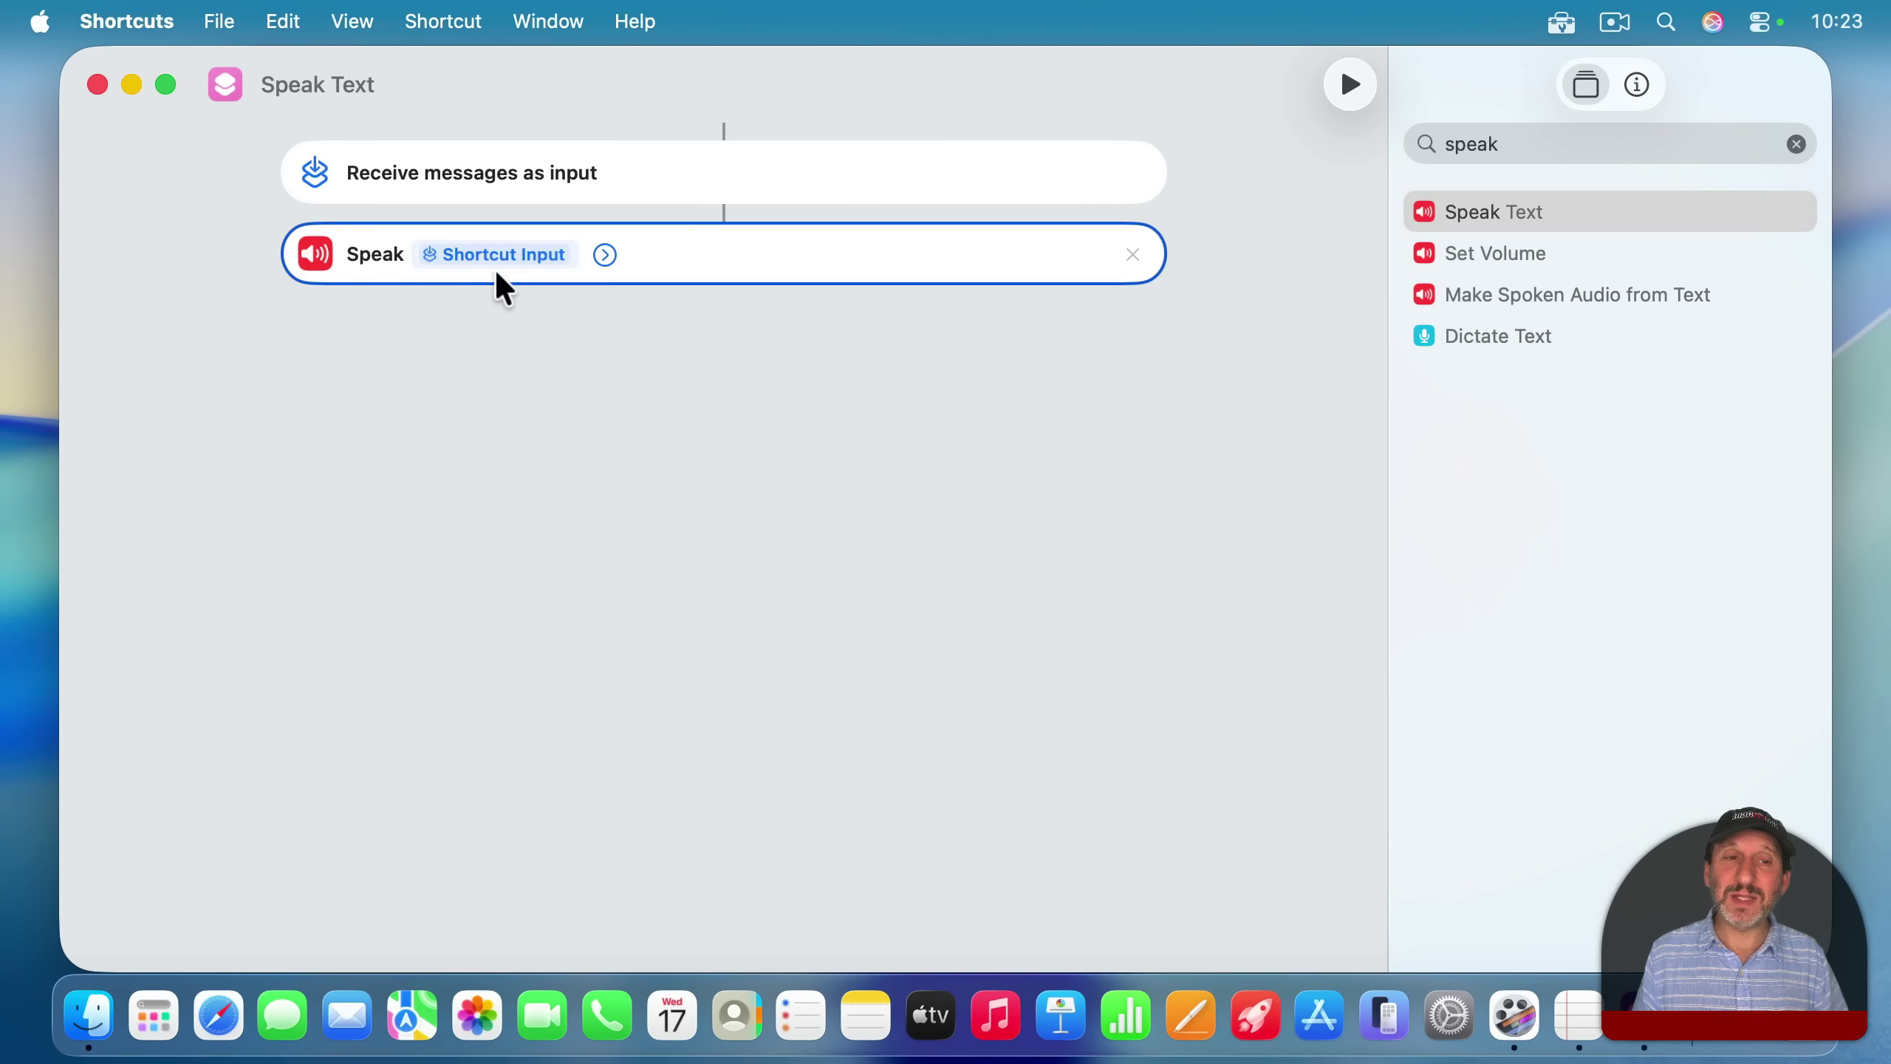
left_click(769, 203)
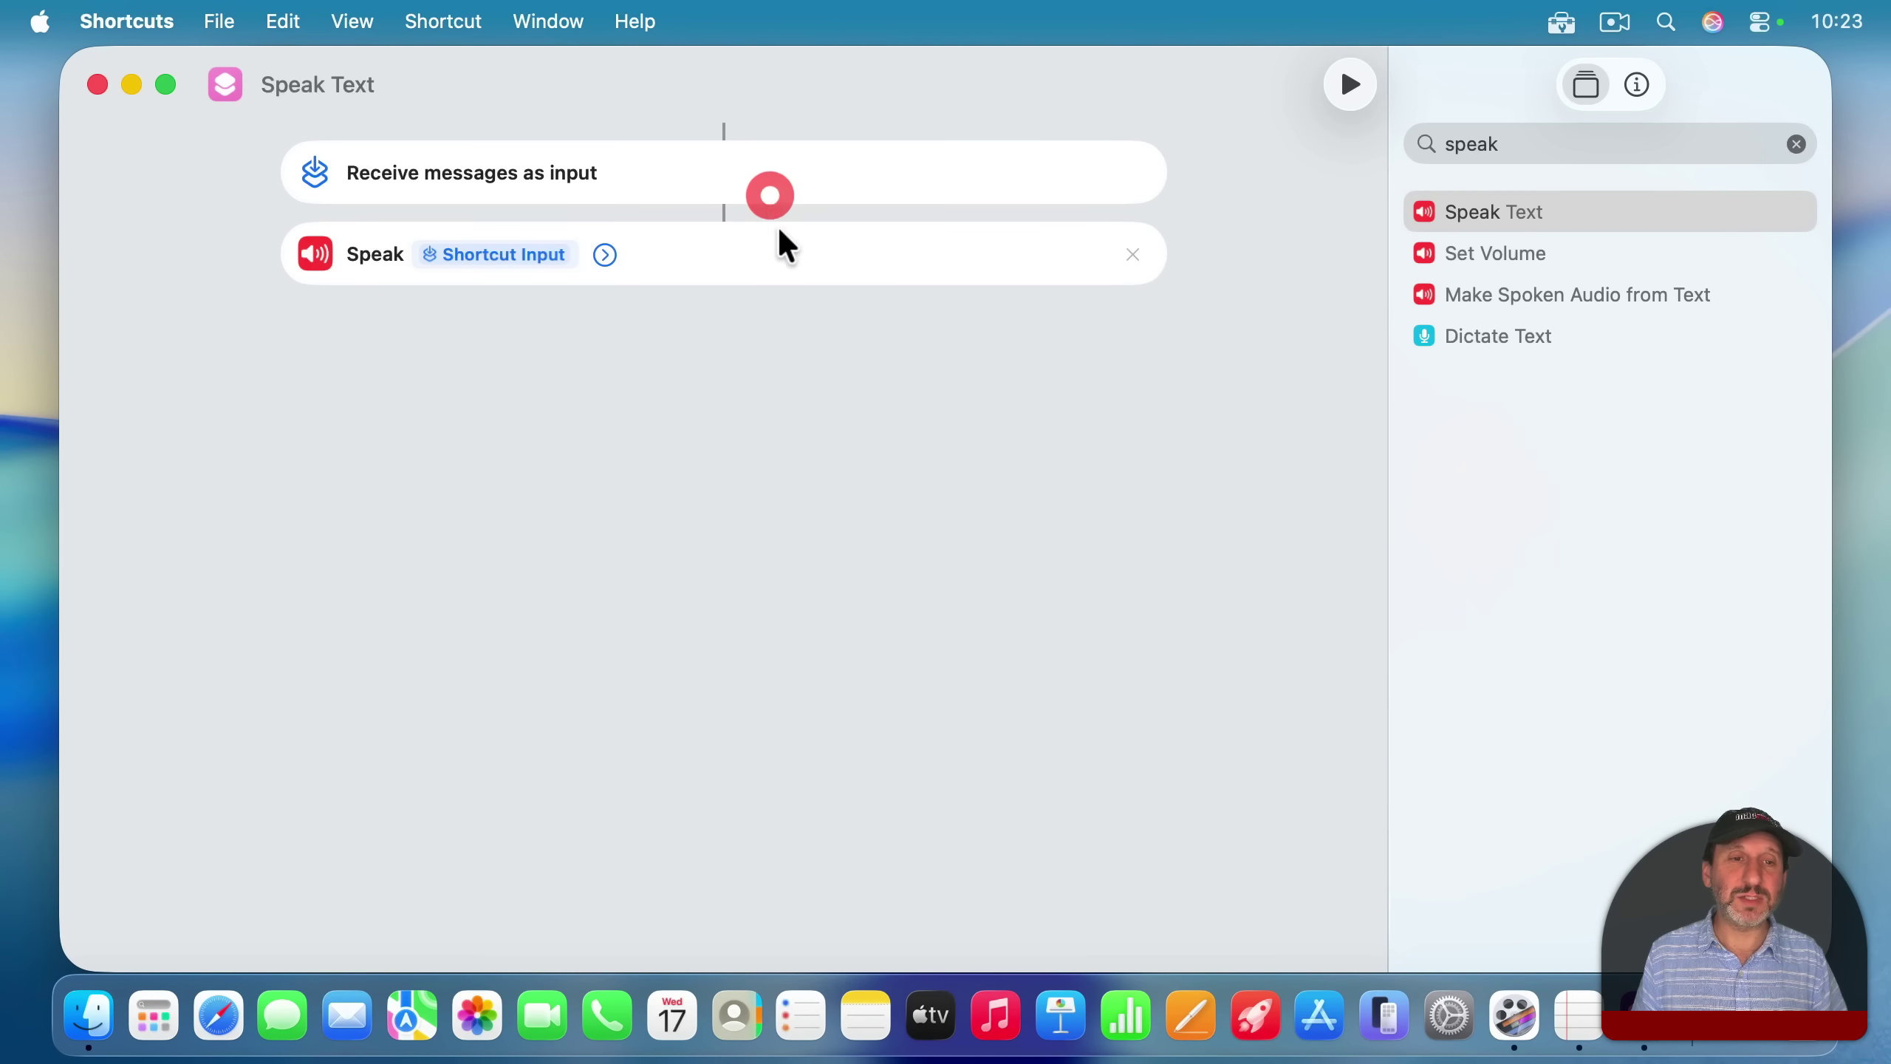
left_click(491, 258)
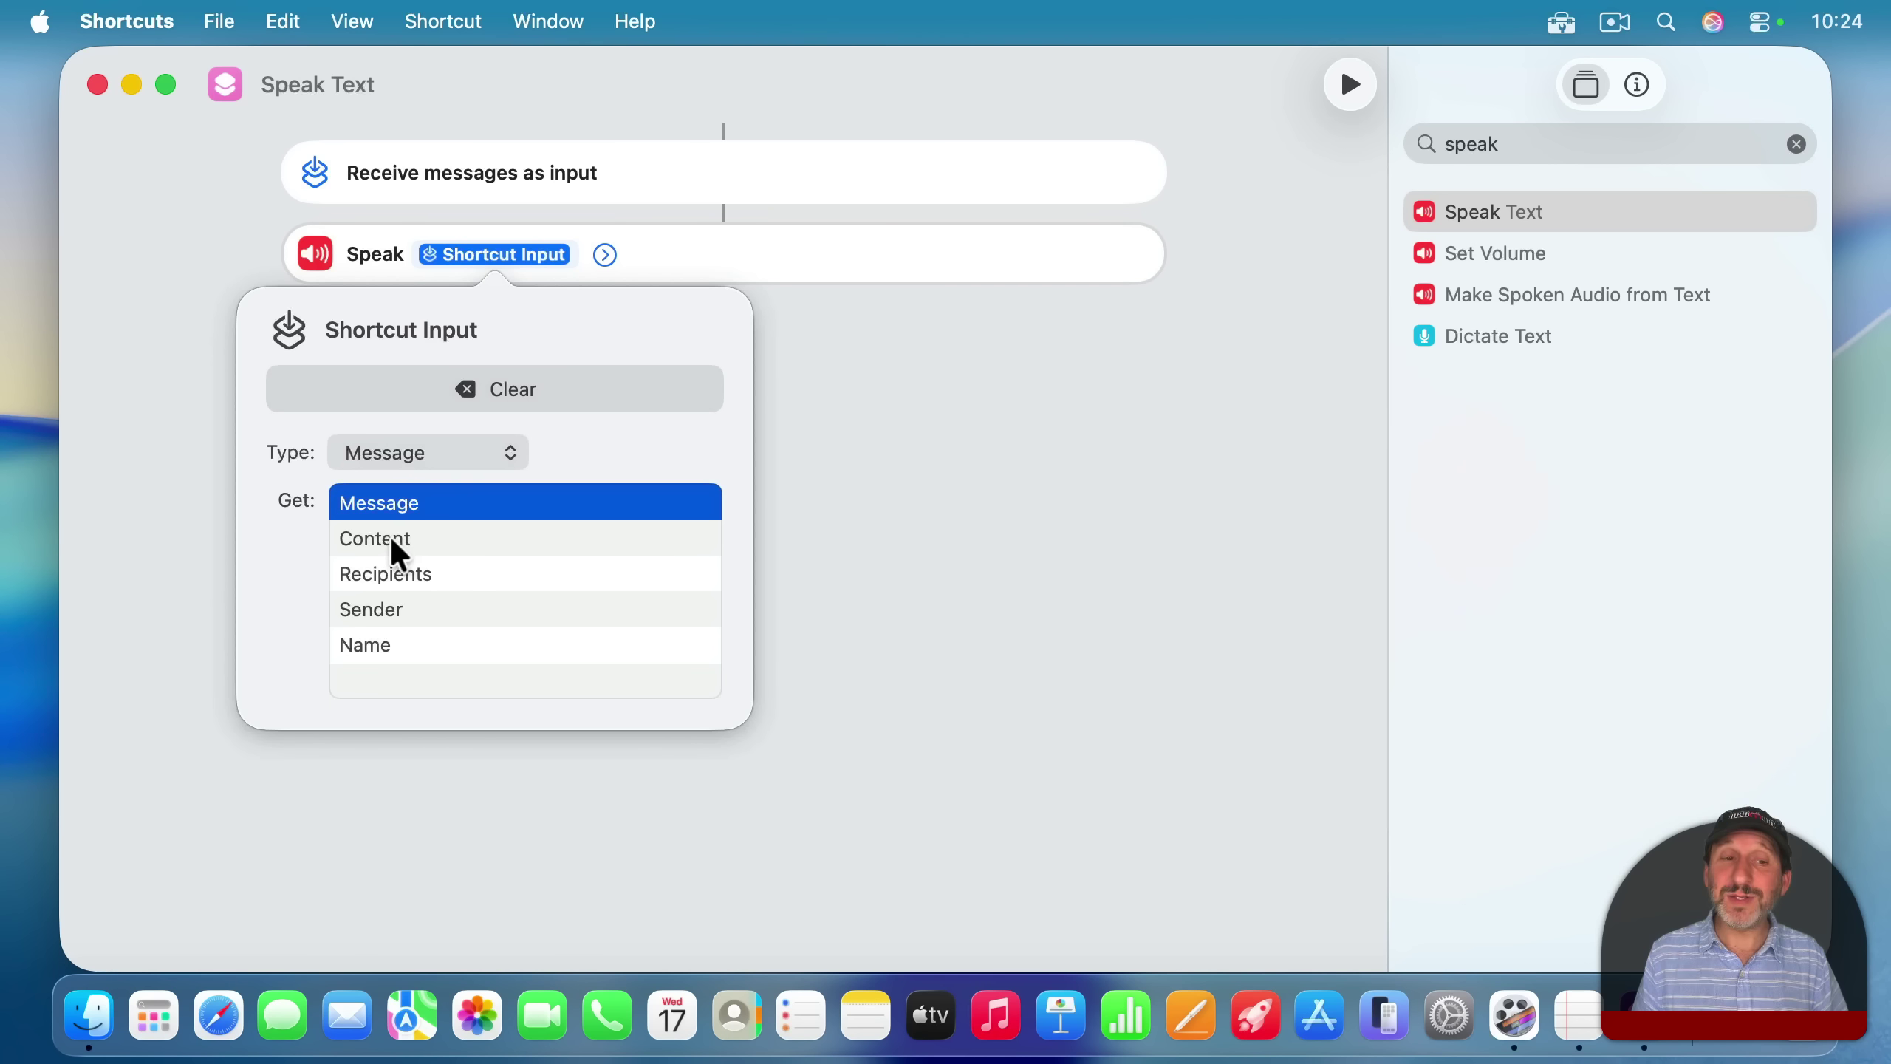
left_click(387, 540)
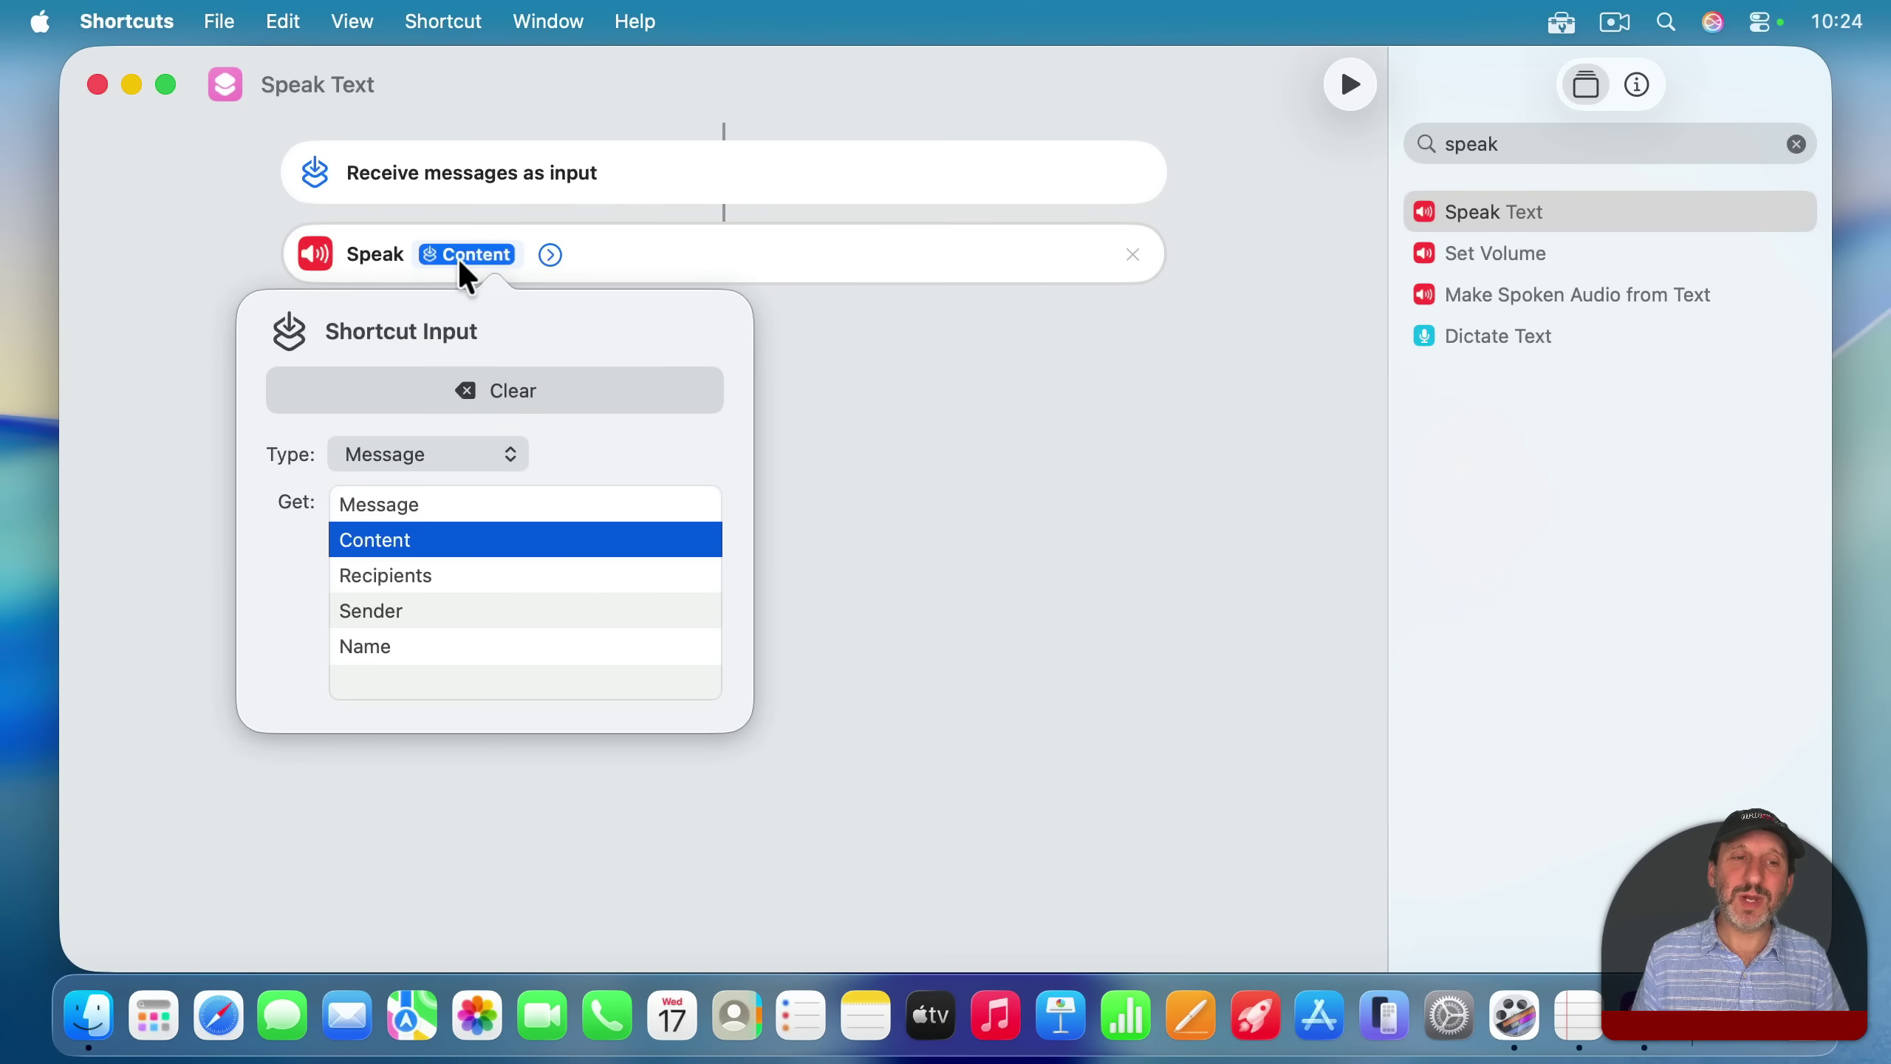
left_click(983, 436)
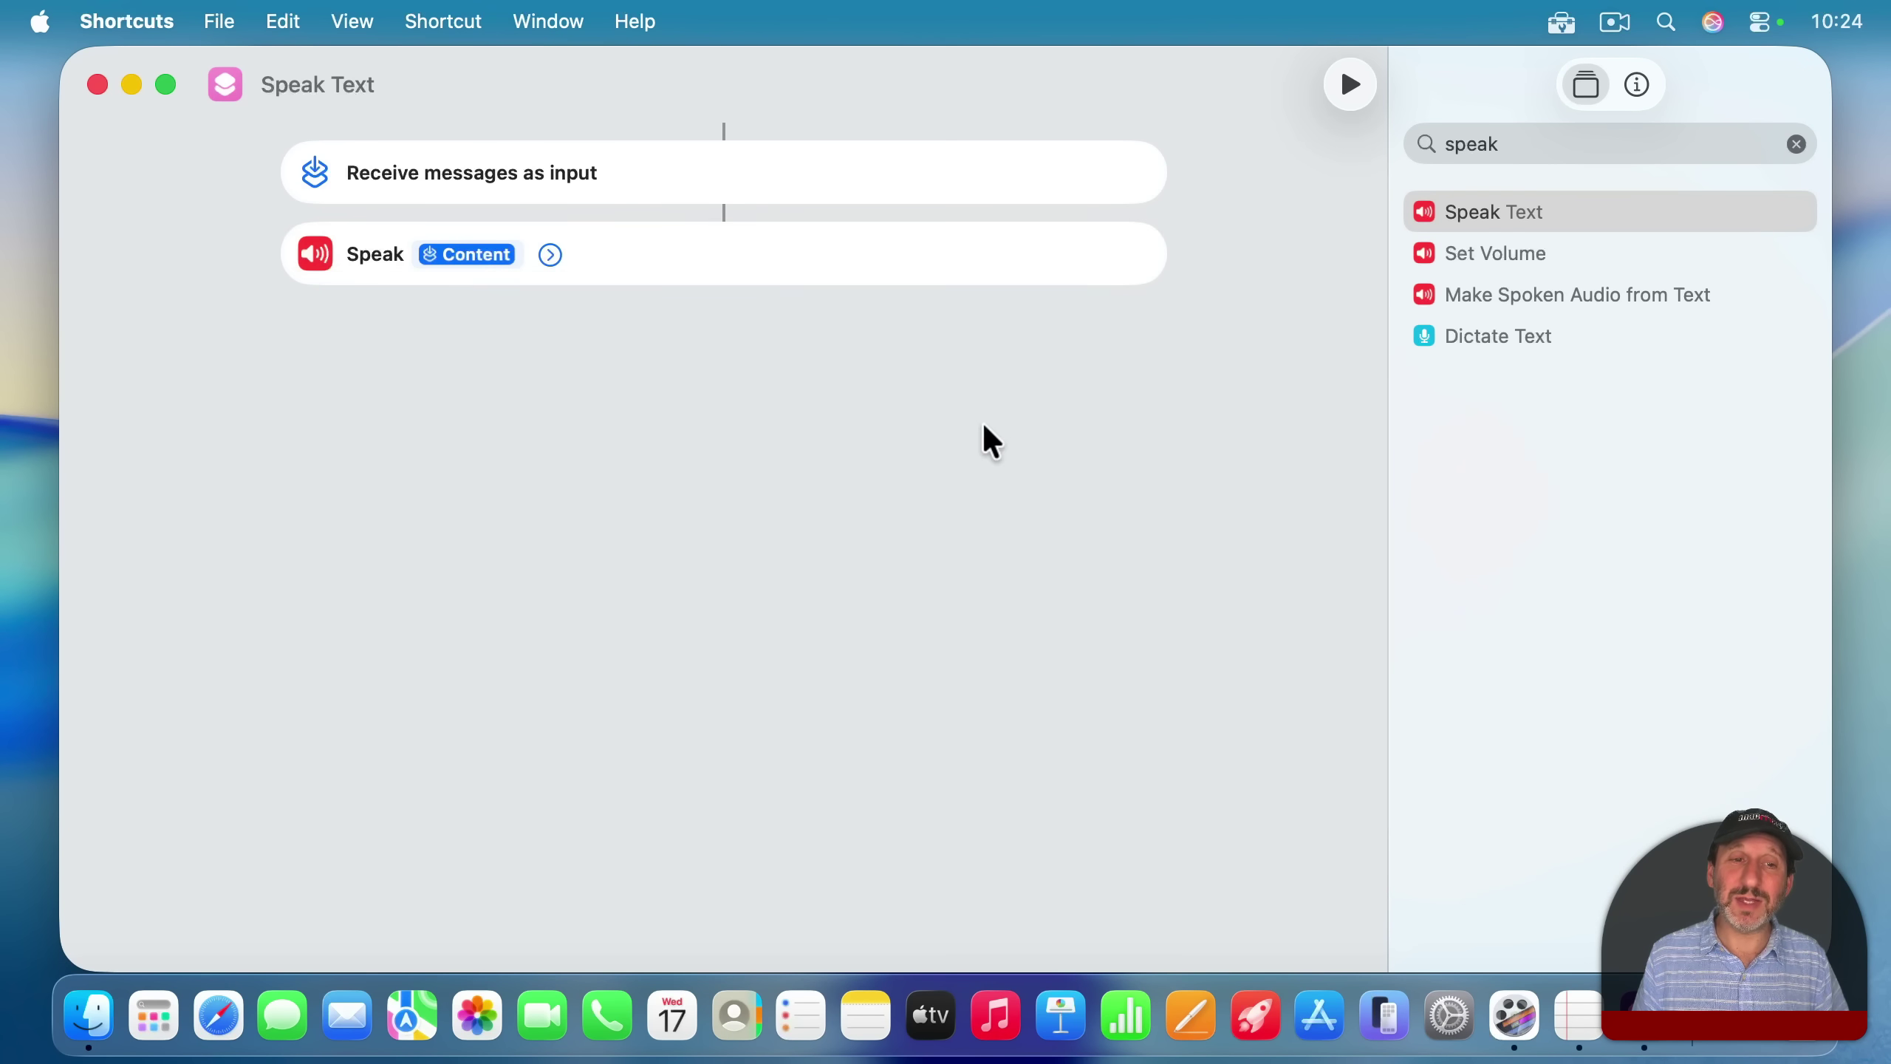
Expand the Speak action and turn off Wait Until Finished
left_click(551, 255)
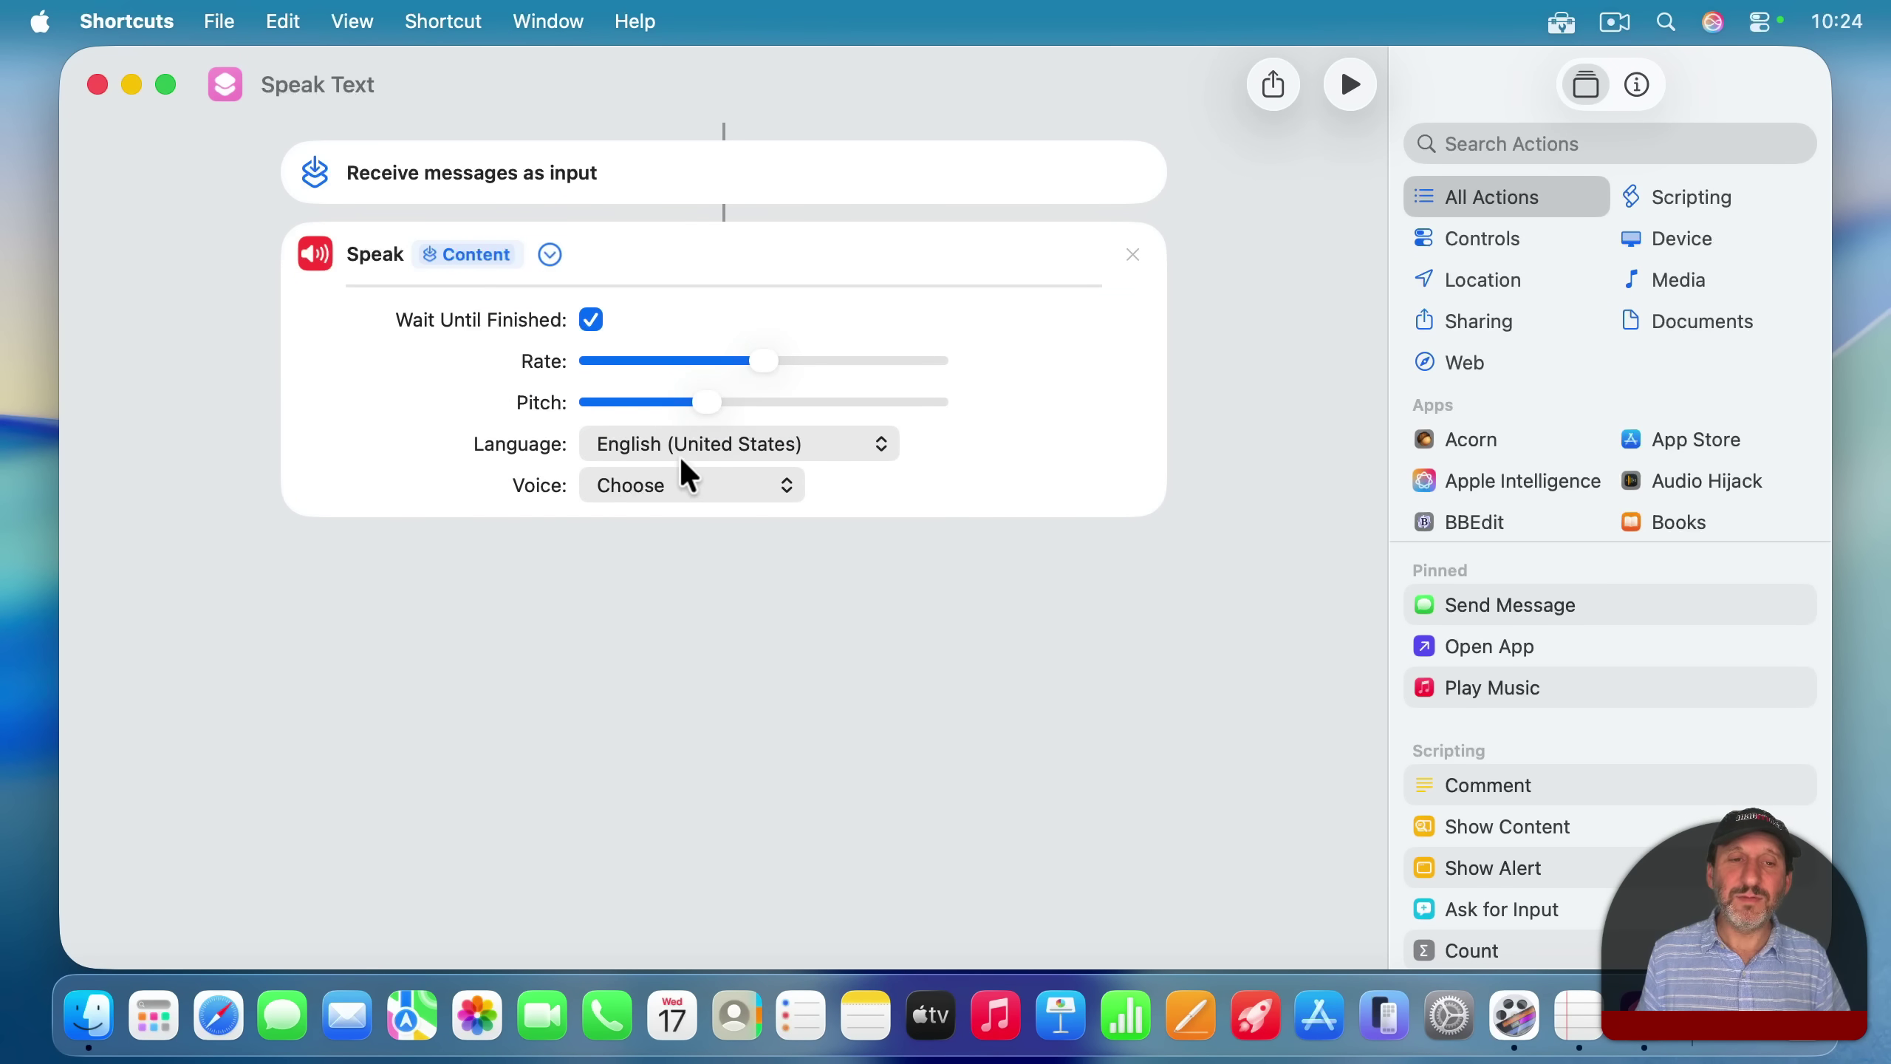
left_click(592, 321)
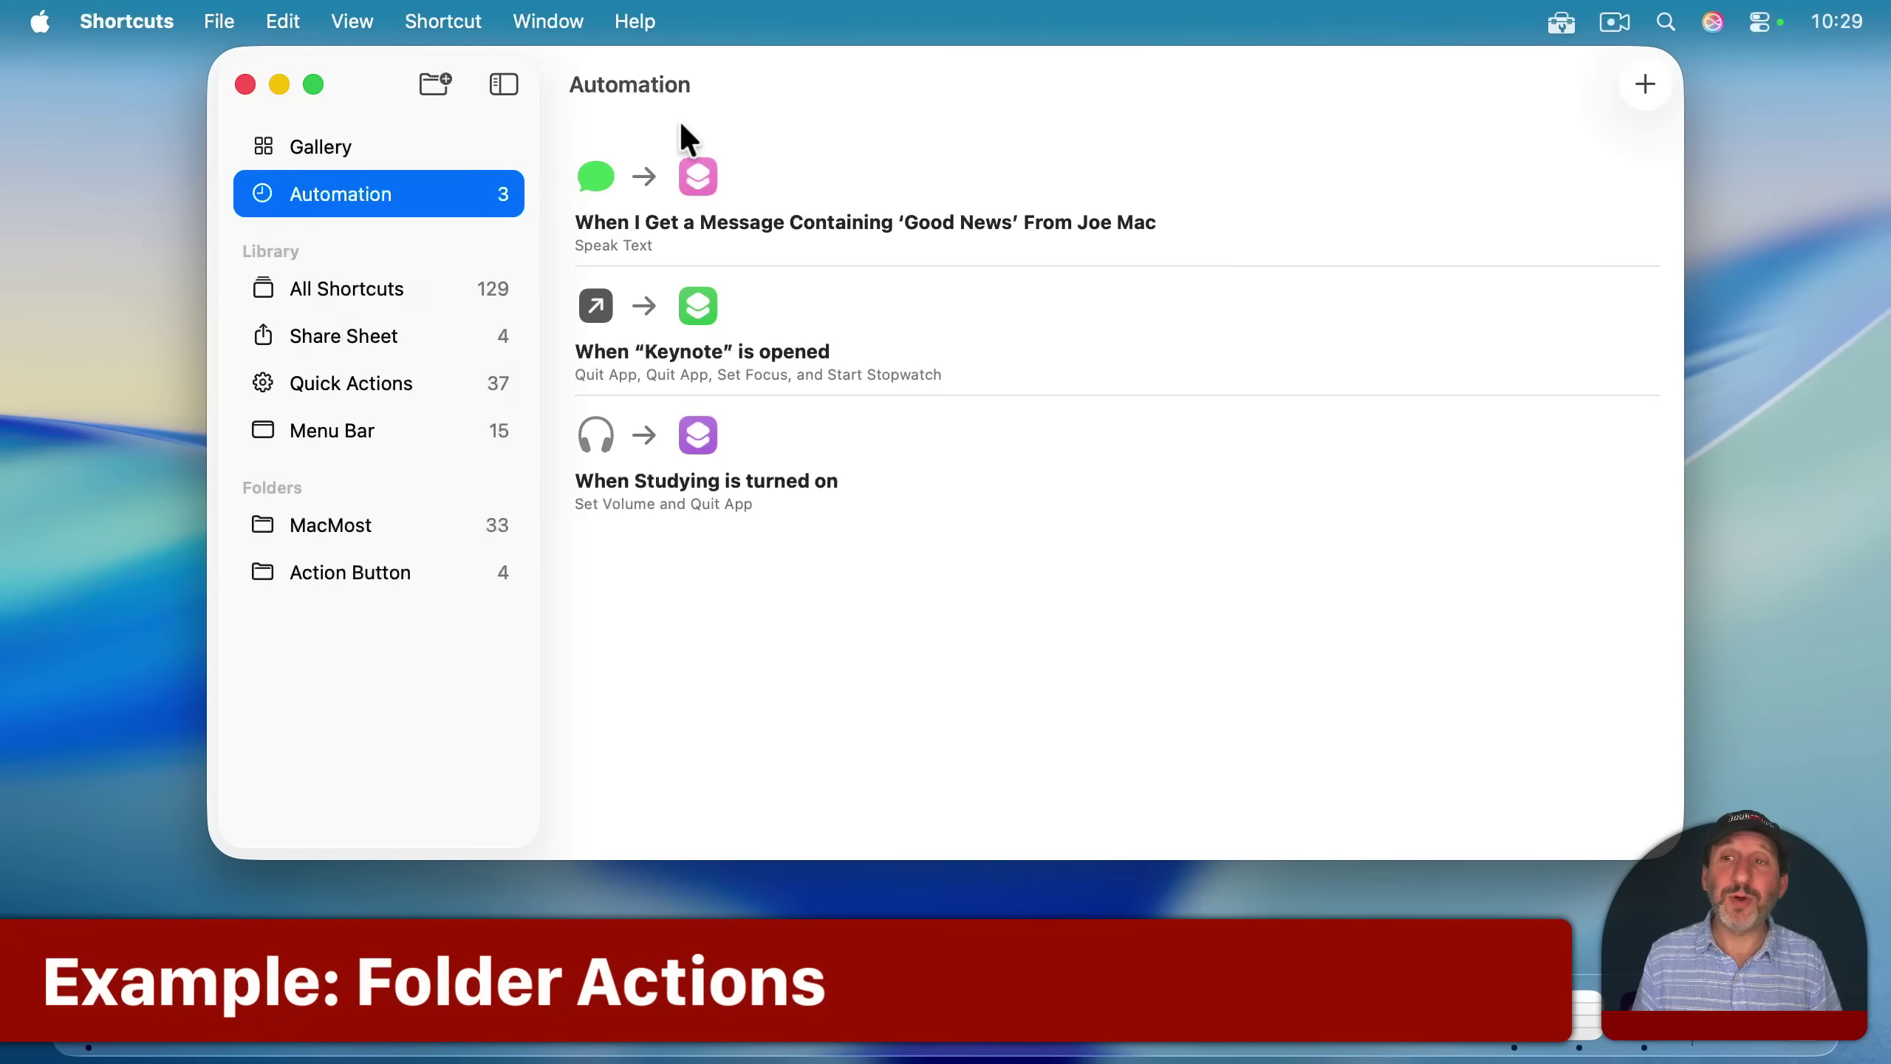
Create a Folder automation watching Downloads for added items, set to Run Immediately
left_click(1643, 84)
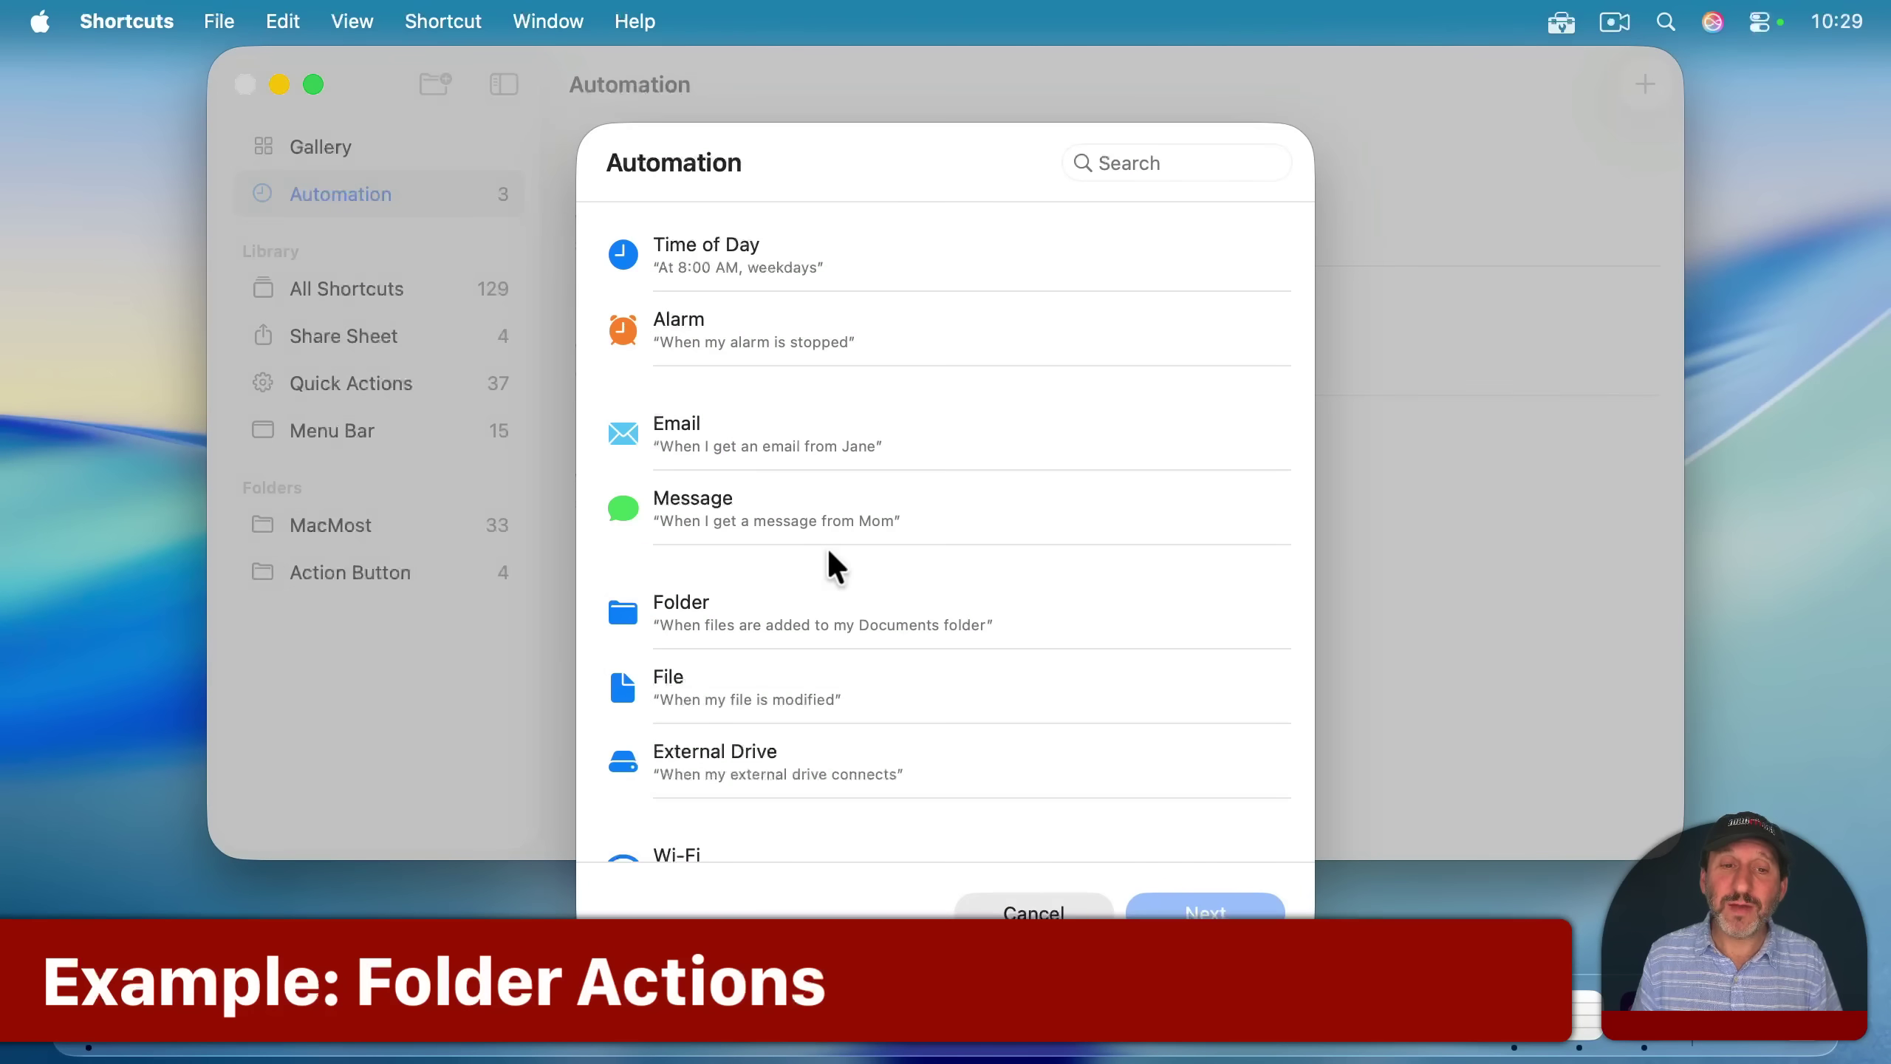
left_click(646, 606)
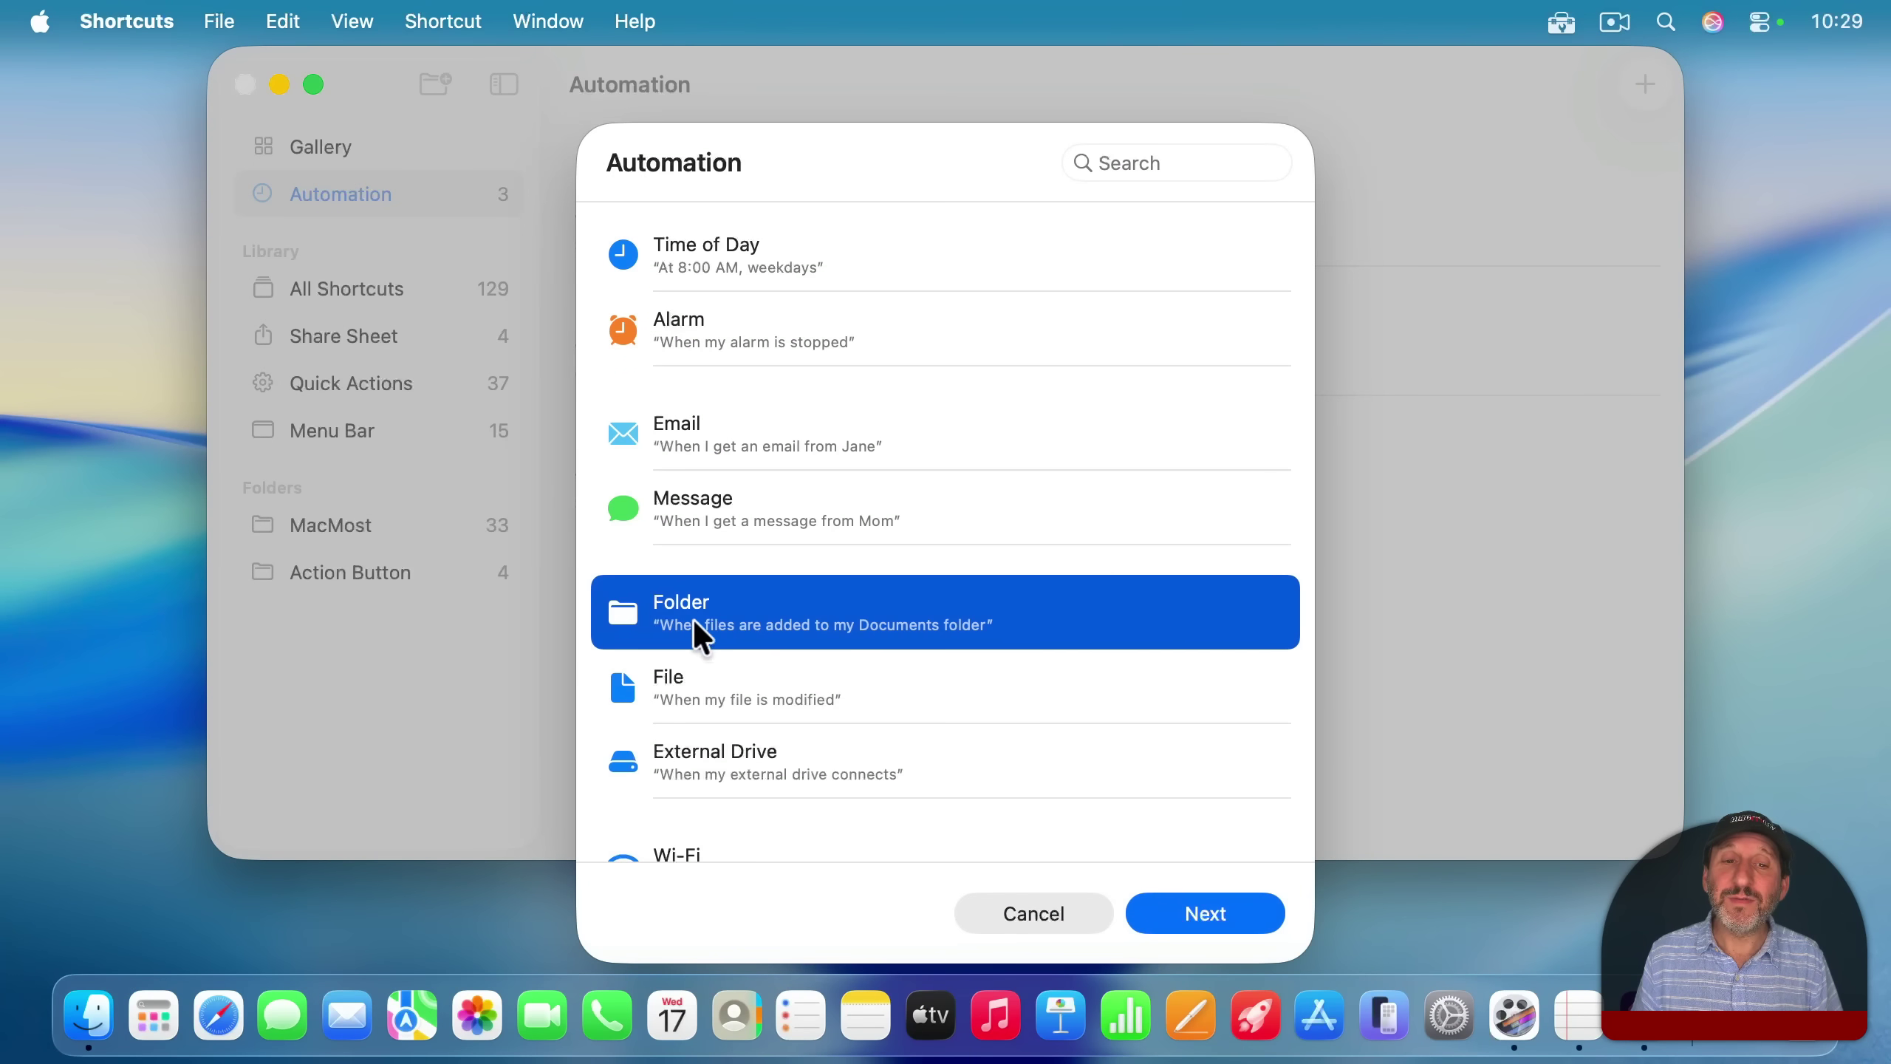
left_click(1197, 915)
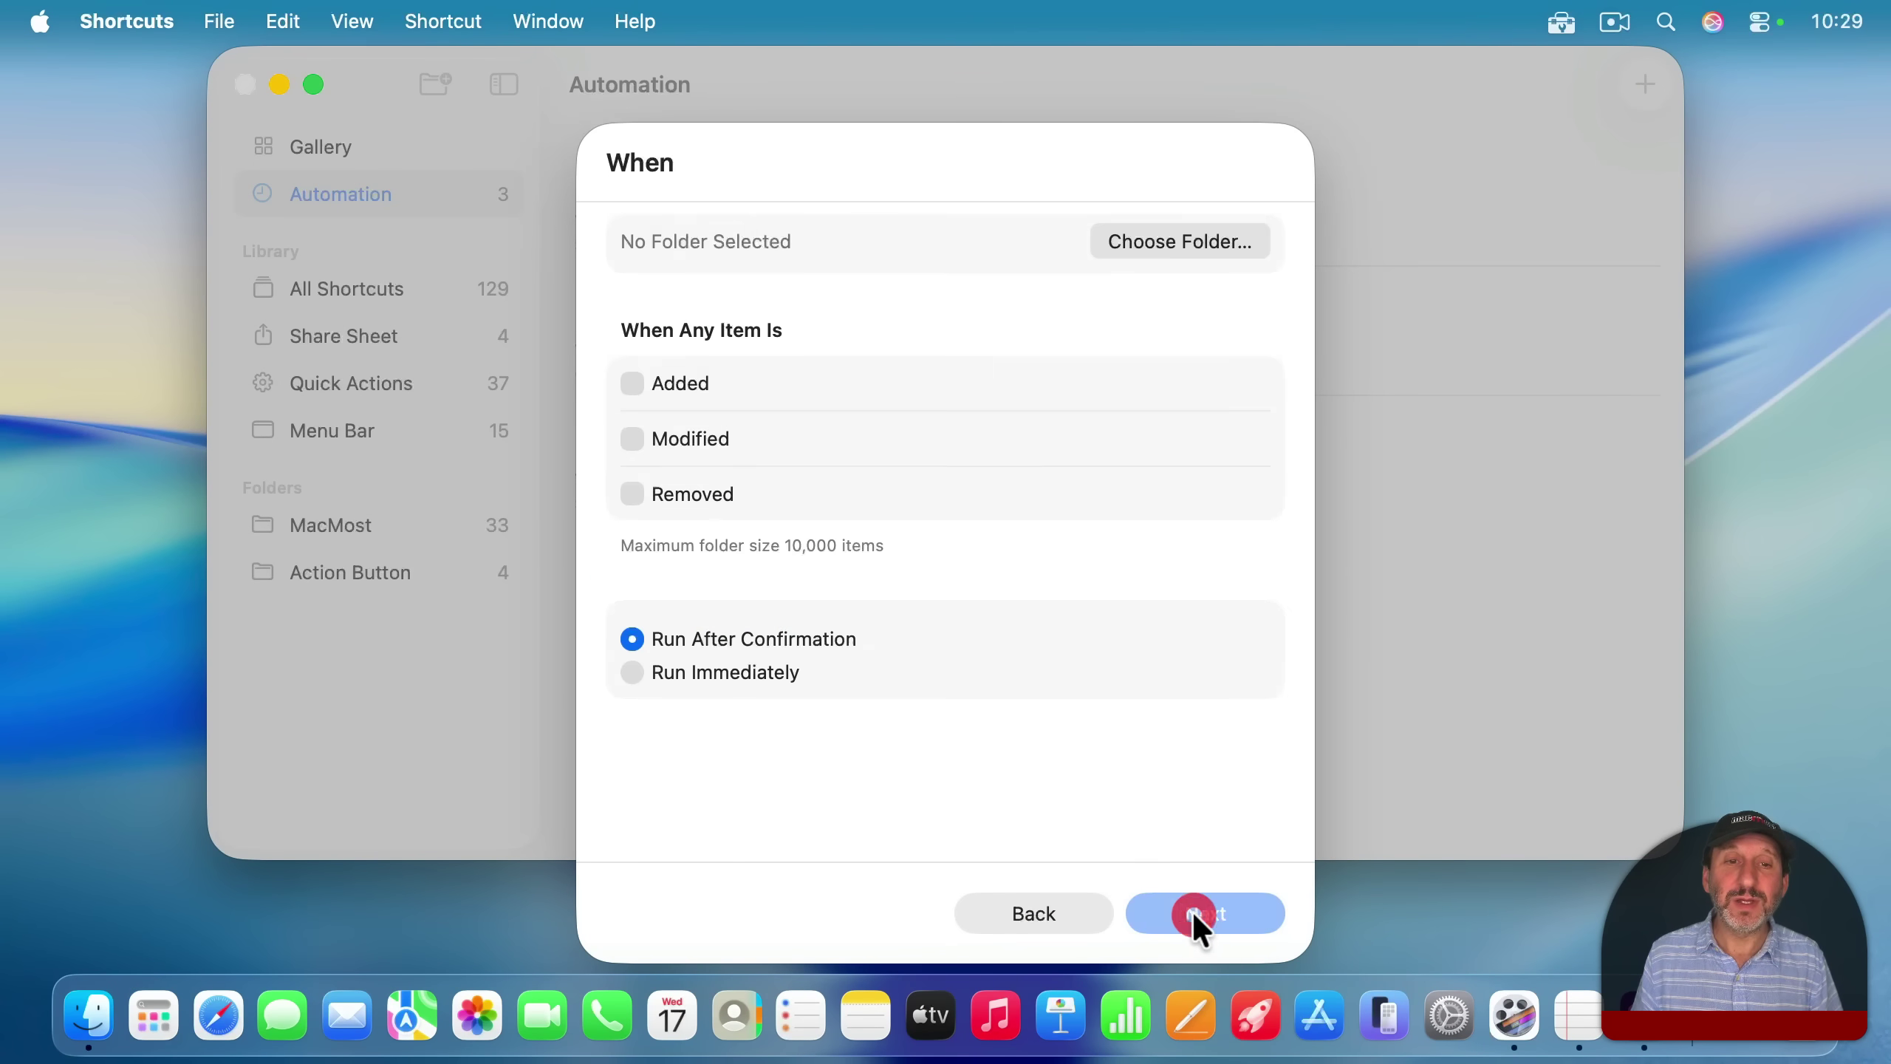
left_click(1163, 252)
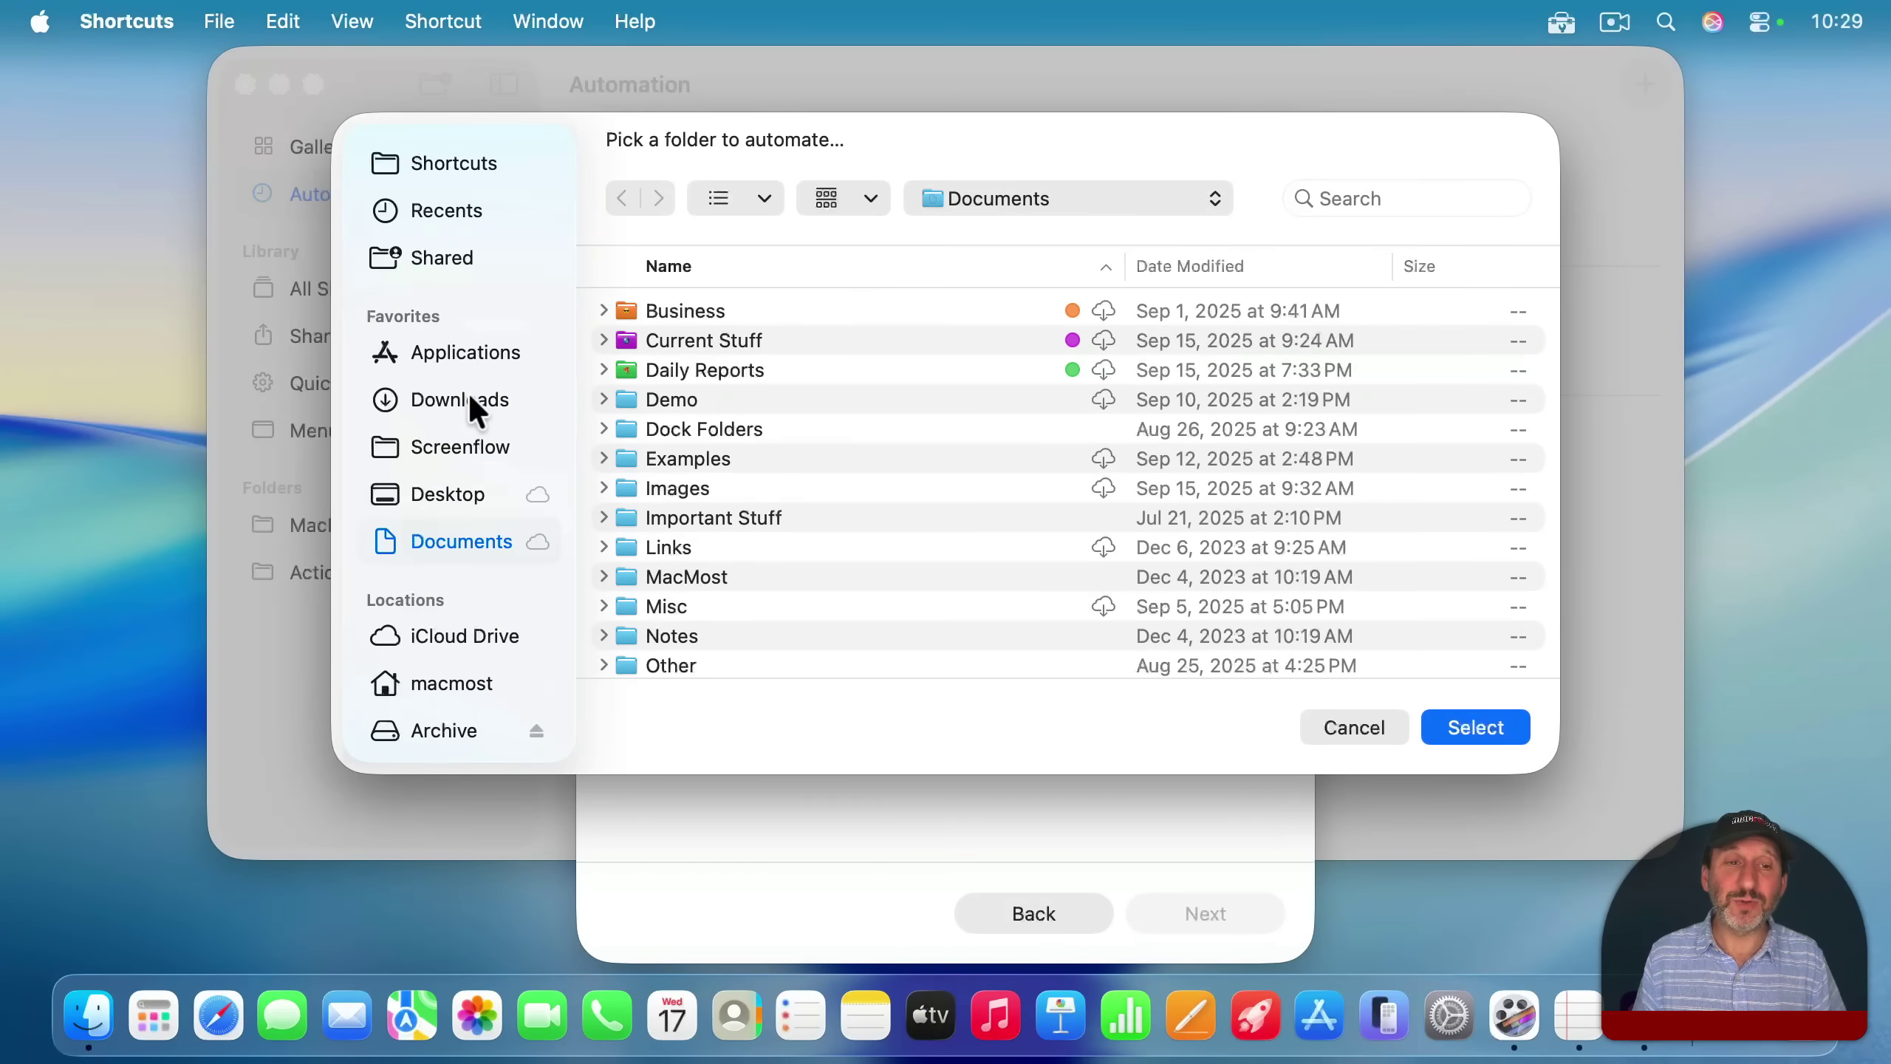
left_click(468, 399)
left_click(1459, 727)
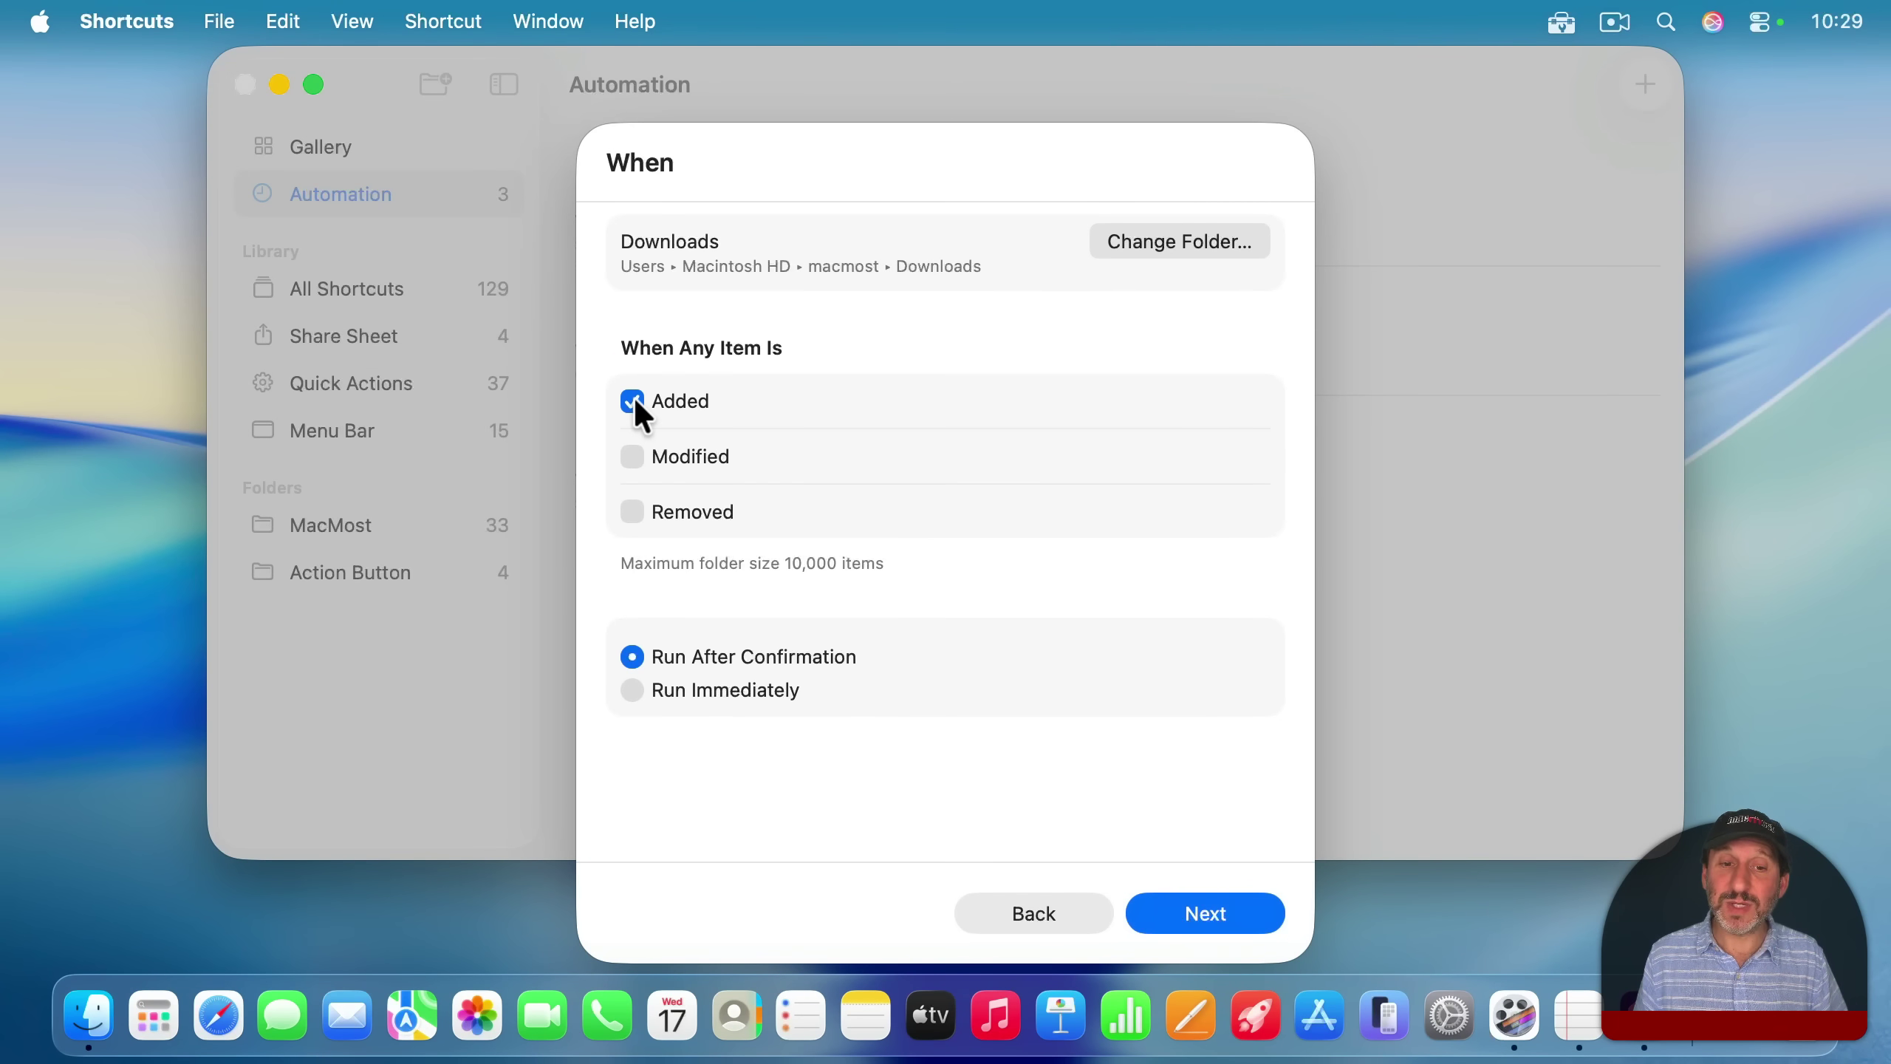
left_click(635, 692)
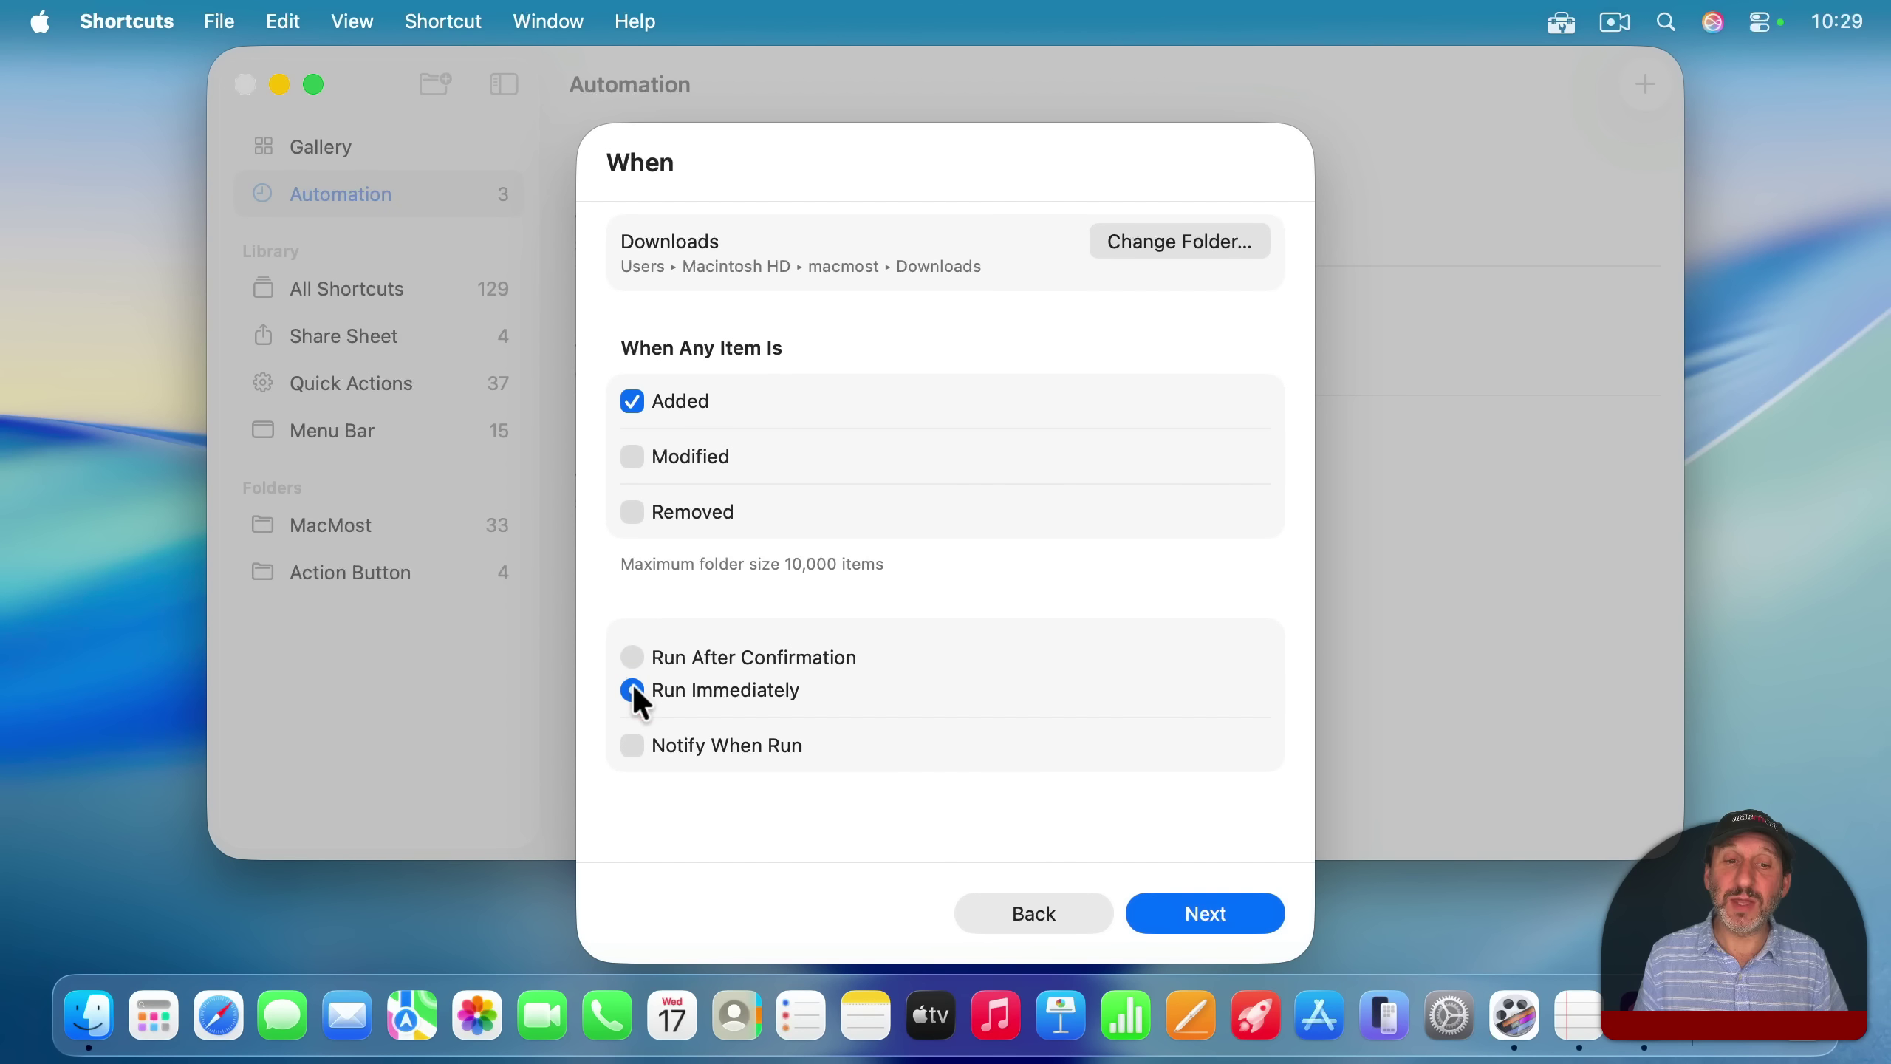
Continue past the folder trigger and start a New Shortcut for the Downloads automation
left_click(1196, 915)
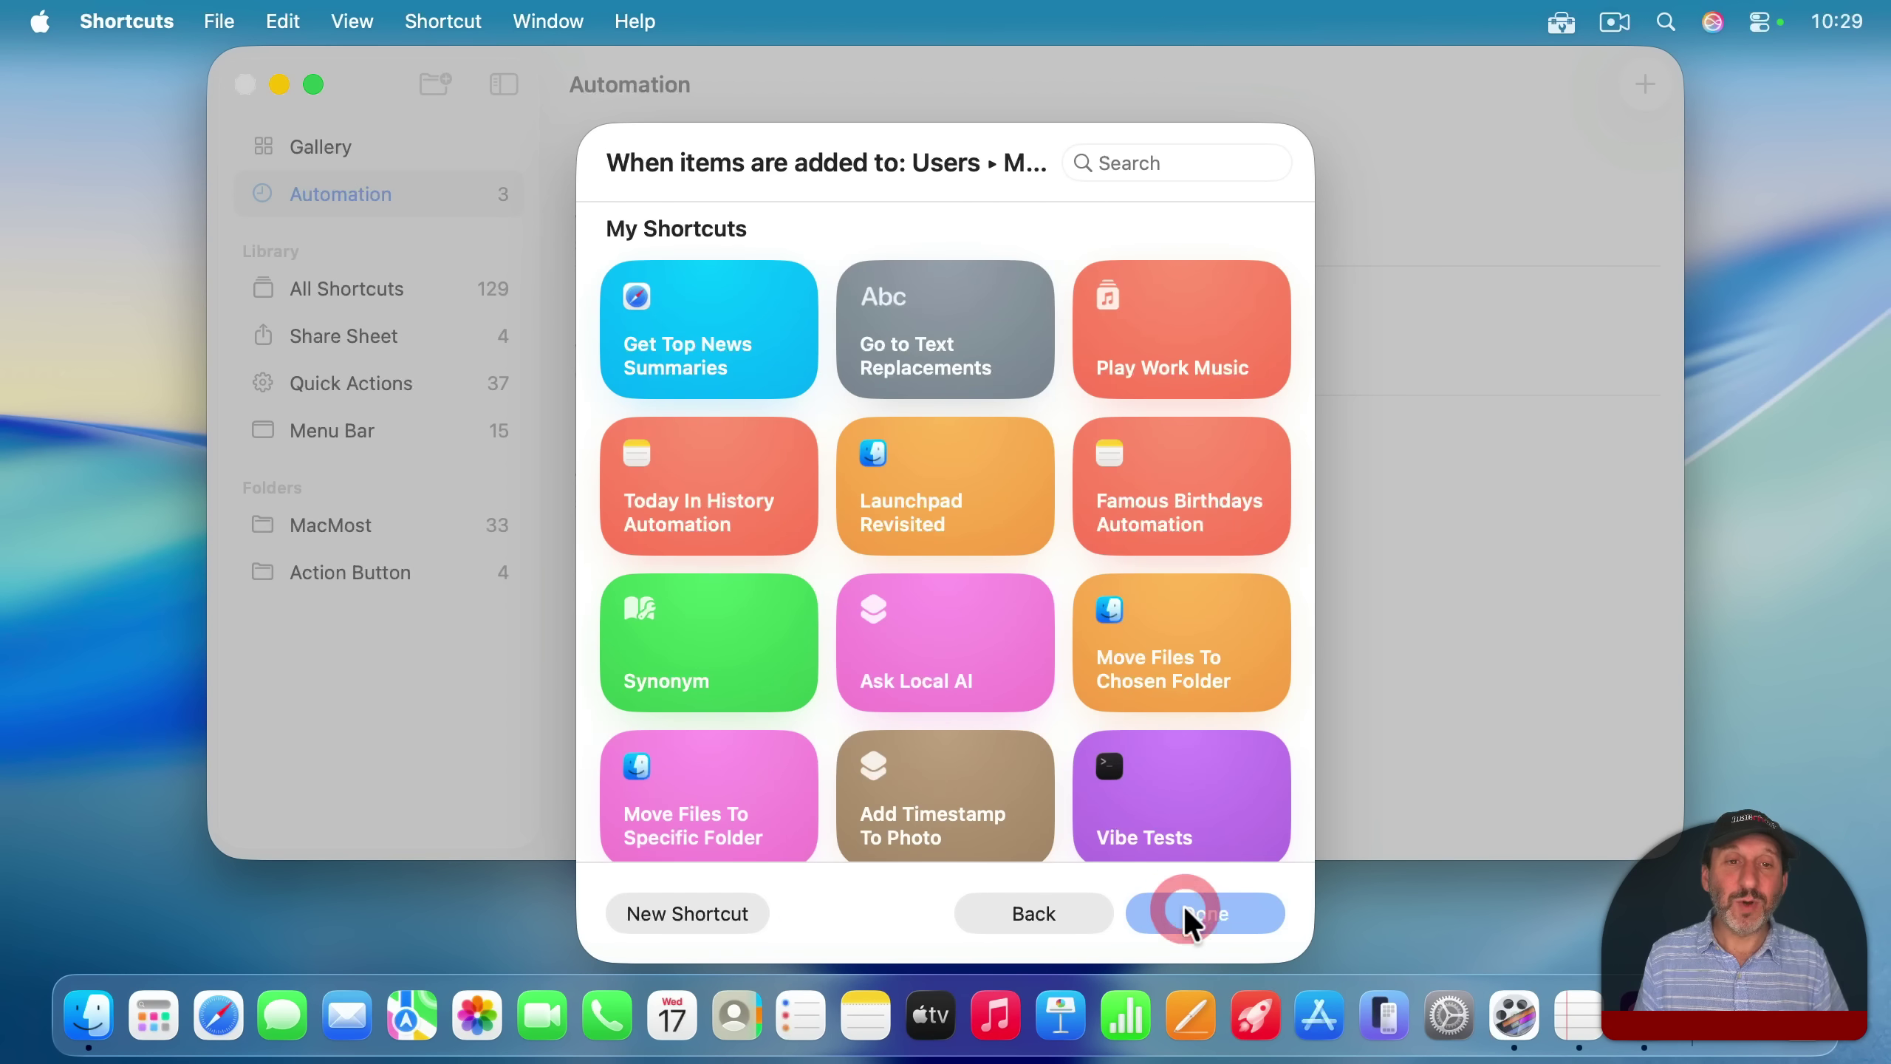
left_click(679, 913)
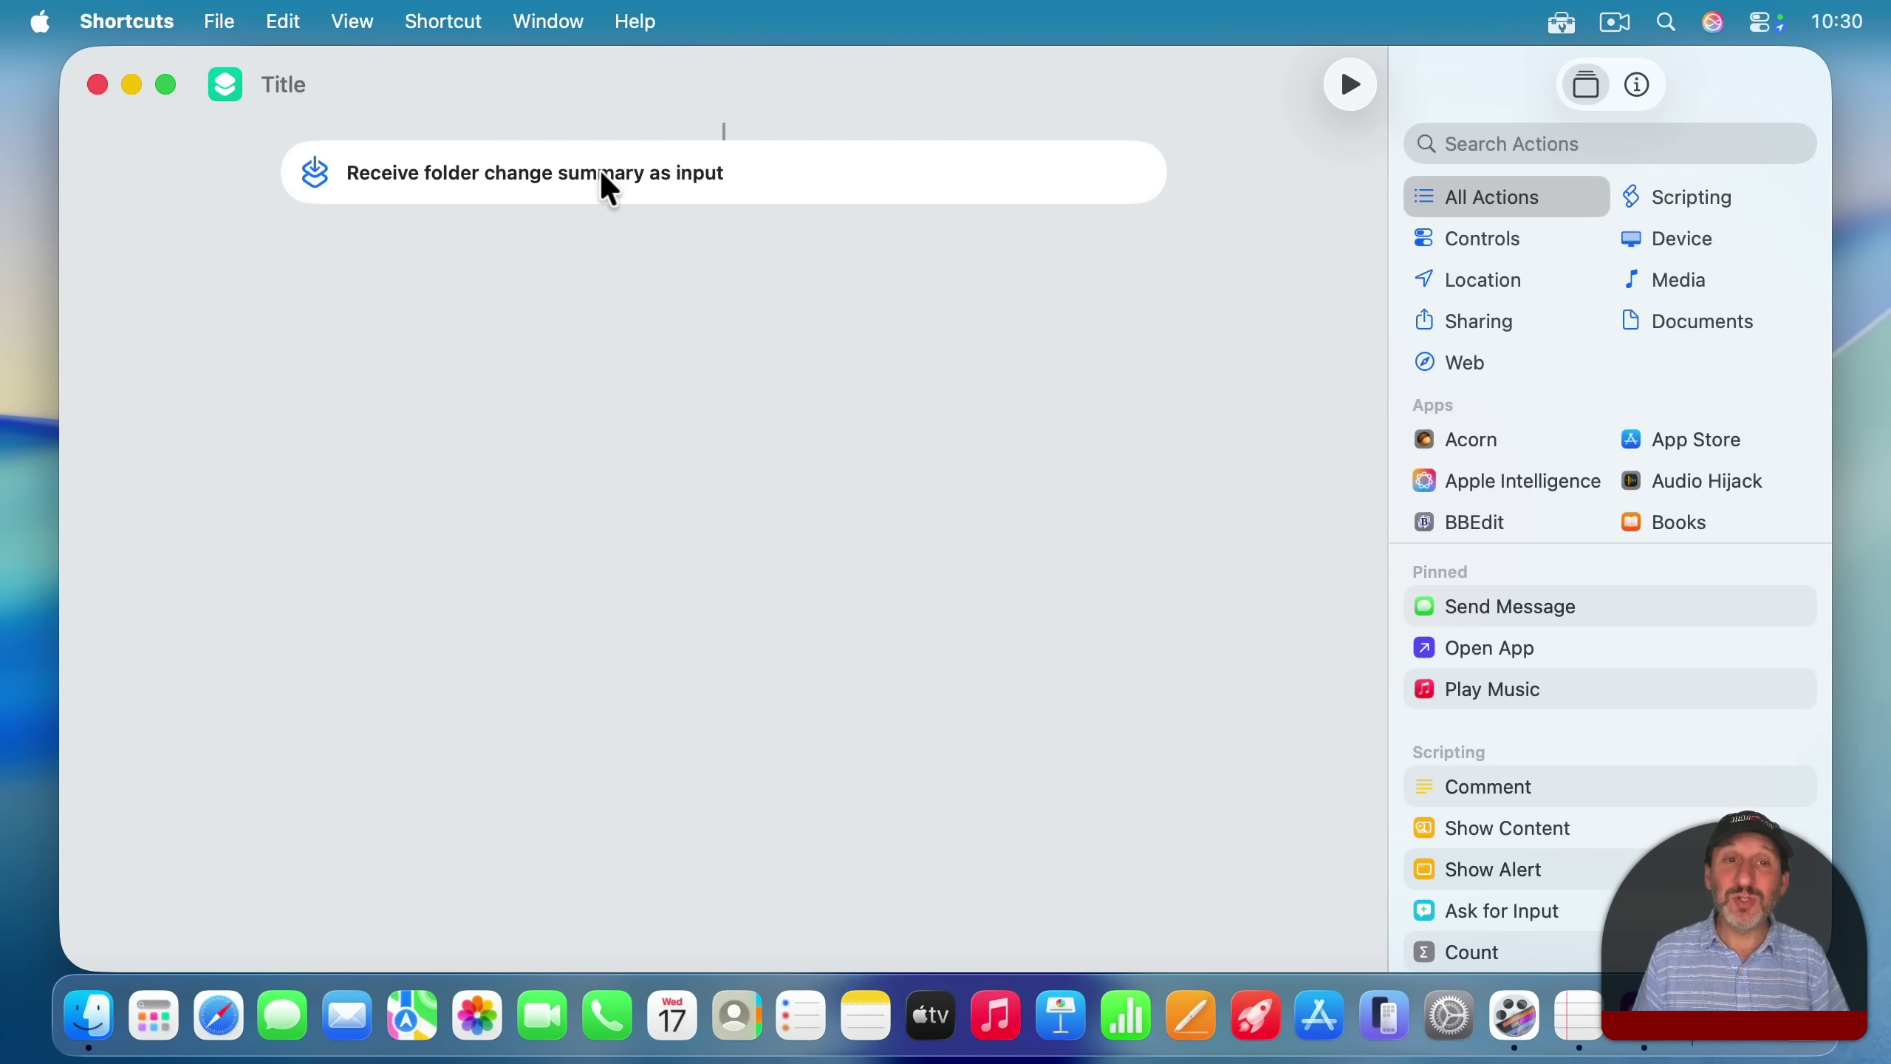
Make a new folder named PDFs in Downloads via File > New Folder, then return to Shortcuts
key("super+Tab")
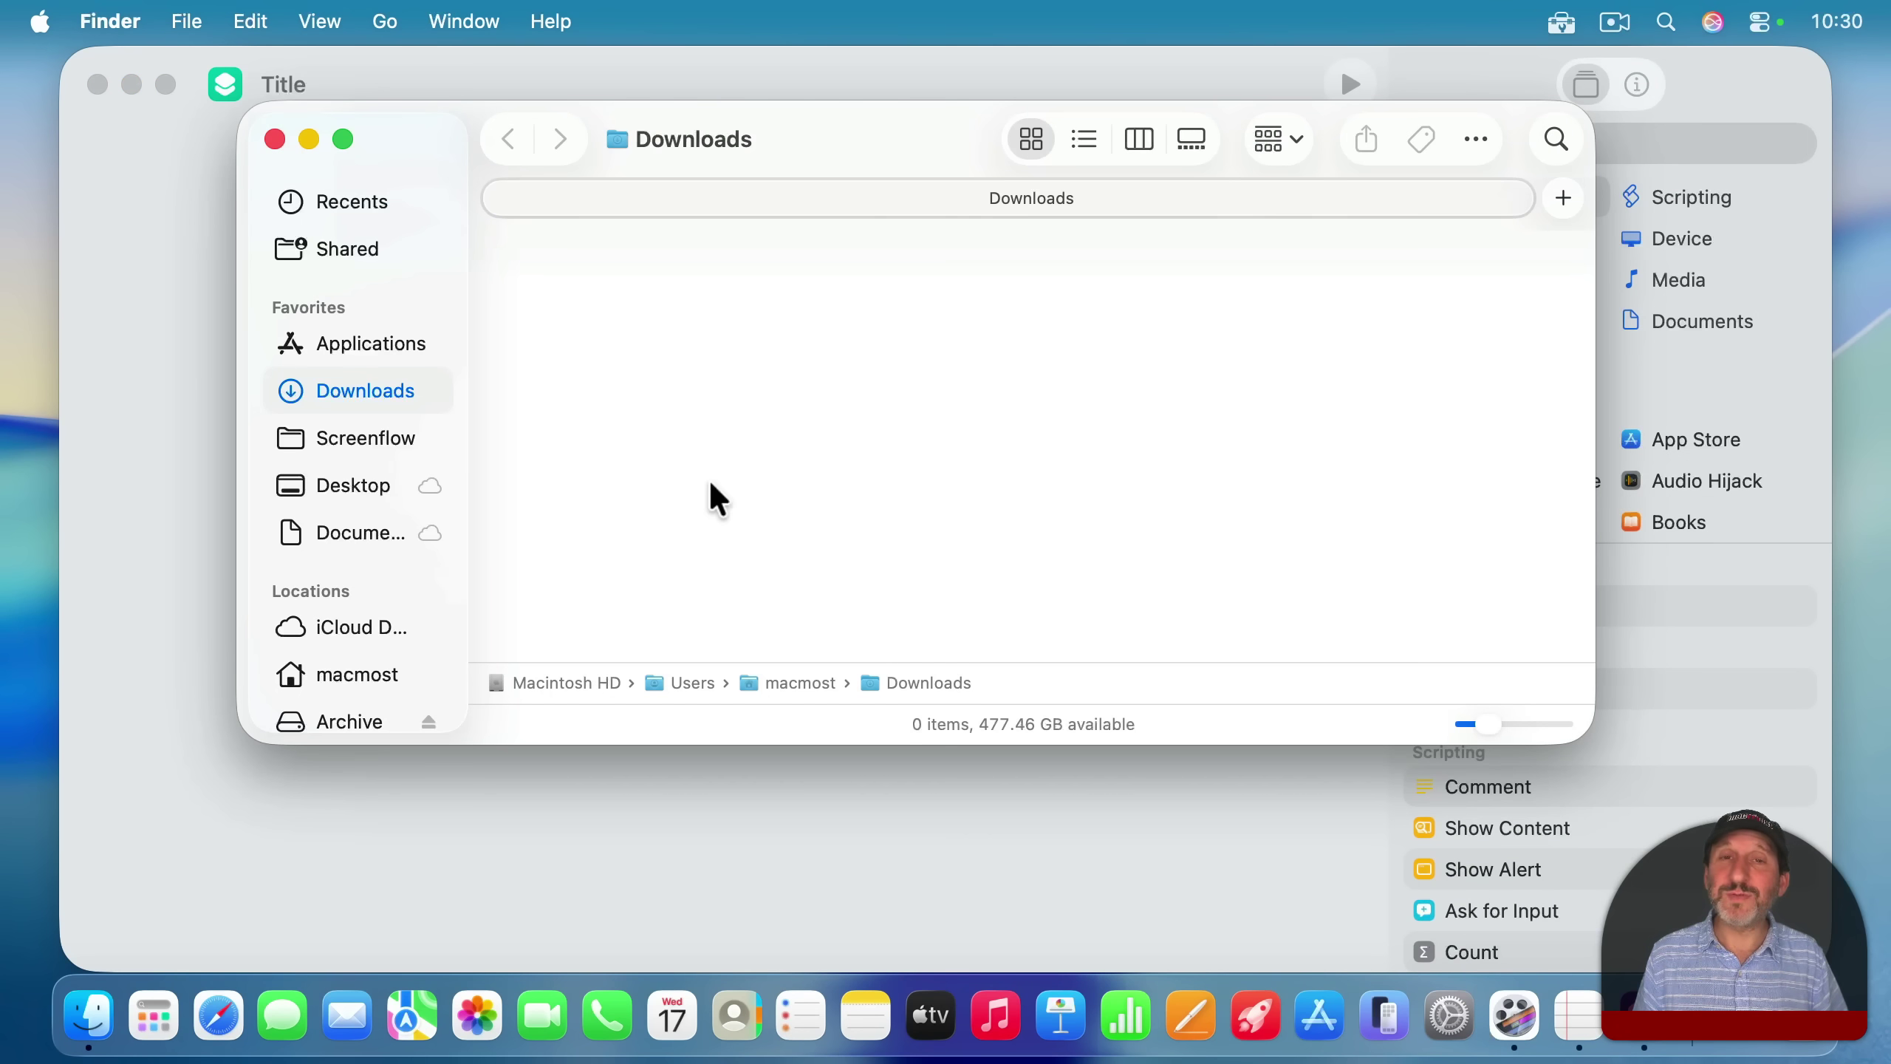
left_click(197, 30)
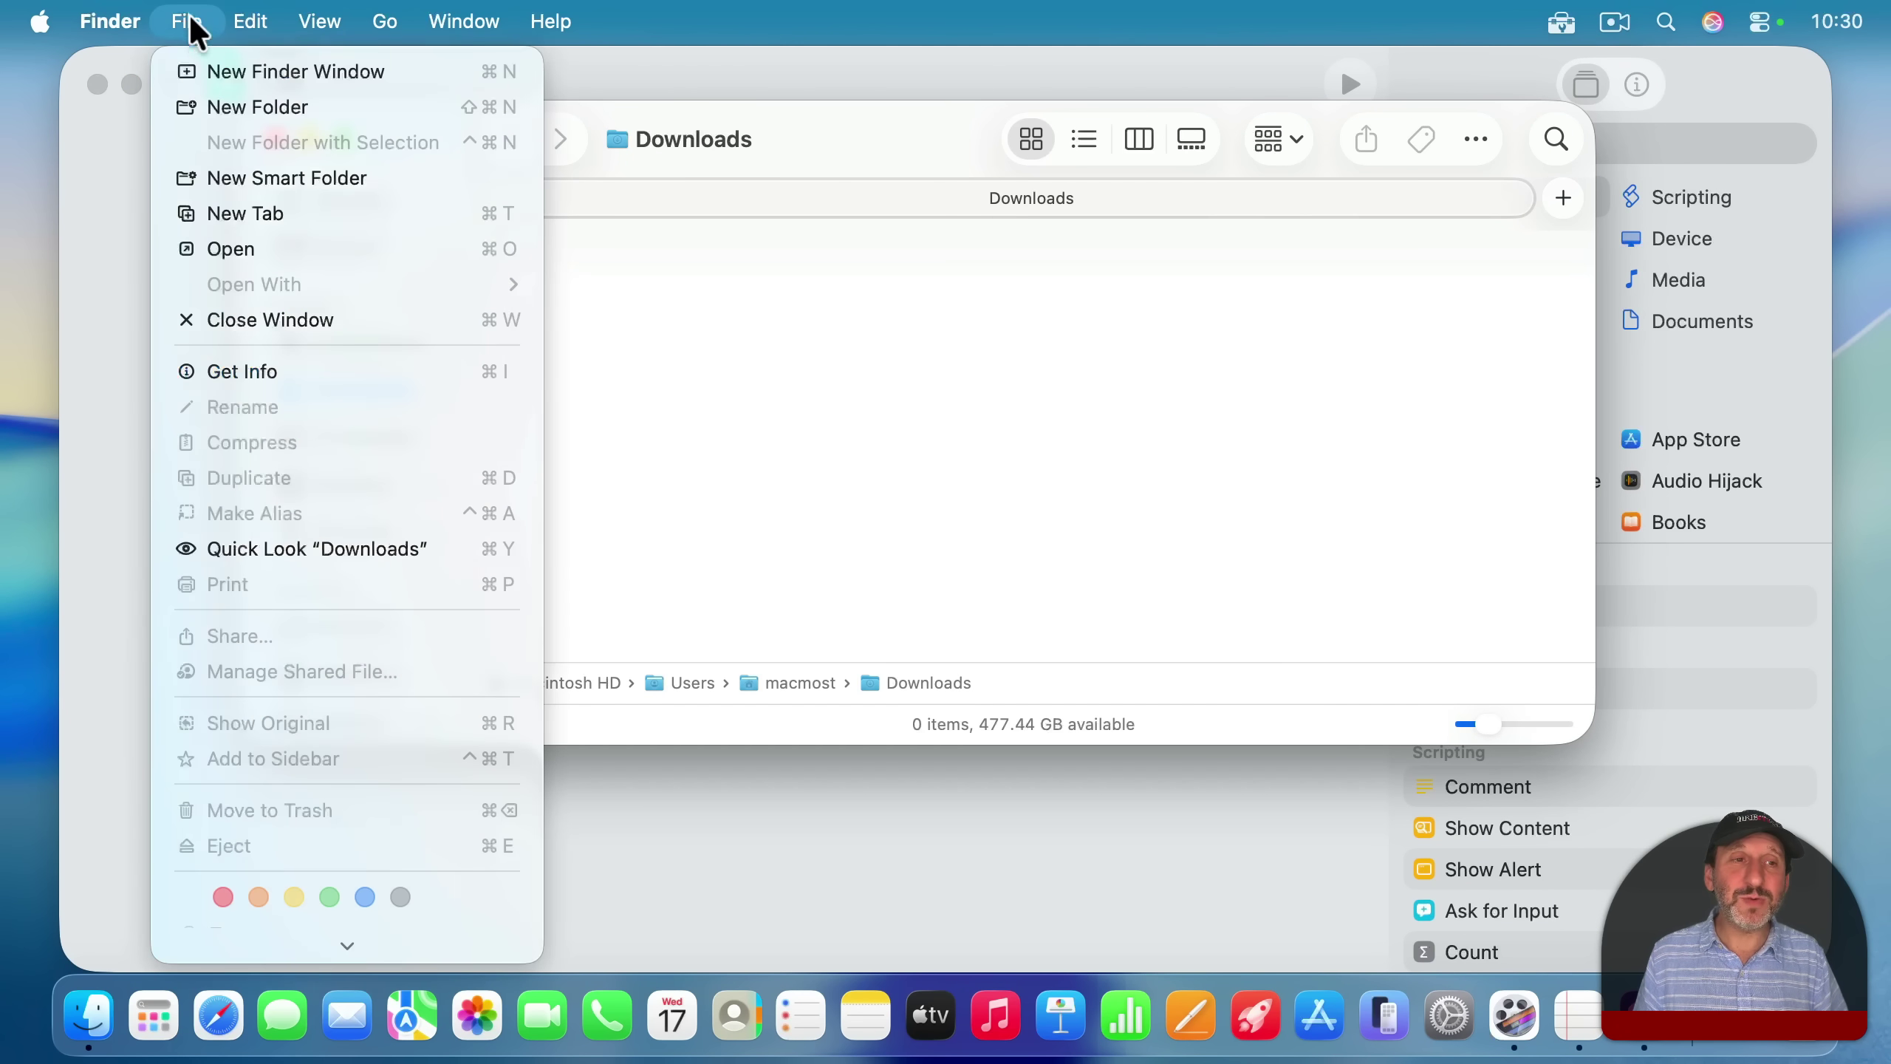
left_click(217, 109)
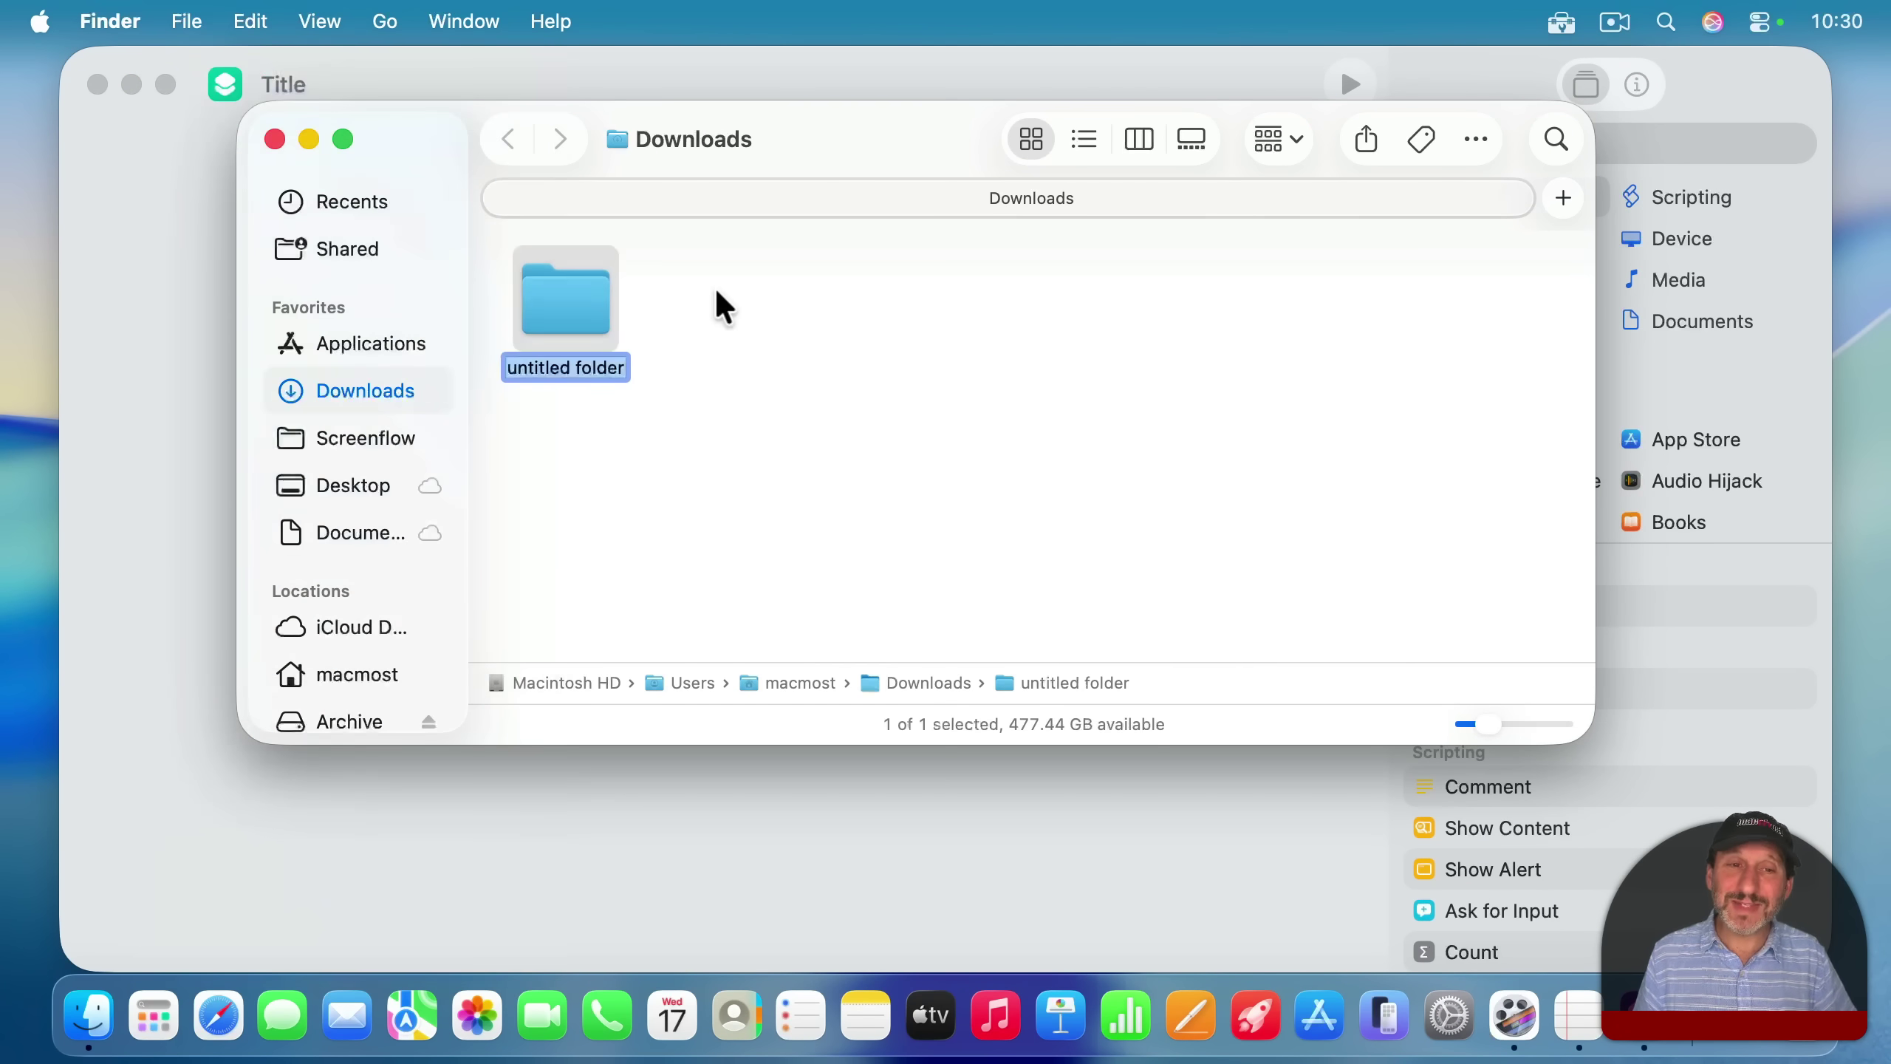
type("PDFs")
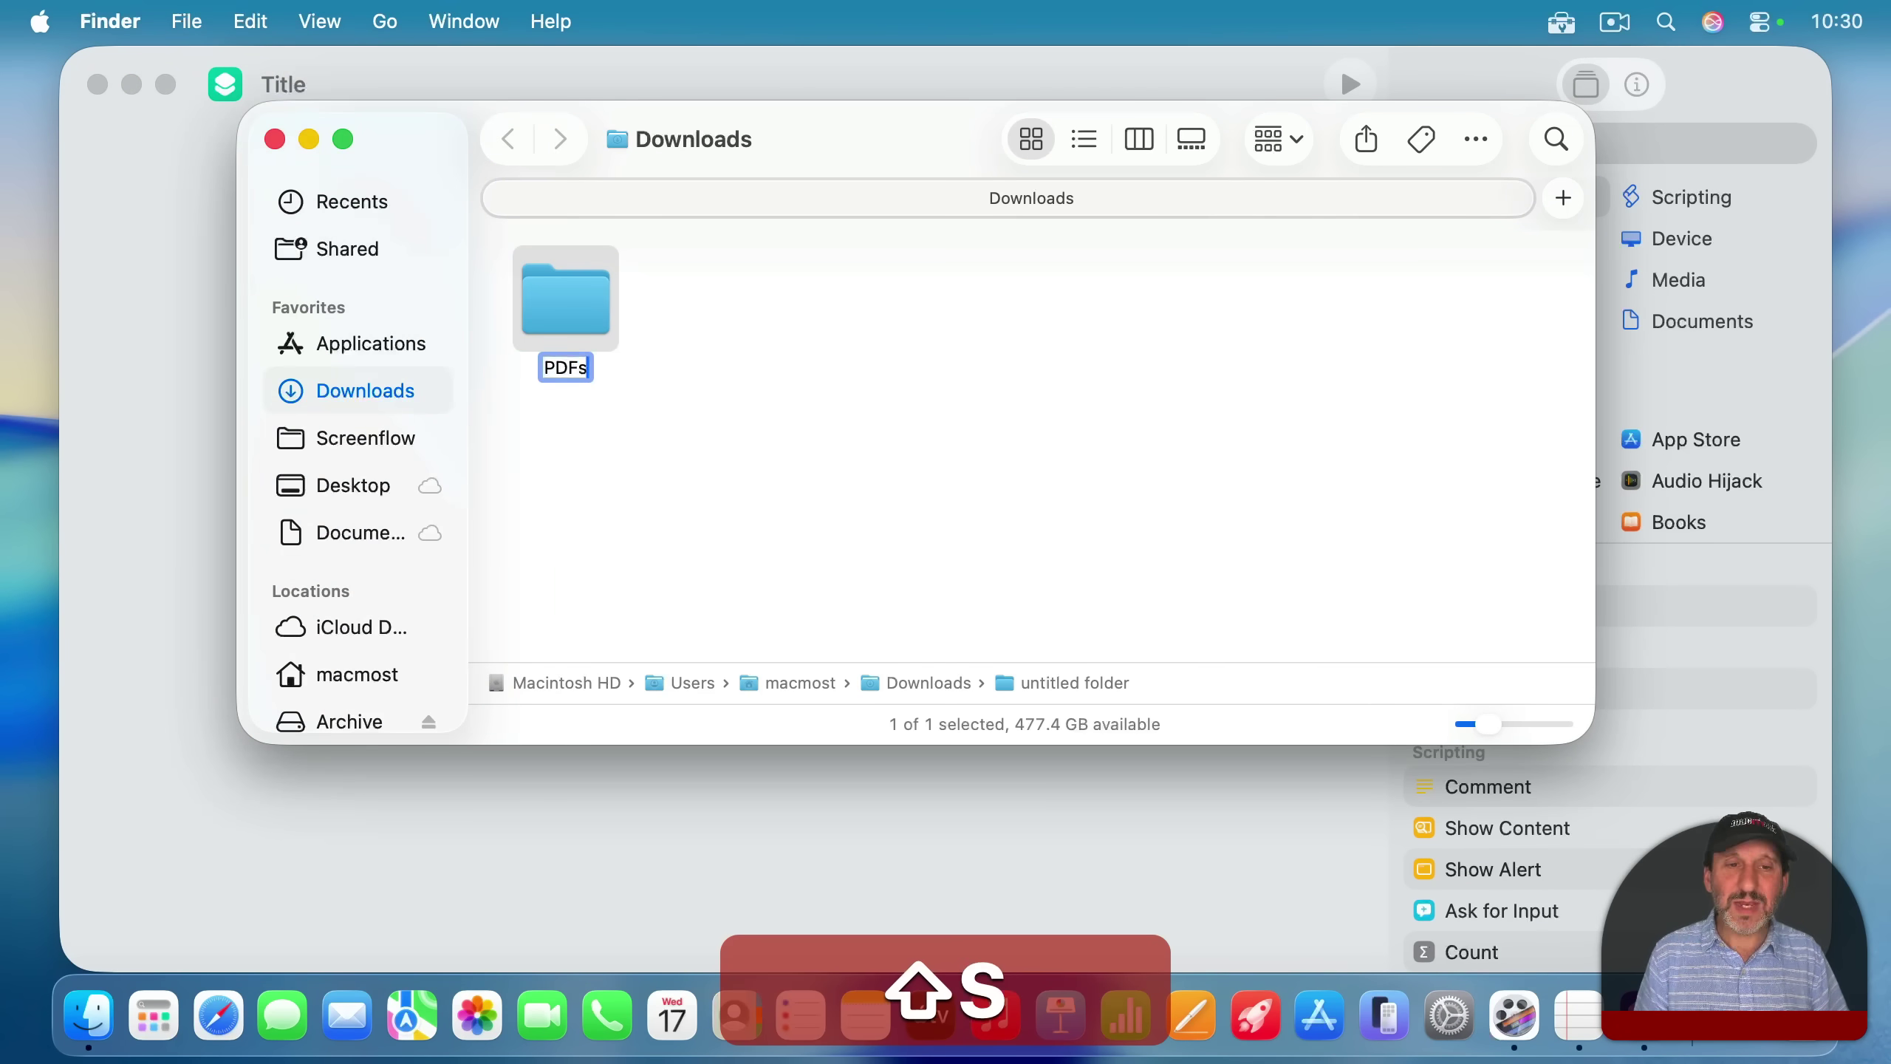
key("Return")
left_click(700, 395)
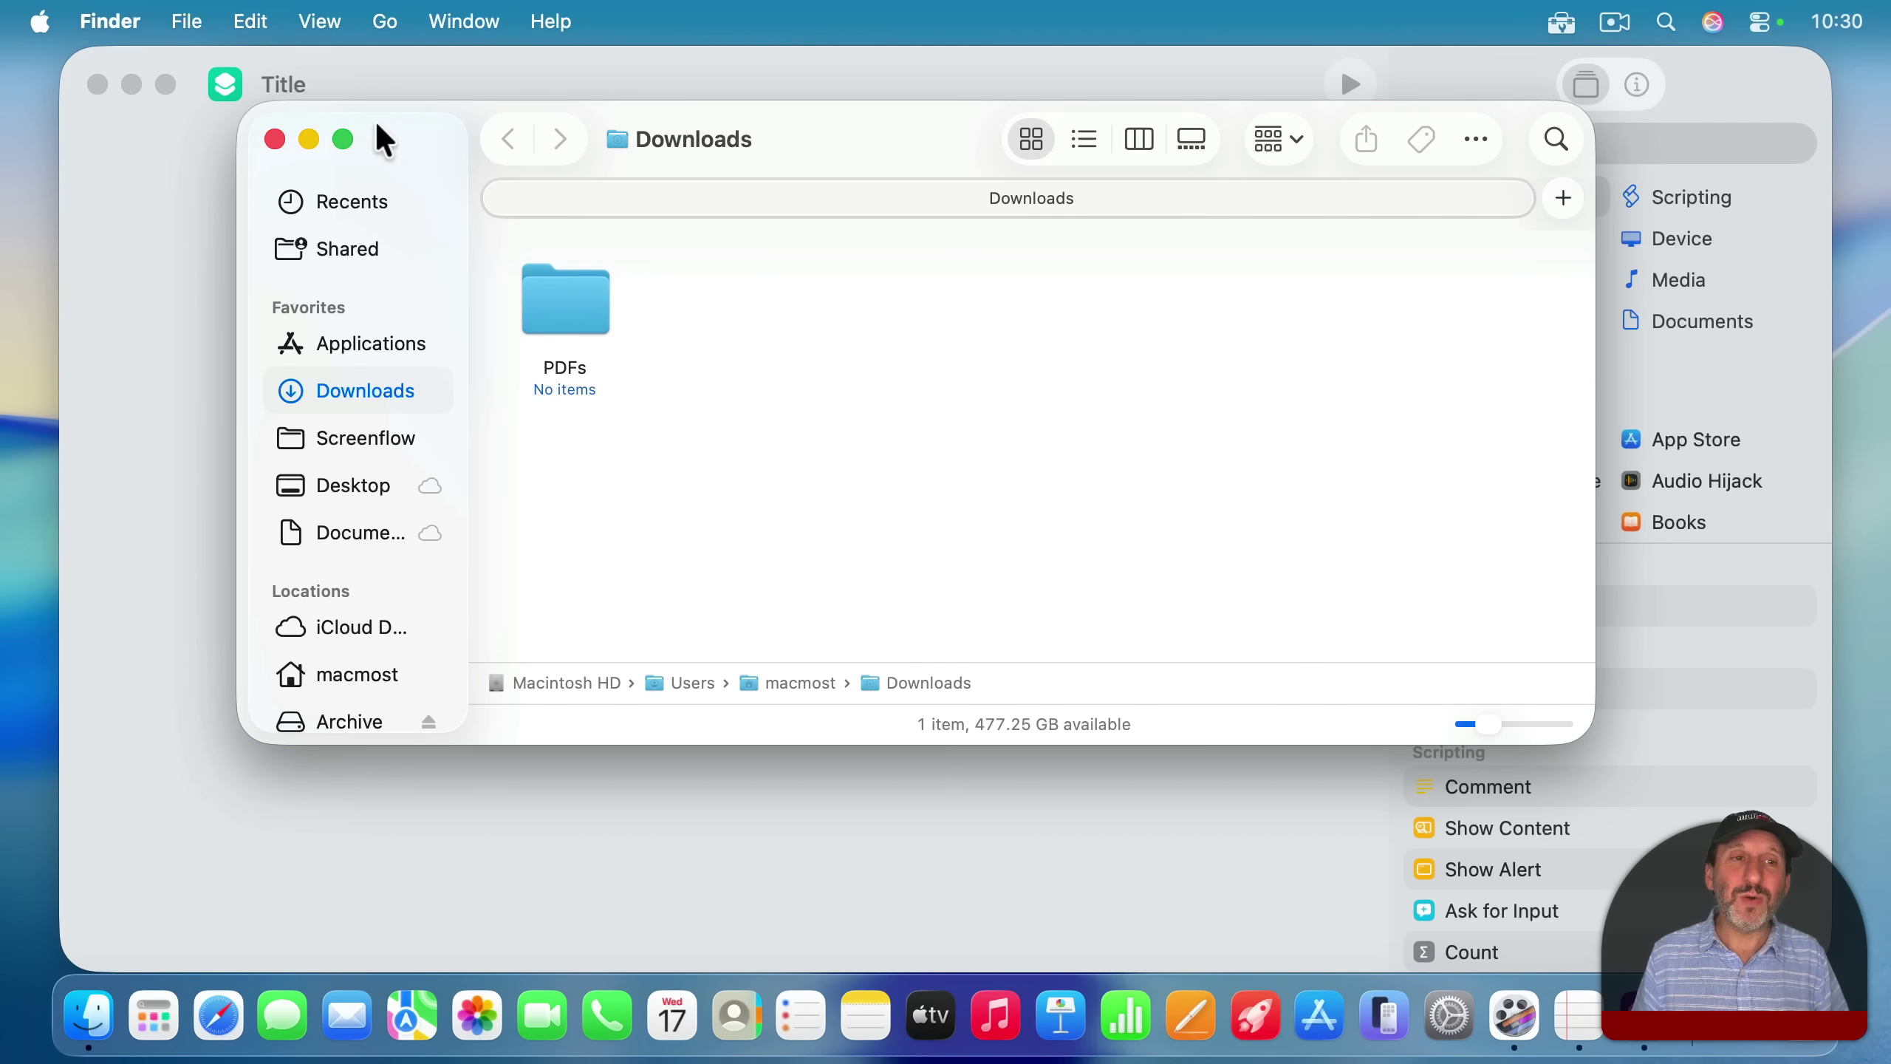
left_click(506, 69)
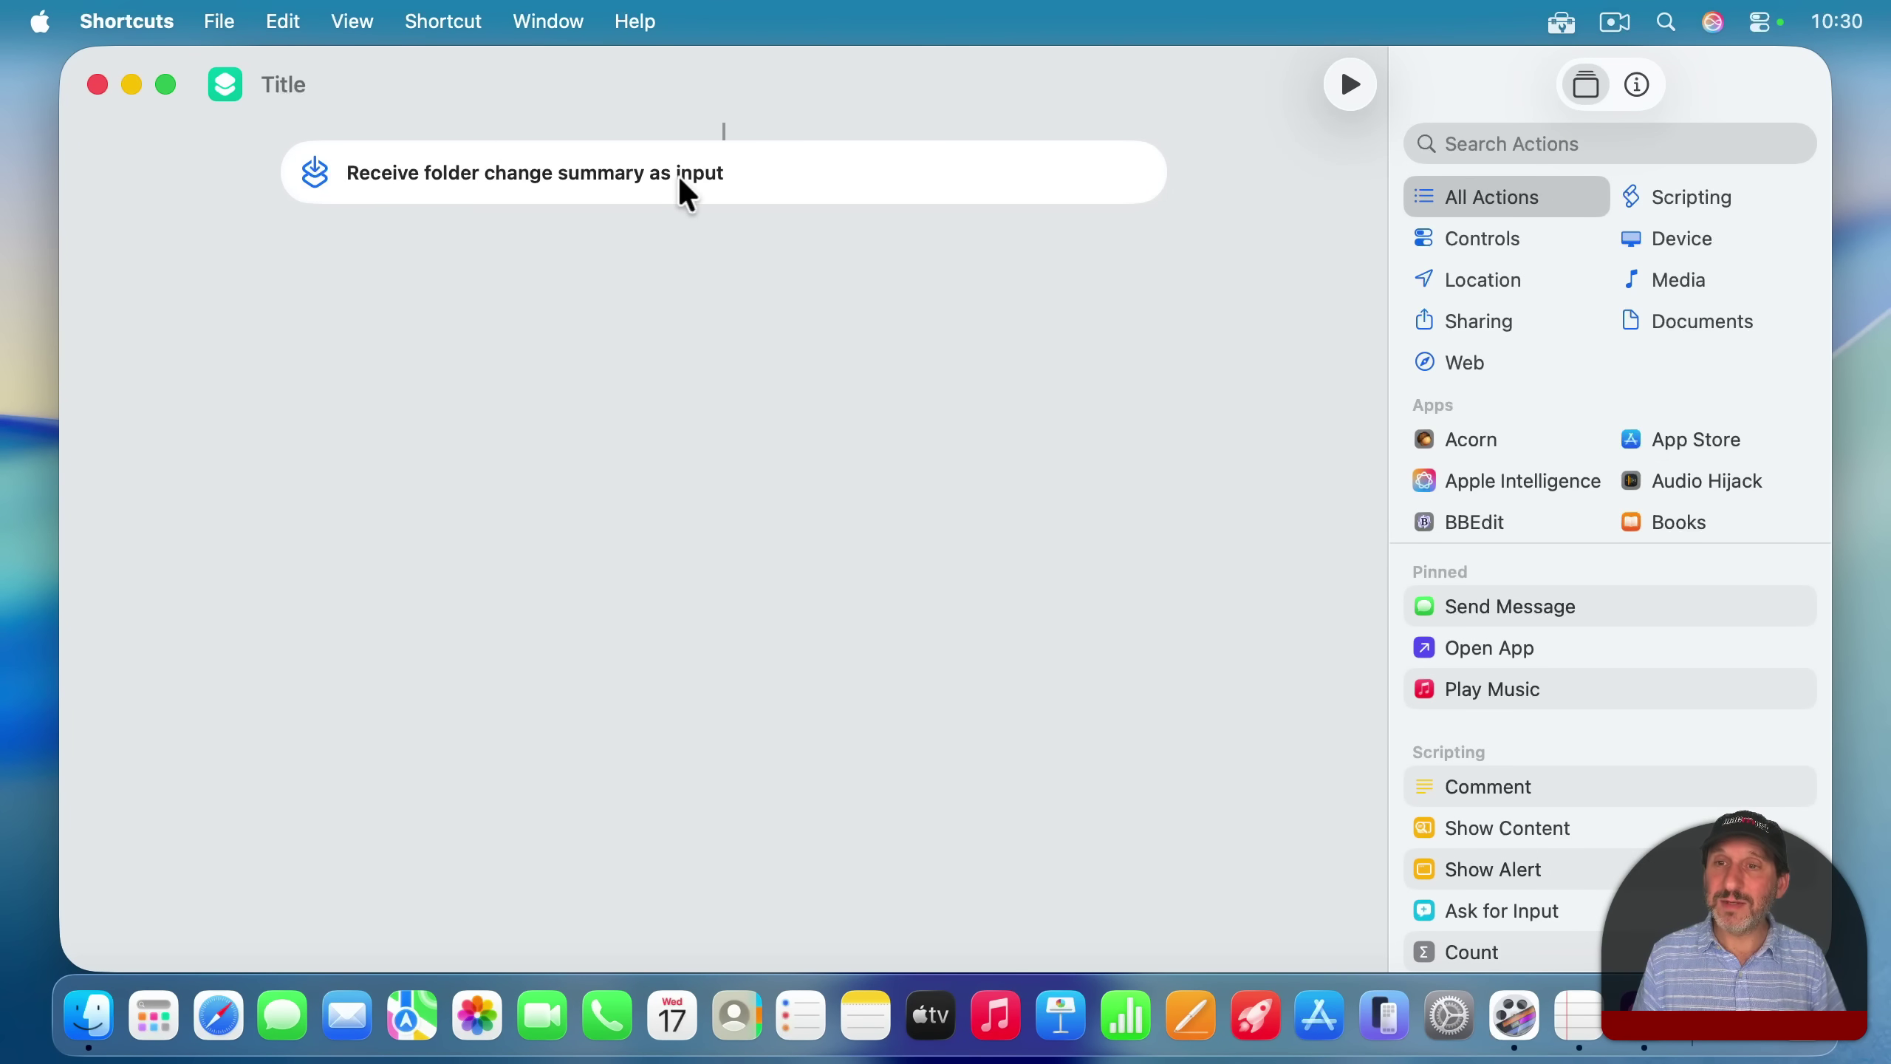
Search the action library for 'move' and add a Move File action
key("super+alt+f")
type("move")
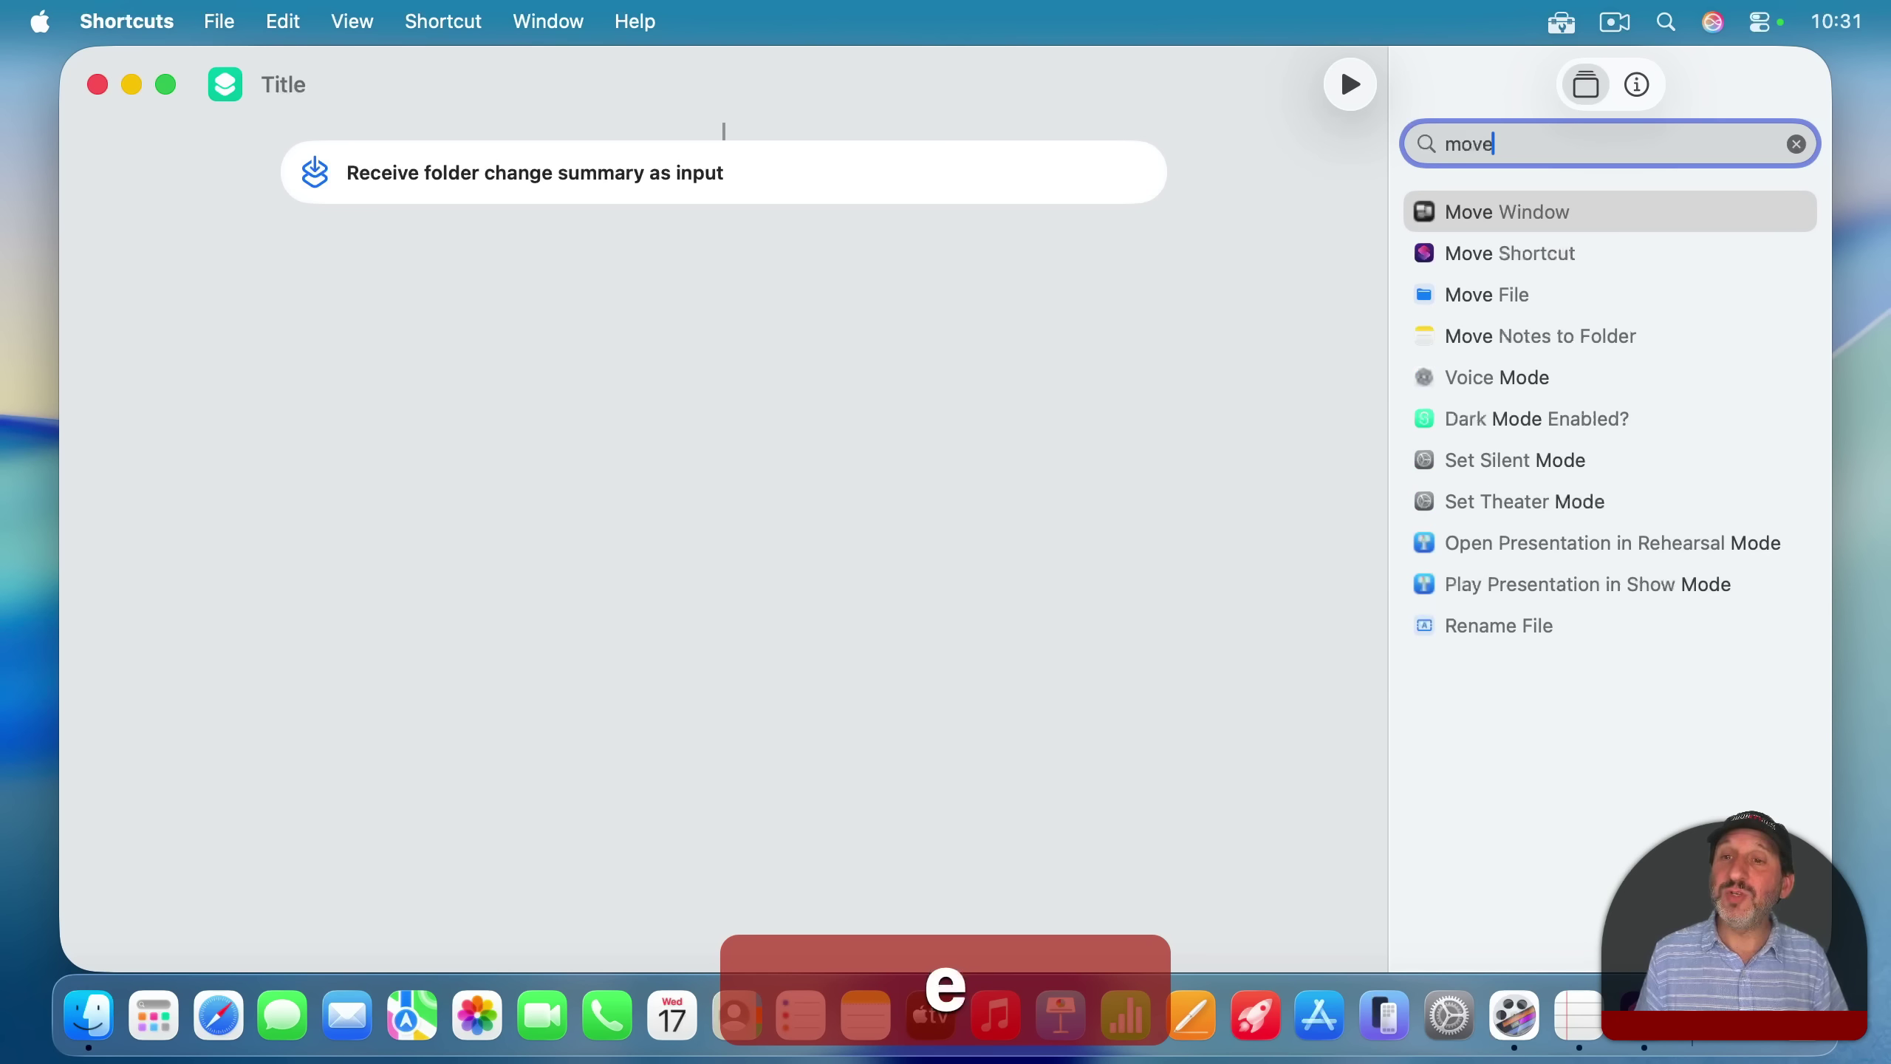
double_click(1491, 292)
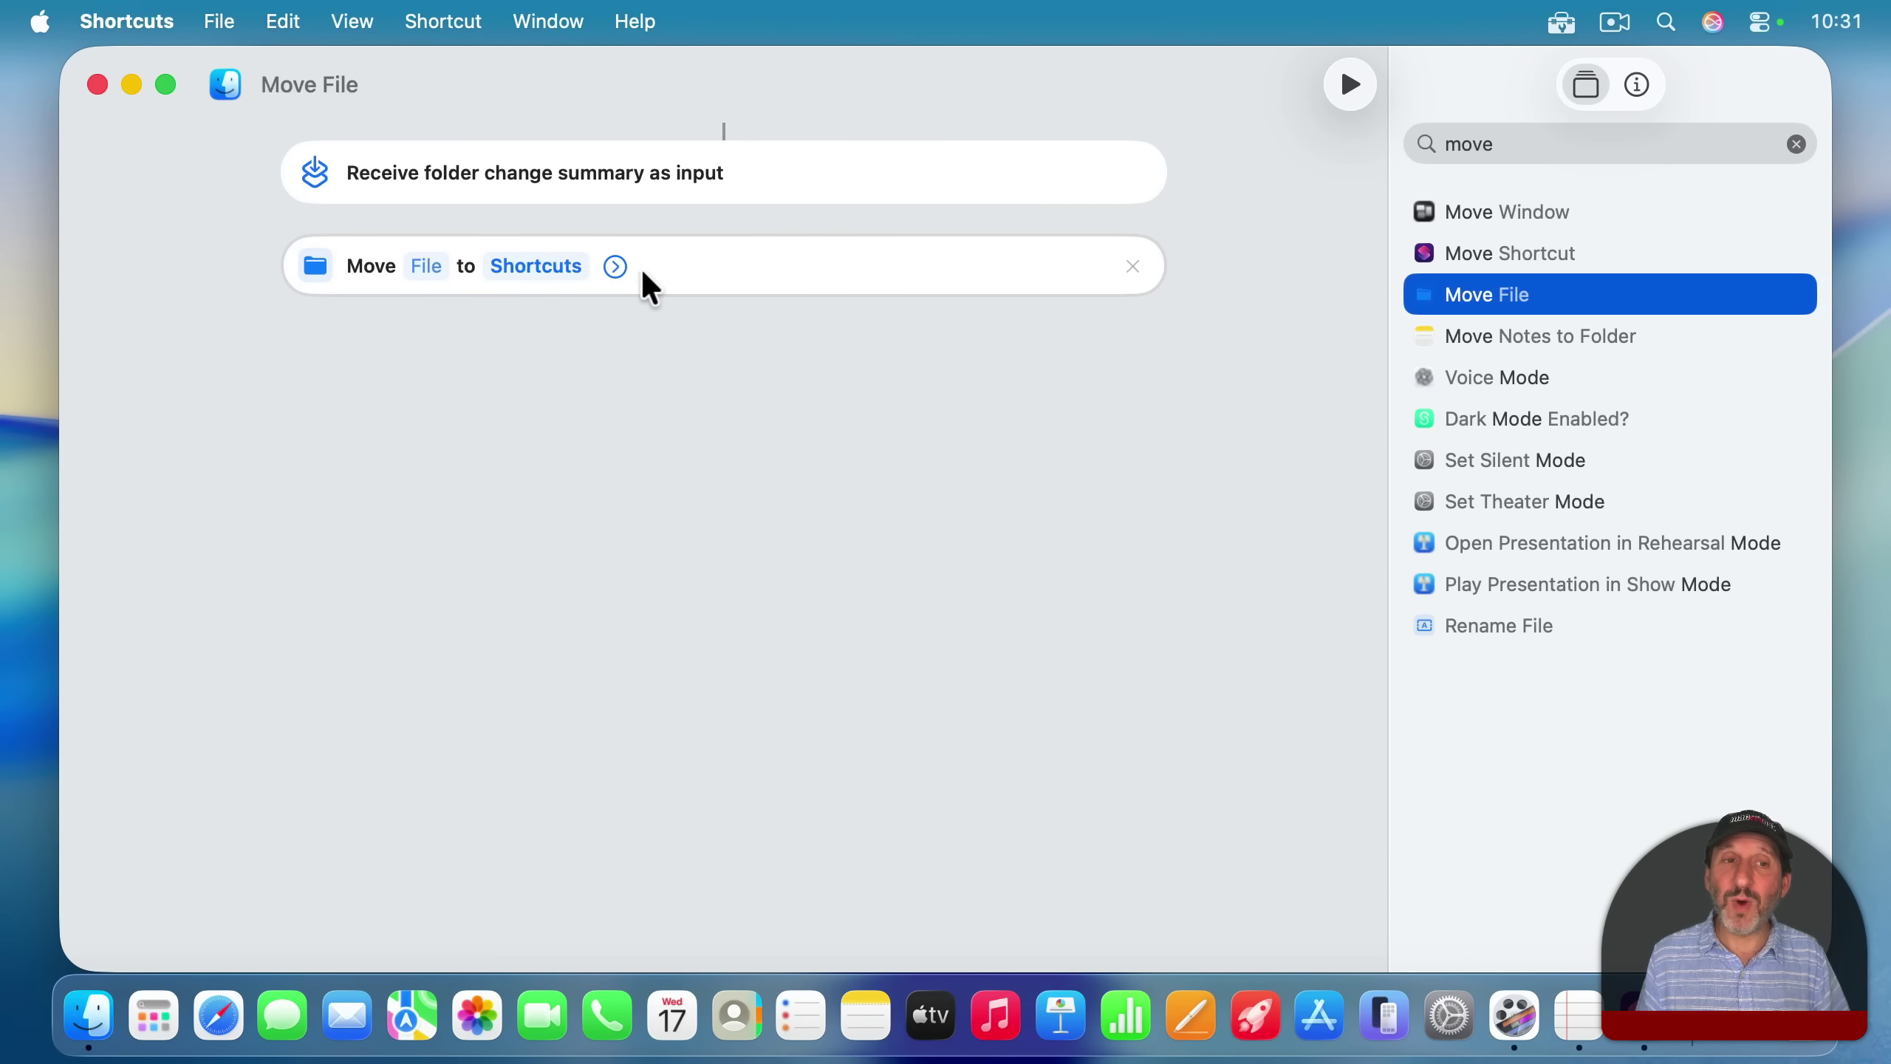
Make Move File take the Shortcut Input's Added files instead of a fixed file
left_click(425, 269)
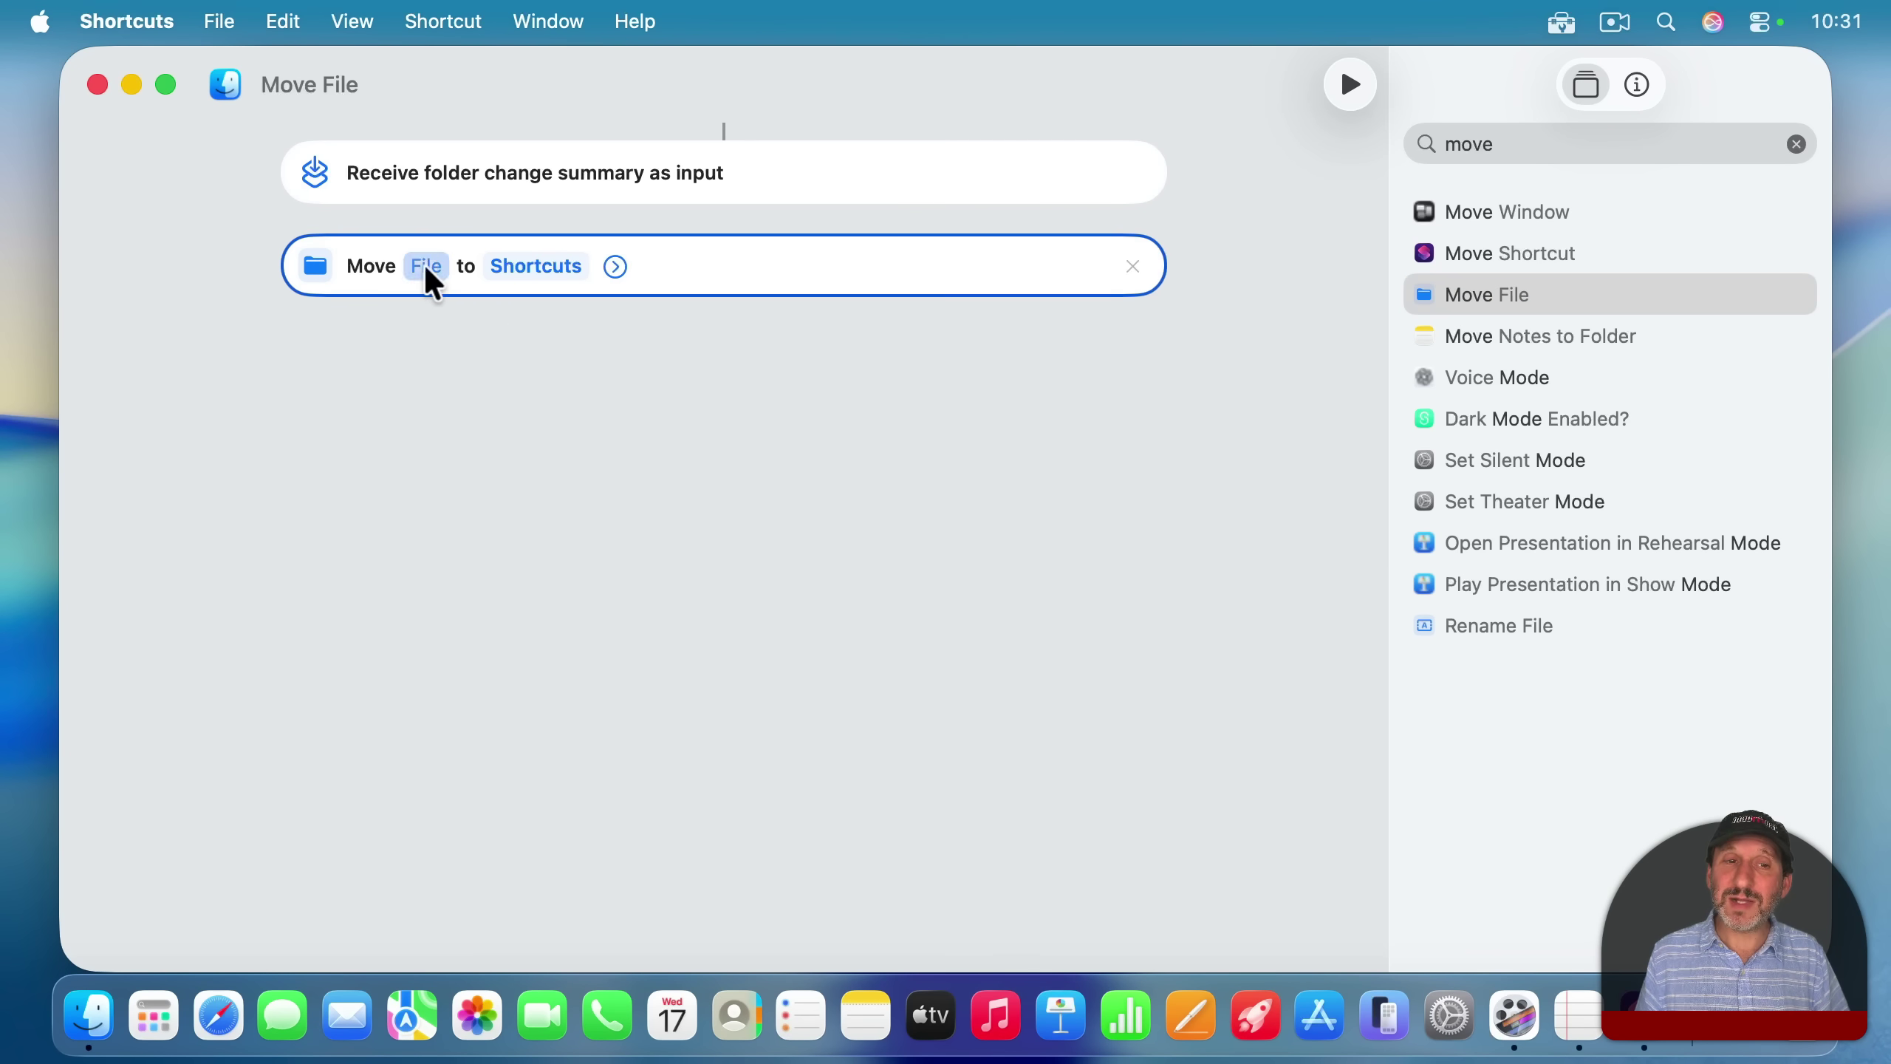
left_click(427, 268)
left_click(1357, 727)
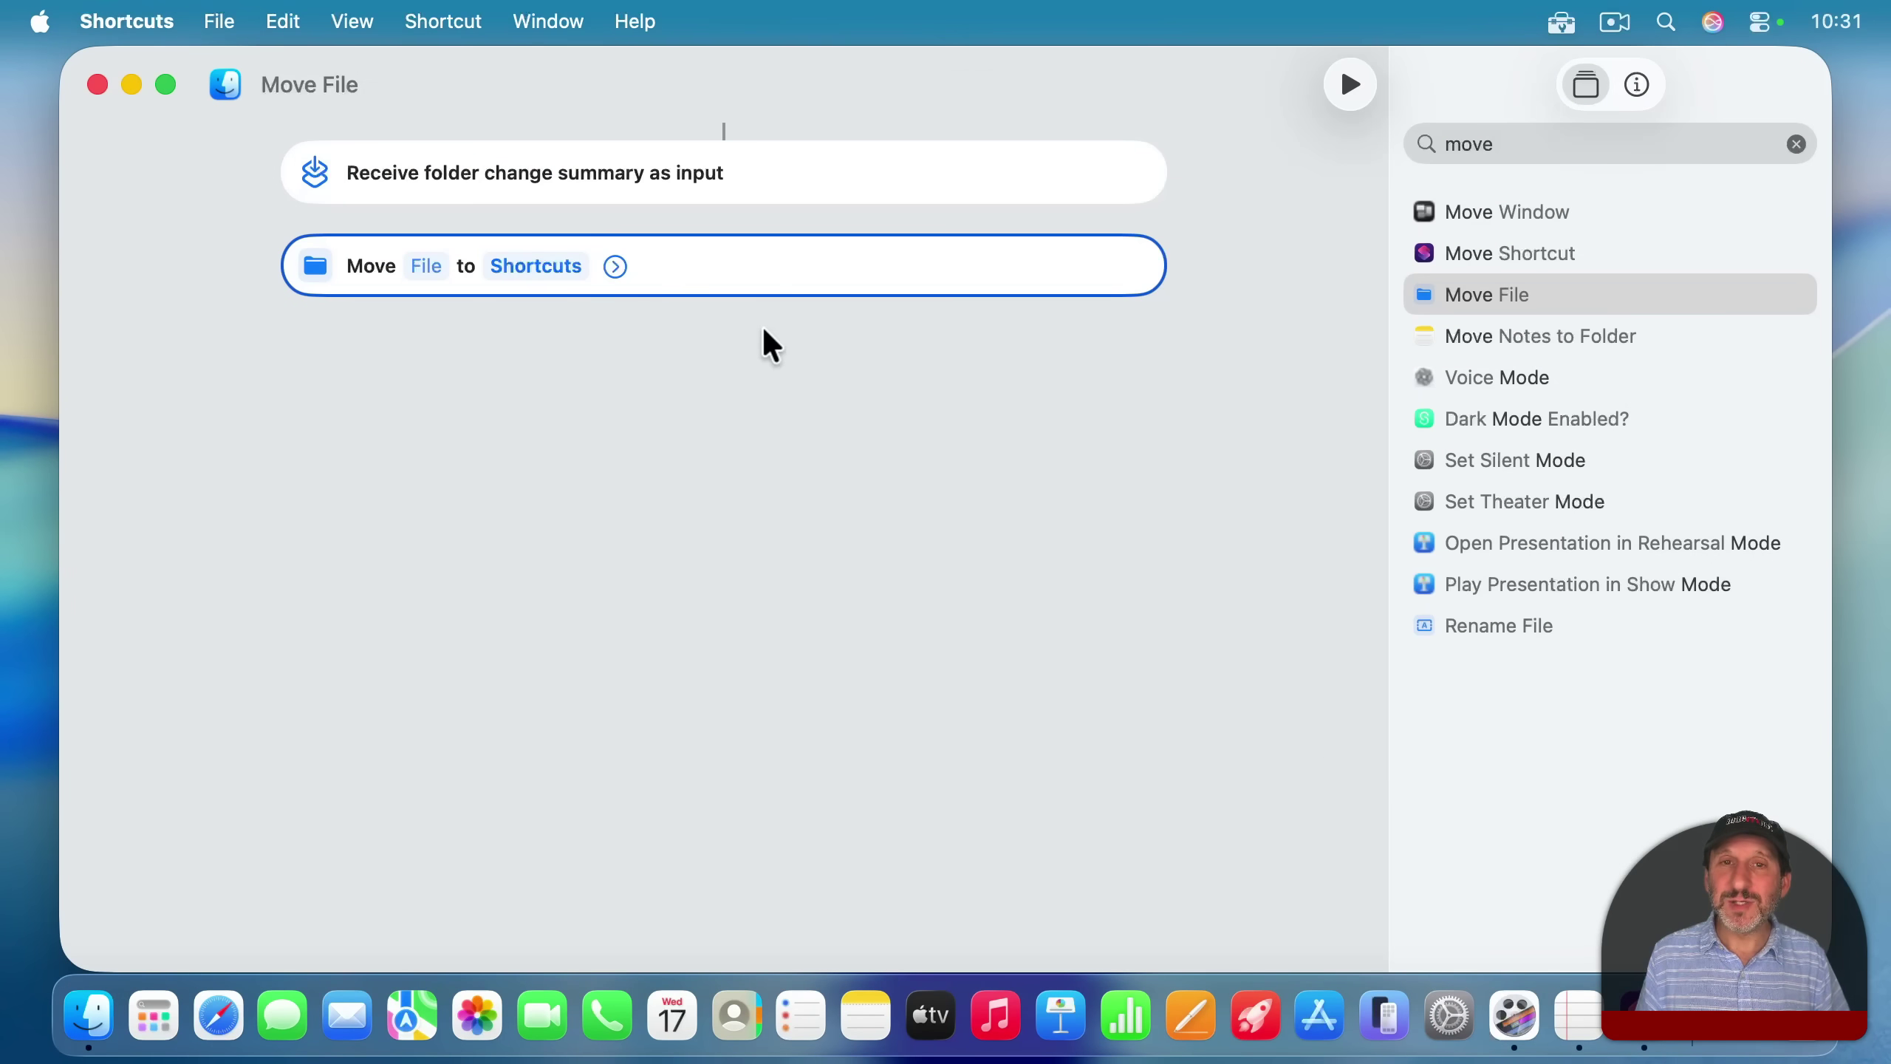
left_click(434, 272)
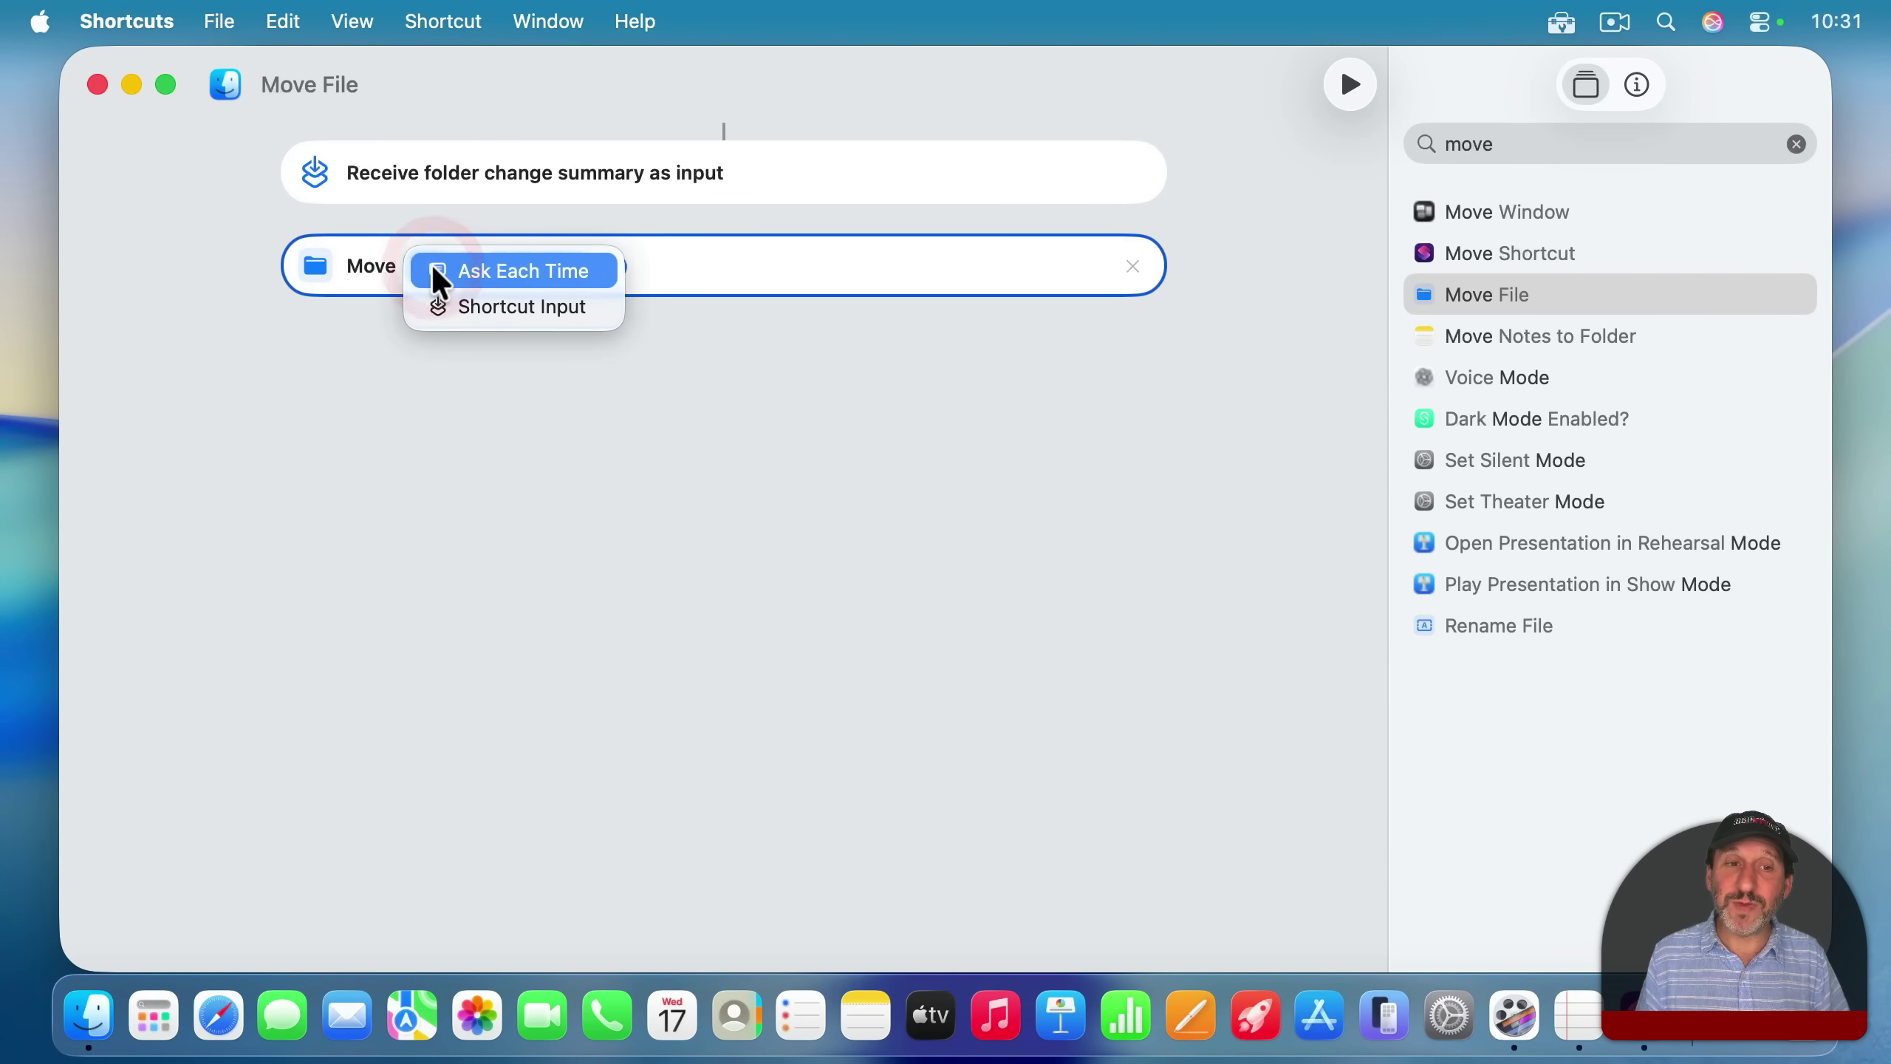
left_click(475, 308)
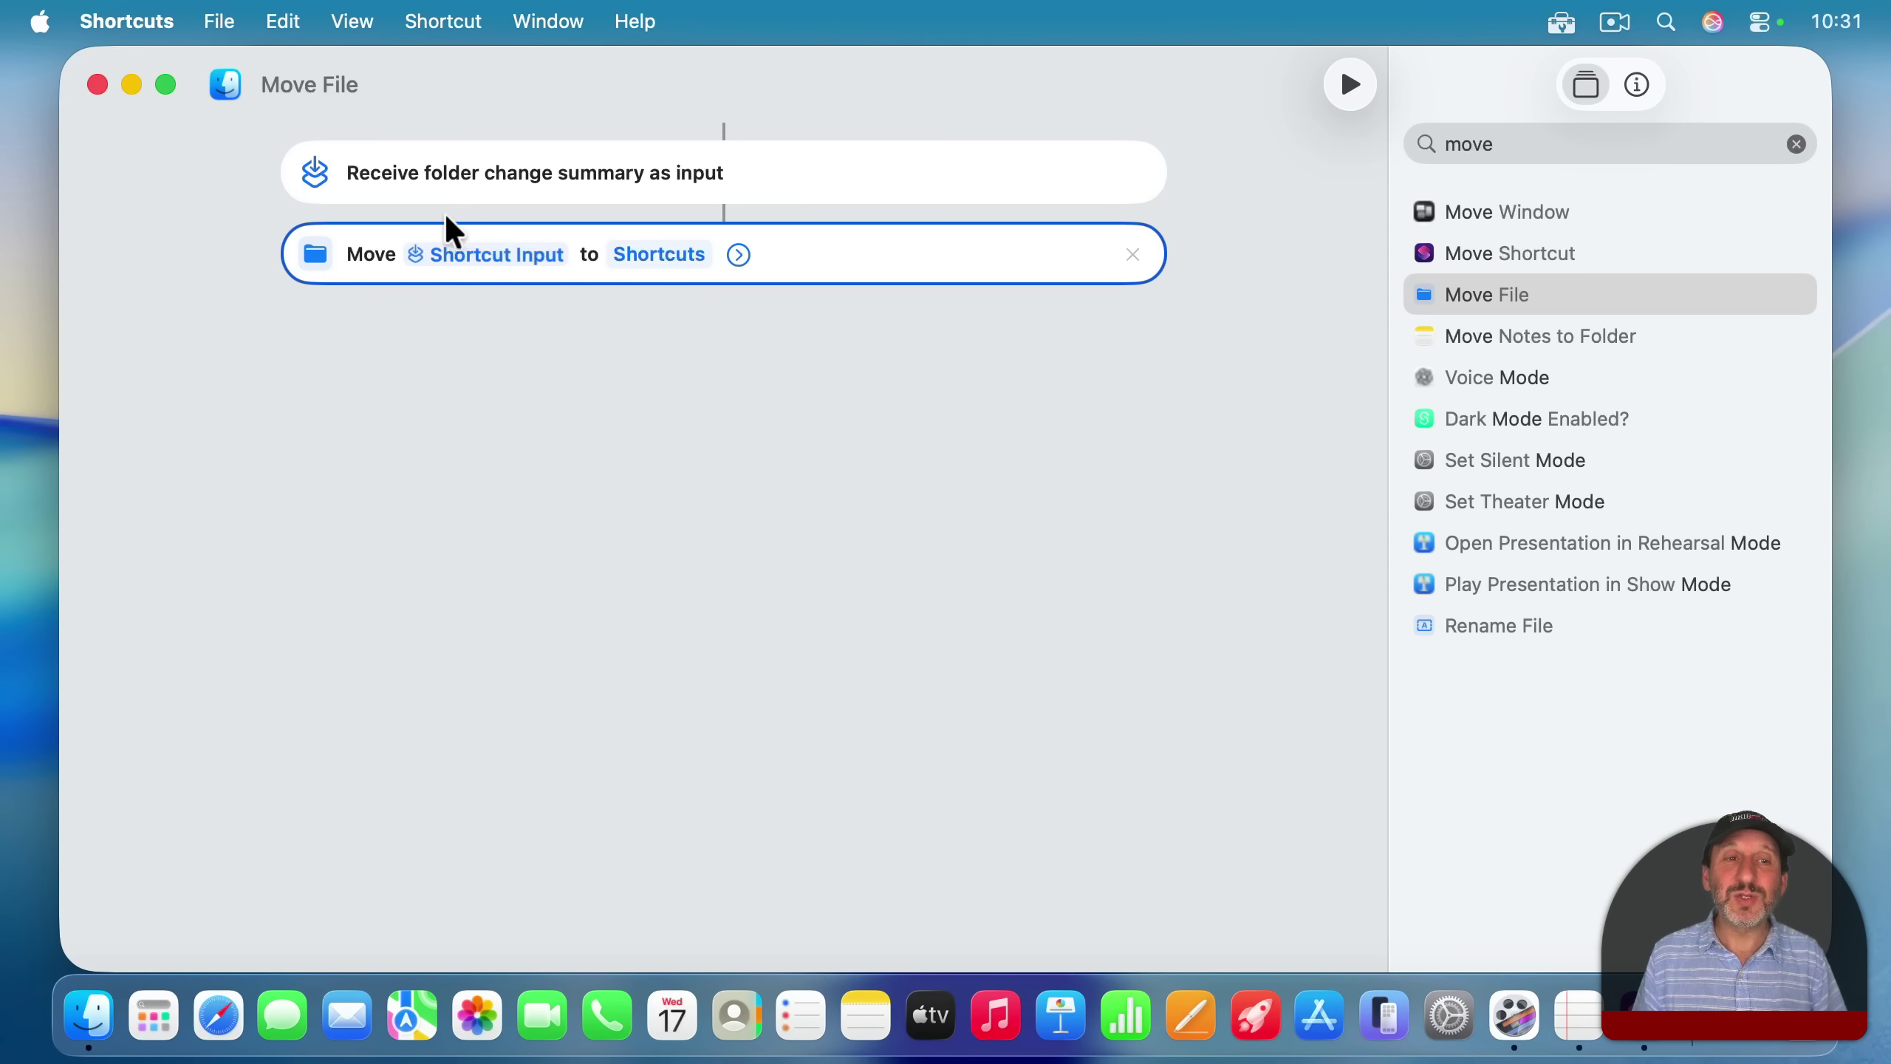
left_click(495, 257)
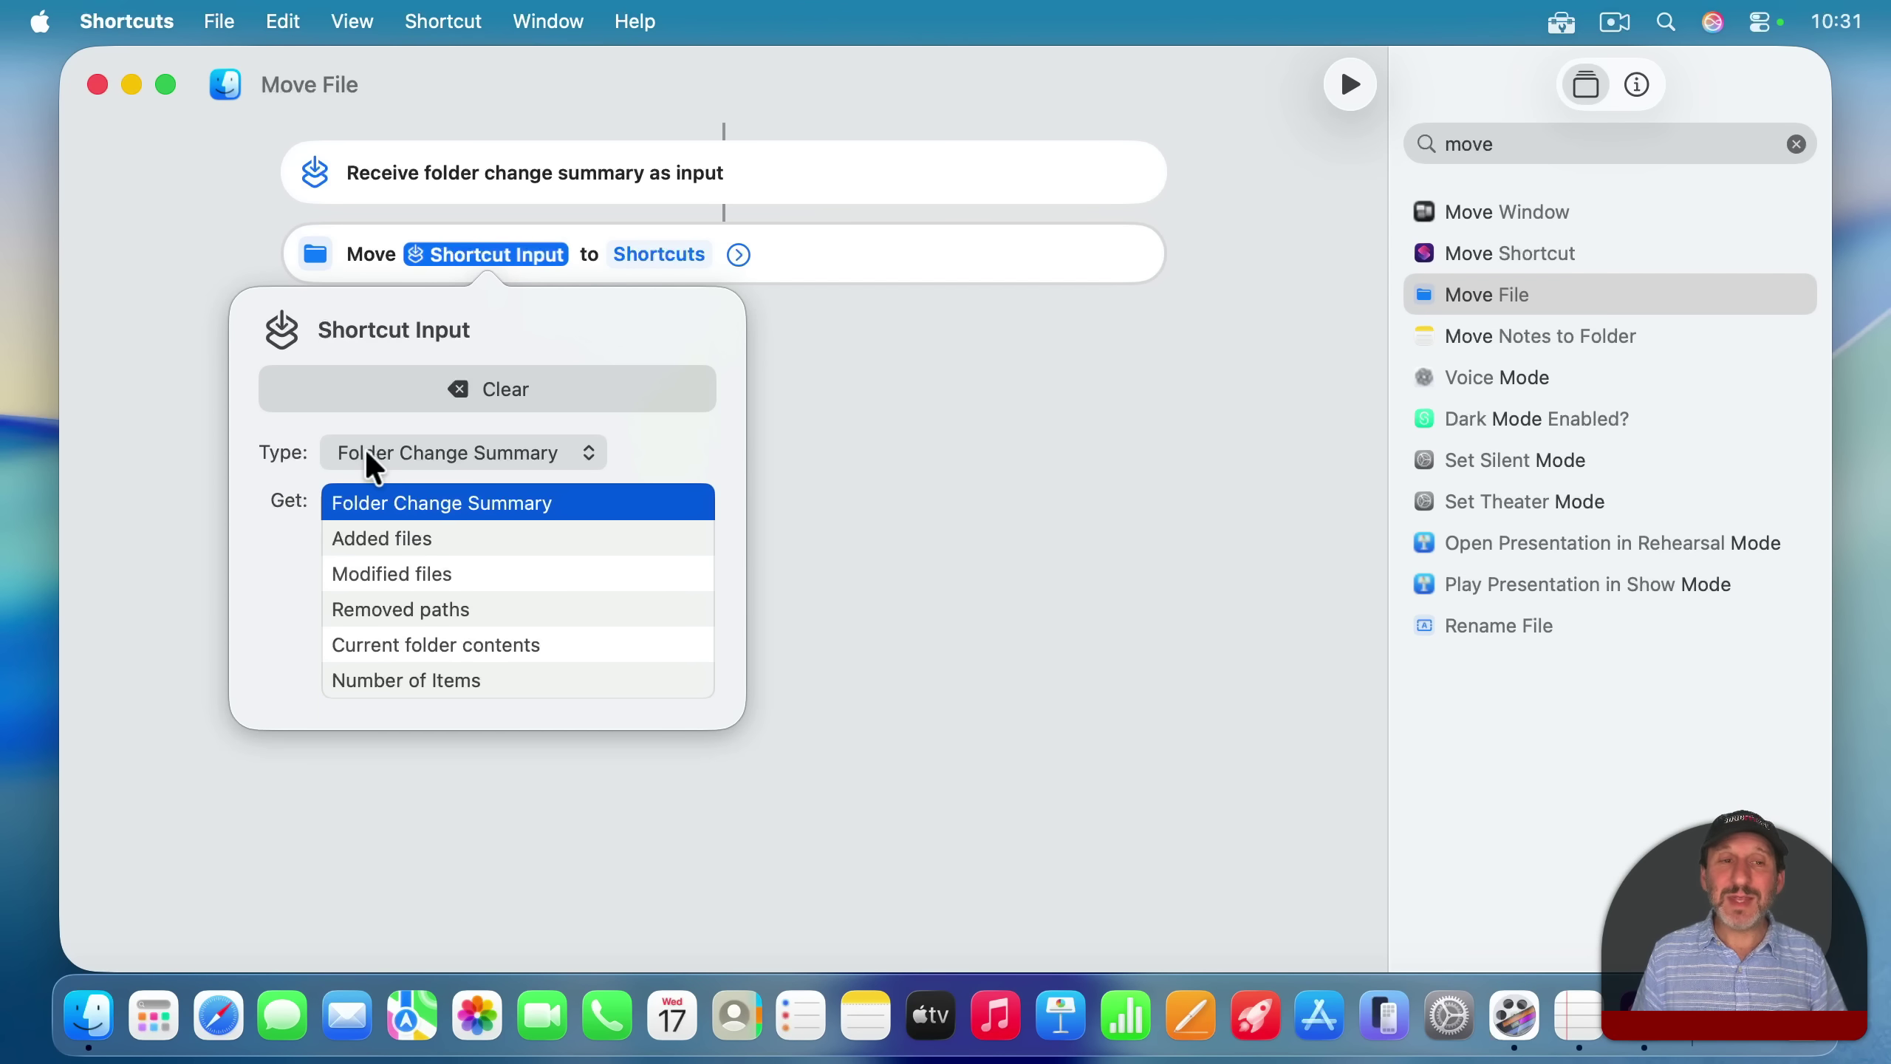
left_click(376, 540)
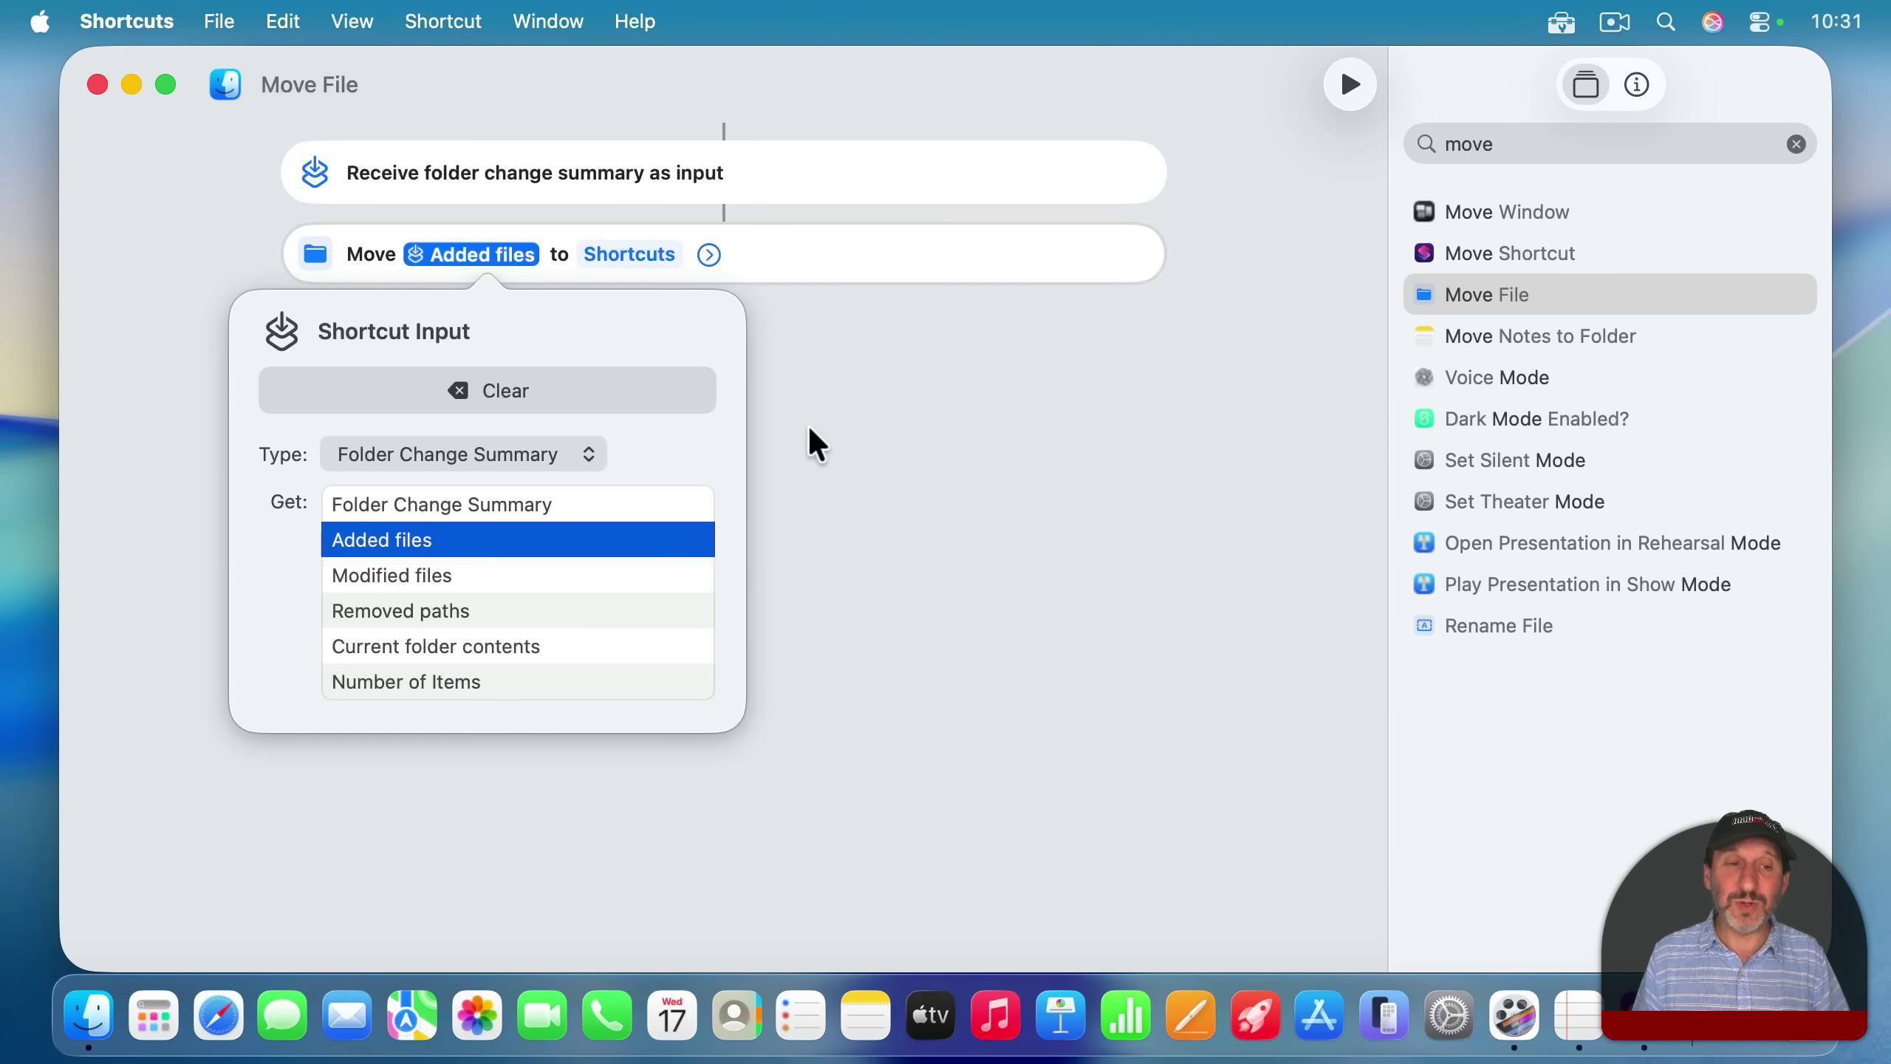
Delete the Move File action just added
key("Escape")
left_click(953, 253)
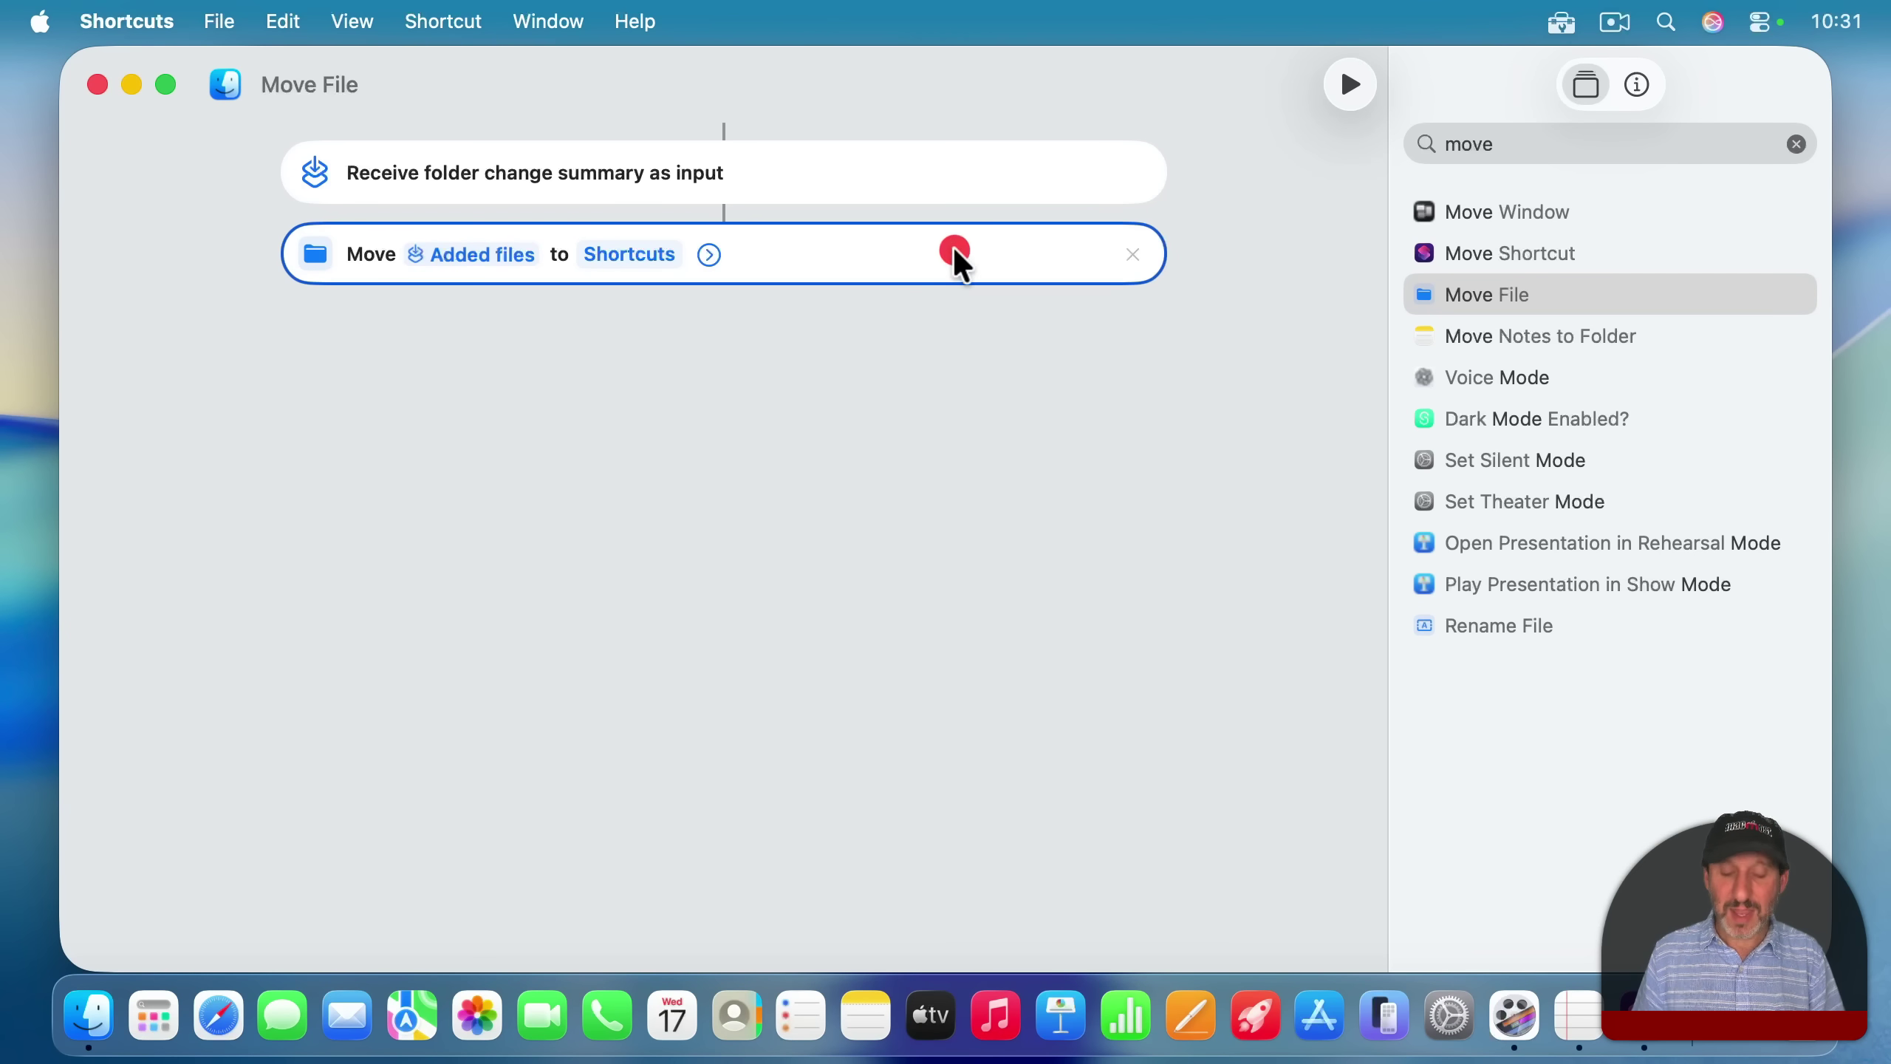
key("BackSpace")
Add a Repeat with Each loop over the Shortcut Input's Added files
left_click(1462, 157)
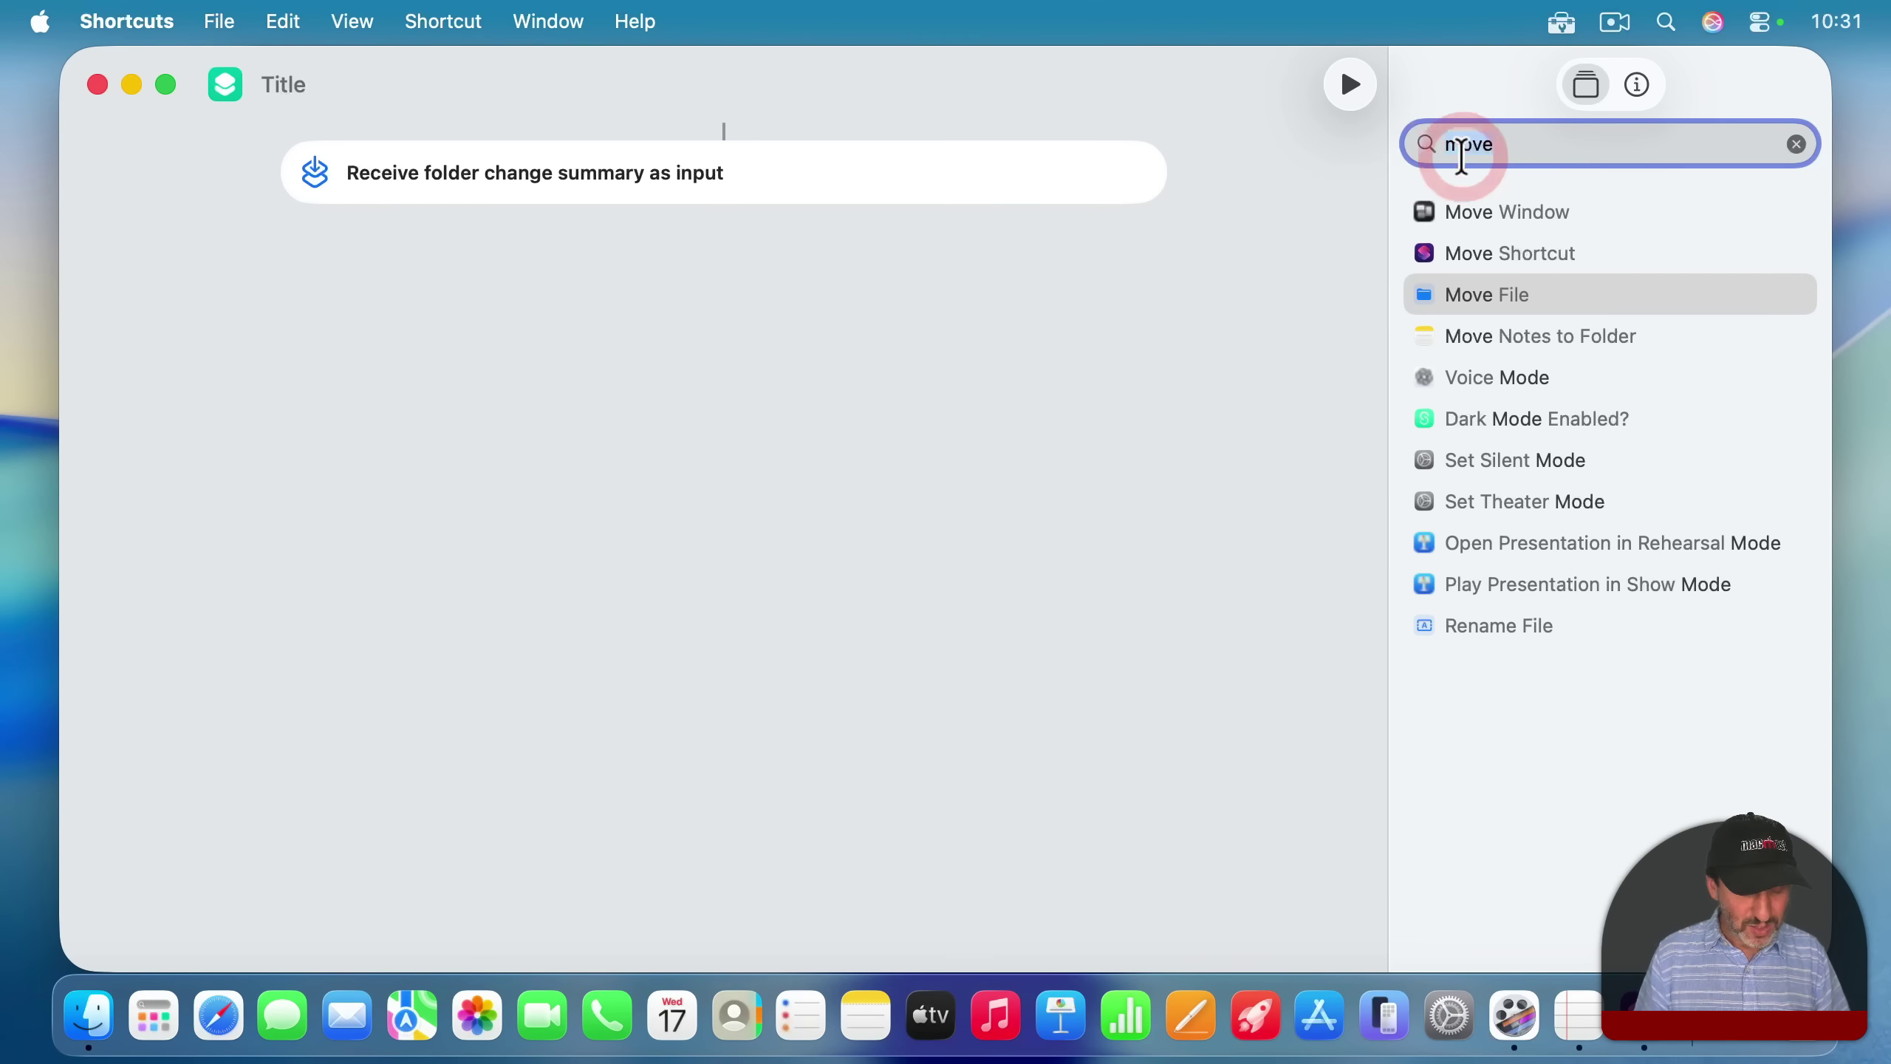
type("repeat")
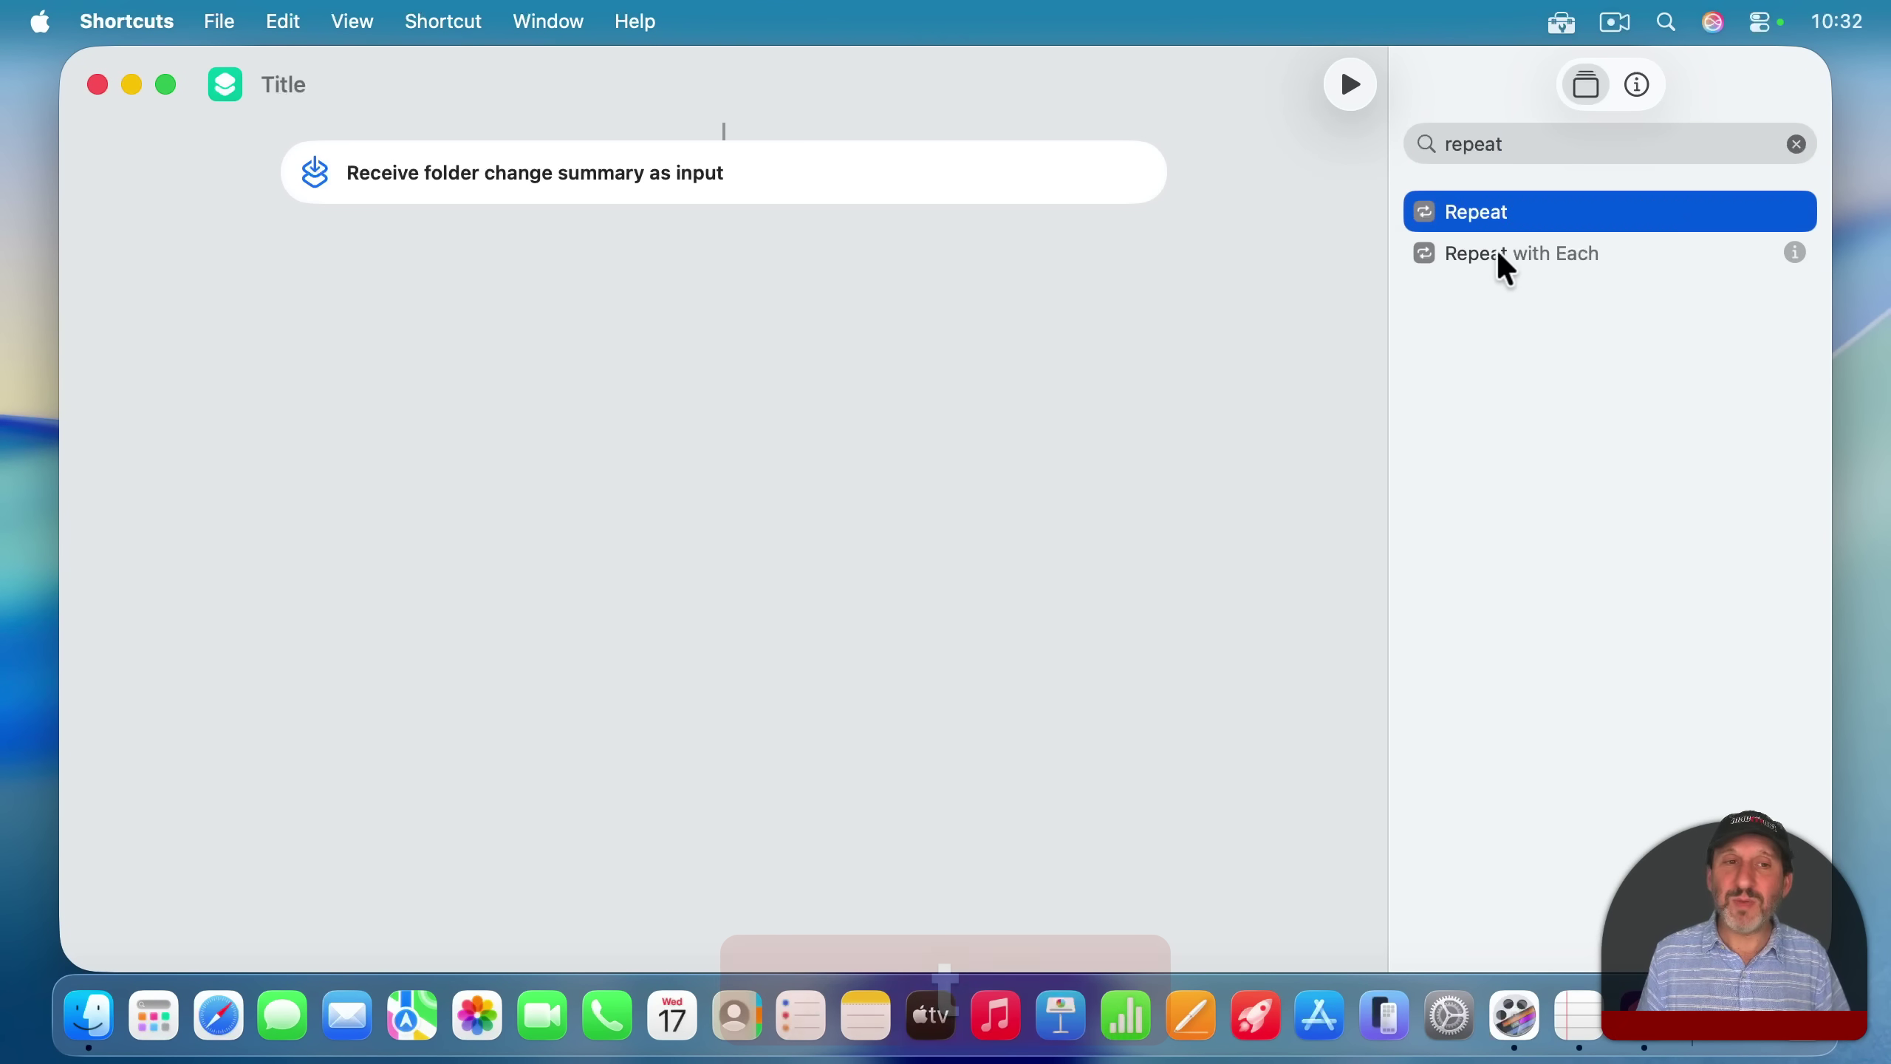
double_click(1496, 257)
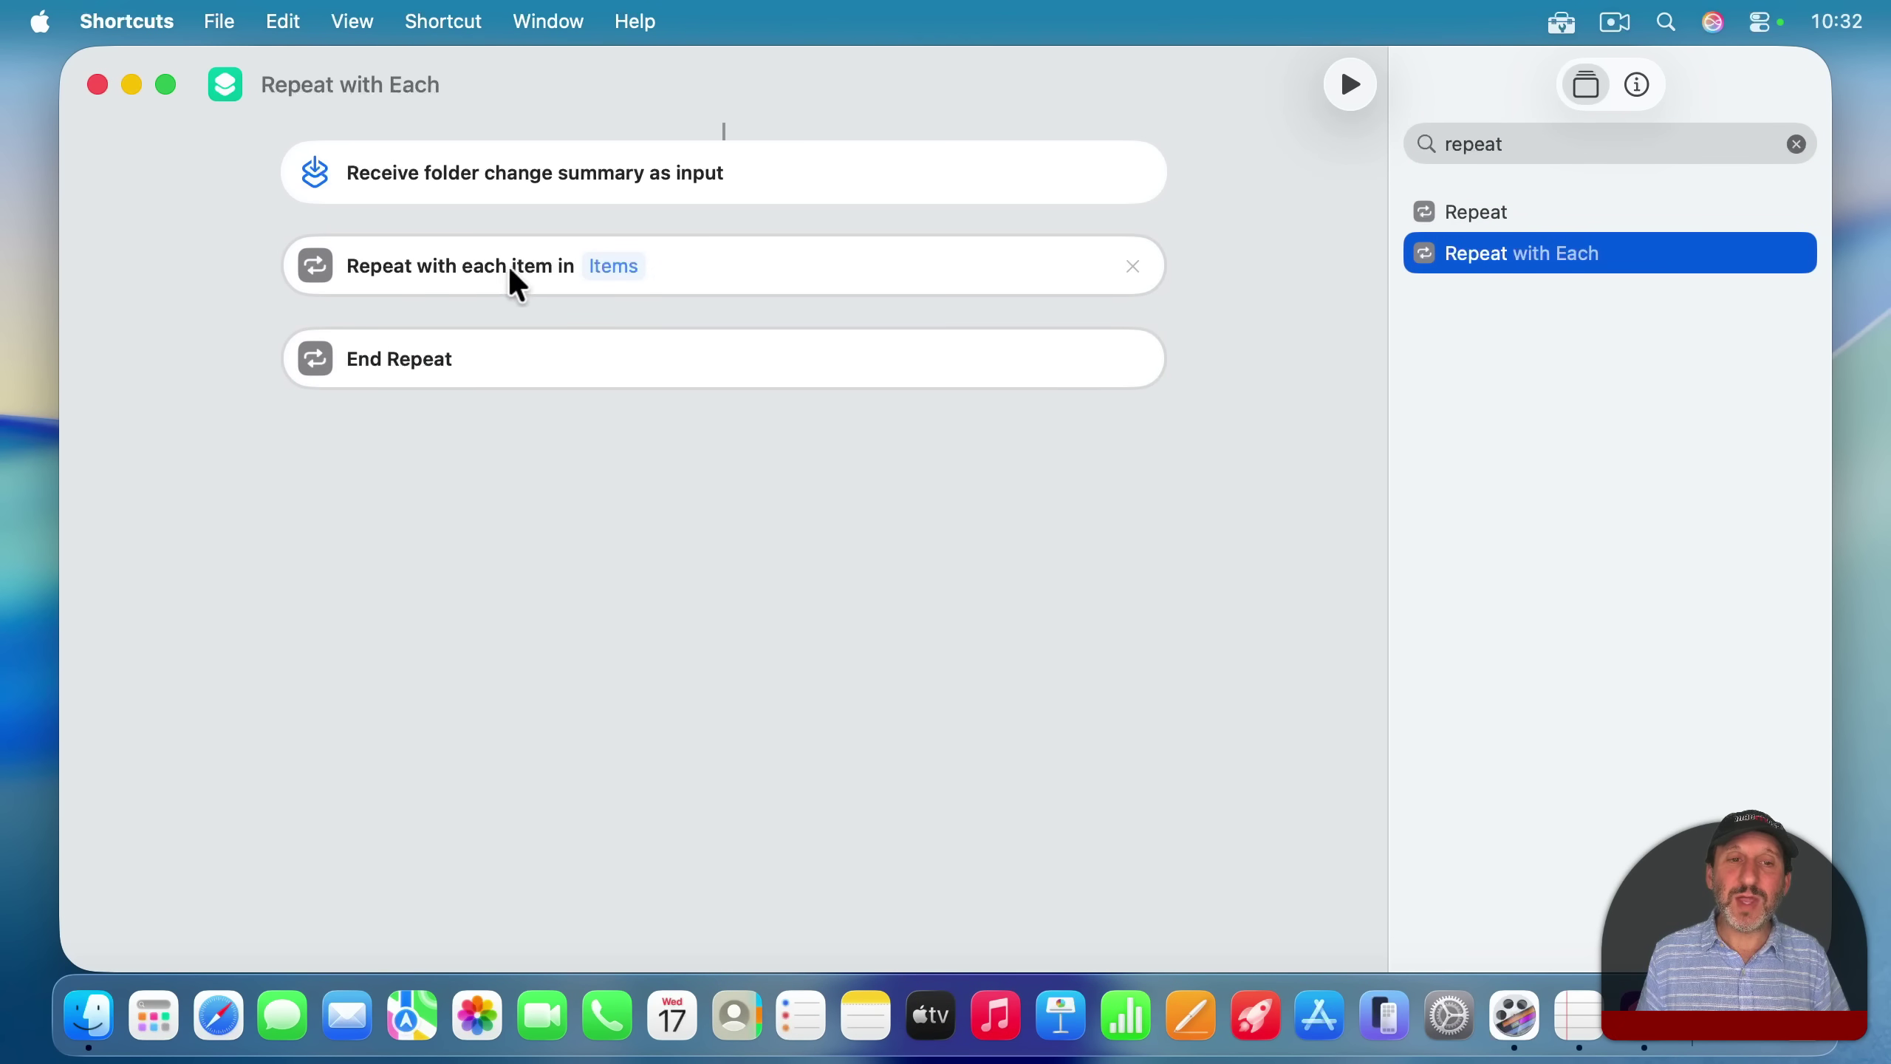
left_click(611, 271)
left_click(657, 415)
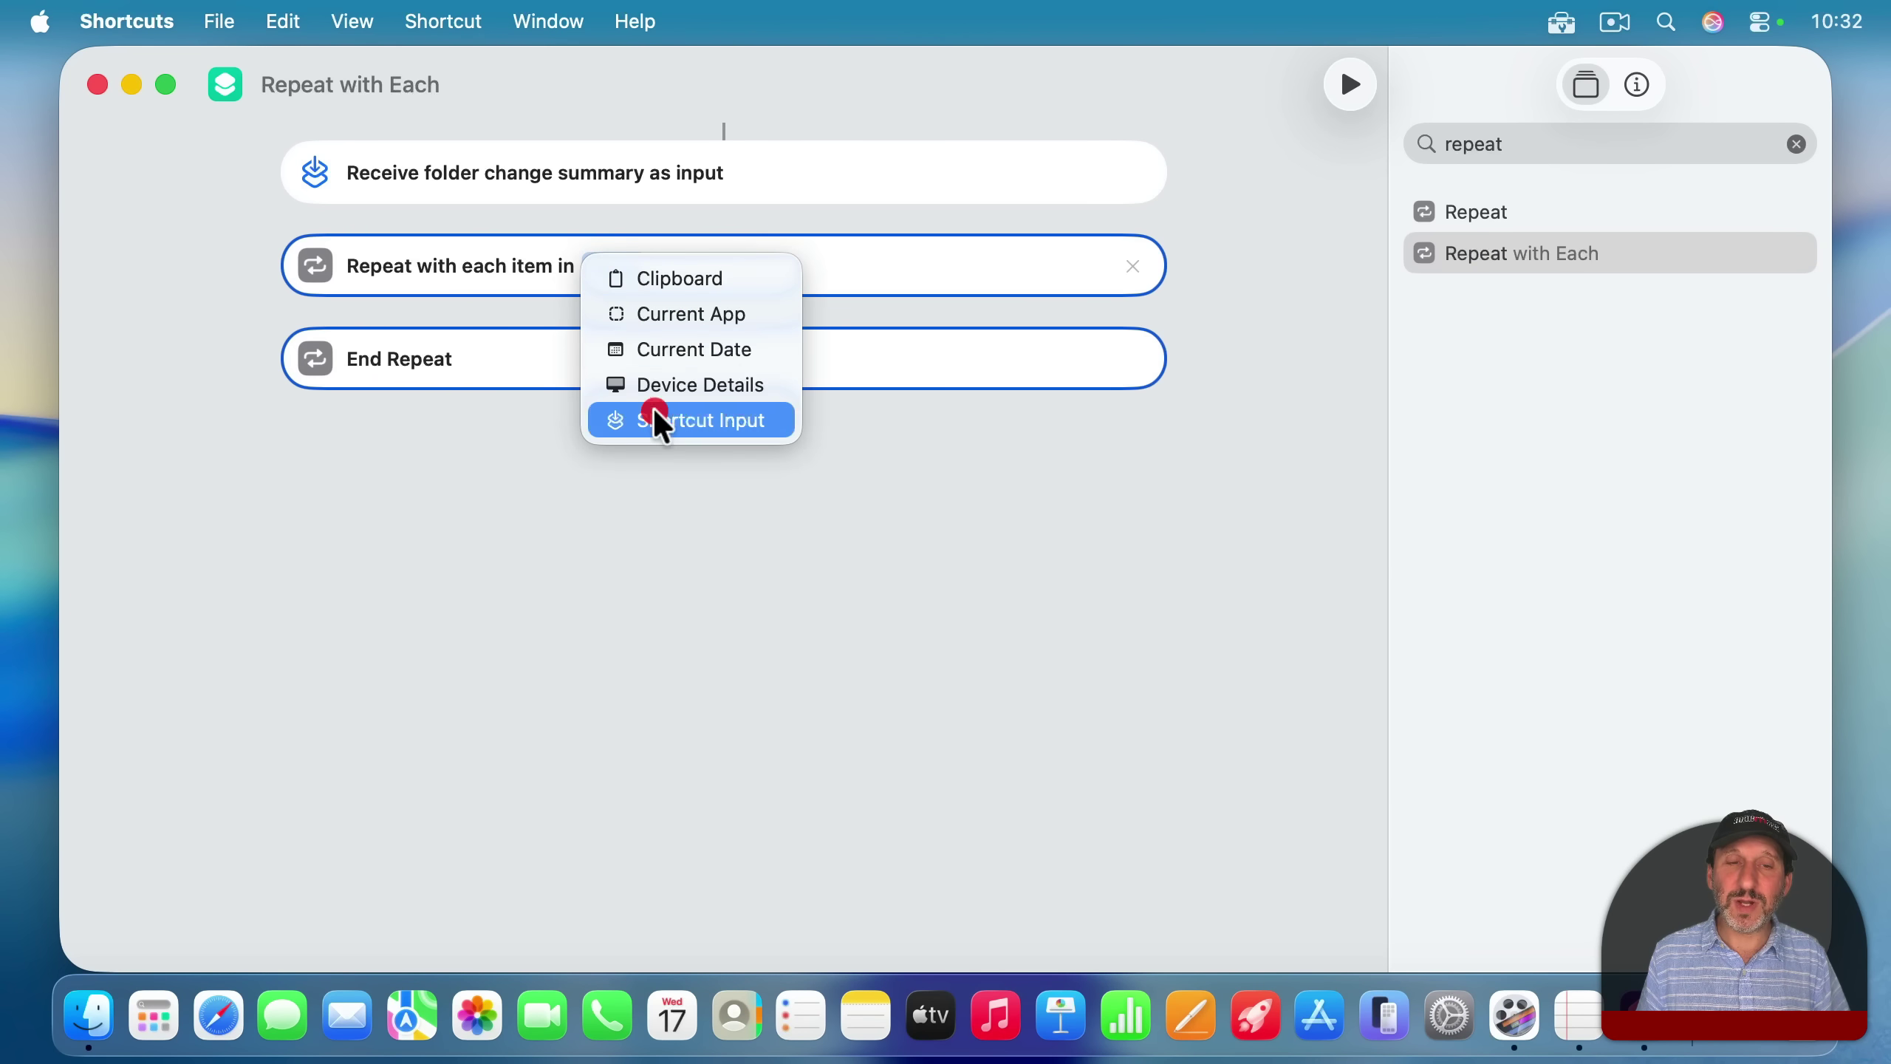
left_click(653, 252)
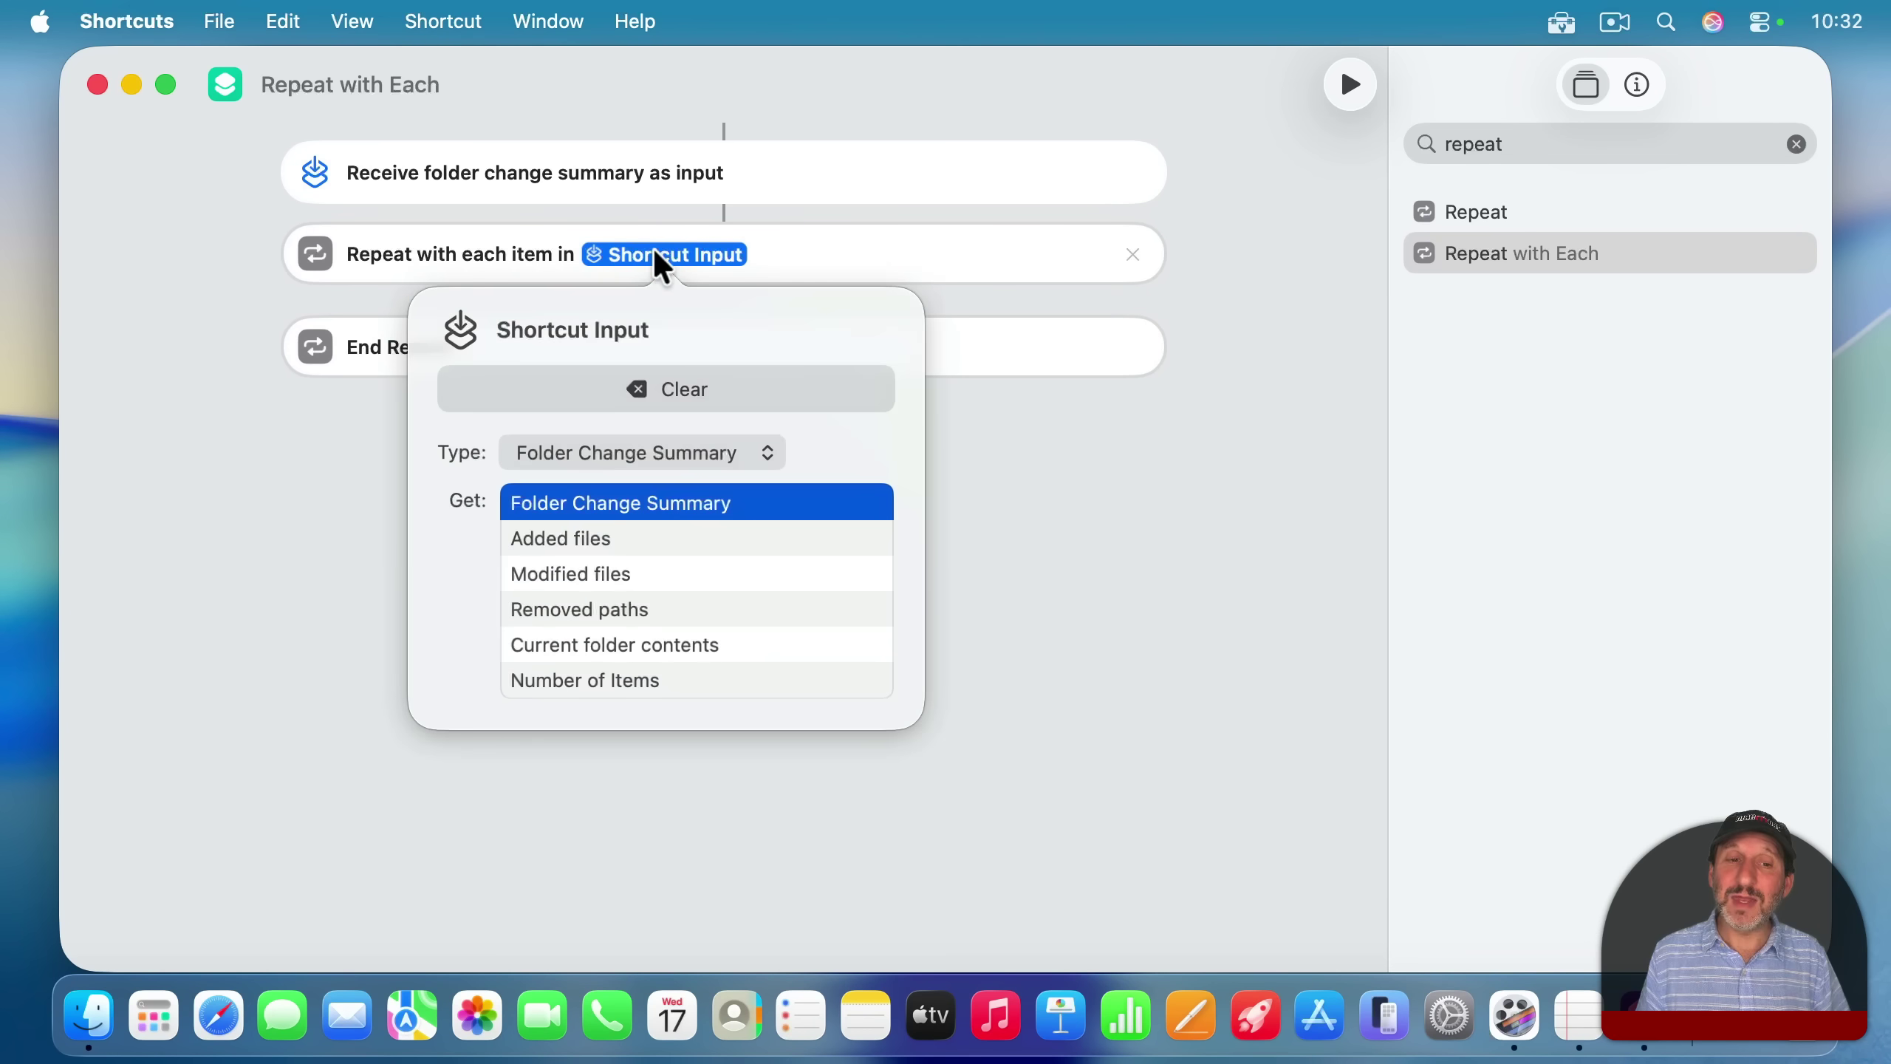
left_click(560, 540)
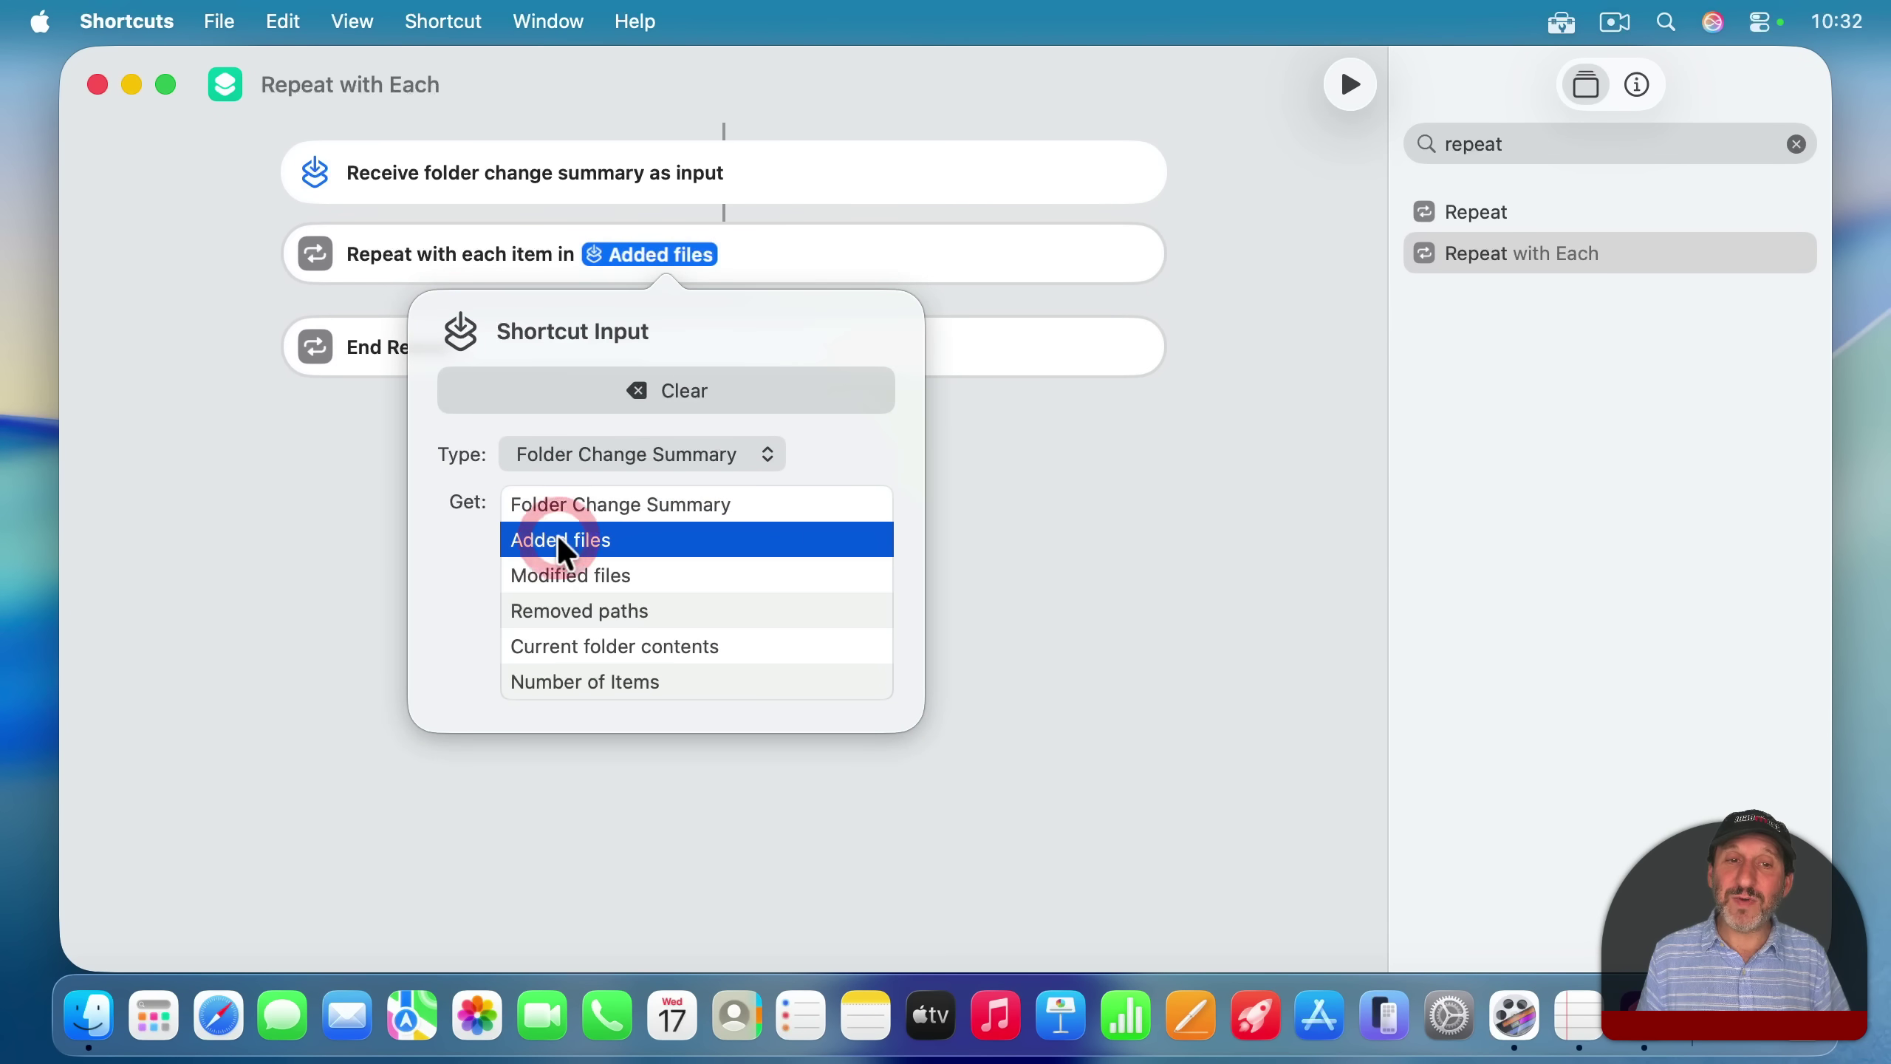
left_click(1044, 541)
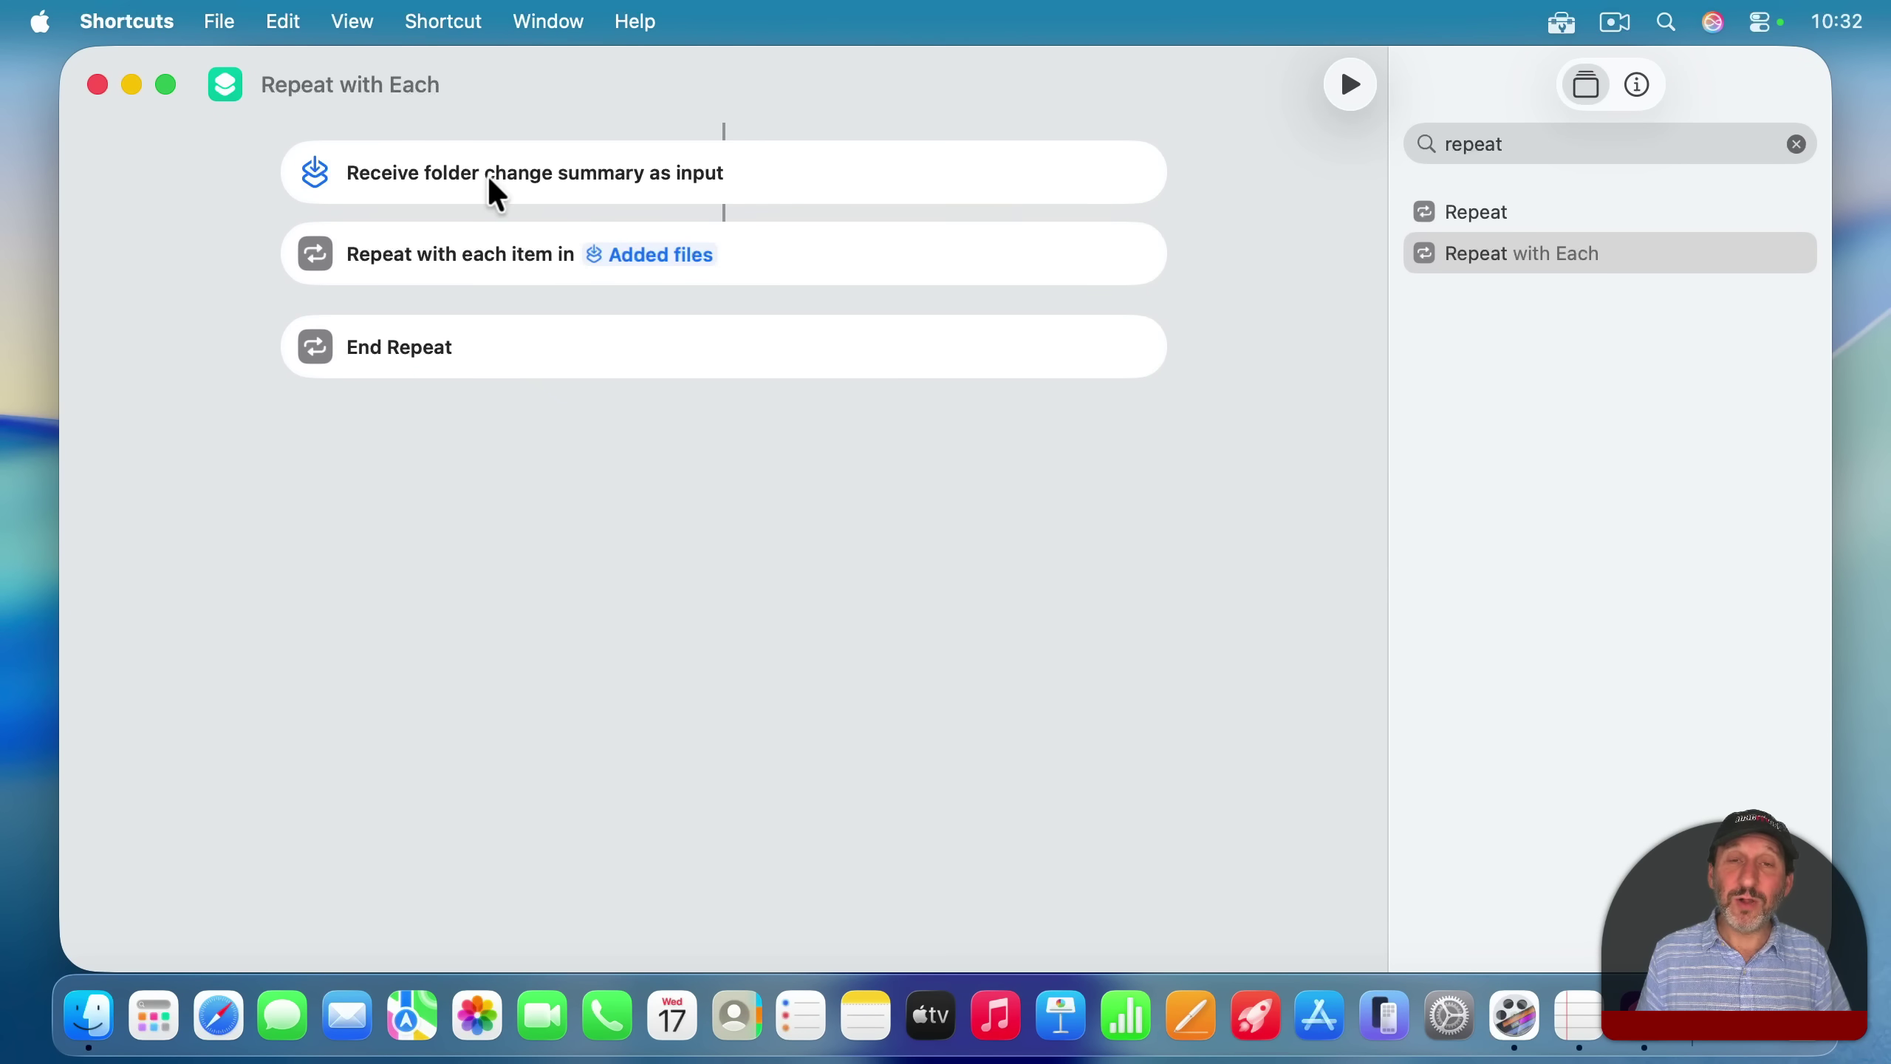
left_click(1478, 147)
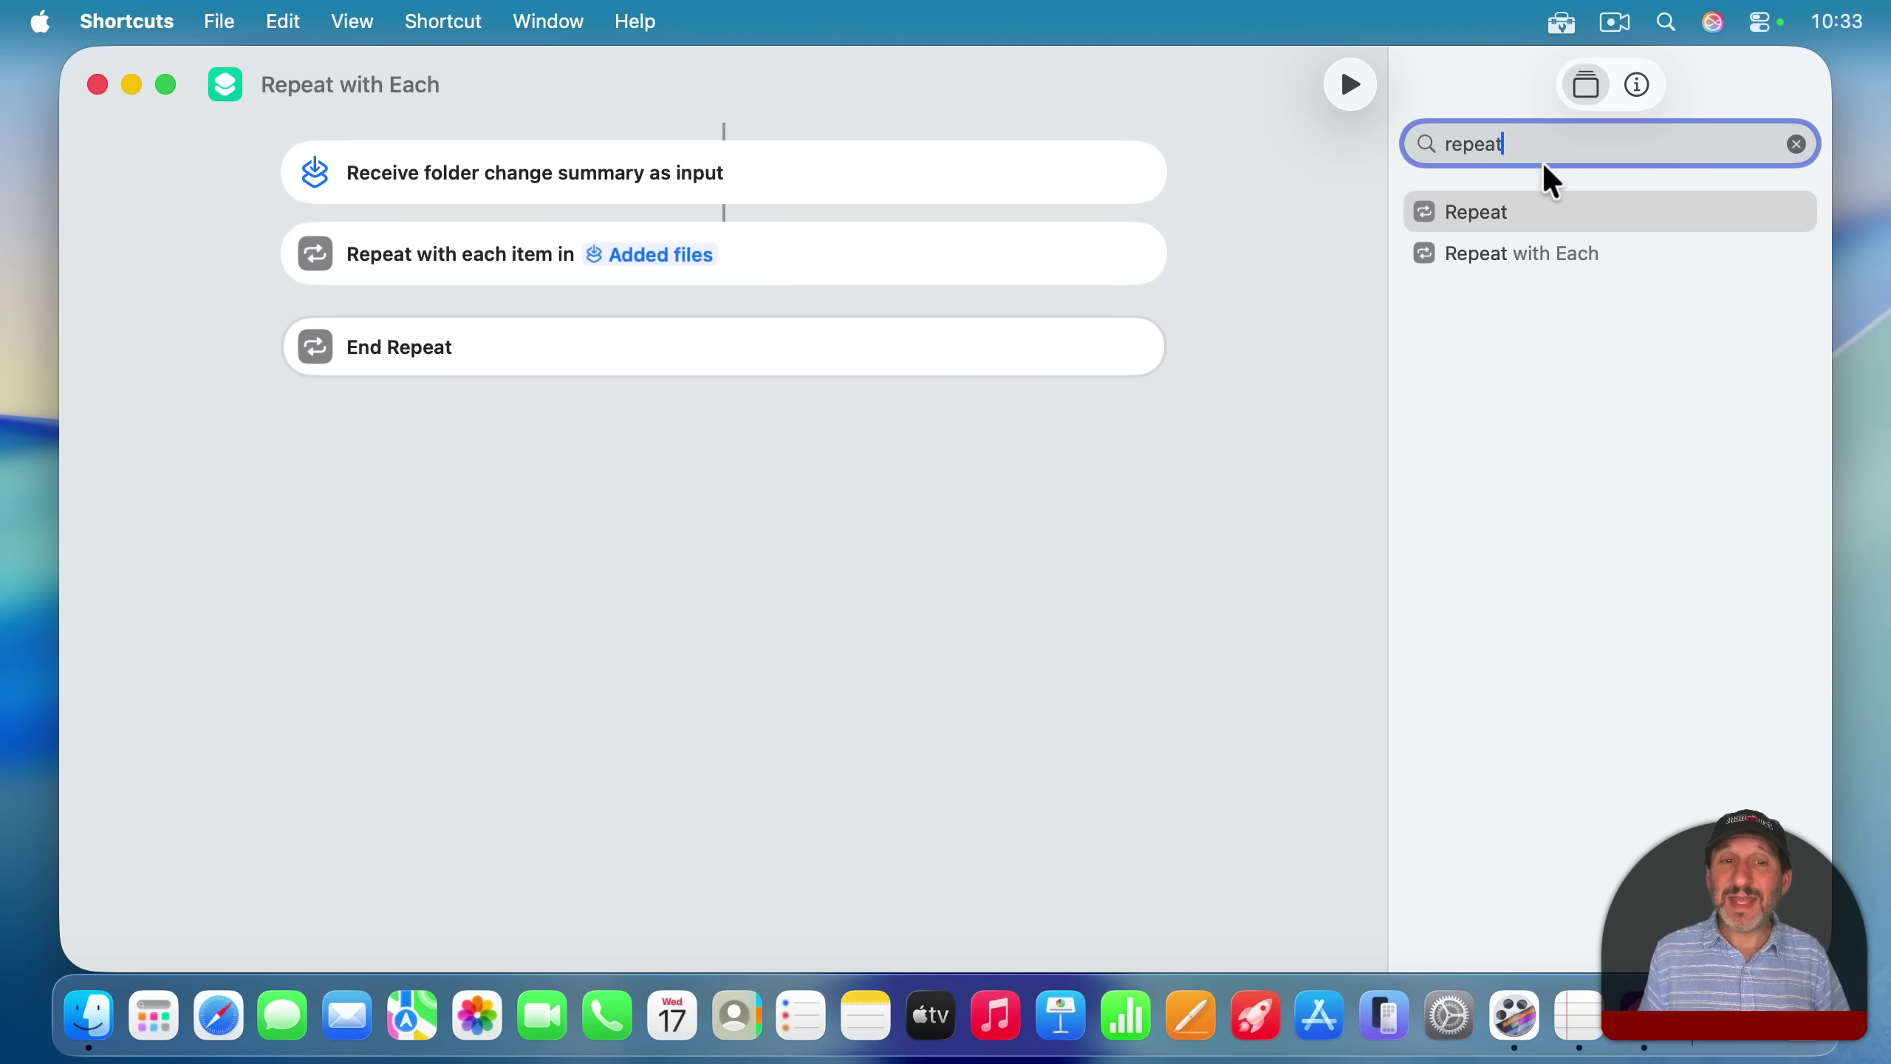
Search for 'if' and place an If action inside the Repeat loop
left_click_drag(1545, 134, 1317, 152)
type("if")
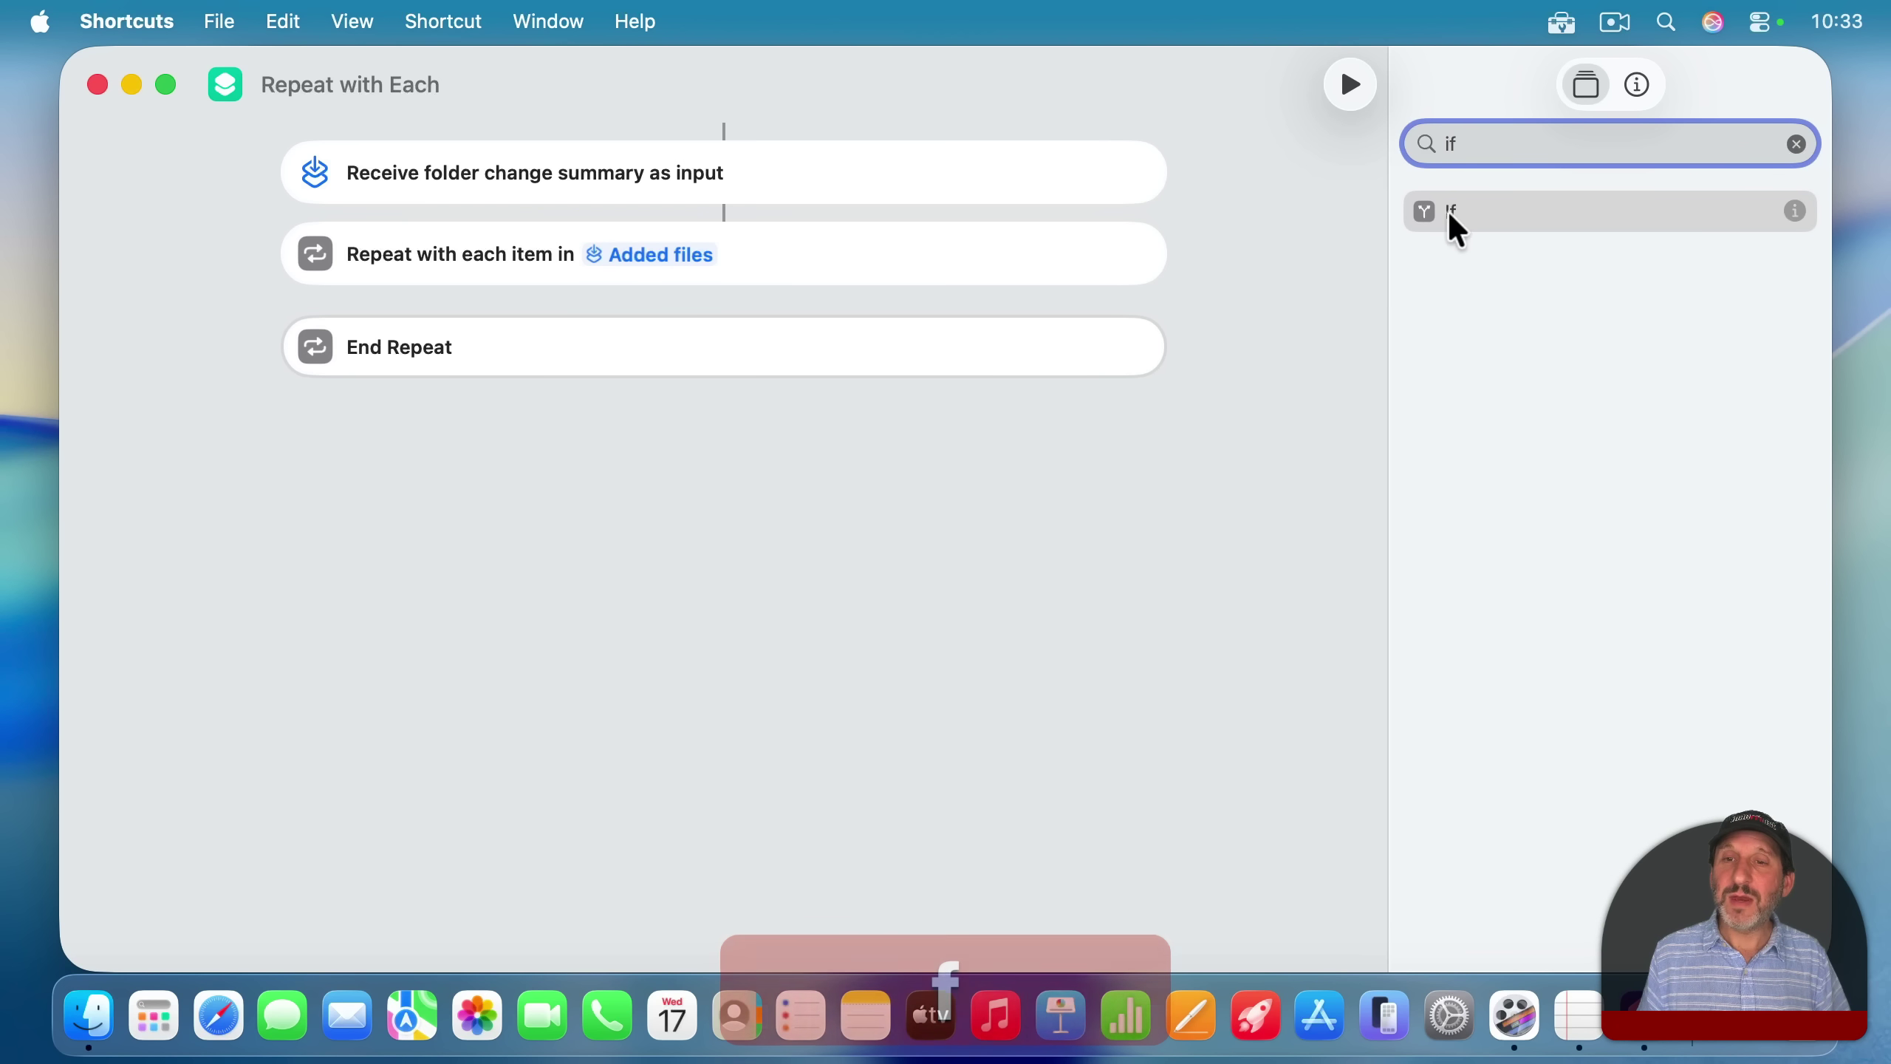
left_click_drag(1448, 216, 565, 371)
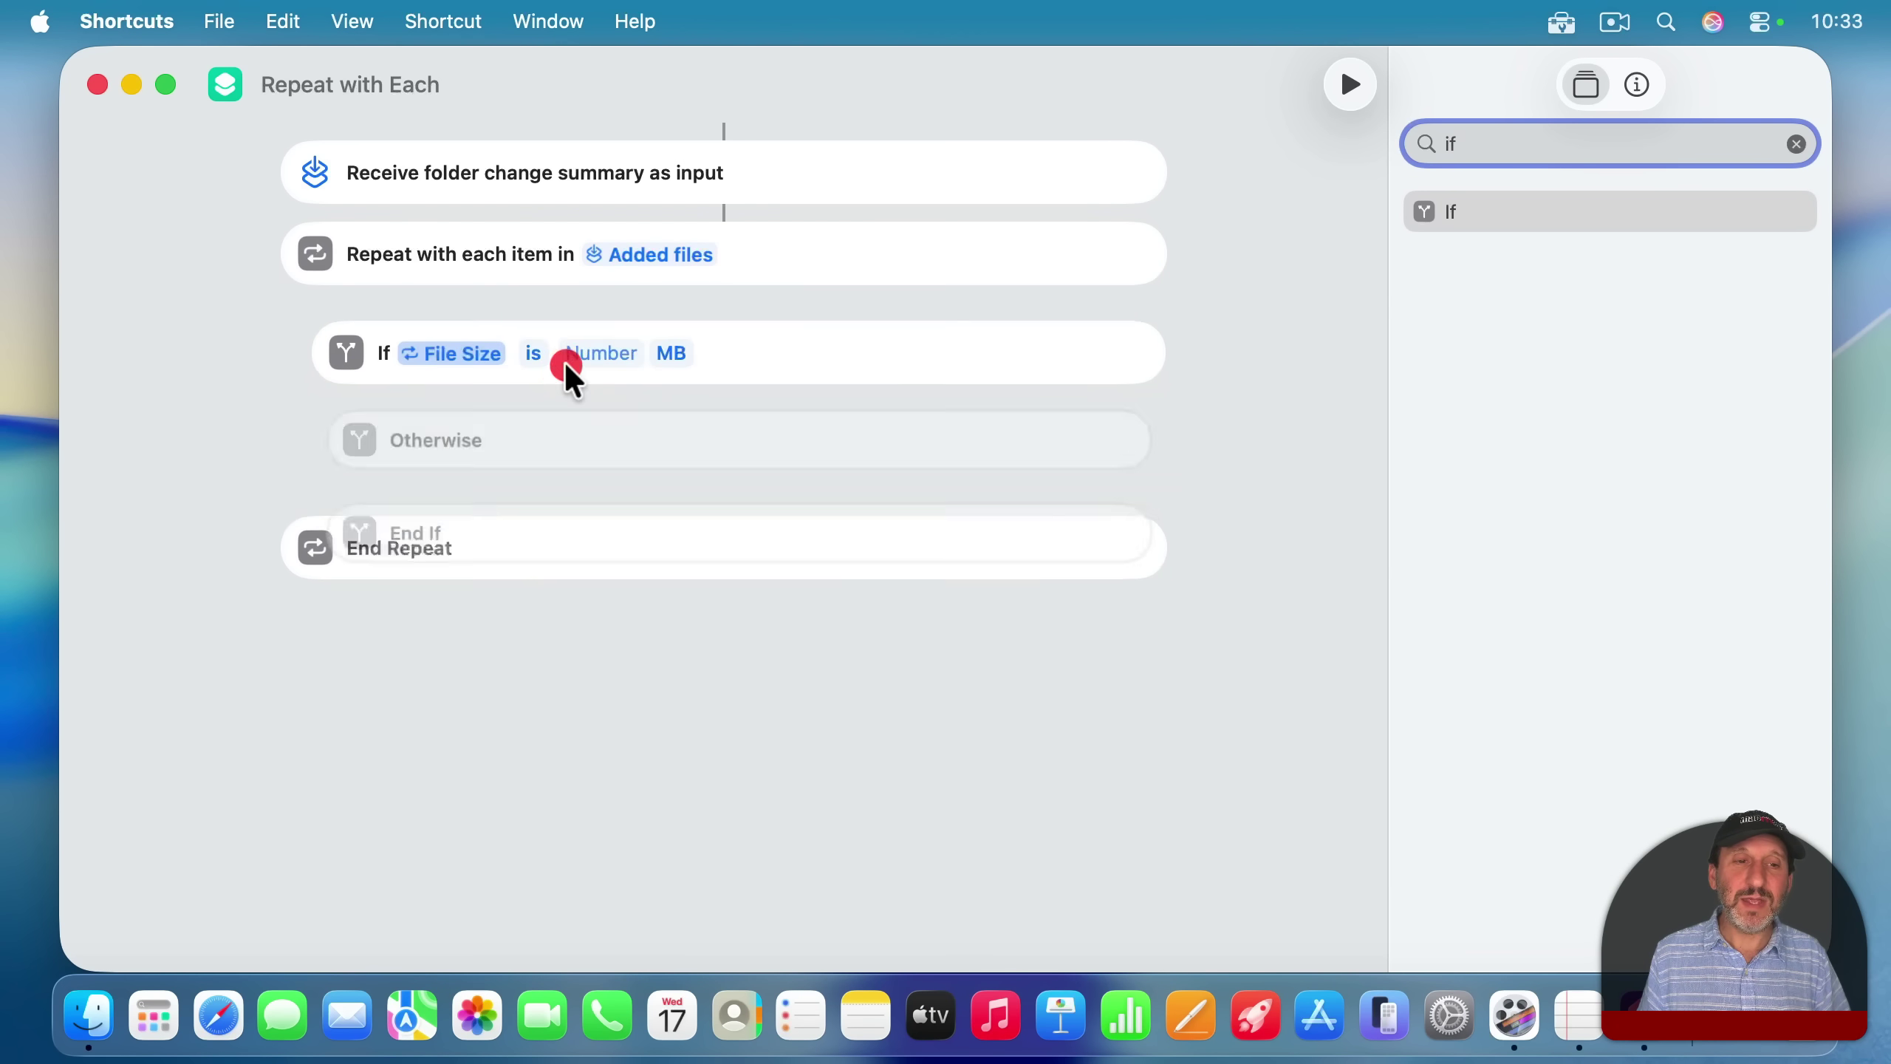
Make the If test whether the repeat item's File Extension is pdf
left_click(461, 350)
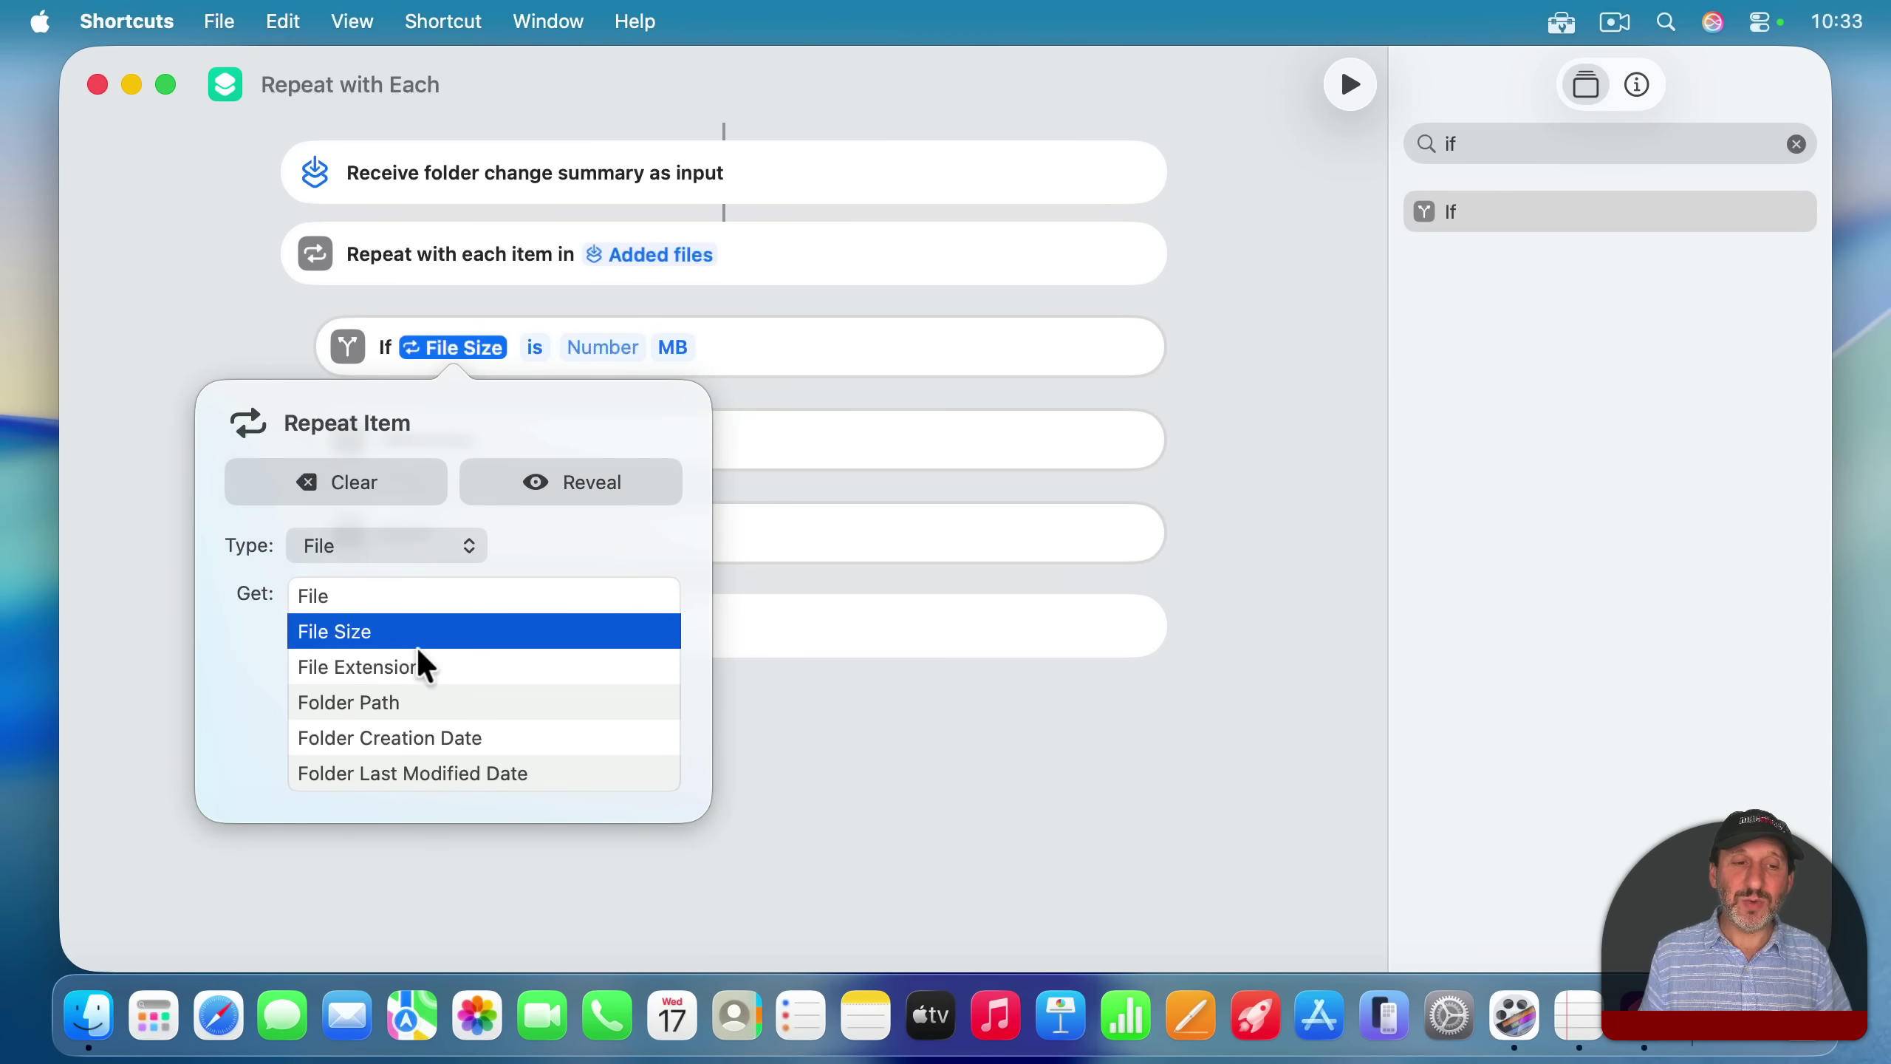
left_click(366, 667)
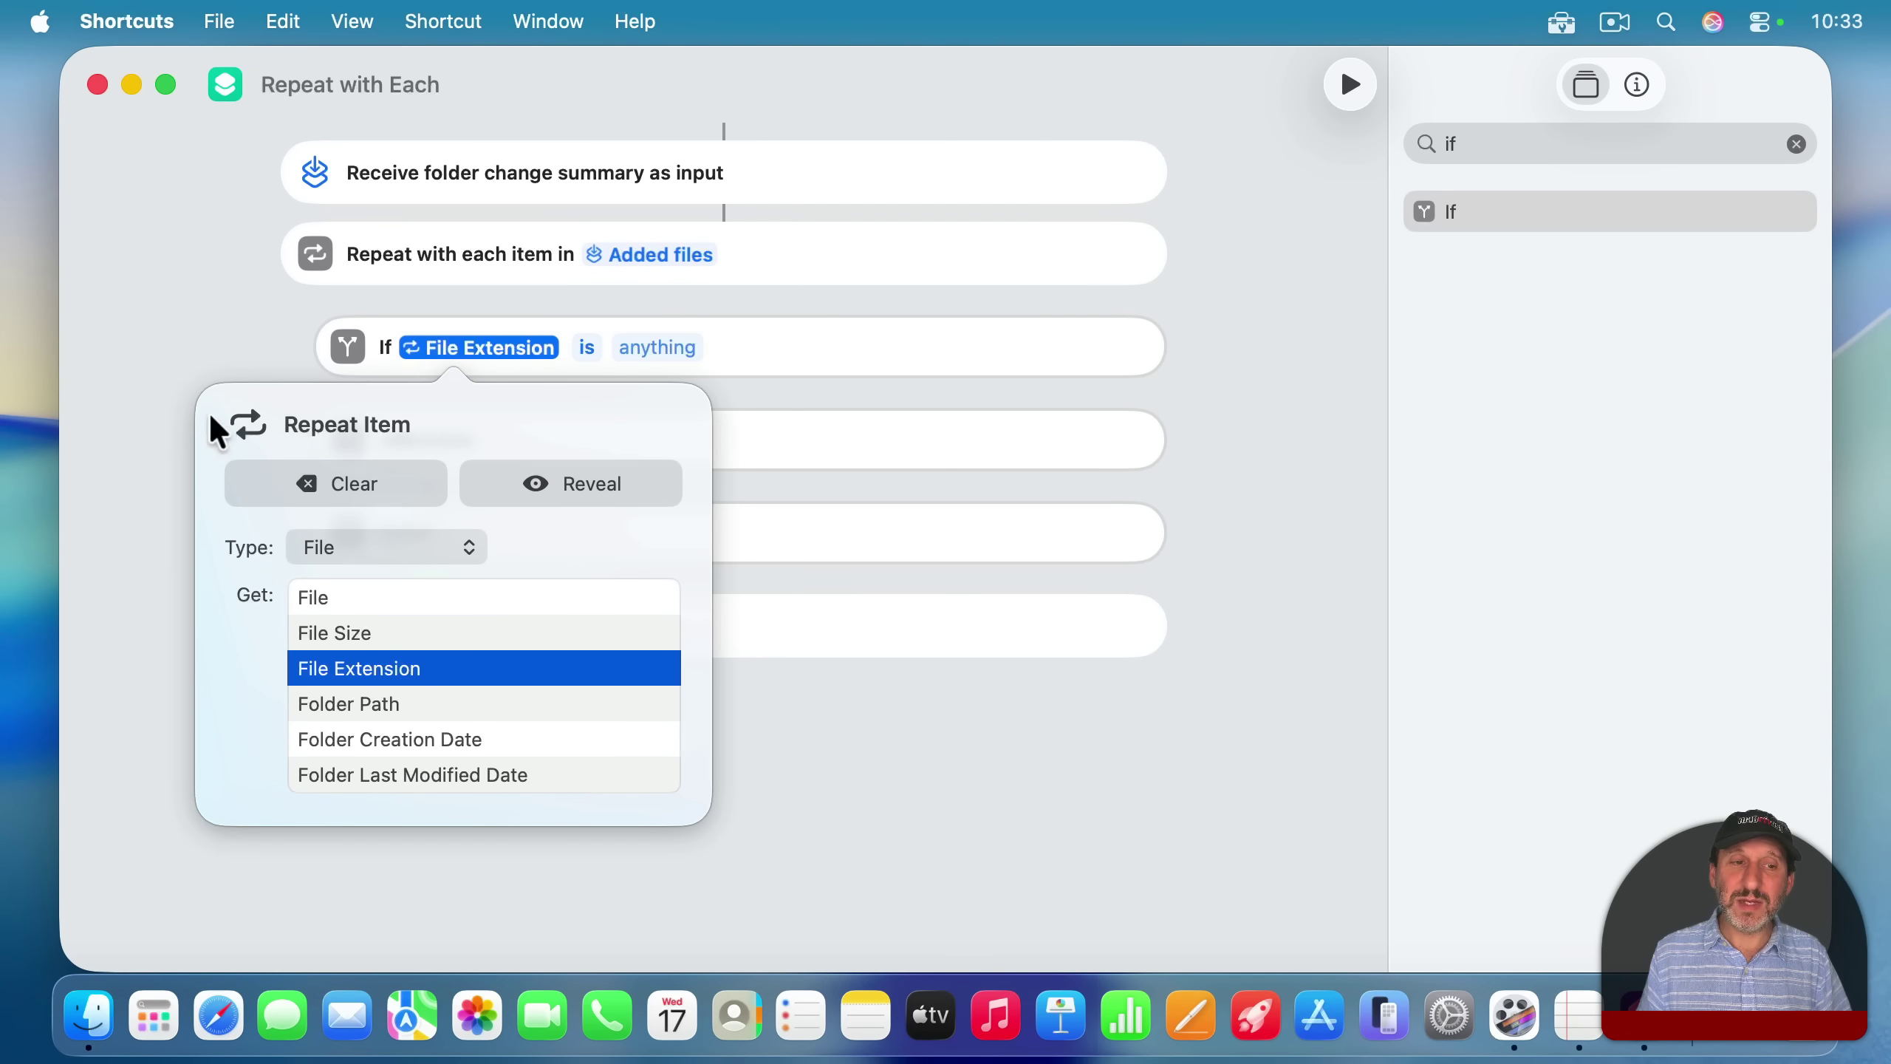
left_click(761, 317)
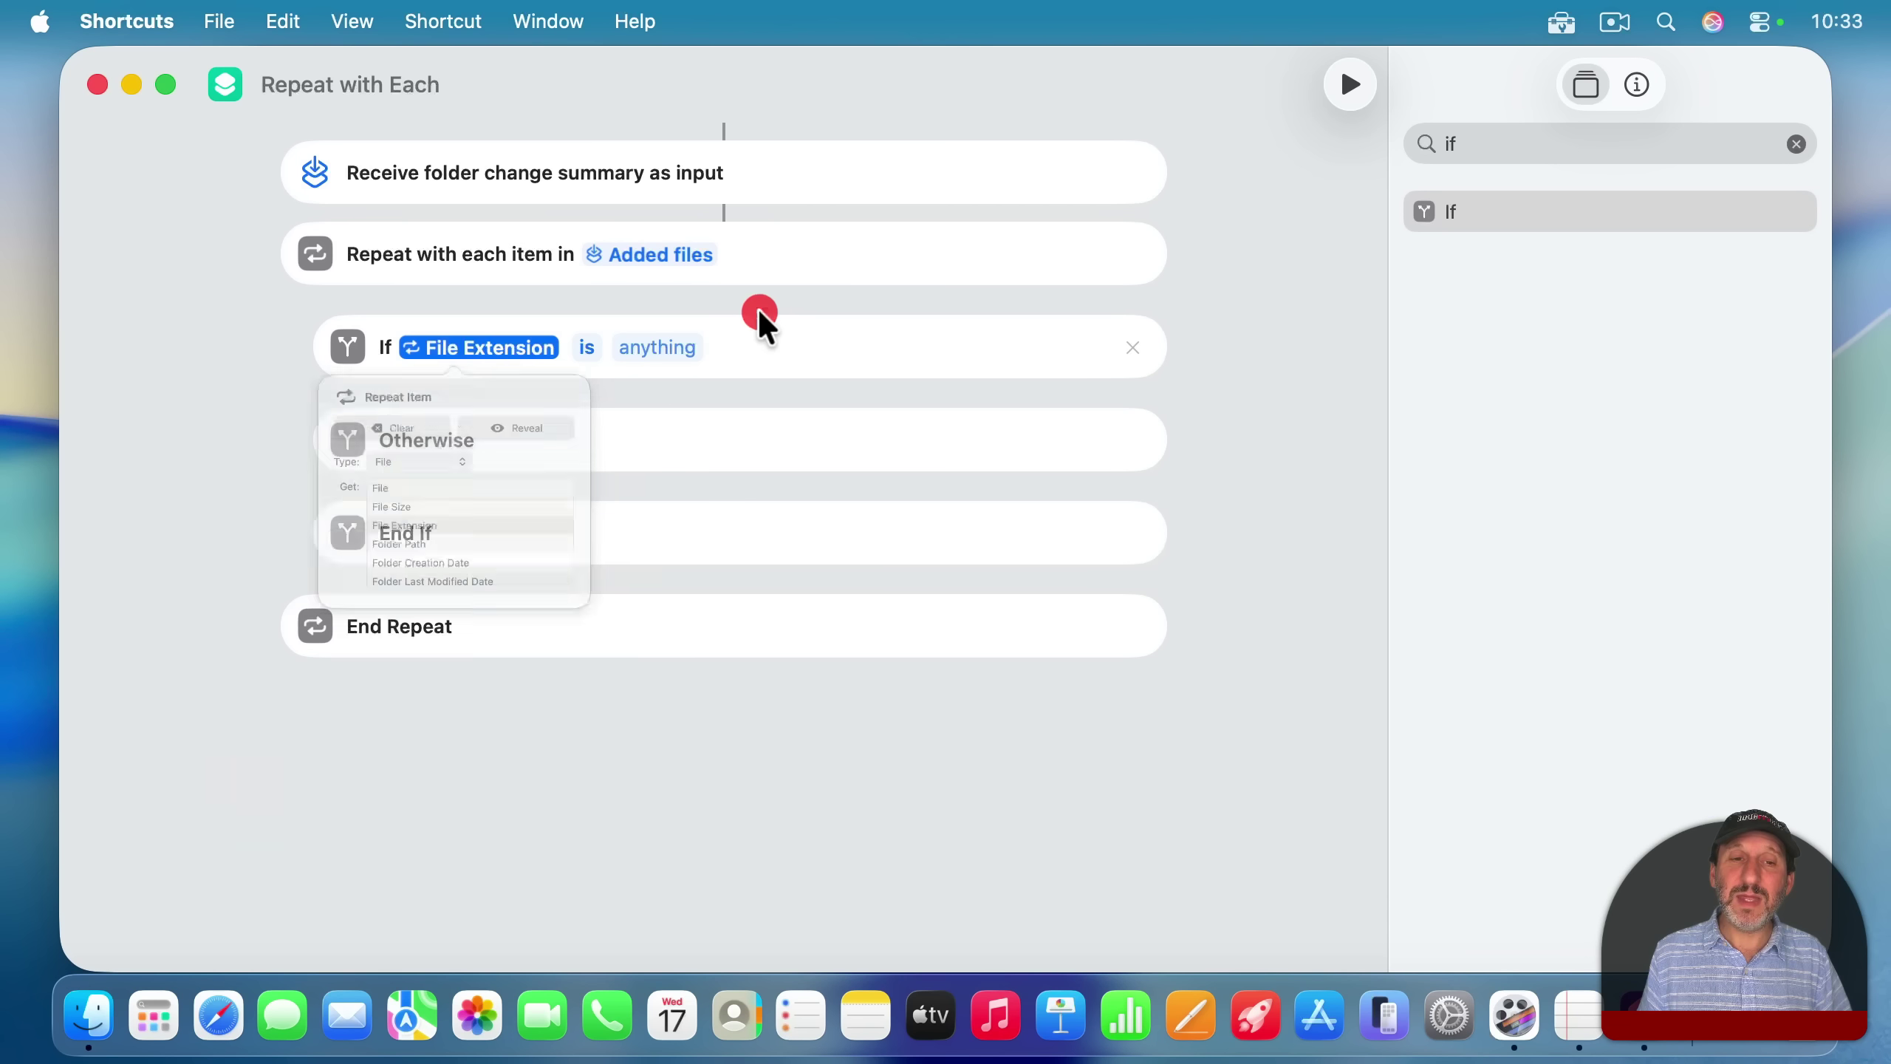
left_click(653, 349)
type("pdf")
key("Return")
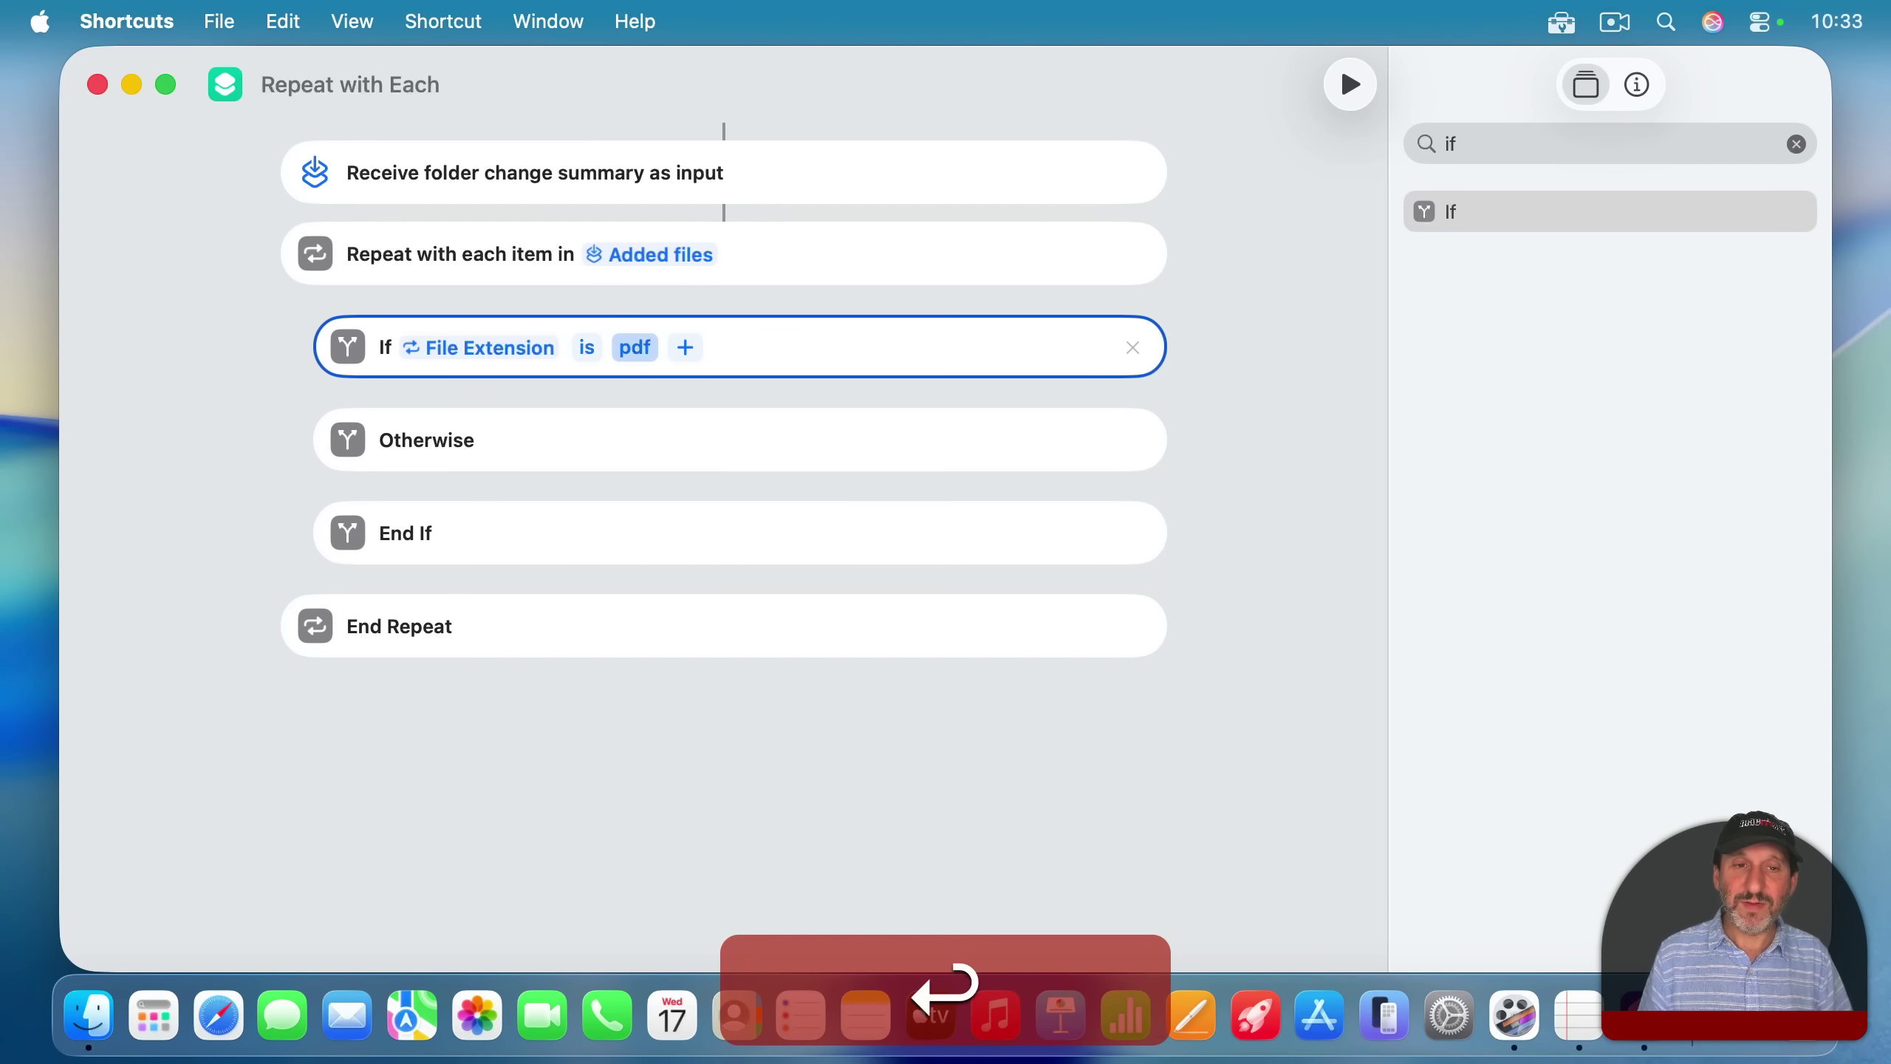
Search for 'move' and place a Move File action inside the pdf check
double_click(1540, 132)
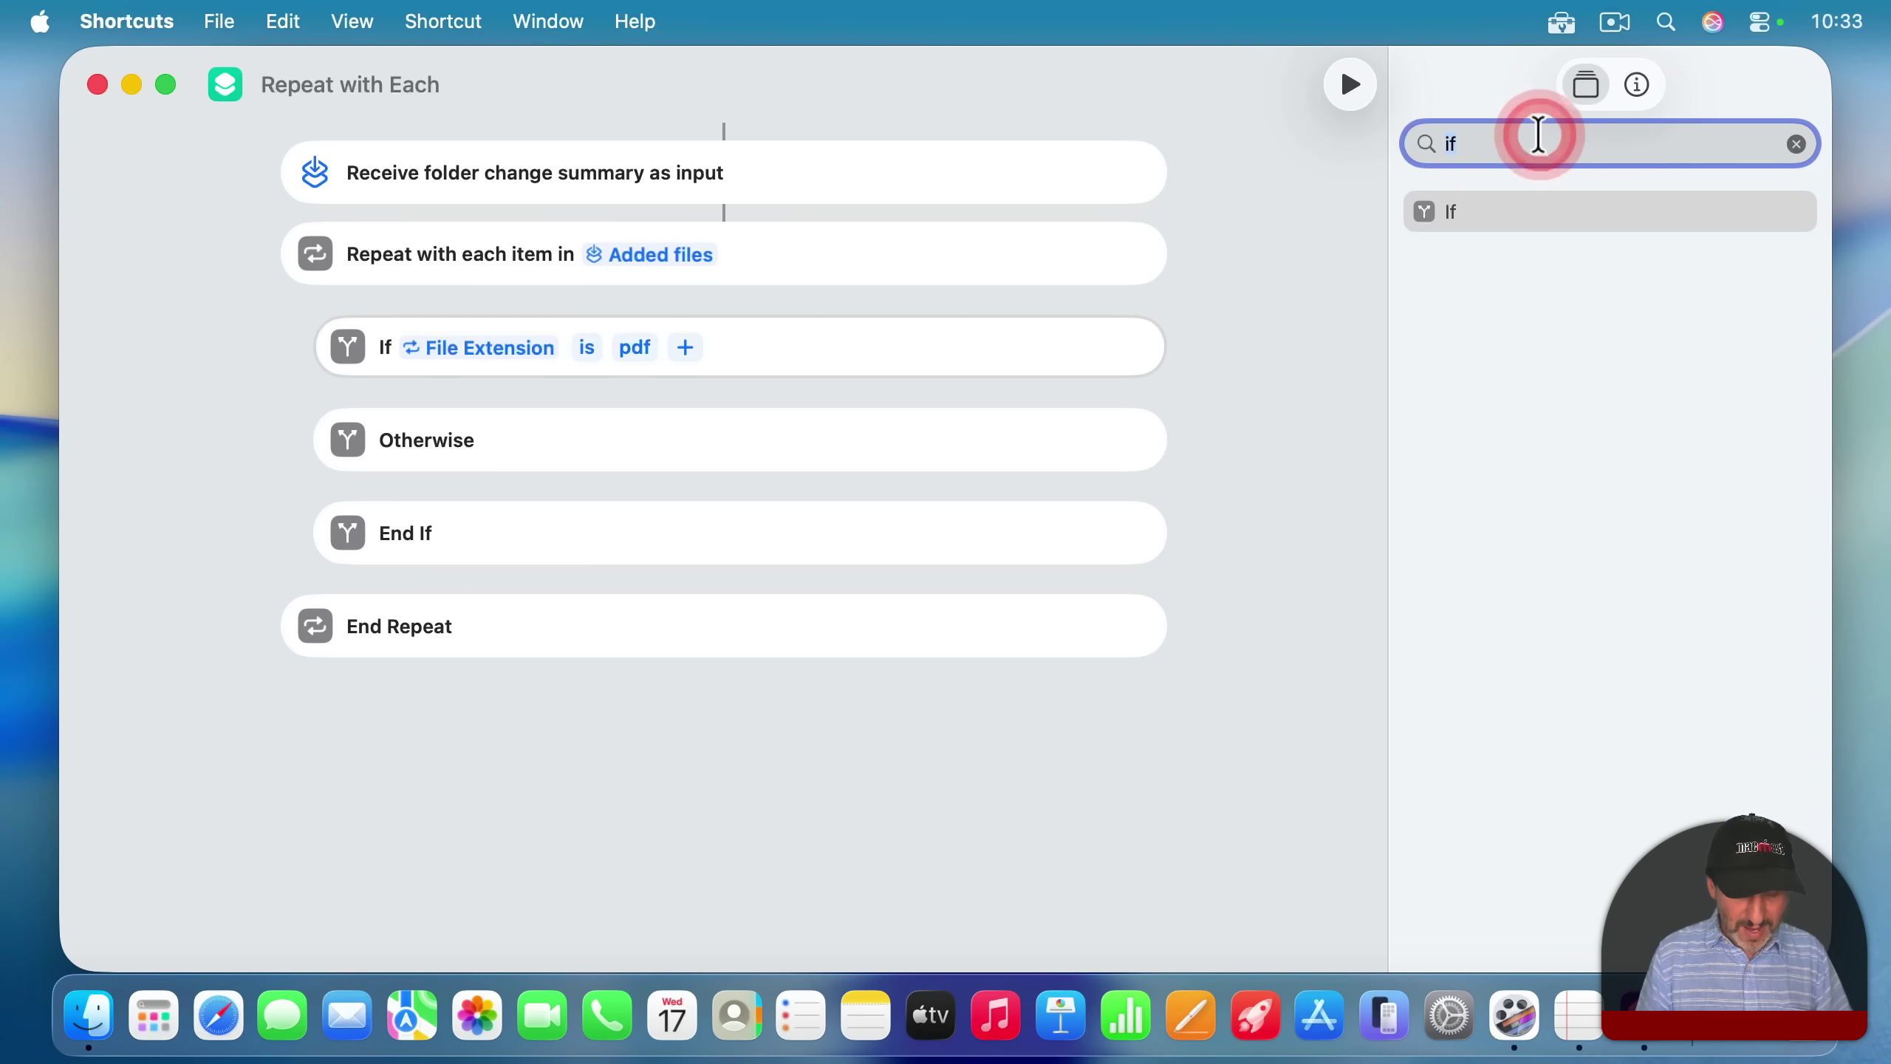
type("move")
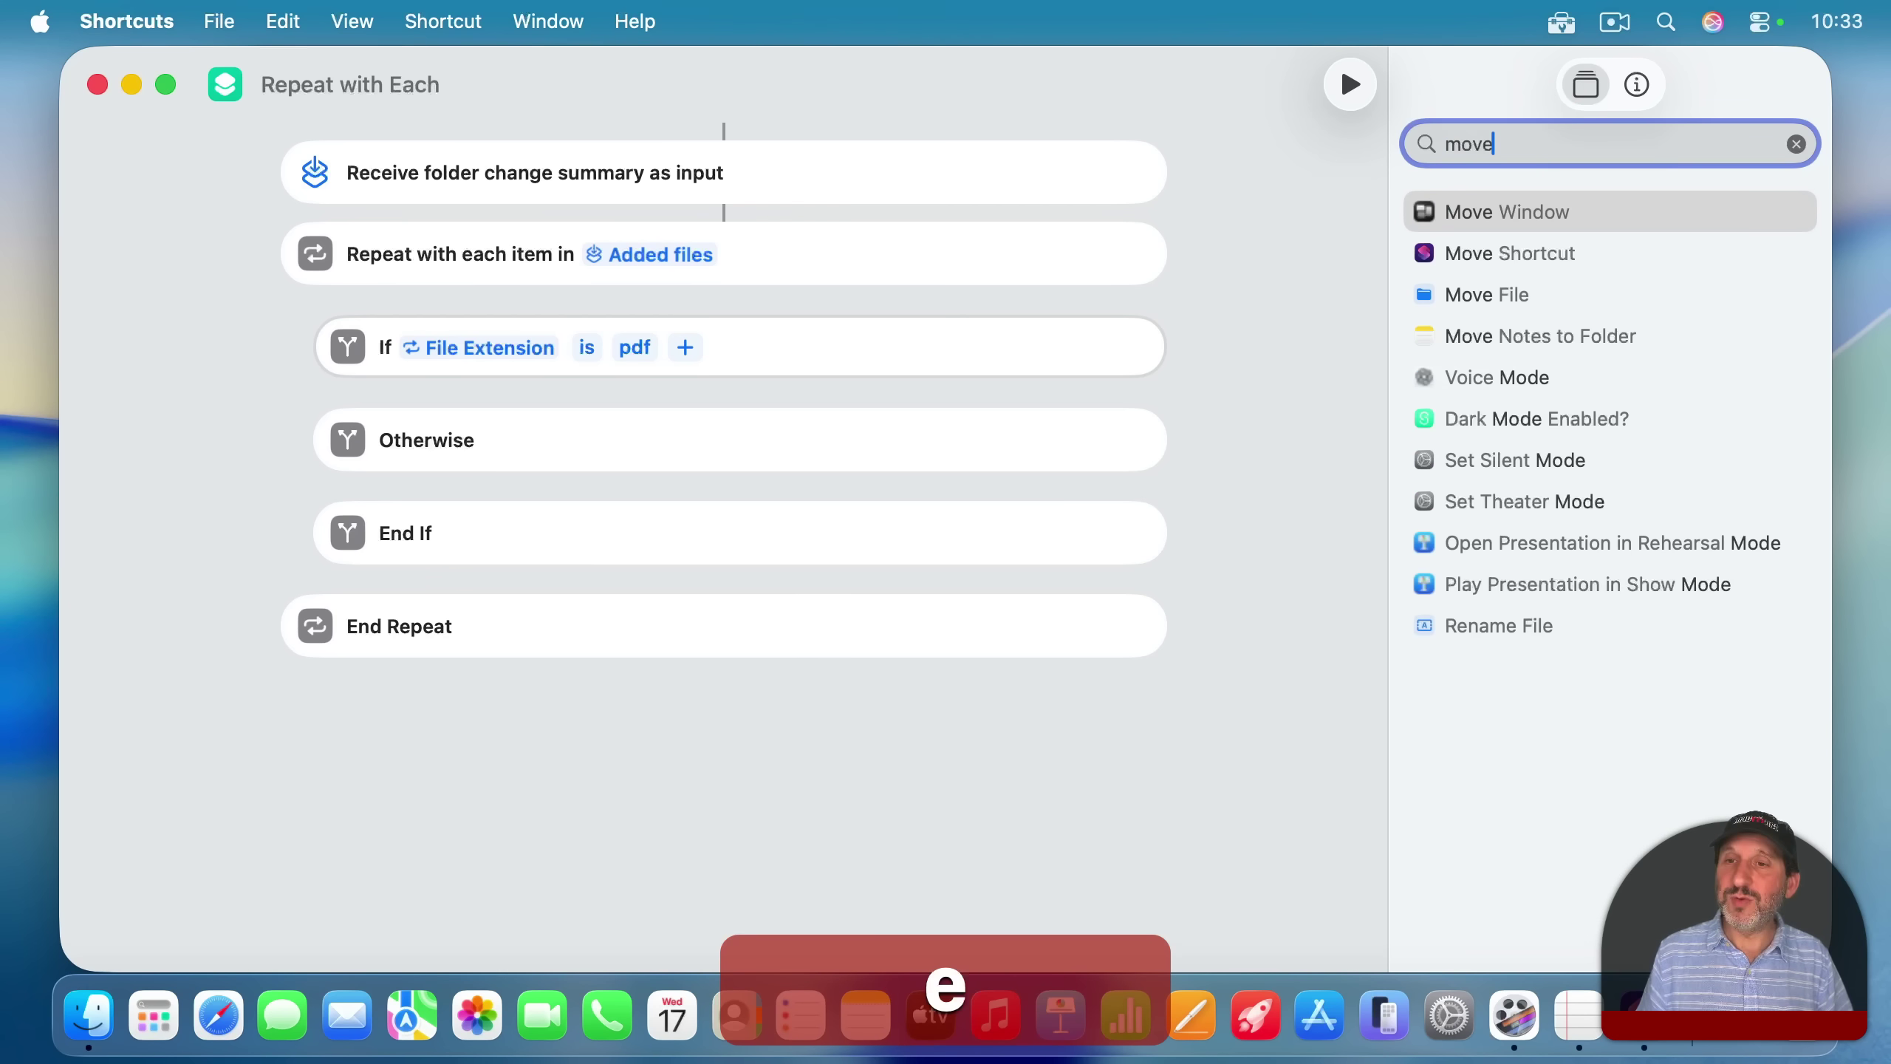
left_click(1540, 220)
left_click_drag(1346, 340, 798, 427)
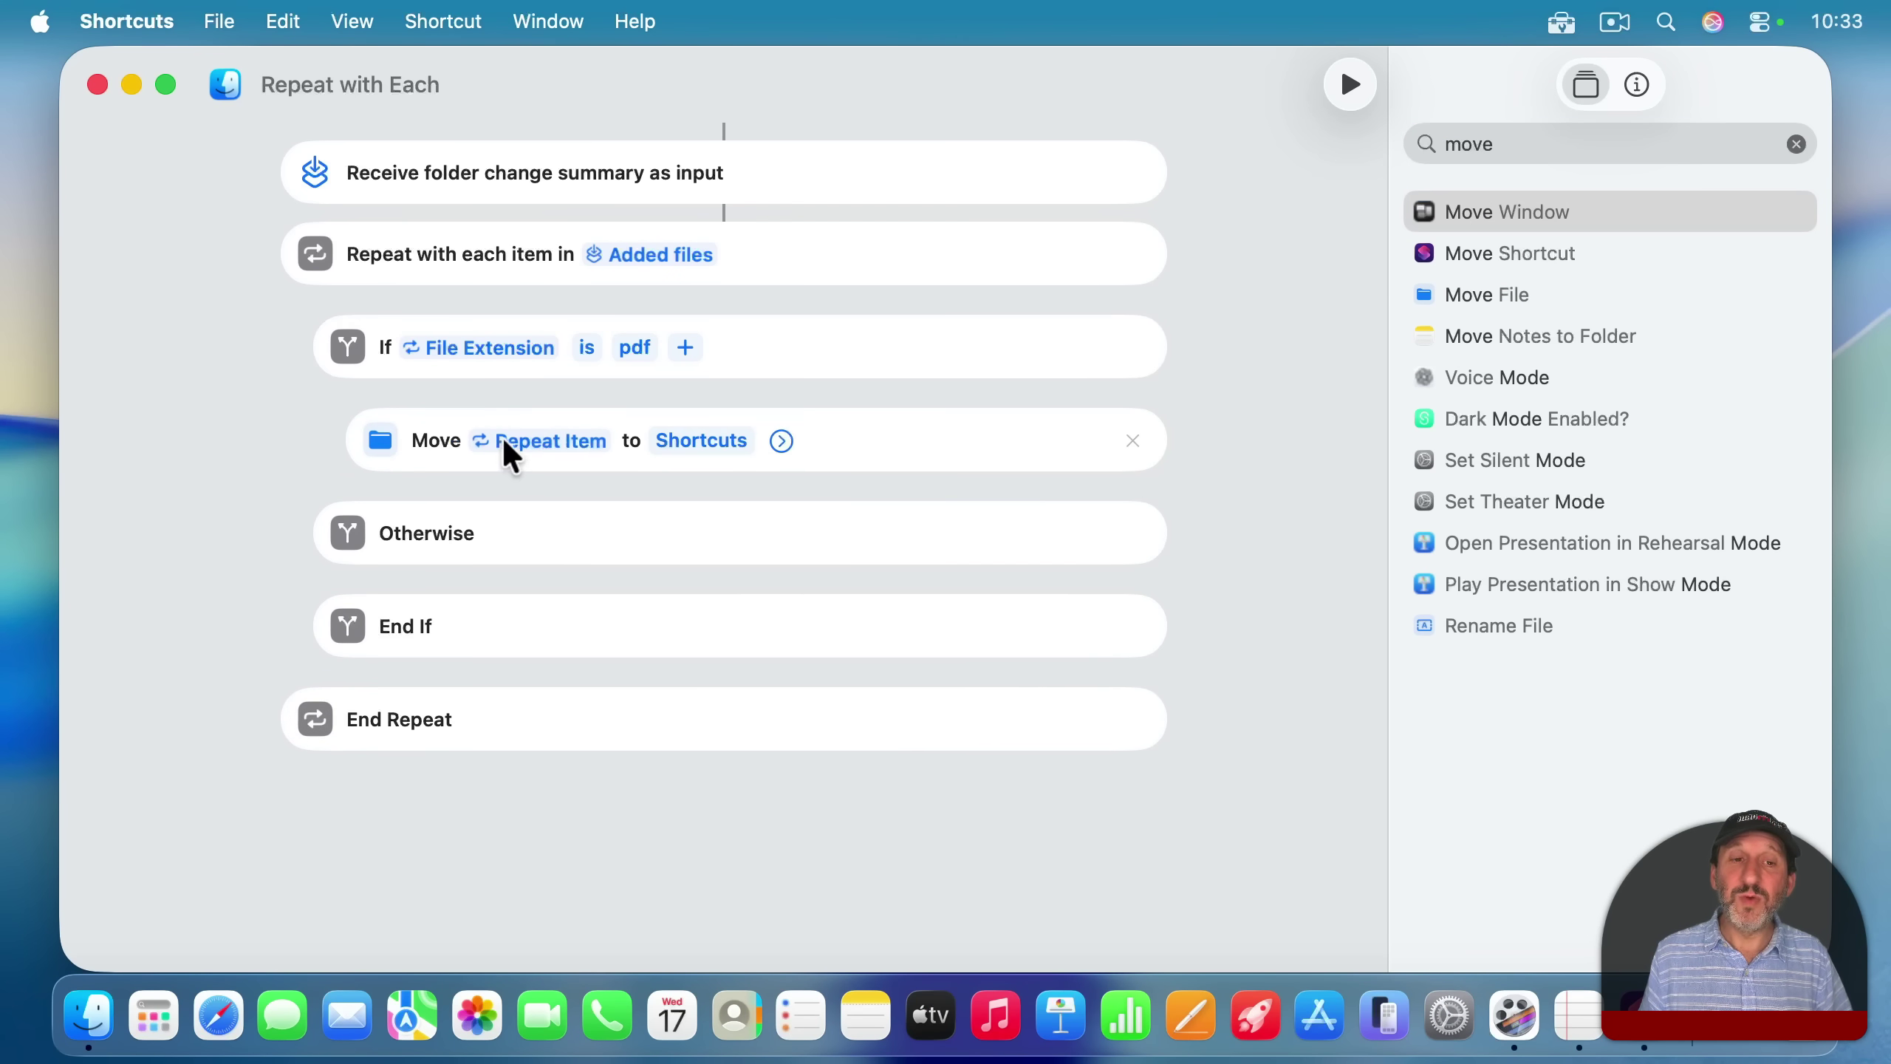
Set the move destination to Downloads > PDFs and hide Shortcuts to reveal Downloads
left_click(694, 443)
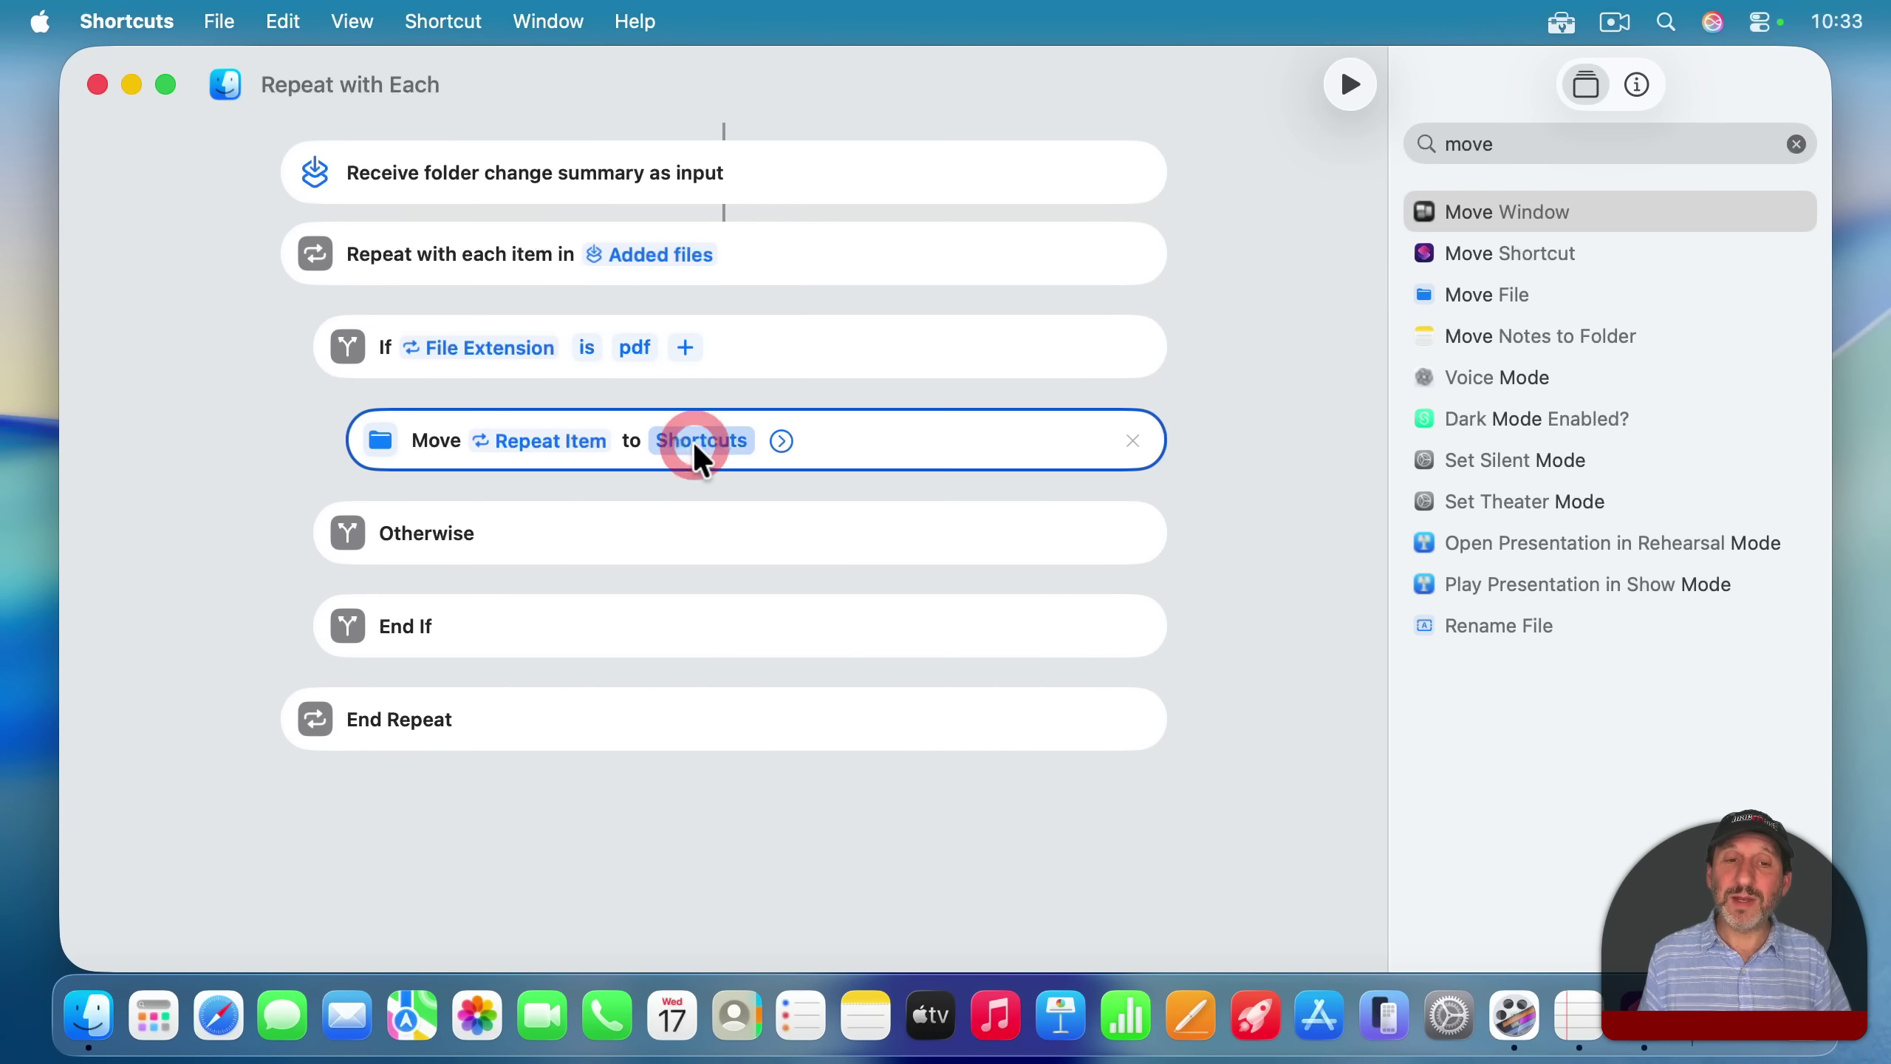
left_click(656, 272)
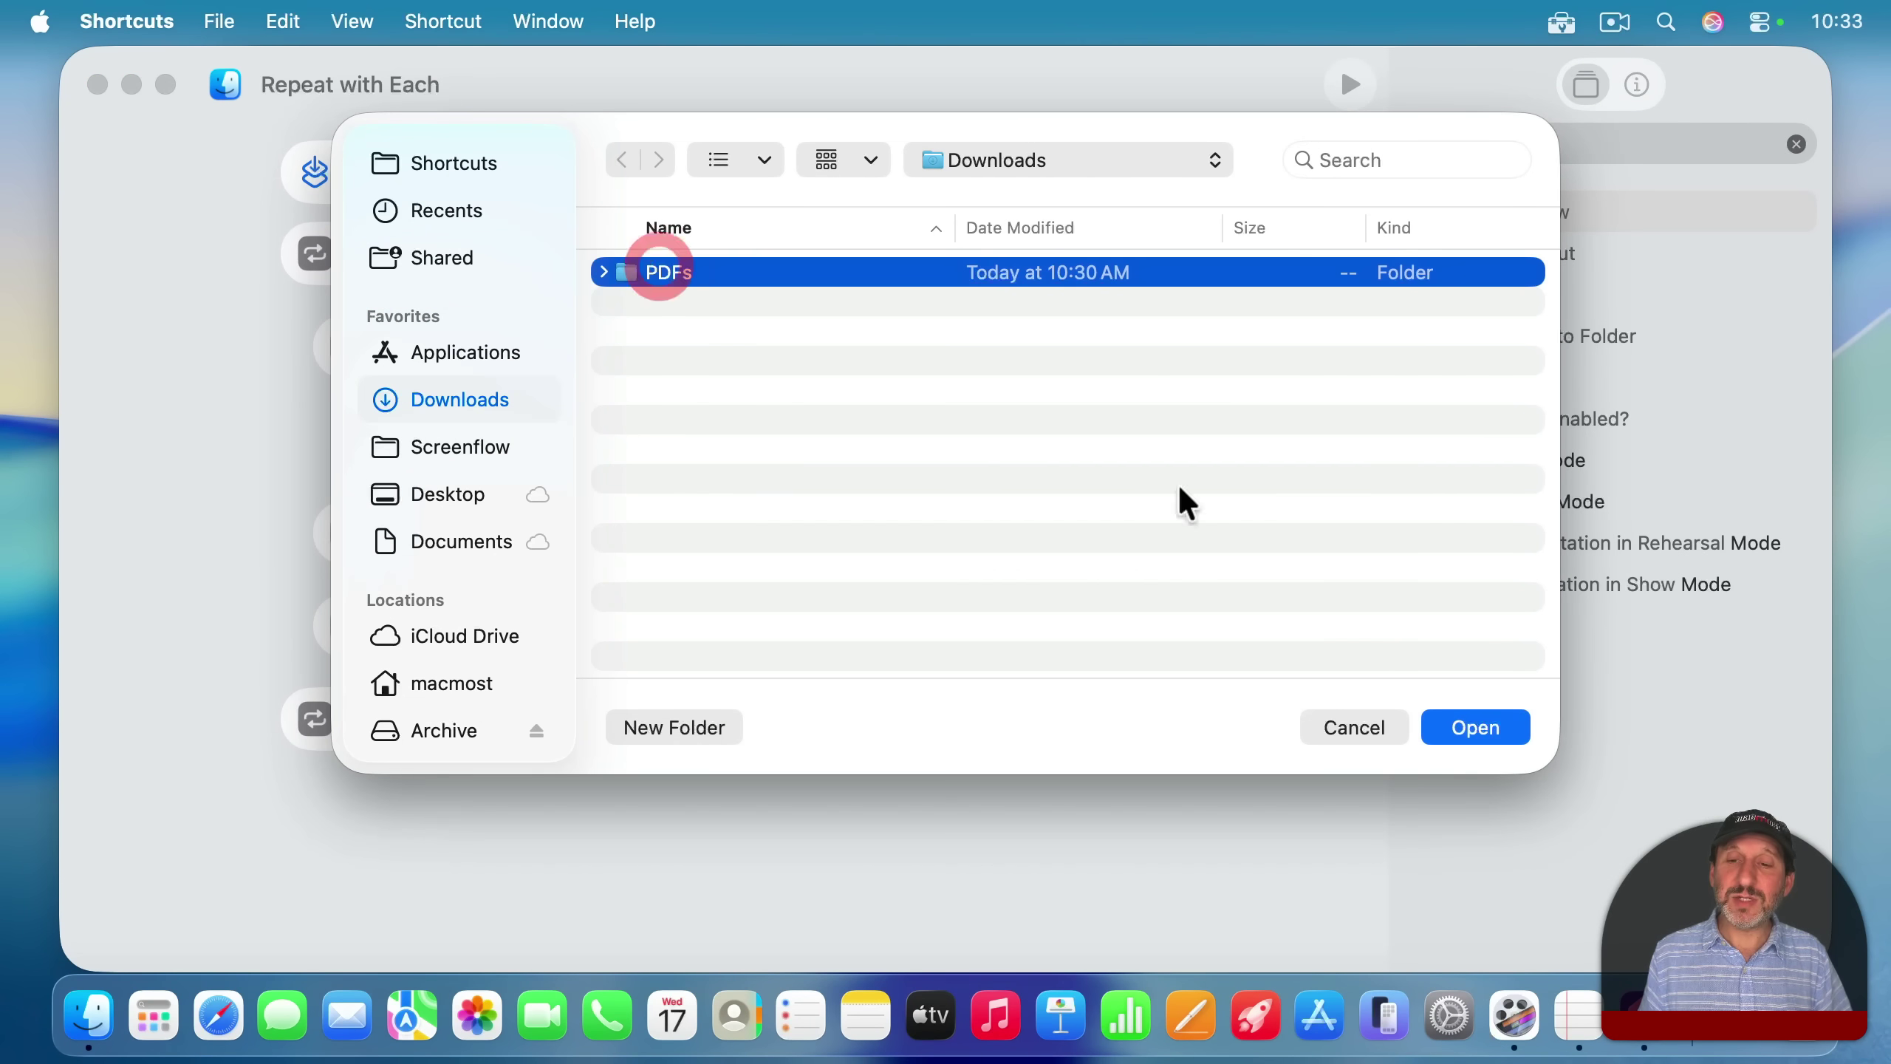
left_click(1456, 725)
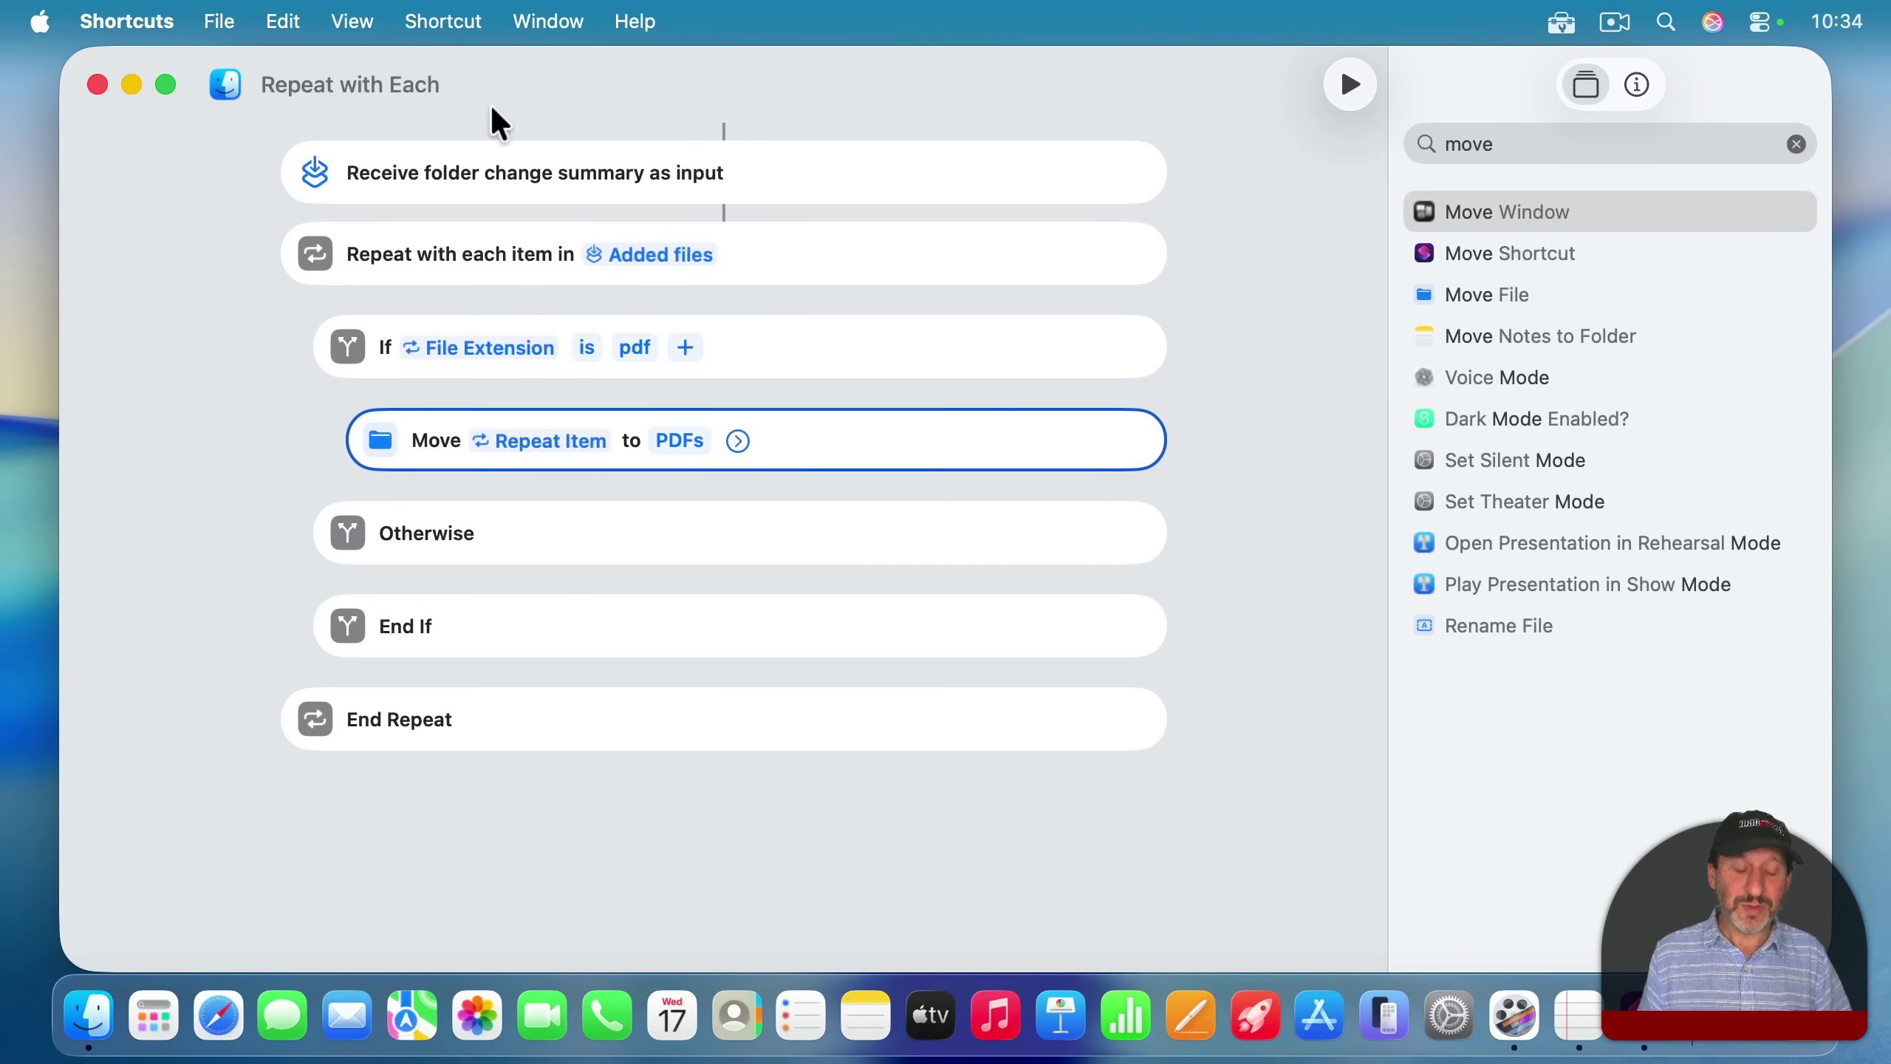
key("super+h")
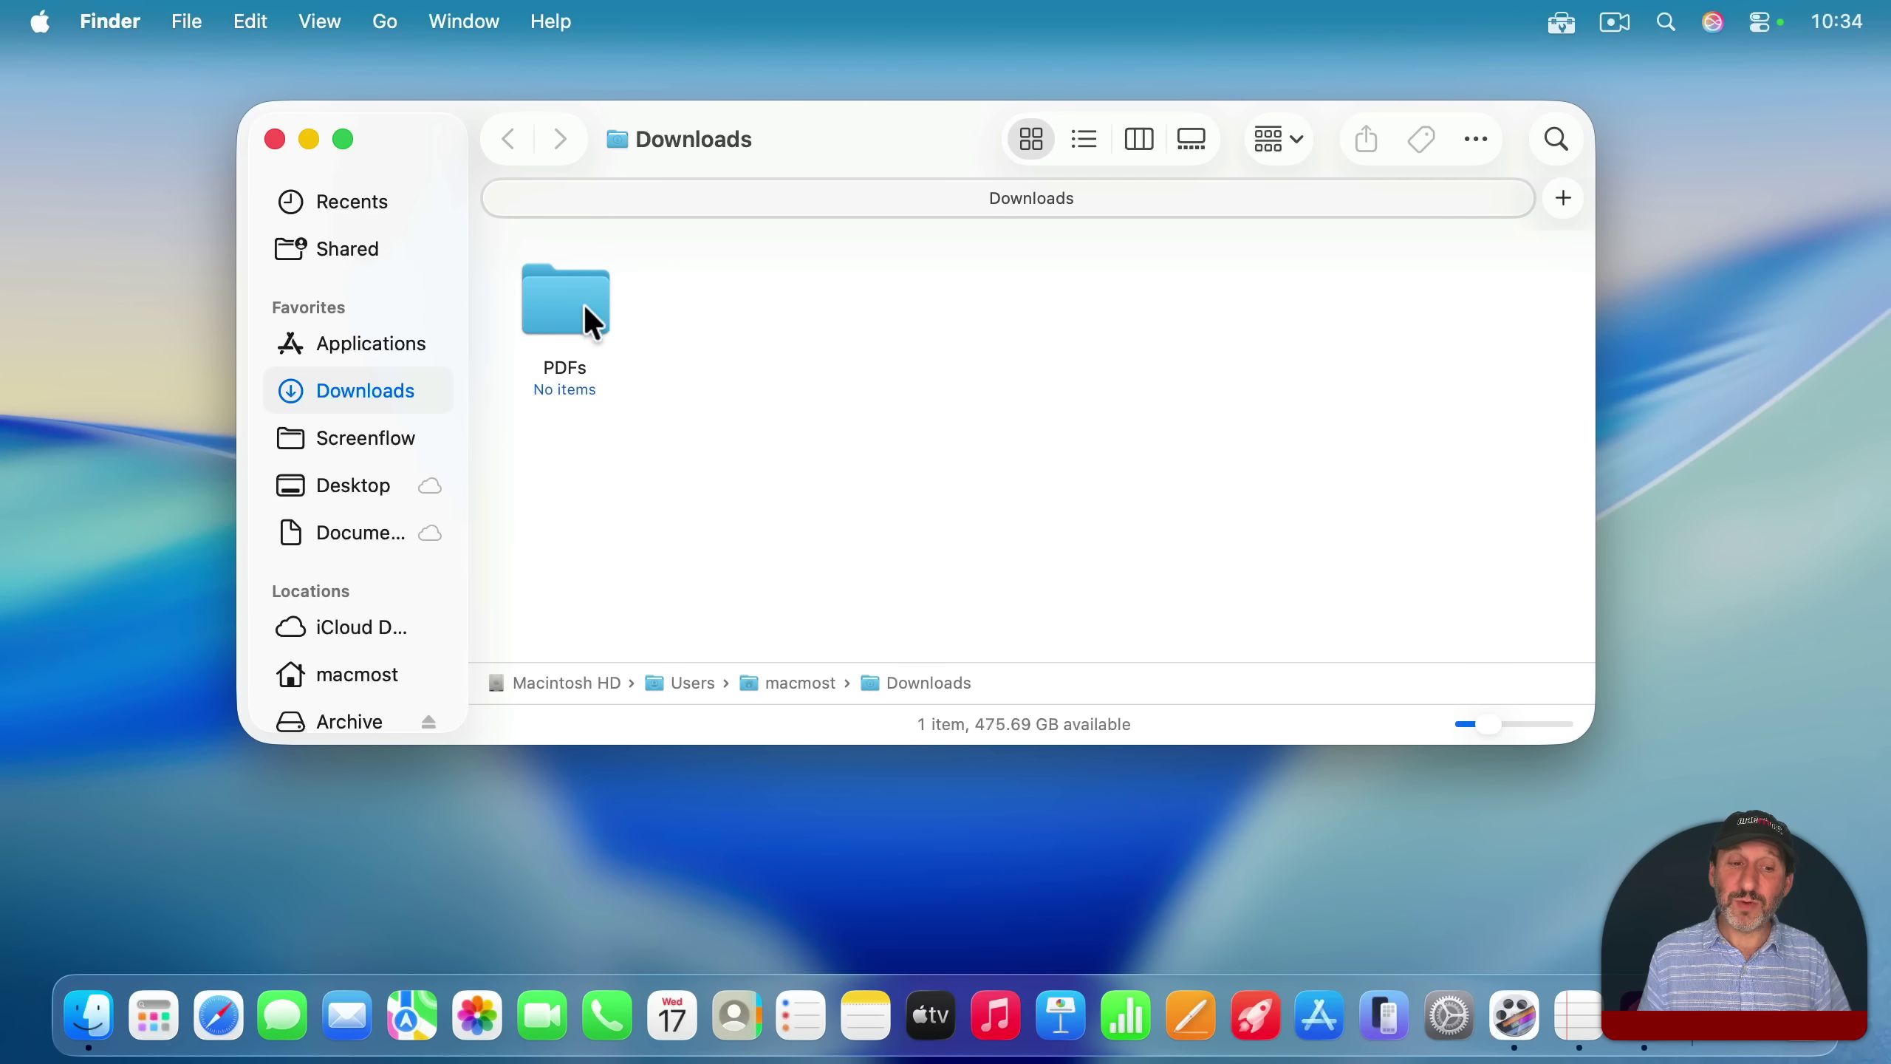
In Safari, download and save the MacMost macOS Tahoe Keyboard Shortcuts PDF
left_click(228, 1013)
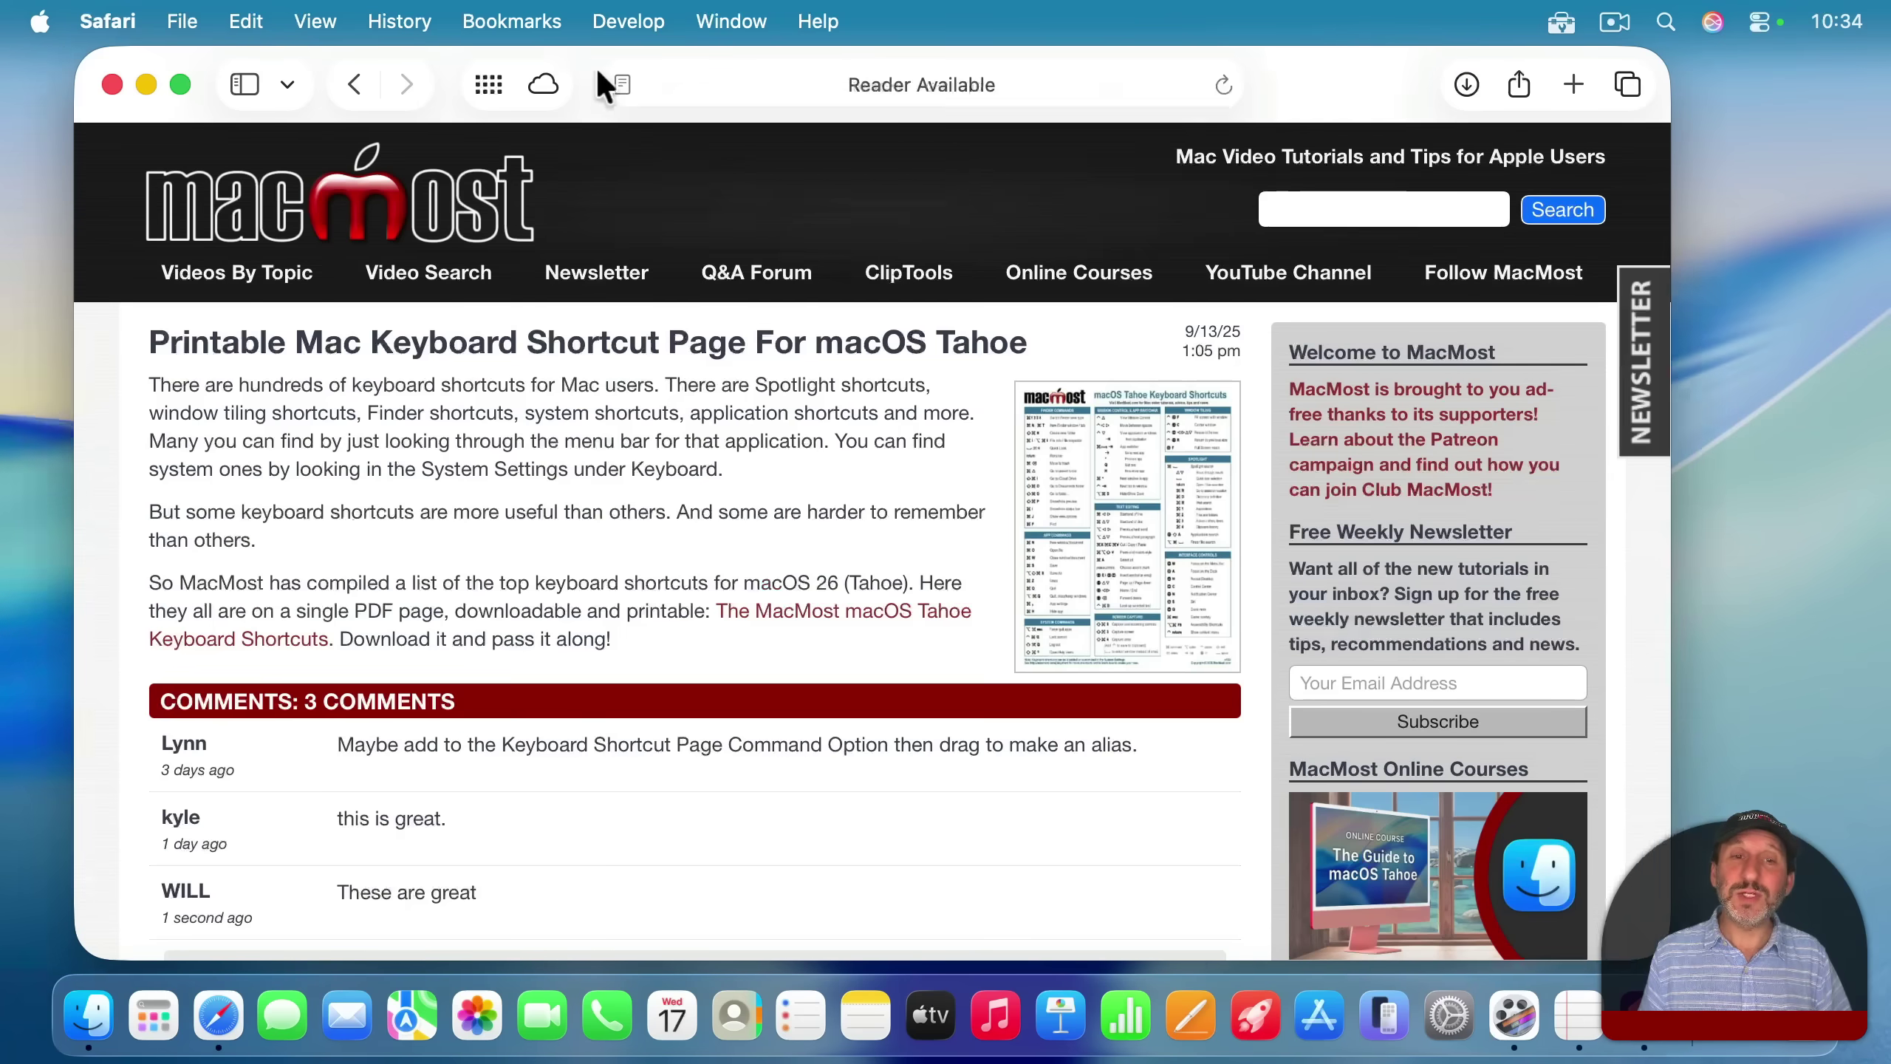
left_click_drag(599, 75, 1340, 65)
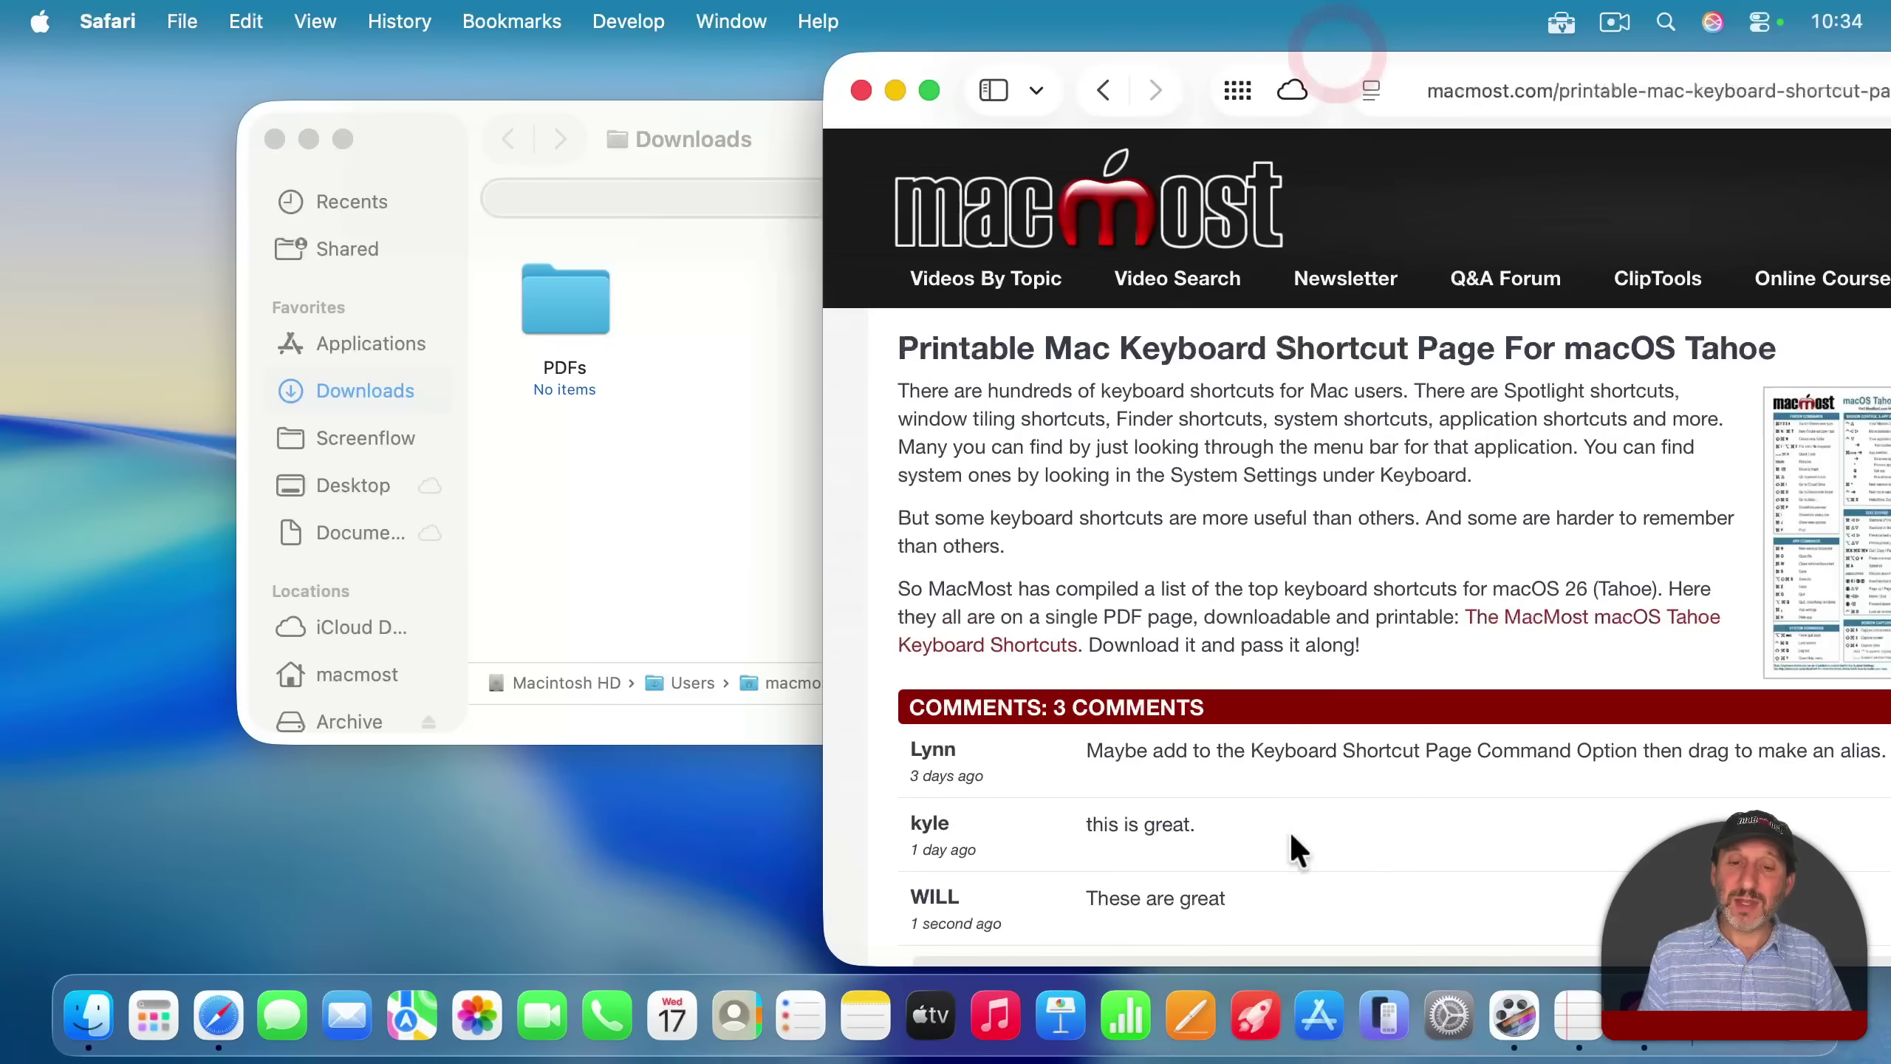
left_click(1011, 647, "alt")
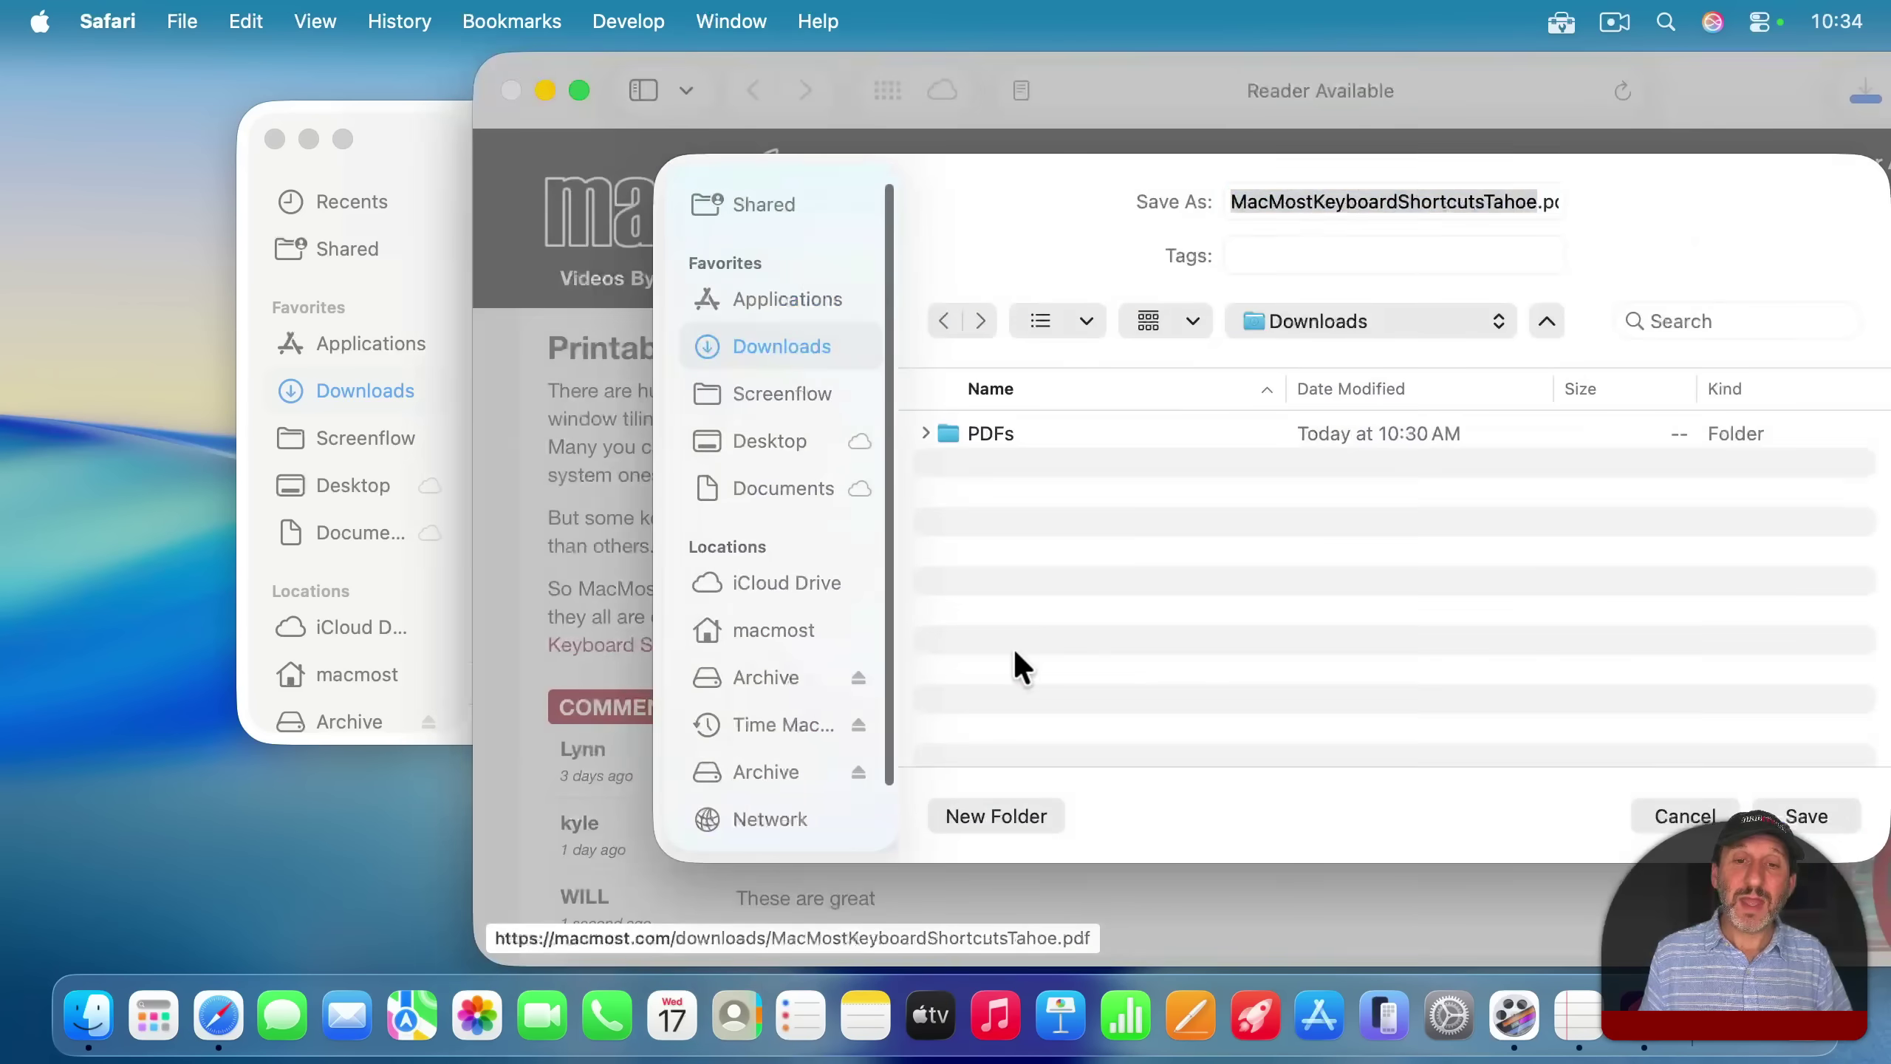
left_click(1813, 815)
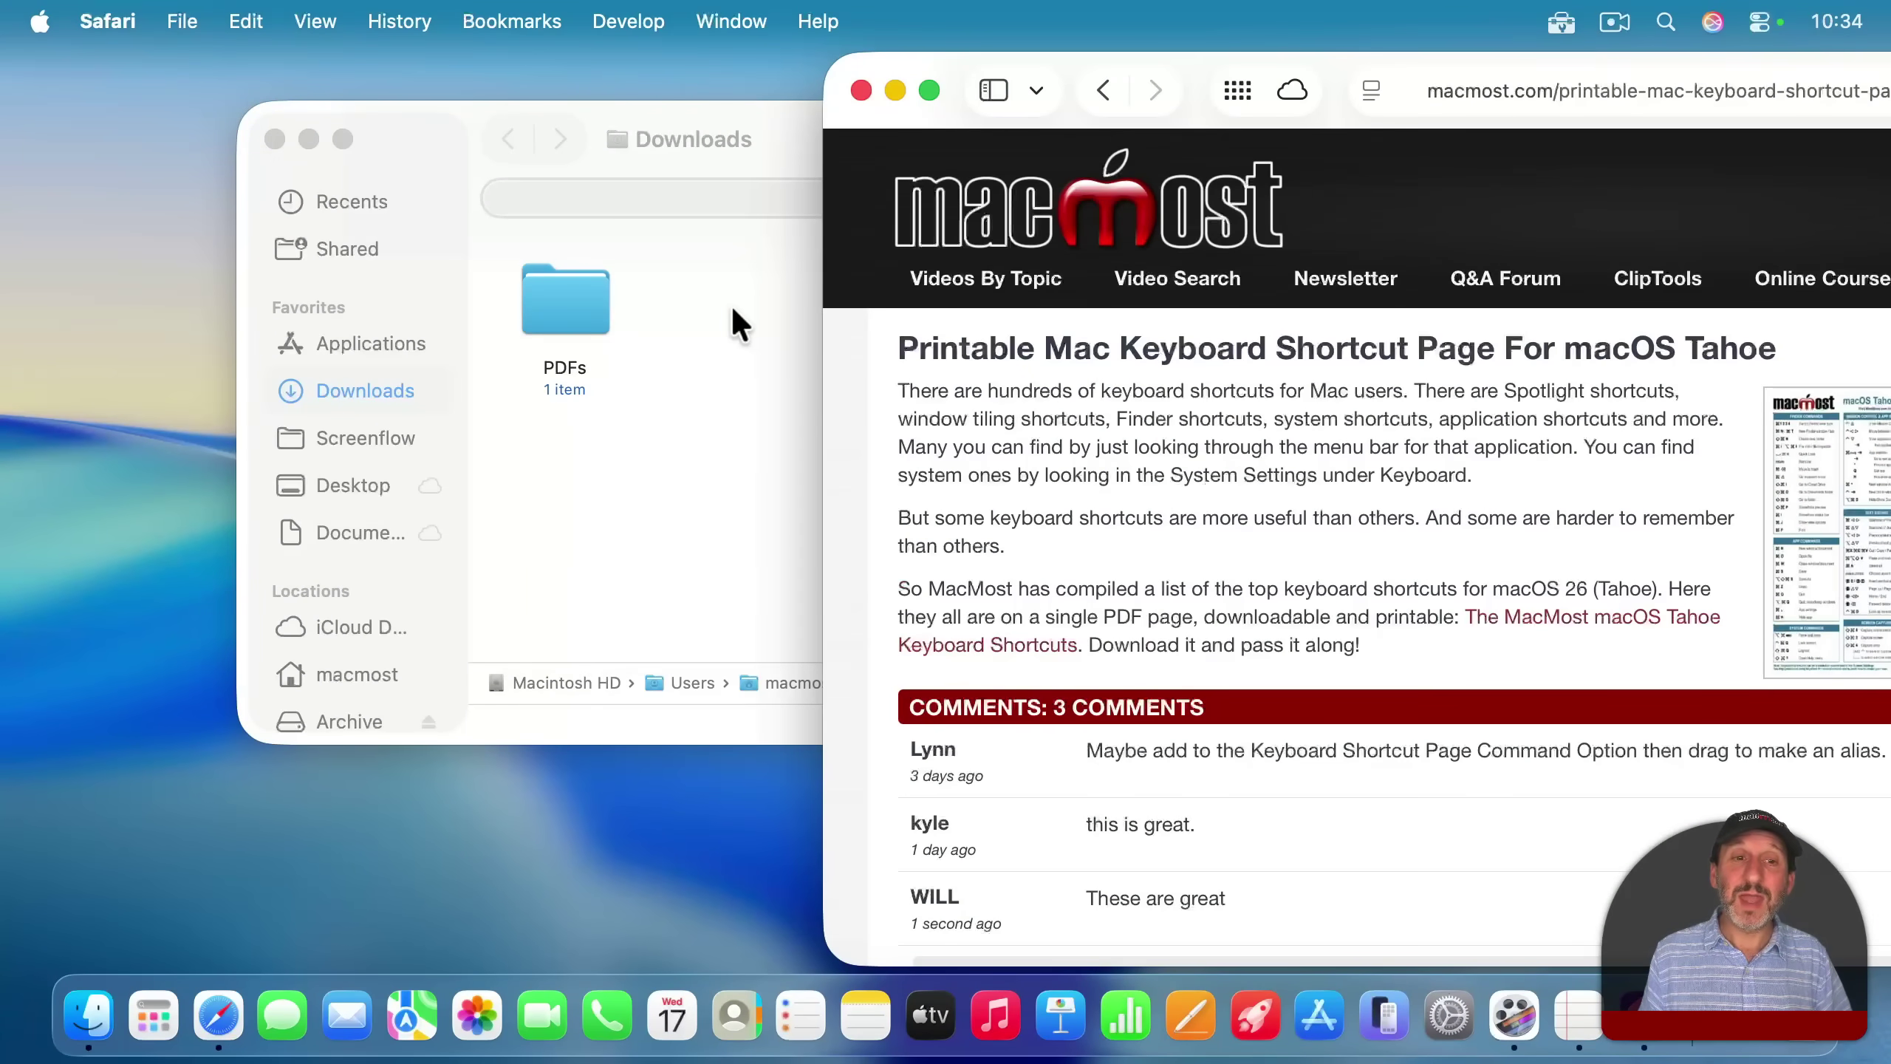
Show Downloads in List view and expand PDFs to find MacMostKeyboardShortcutsTahoe.pdf
left_click(573, 318)
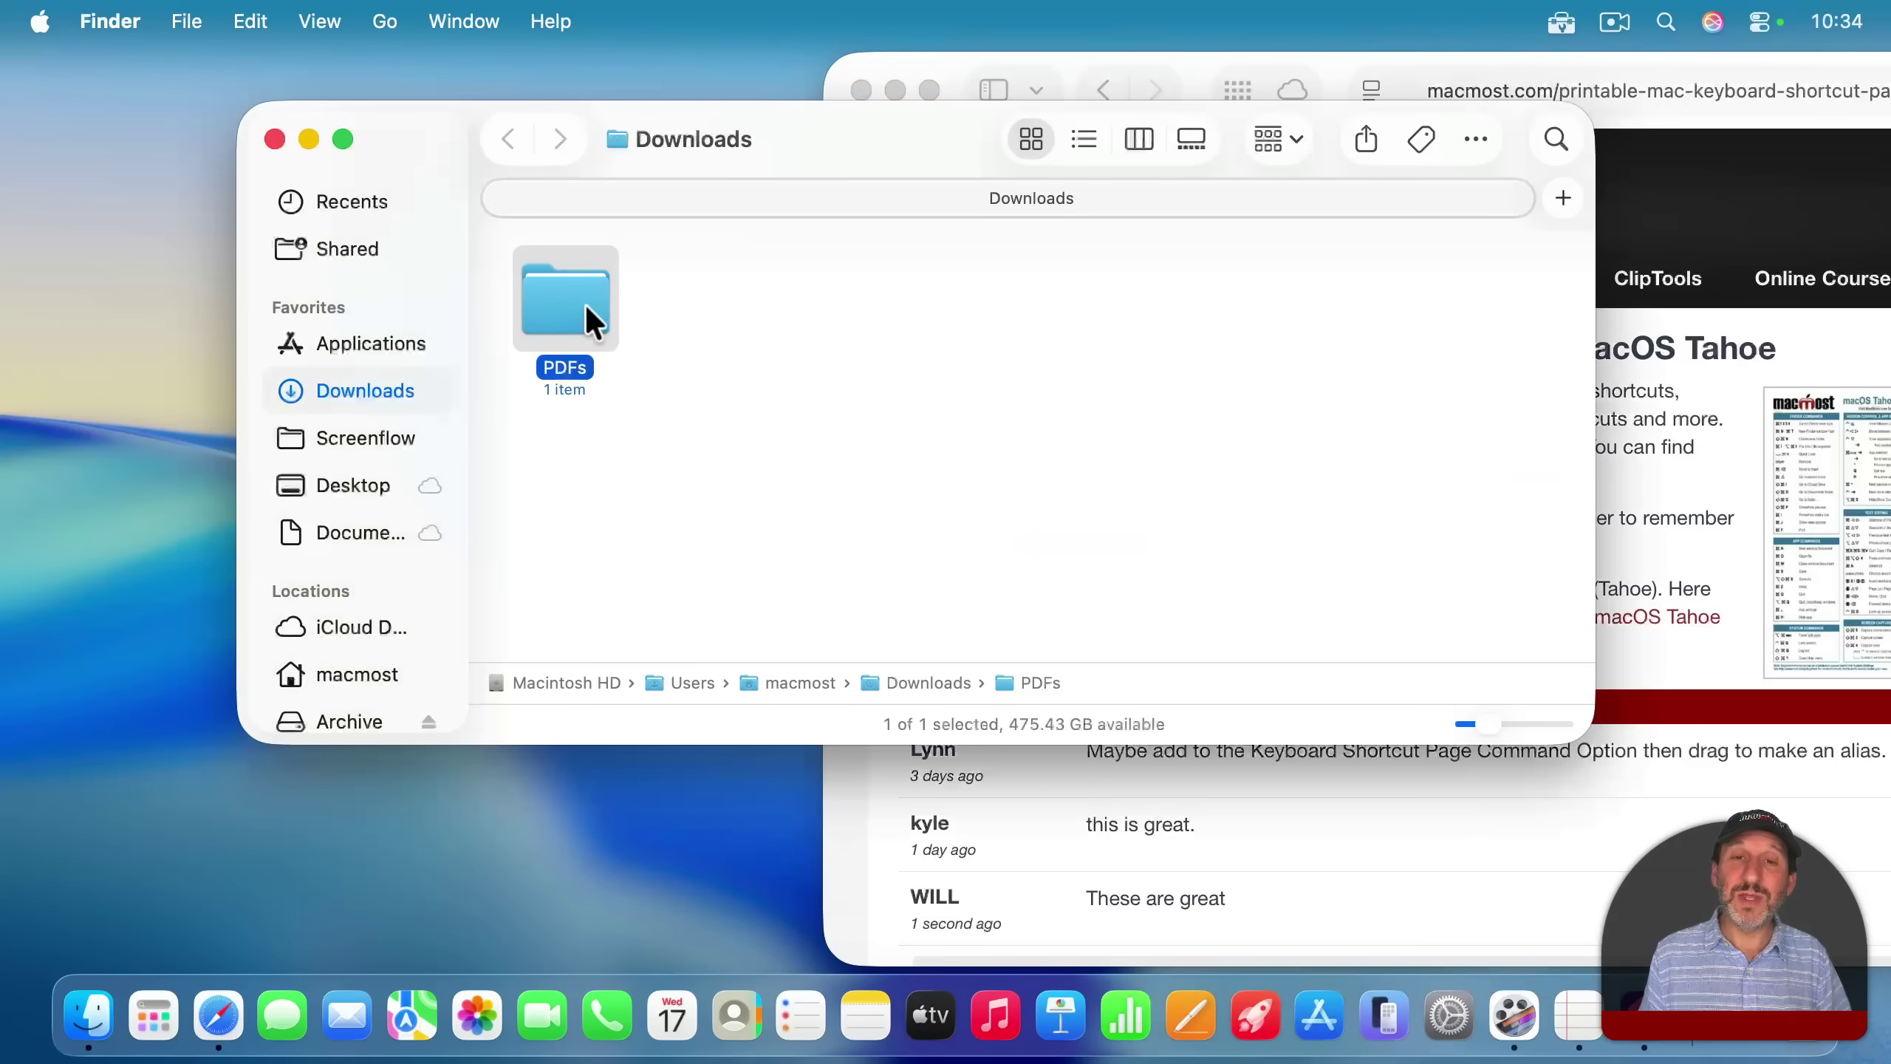
left_click(1080, 142)
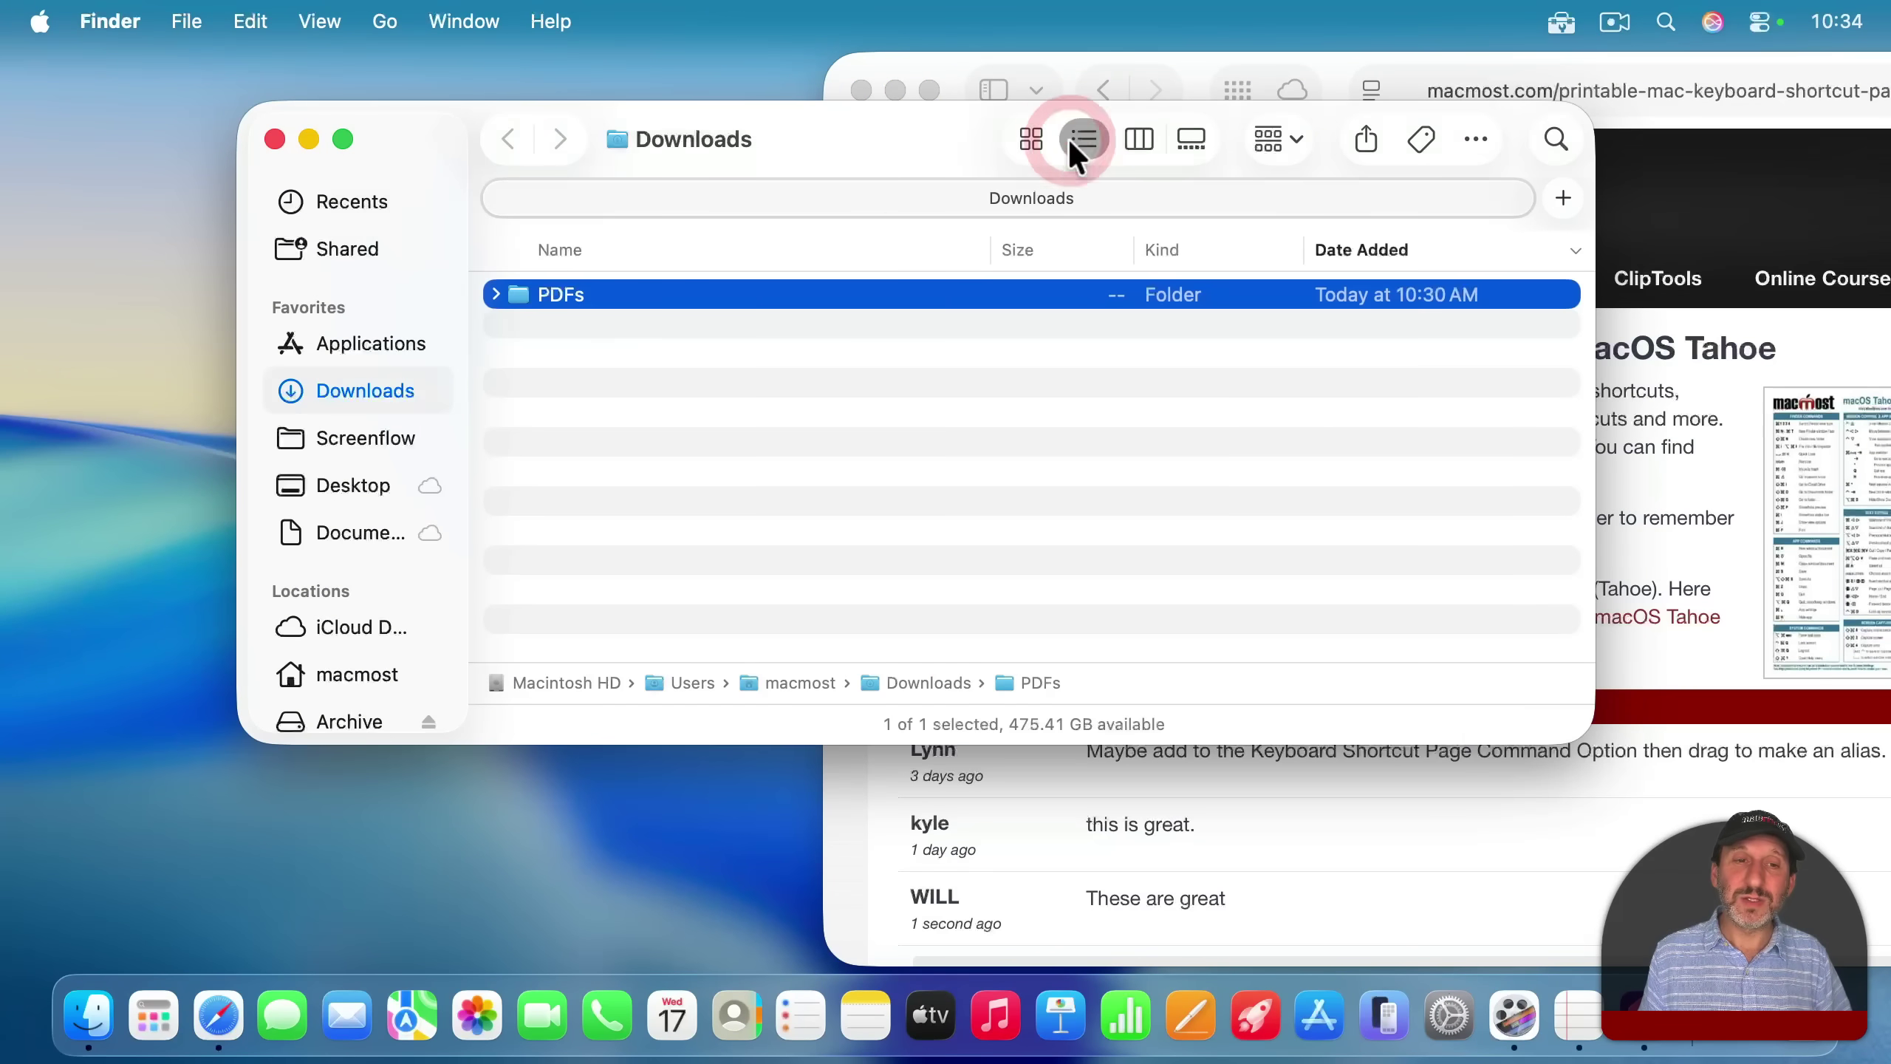
left_click(496, 294)
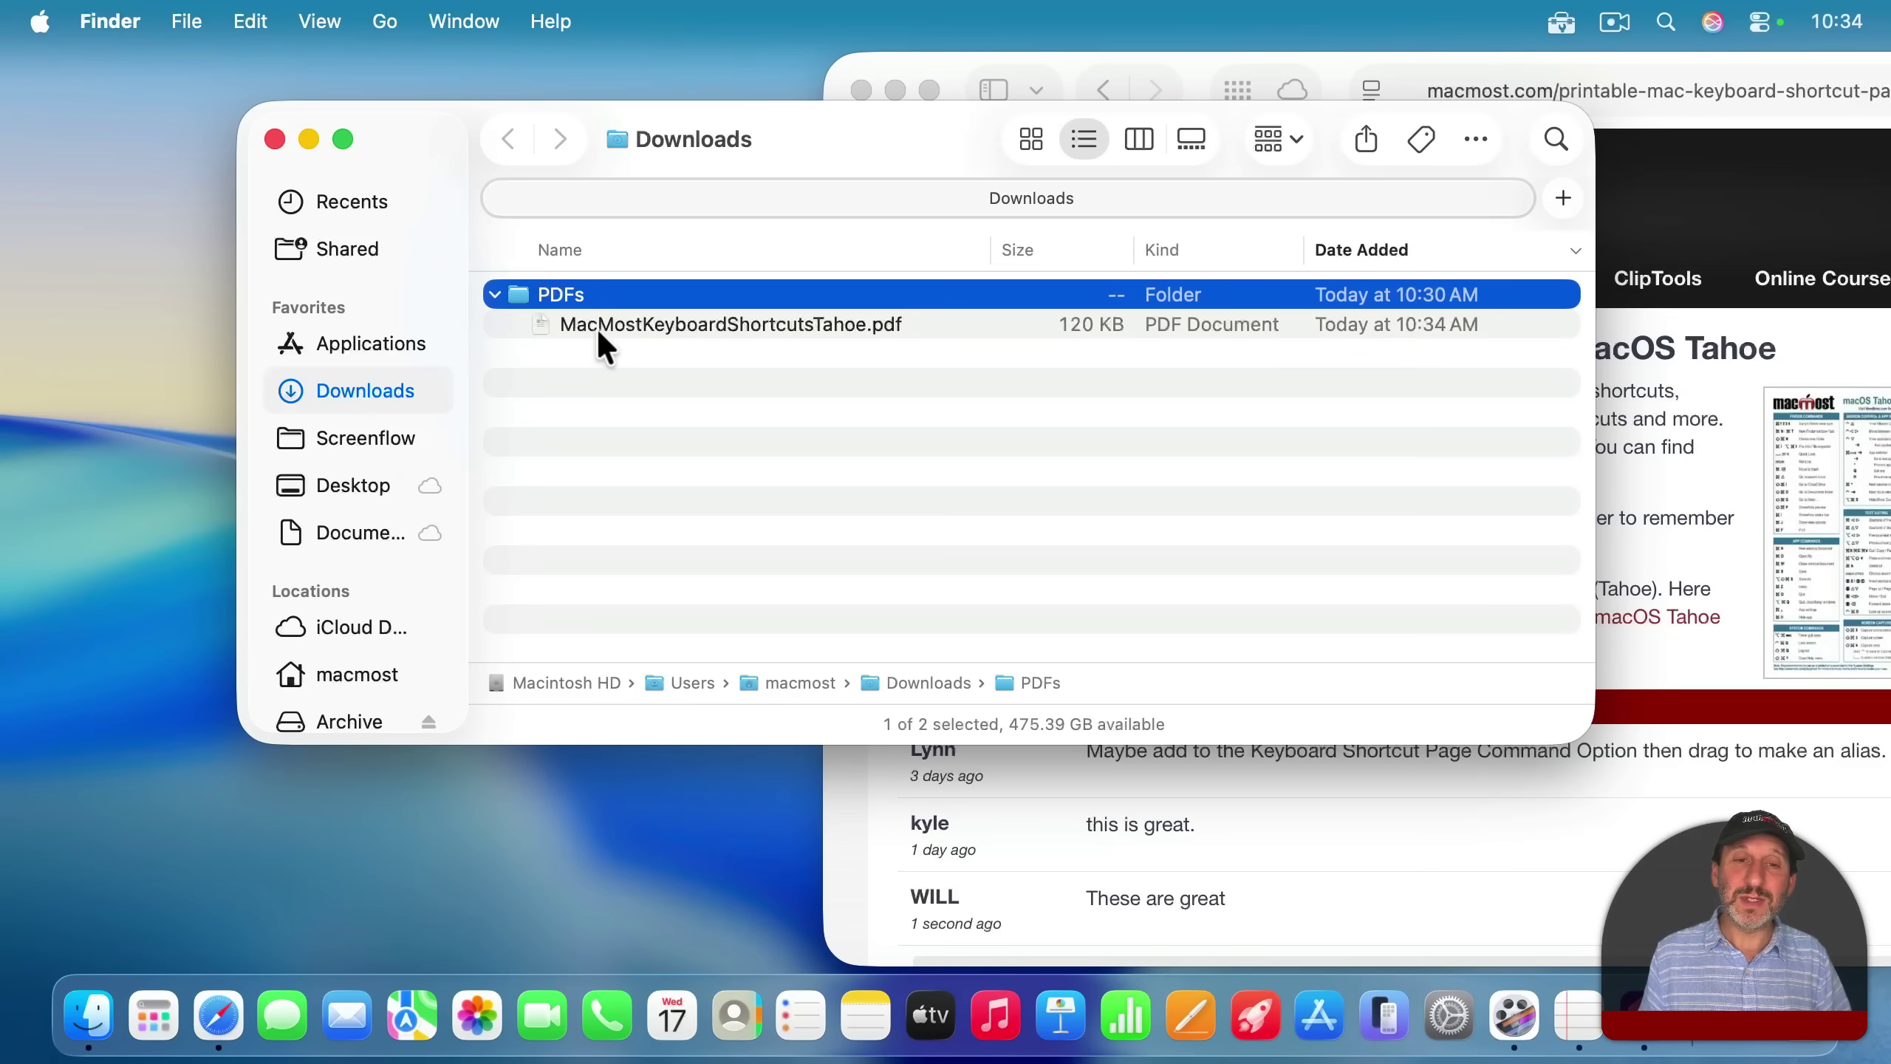